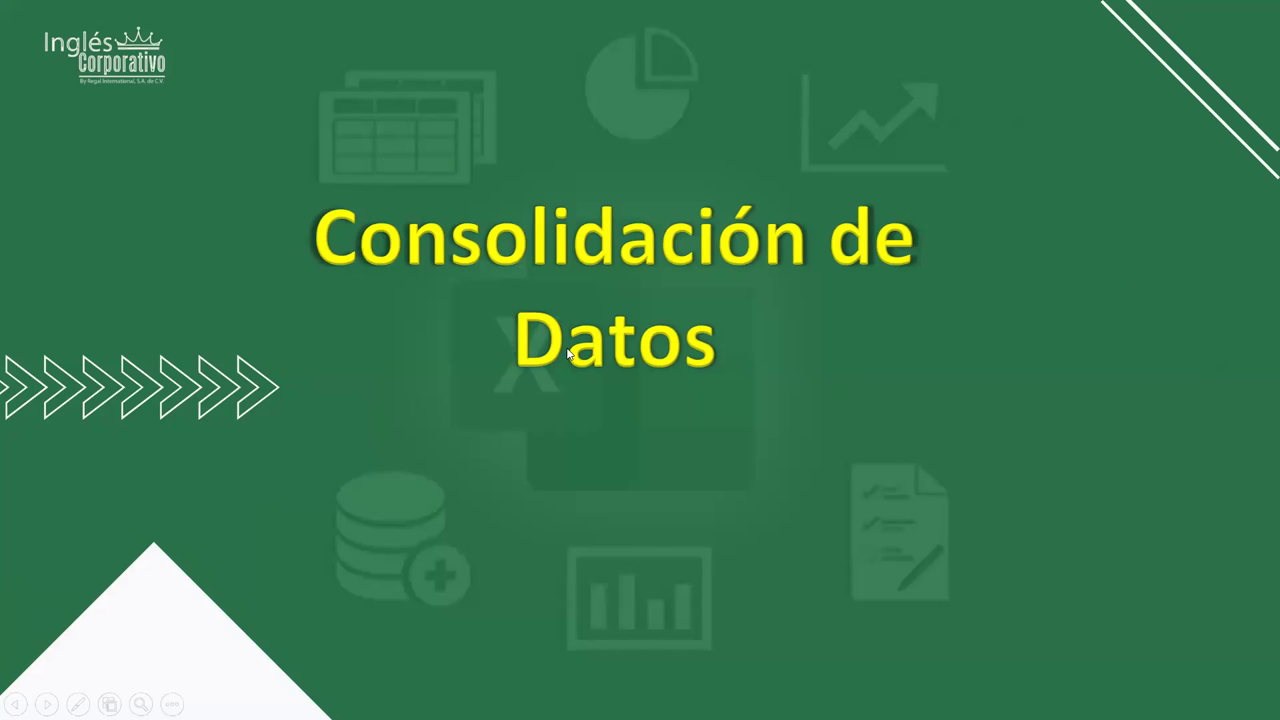
Advance the slideshow from the 'Consolidación de Datos' title slide to the 'Objetivo:' slide.
{"action": "left_click", "coordinate": [567, 354]}
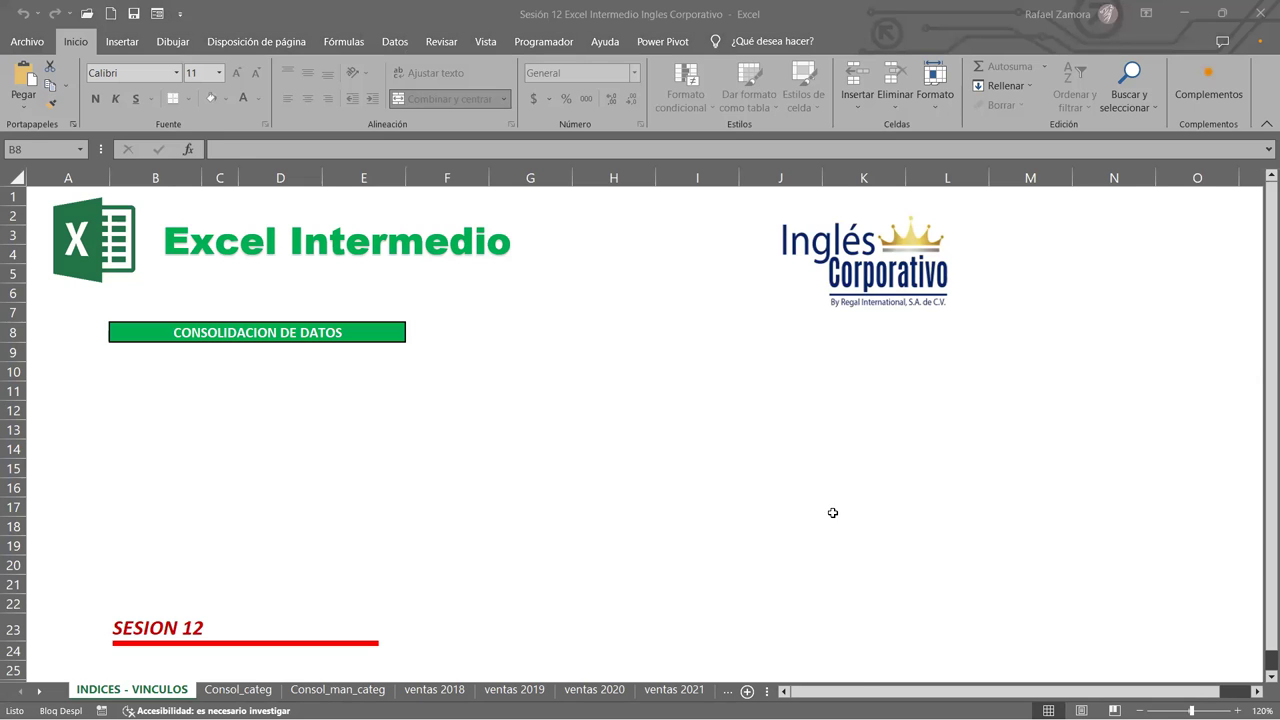
Move to the Consol_categ sheet with the three branch tables and empty SUMA, PROMEDIO, MAXIMO tables.
{"action": "key", "text": "ctrl+Page_Down"}
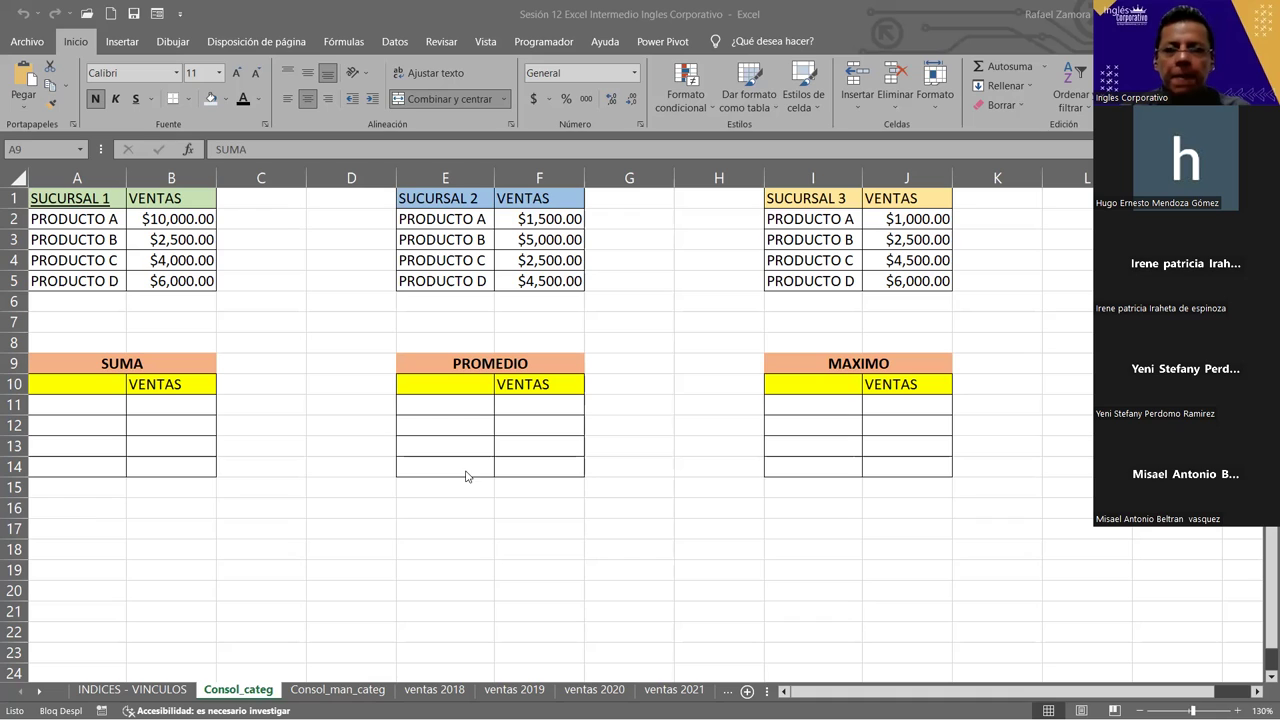
{"action": "left_click", "coordinate": [434, 281]}
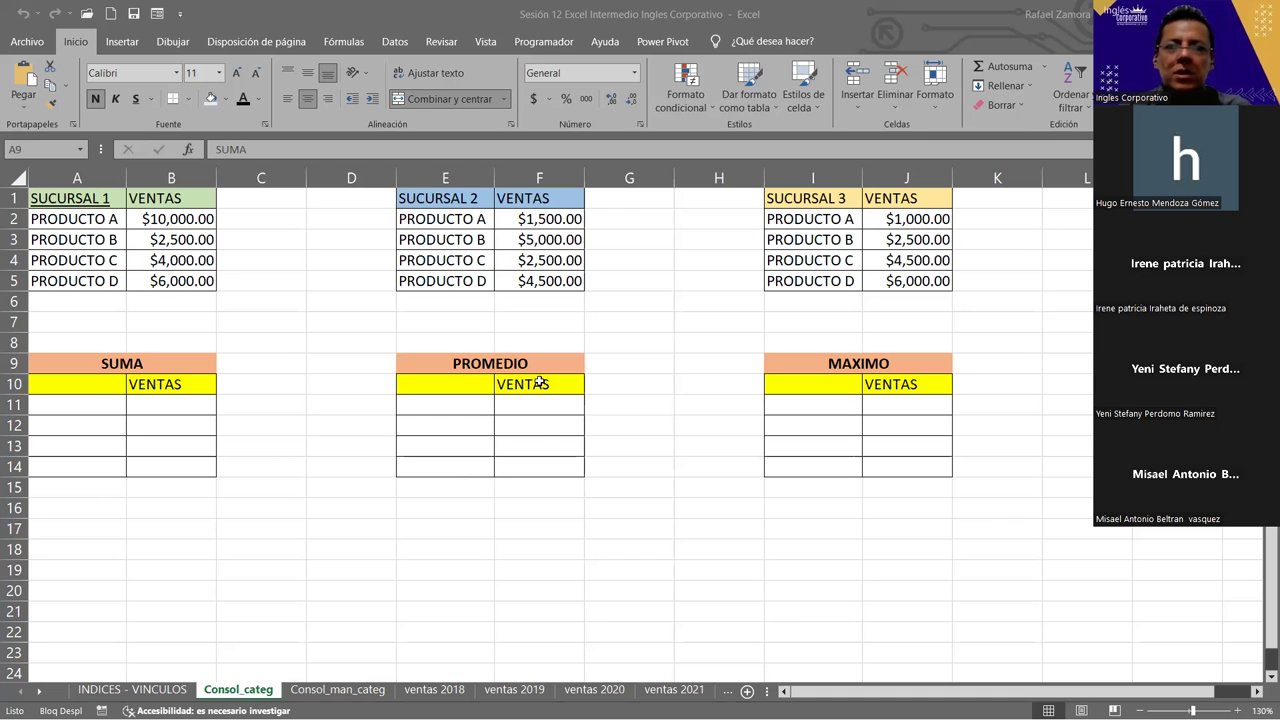
{"action": "left_click", "coordinate": [534, 438]}
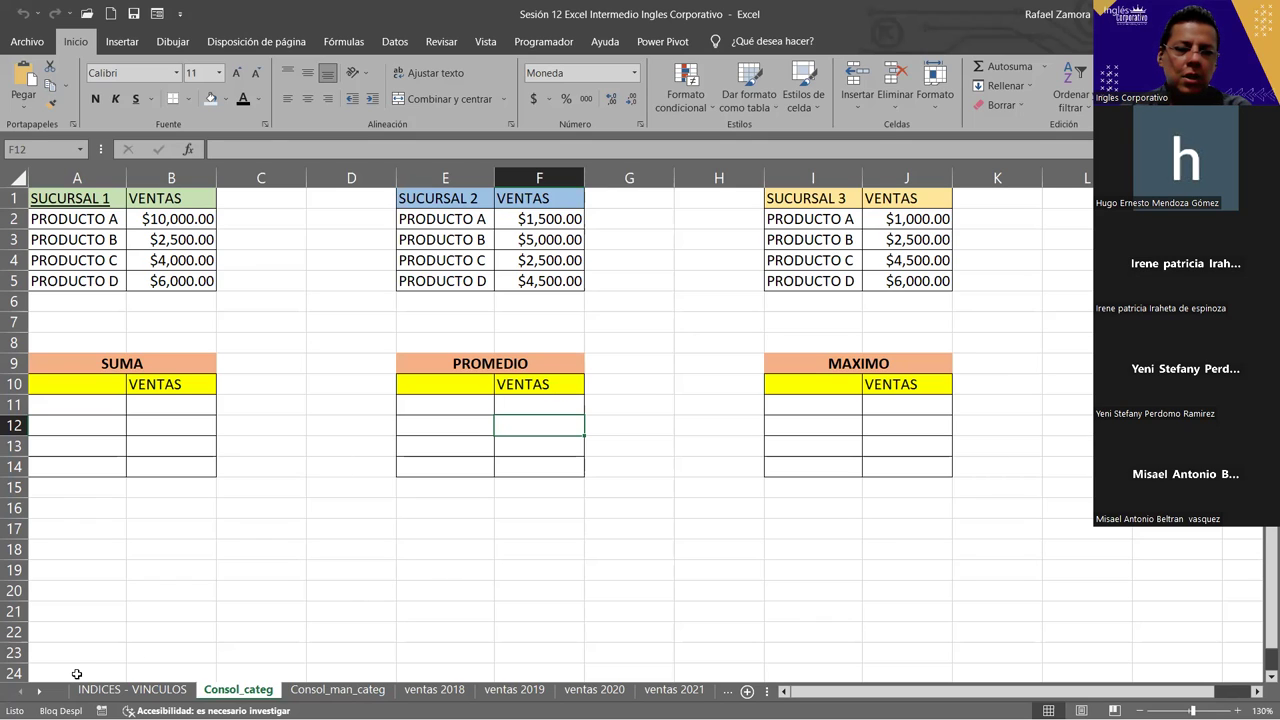
{"action": "right_click", "coordinate": [20, 693]}
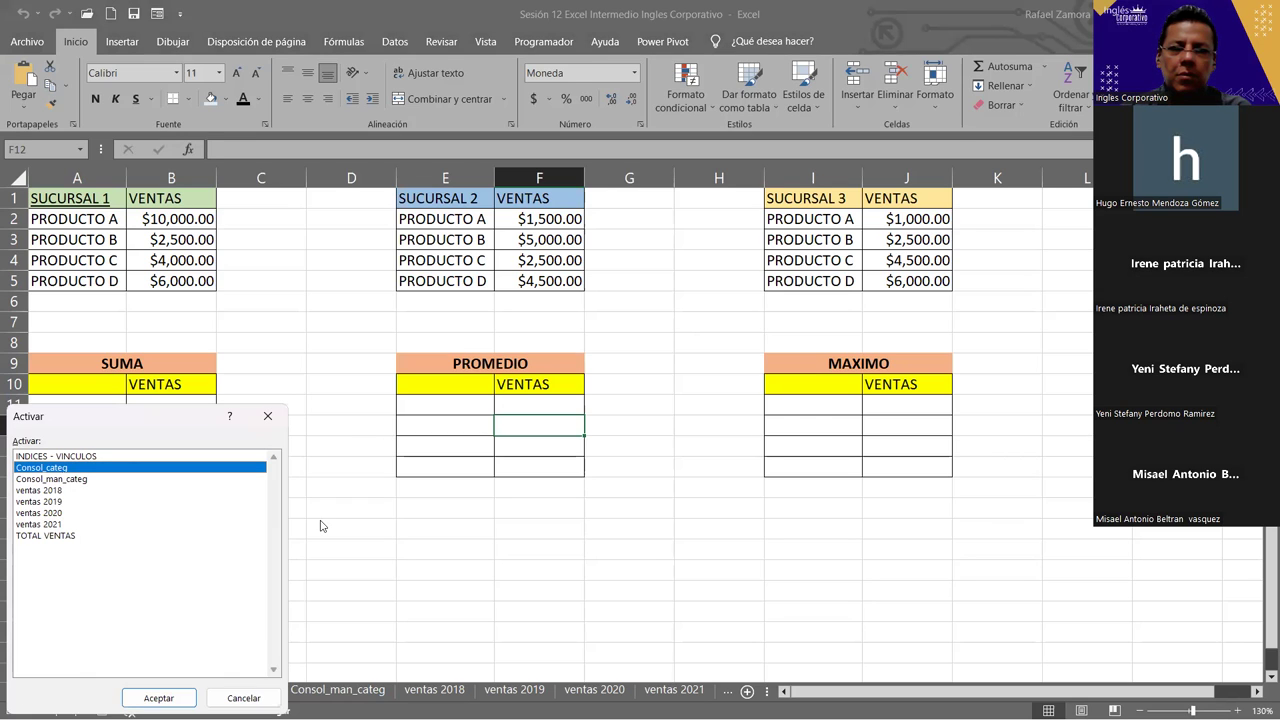
{"action": "key", "text": "Escape"}
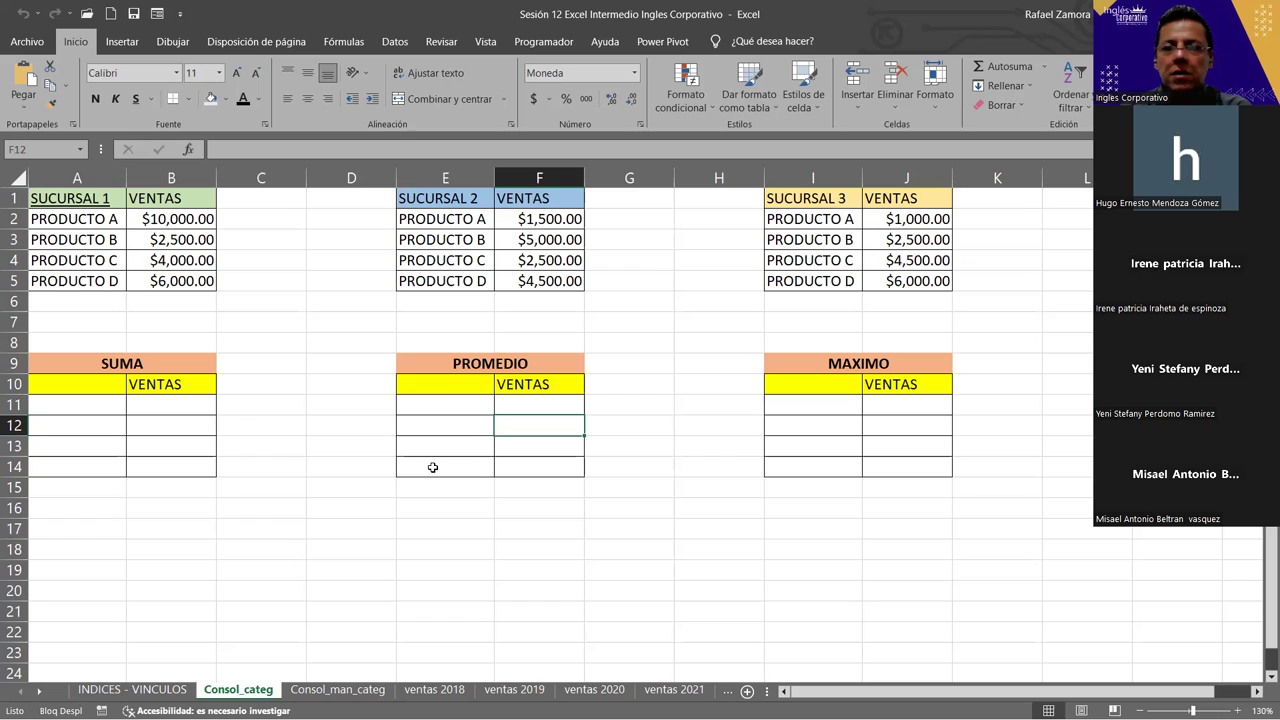
{"action": "left_click", "coordinate": [510, 350]}
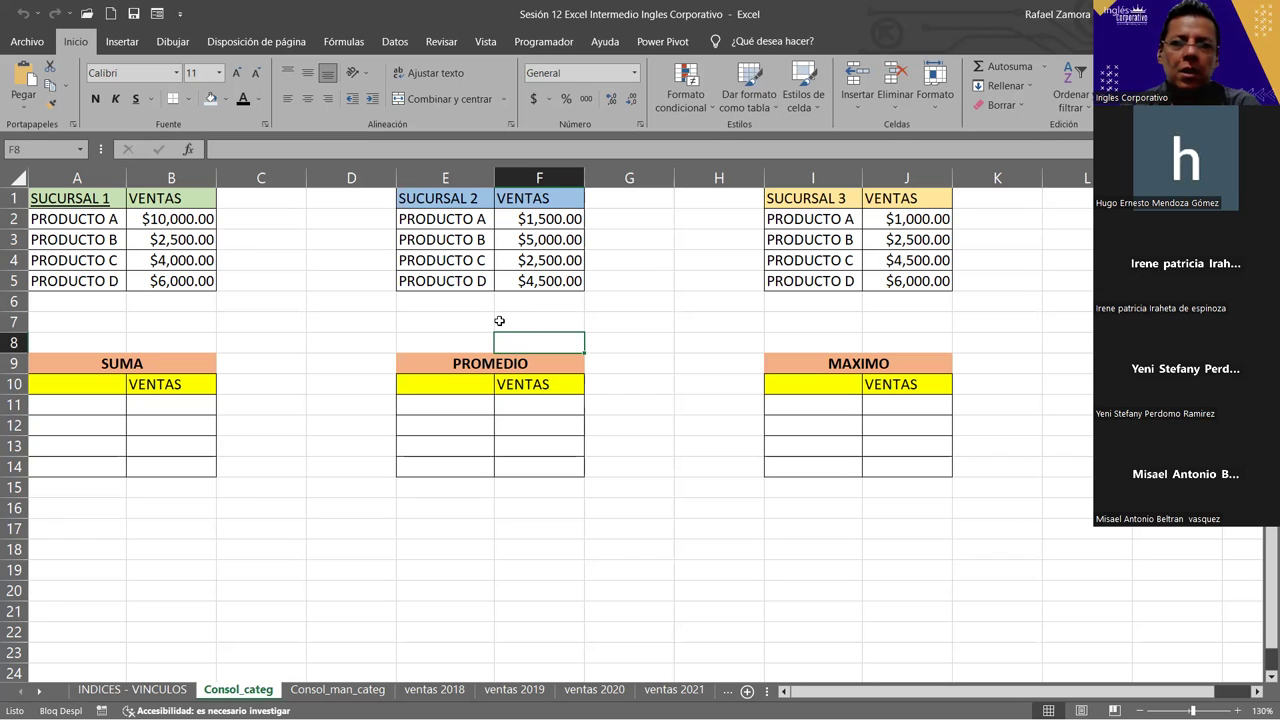
{"action": "left_click", "coordinate": [500, 321]}
{"action": "key", "text": "Left"}
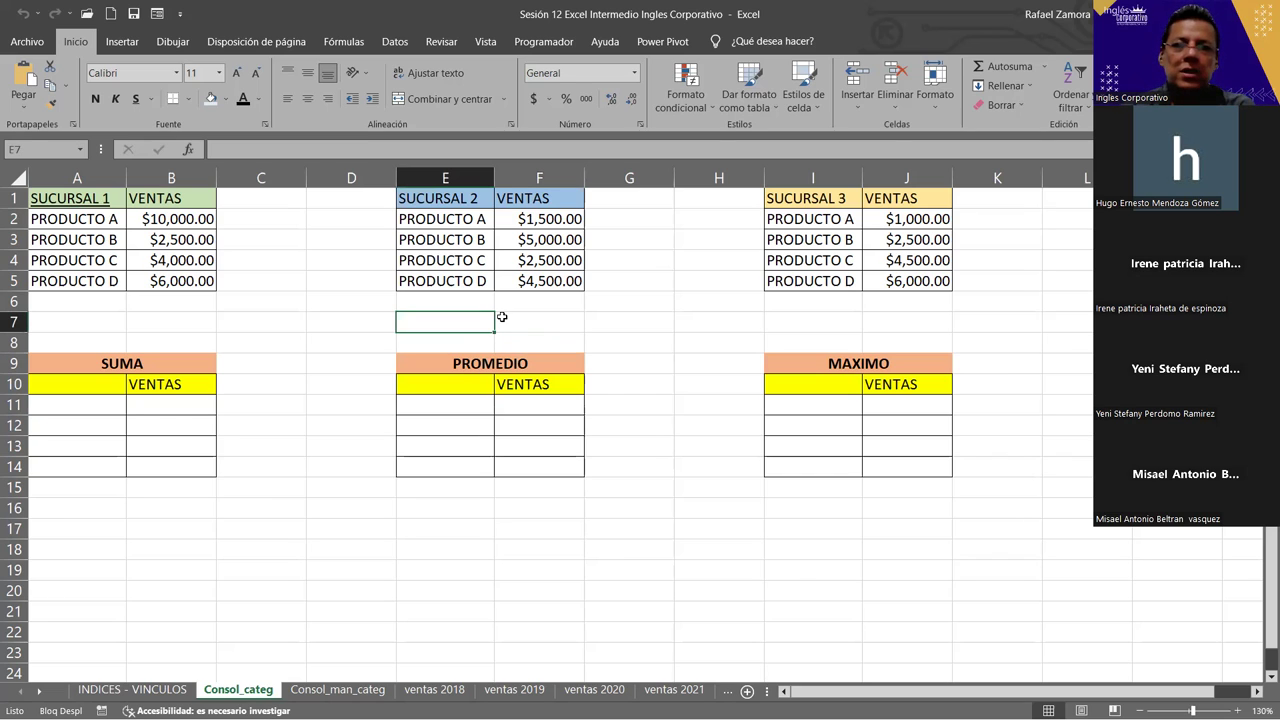
{"action": "left_click", "coordinate": [189, 298]}
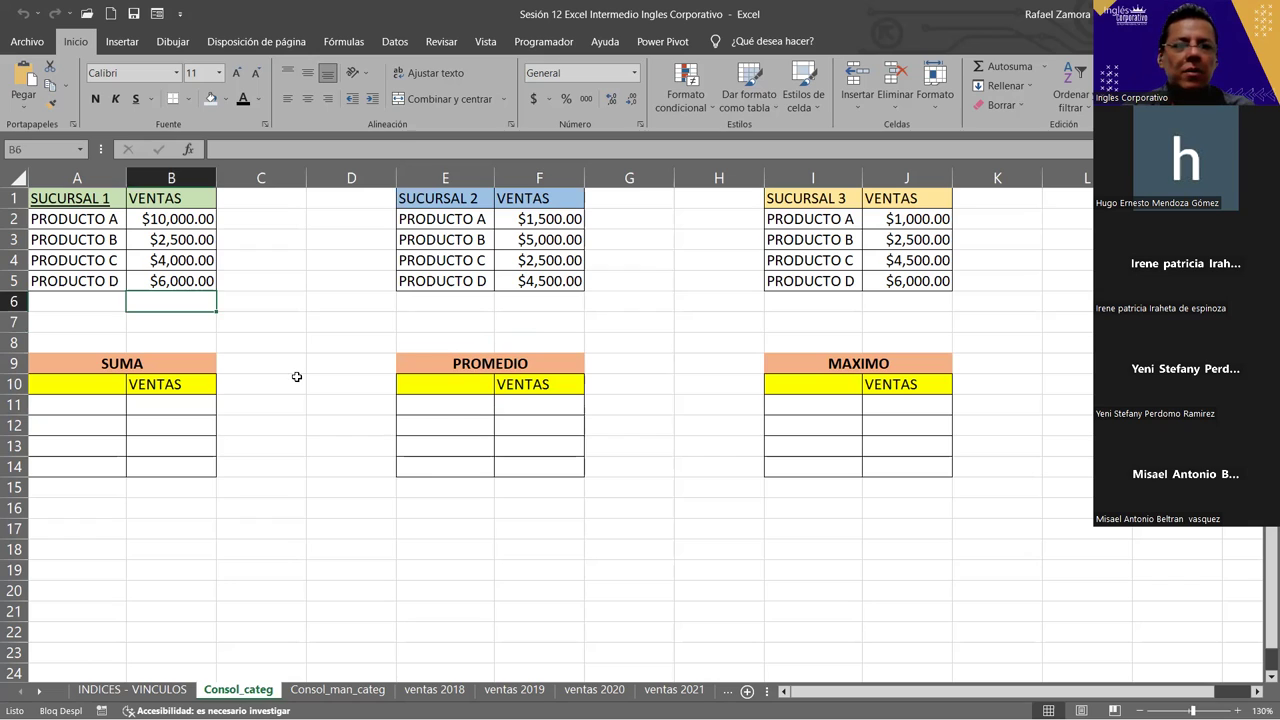
{"action": "left_click", "coordinate": [255, 428]}
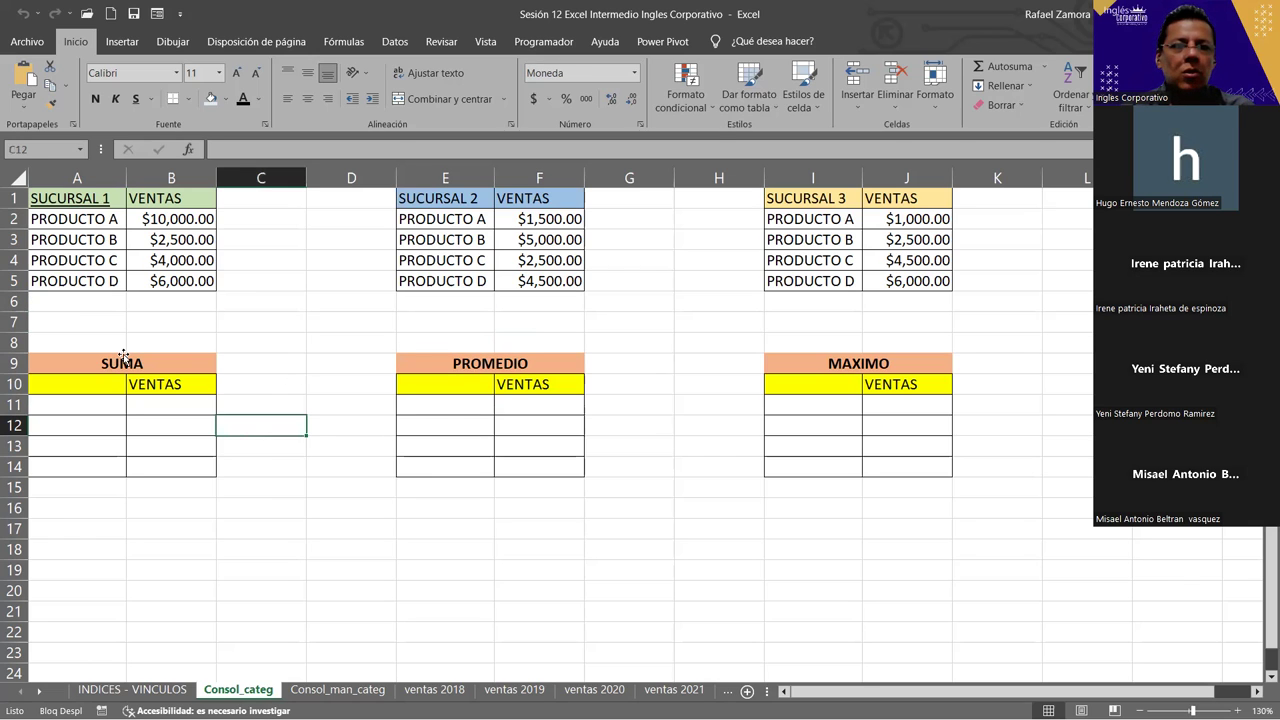
{"action": "left_click", "coordinate": [114, 360]}
{"action": "left_click", "coordinate": [509, 356]}
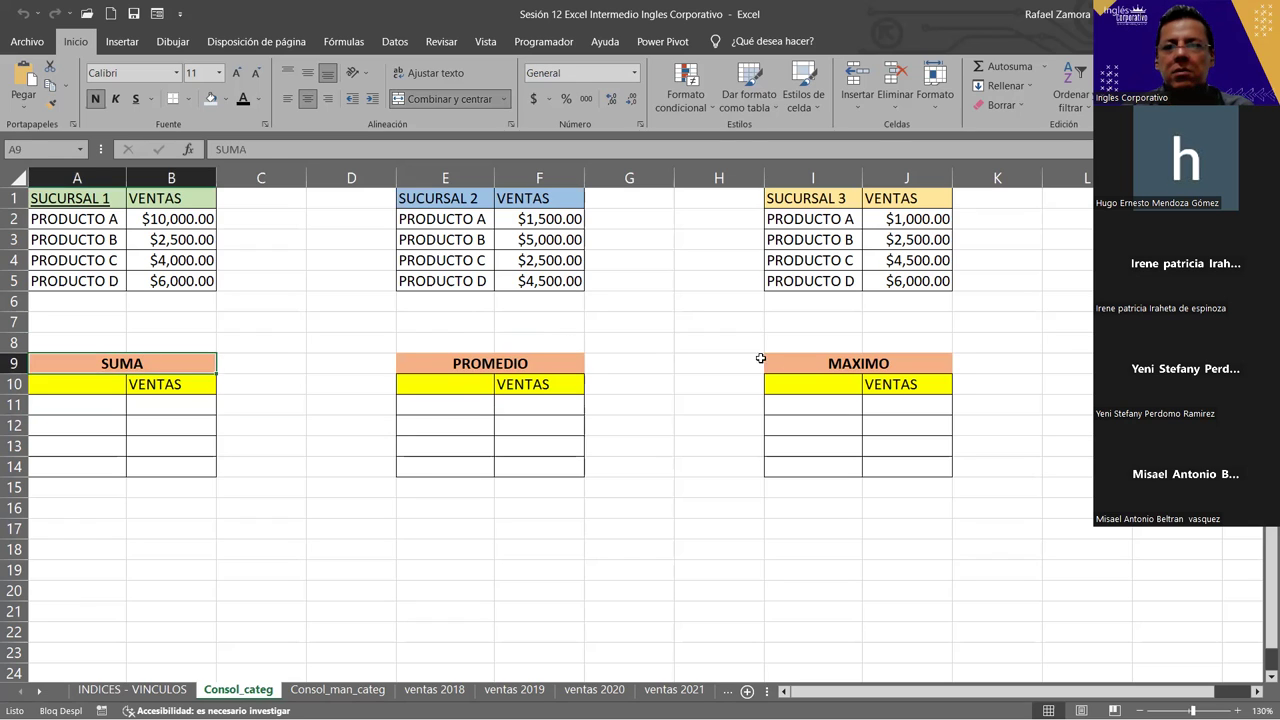
{"action": "left_click", "coordinate": [844, 371]}
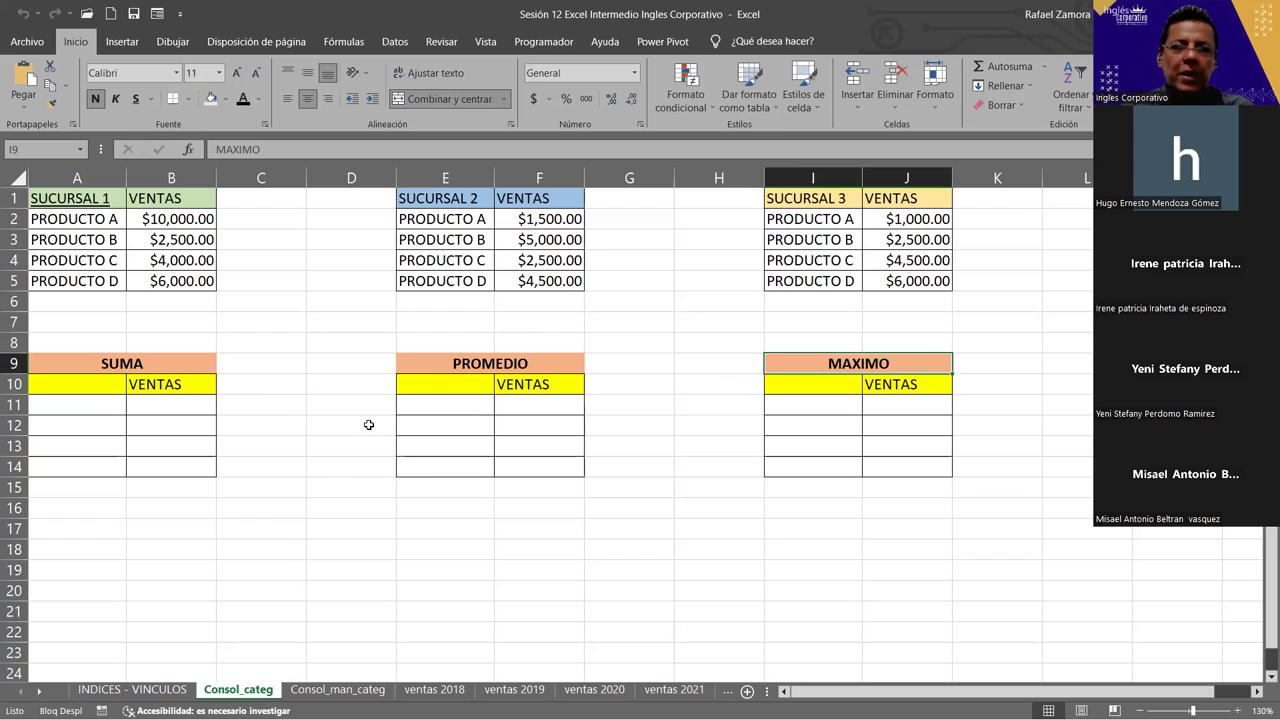
{"action": "left_click", "coordinate": [168, 260]}
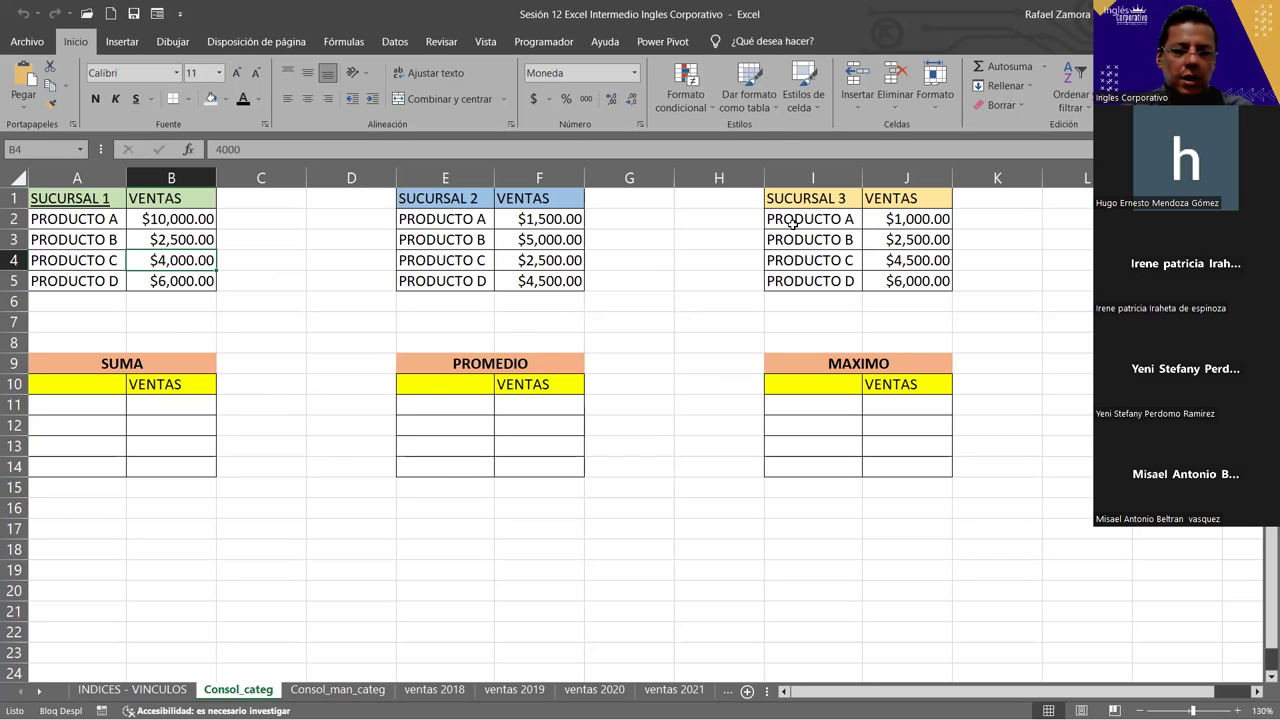
{"action": "left_click", "coordinate": [132, 388]}
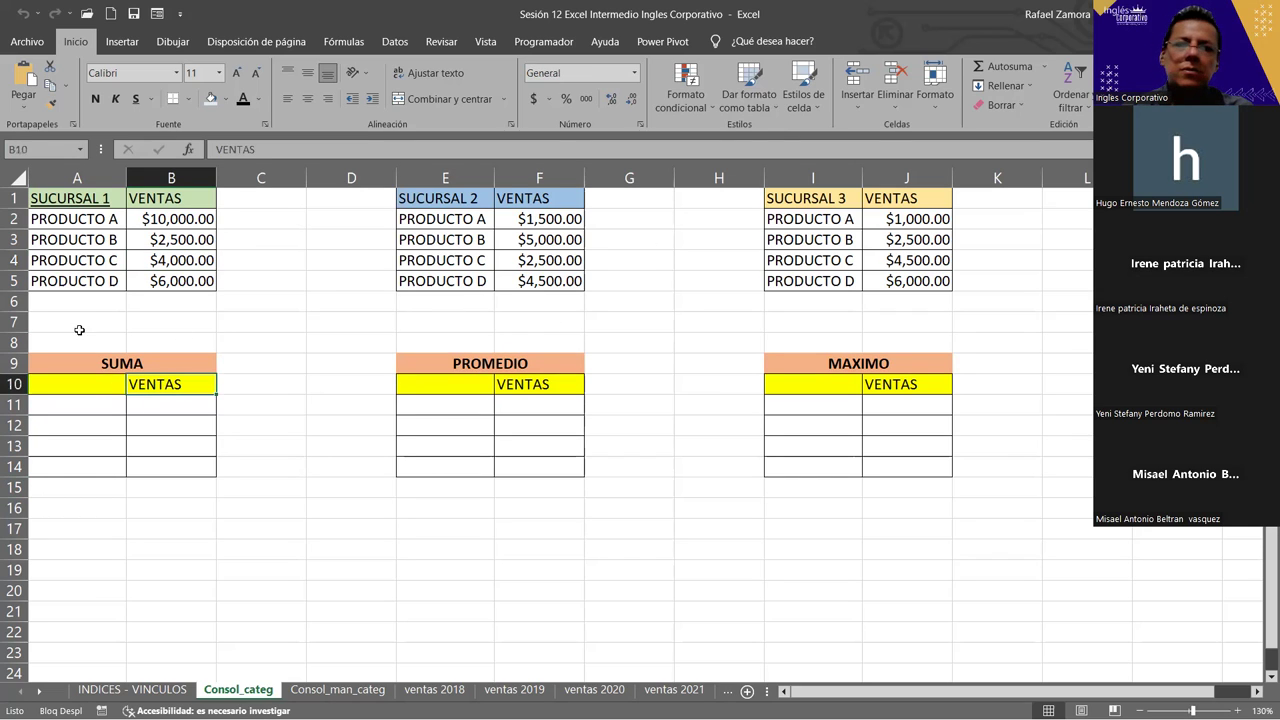
{"action": "left_click", "coordinate": [202, 402]}
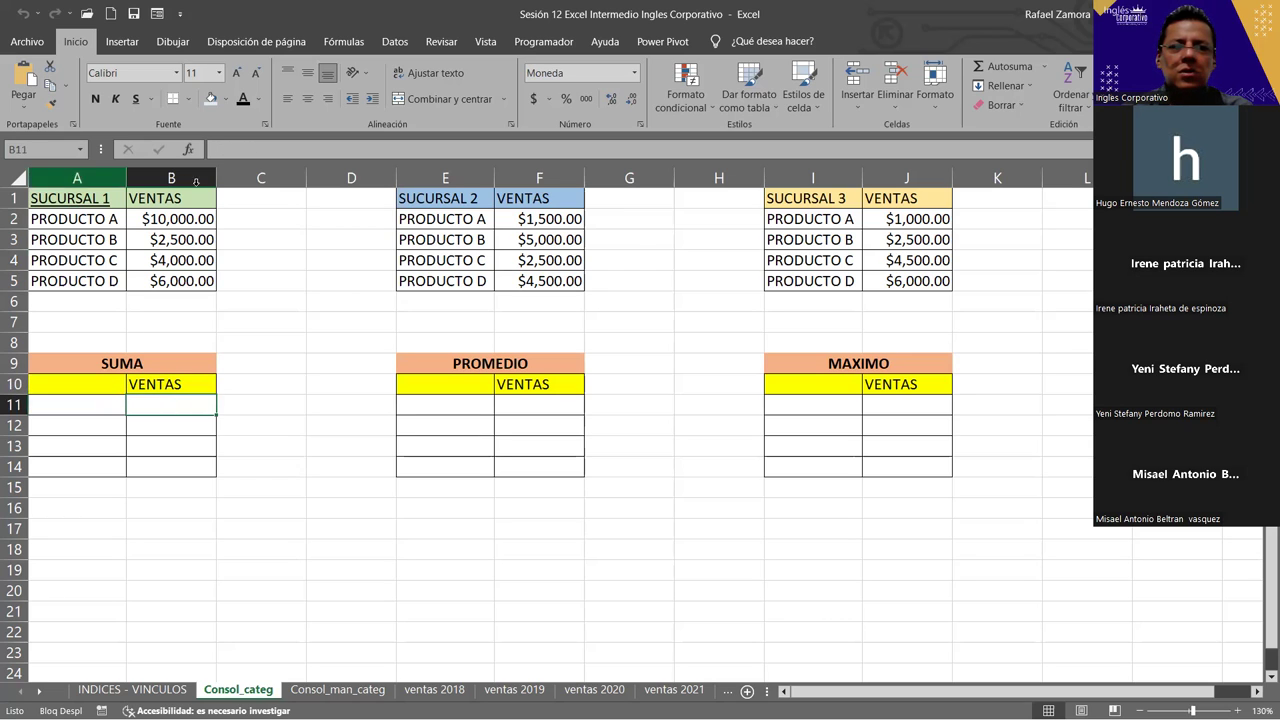
Open the Consolidar dialog from the Datos tab's data tools.
{"action": "left_click", "coordinate": [398, 46]}
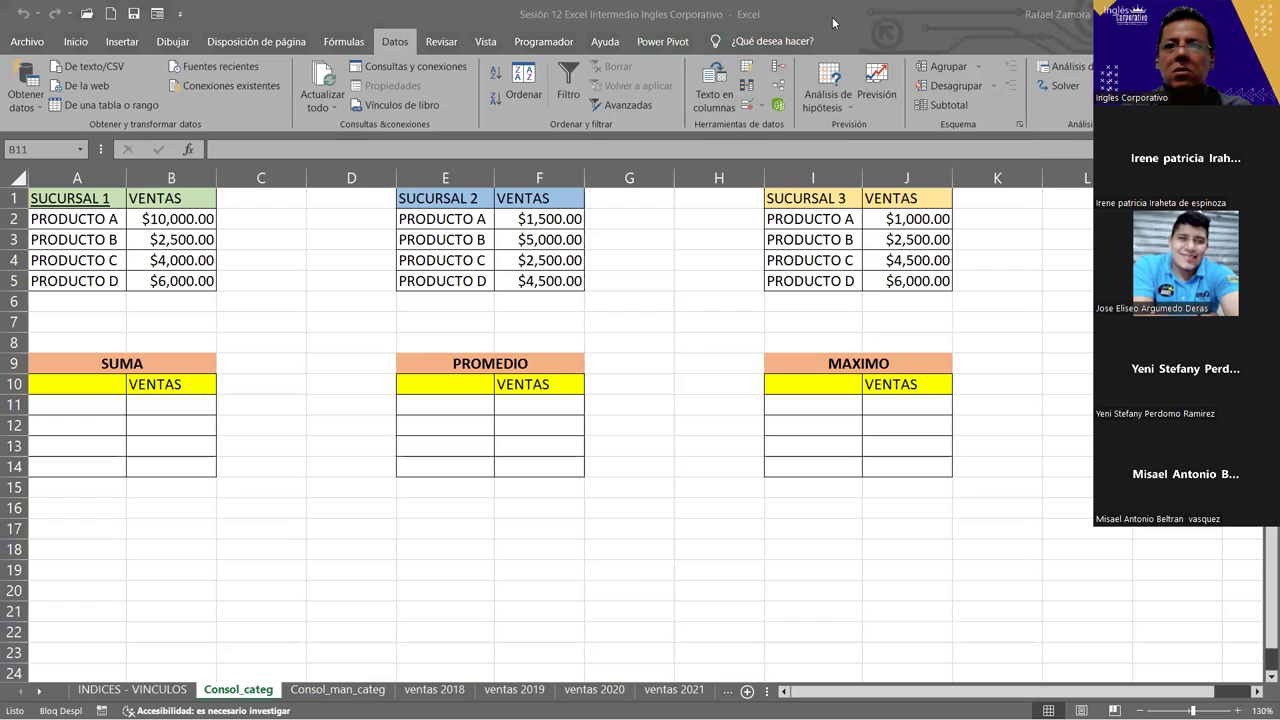
{"action": "left_click", "coordinate": [712, 158]}
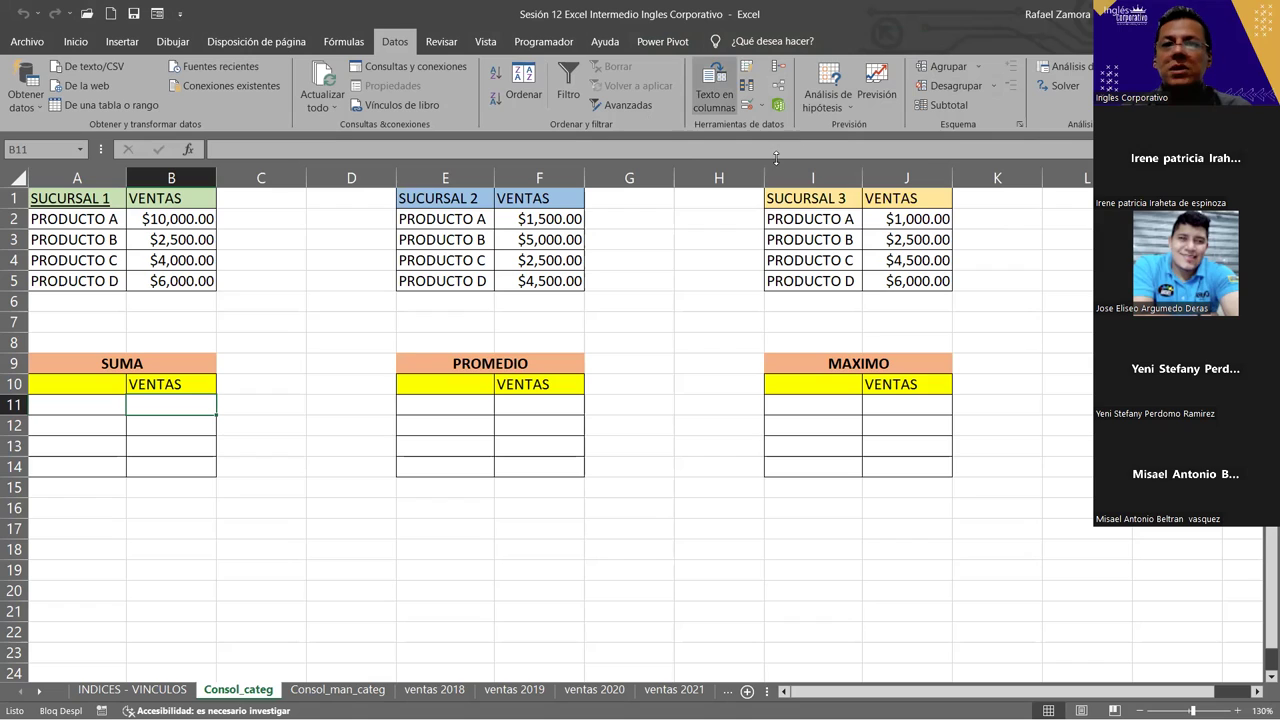
{"action": "left_click", "coordinate": [782, 72]}
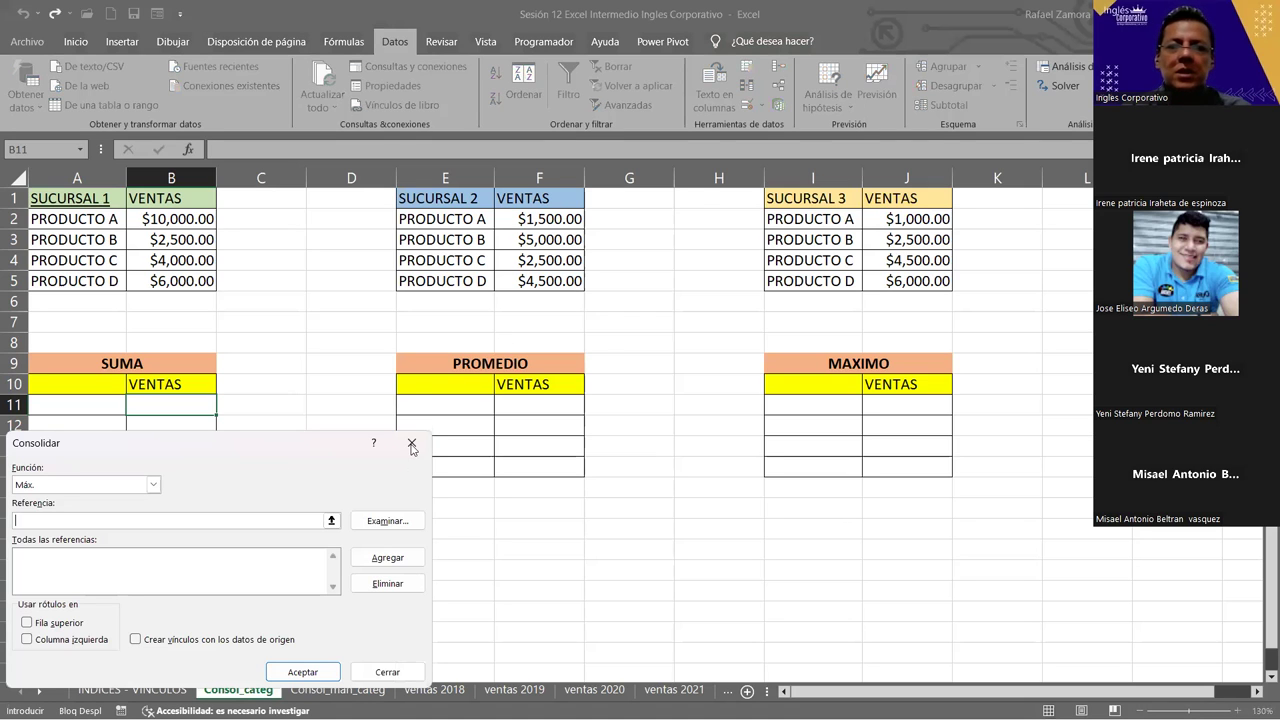
Reopen the Consolidar dialog and reposition it at the top so the PROMEDIO table is uncovered.
{"action": "key", "text": "Escape"}
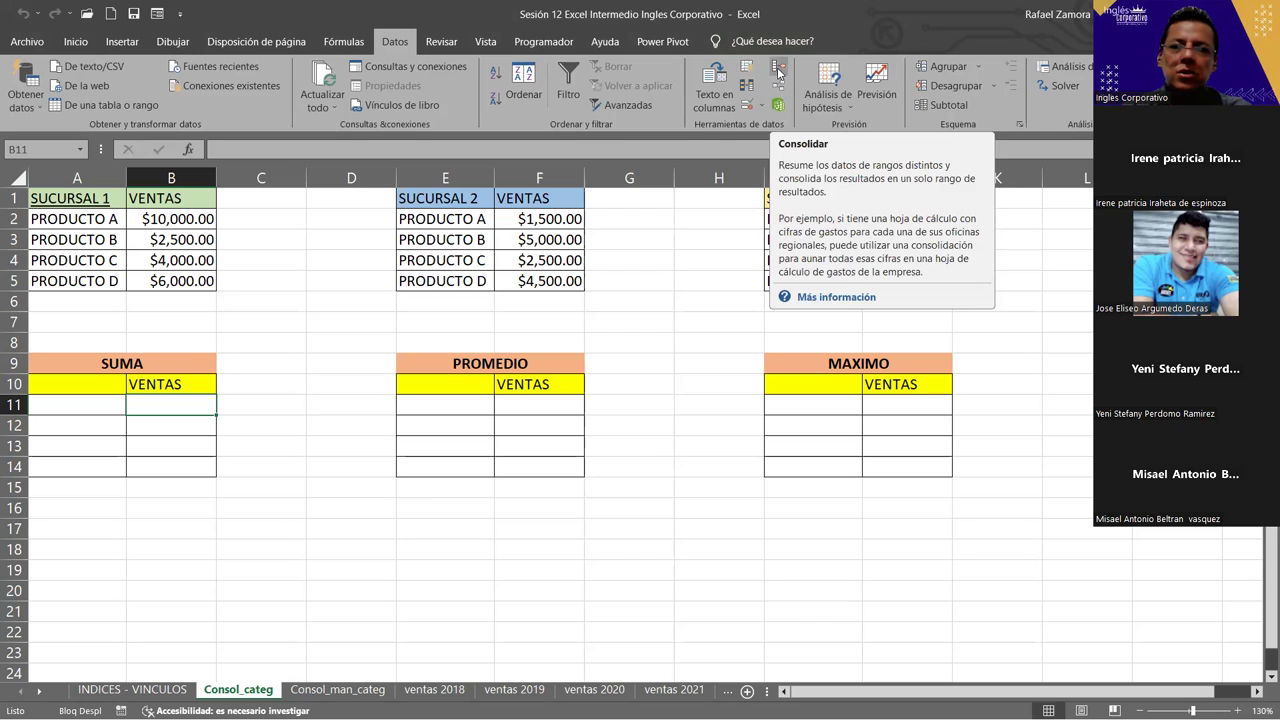
{"action": "left_click", "coordinate": [779, 72]}
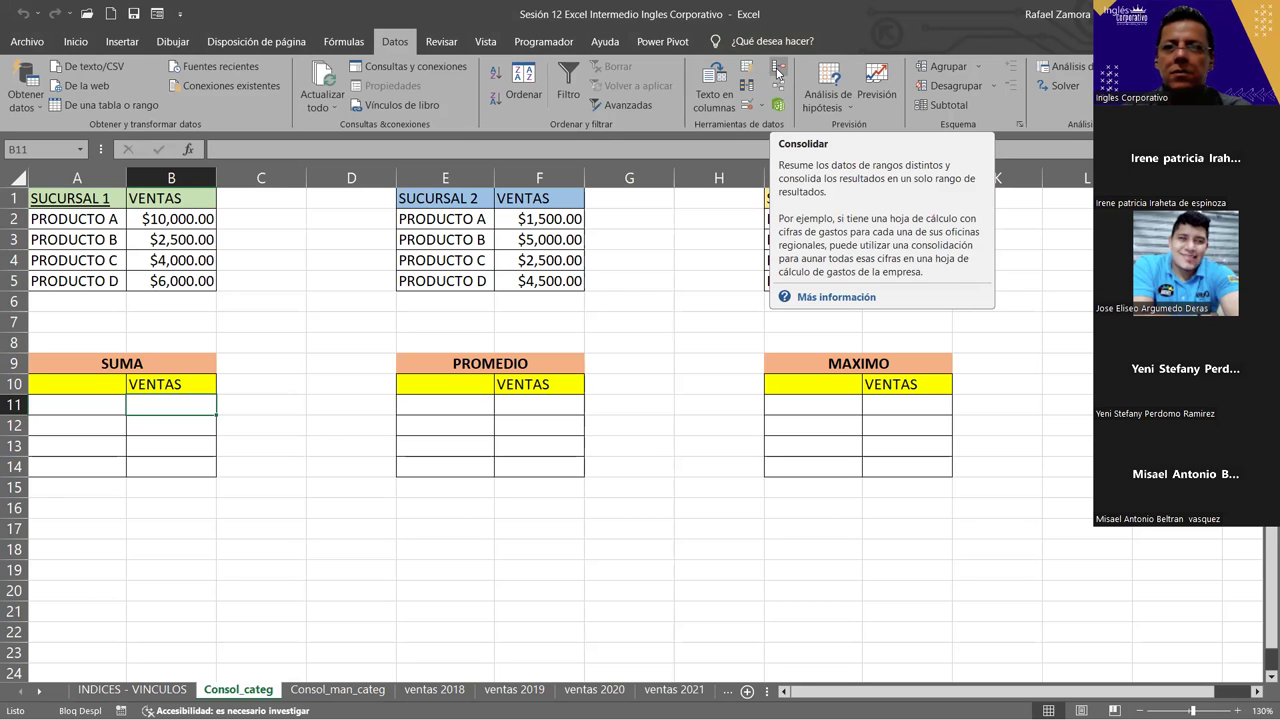
{"action": "left_click", "coordinate": [779, 72]}
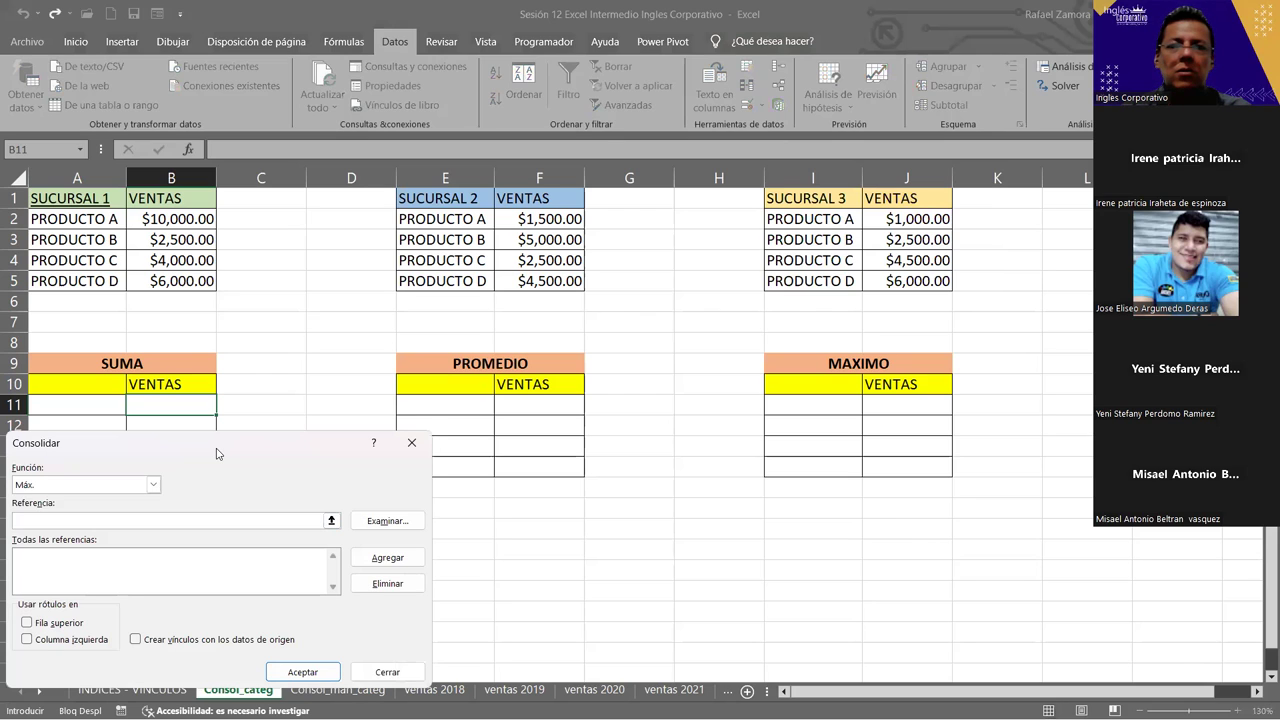
{"action": "left_click_drag", "start_coordinate": [216, 454], "coordinate": [606, 213]}
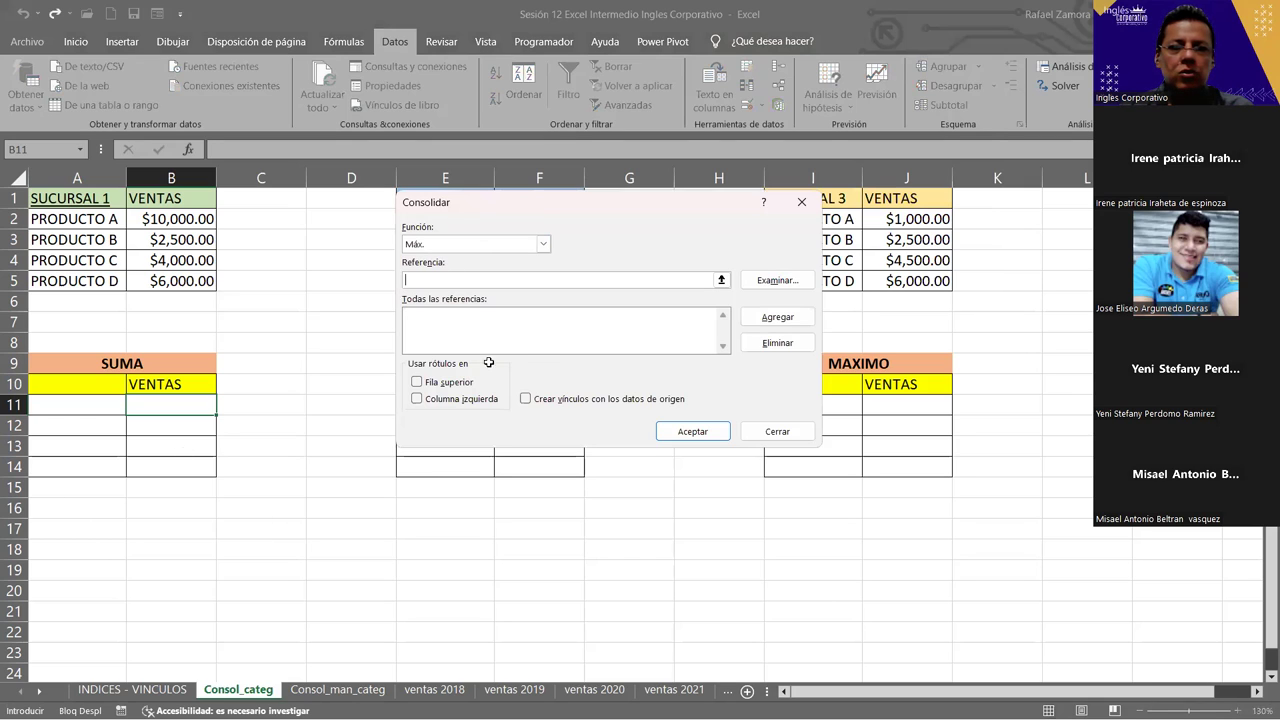
{"action": "left_click_drag", "start_coordinate": [523, 205], "coordinate": [524, 101]}
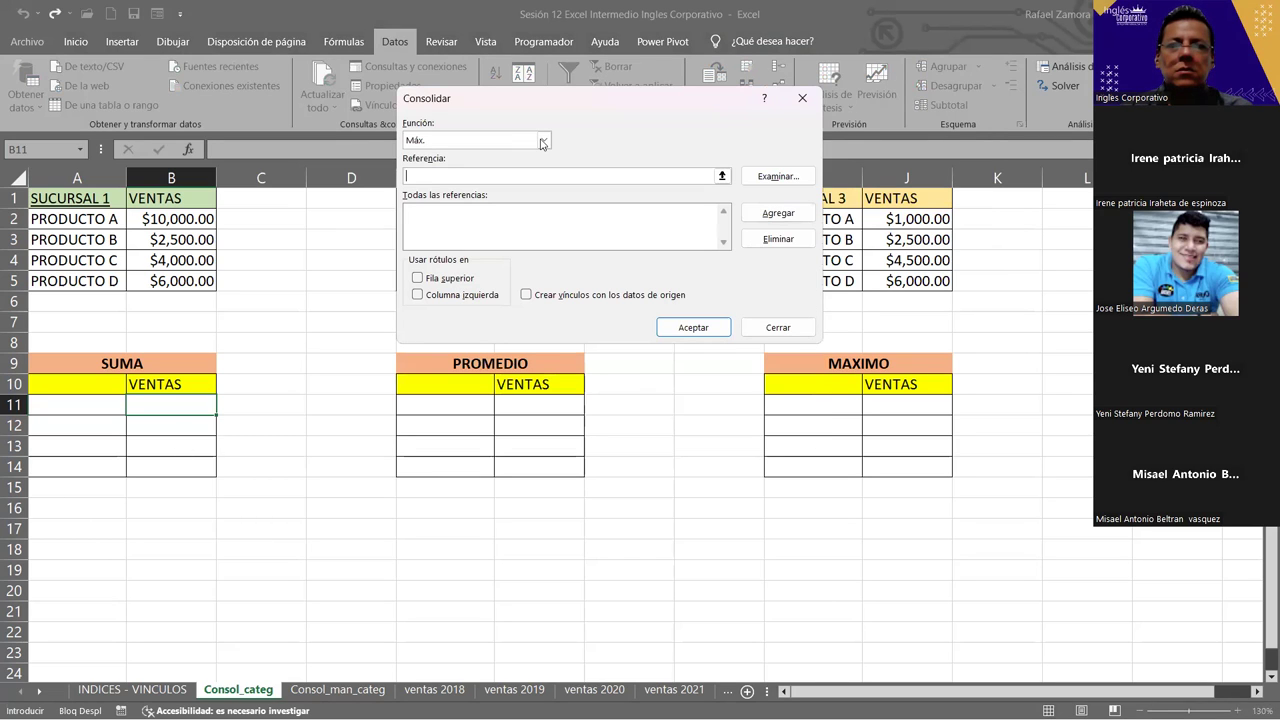
Set the Consolidar function to Recuento and place the cursor in the Referencia box.
{"action": "left_click", "coordinate": [455, 142]}
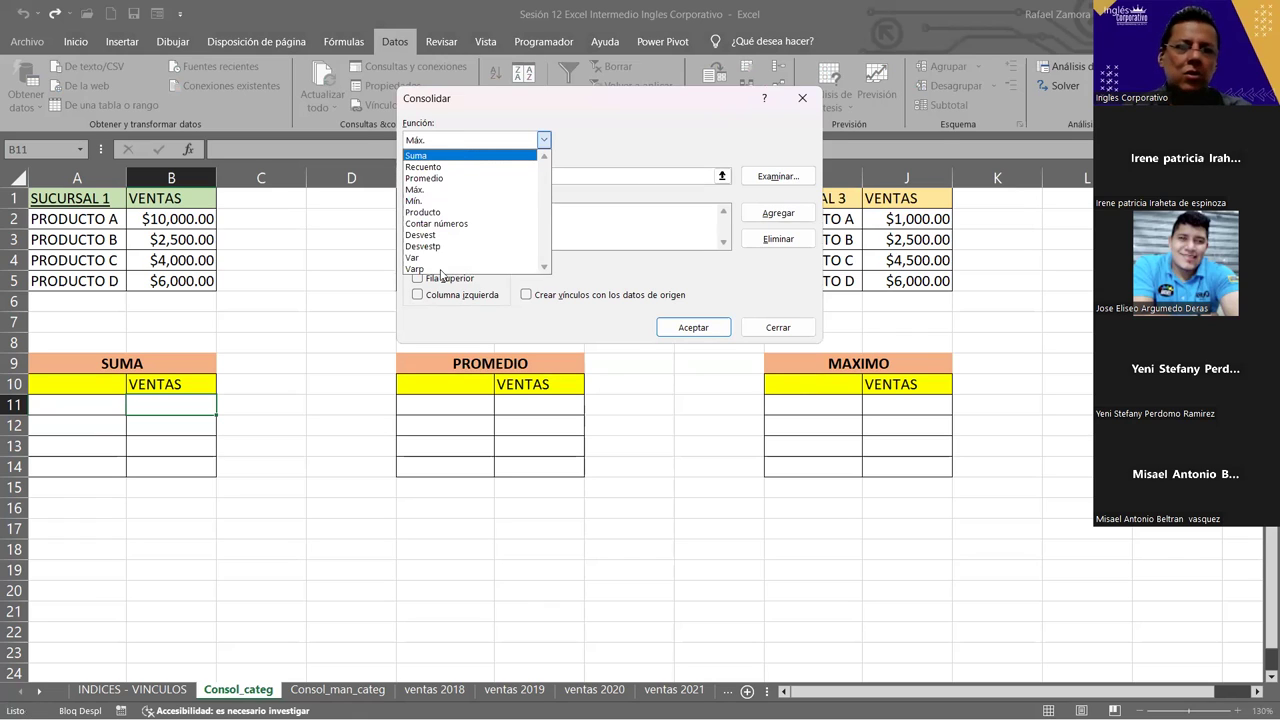
{"action": "key", "text": "Down"}
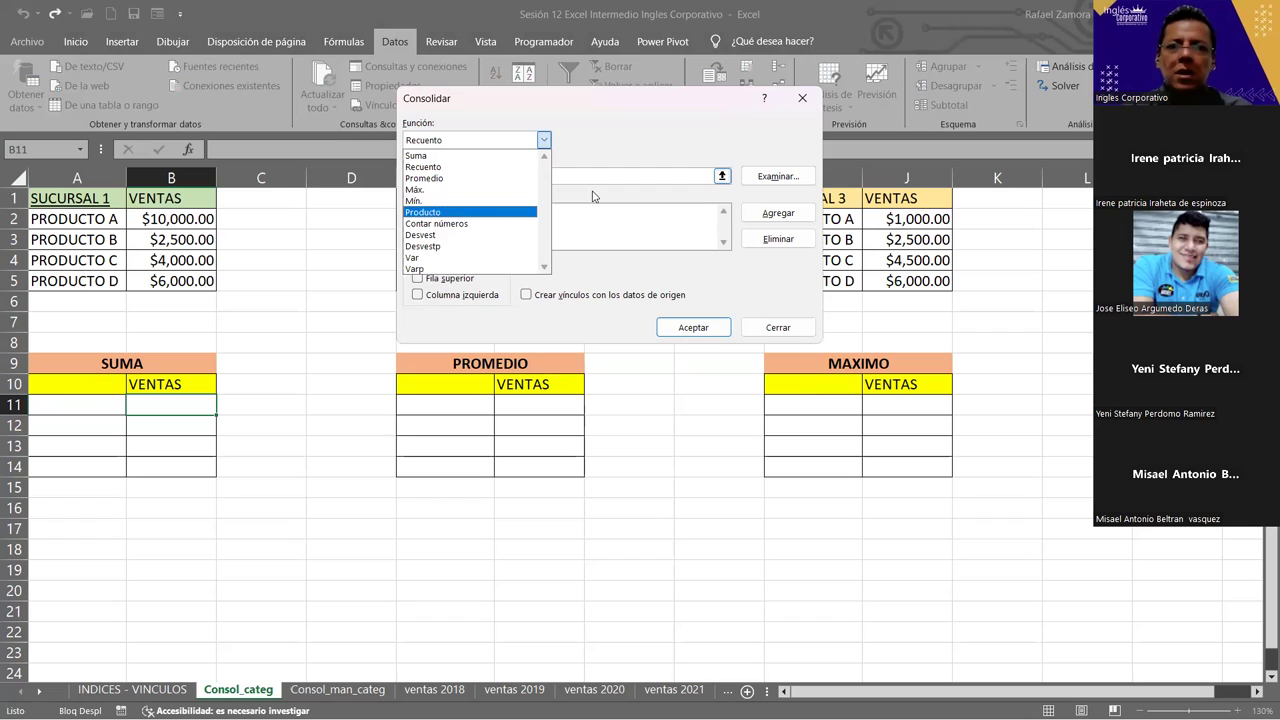
{"action": "left_click", "coordinate": [628, 145]}
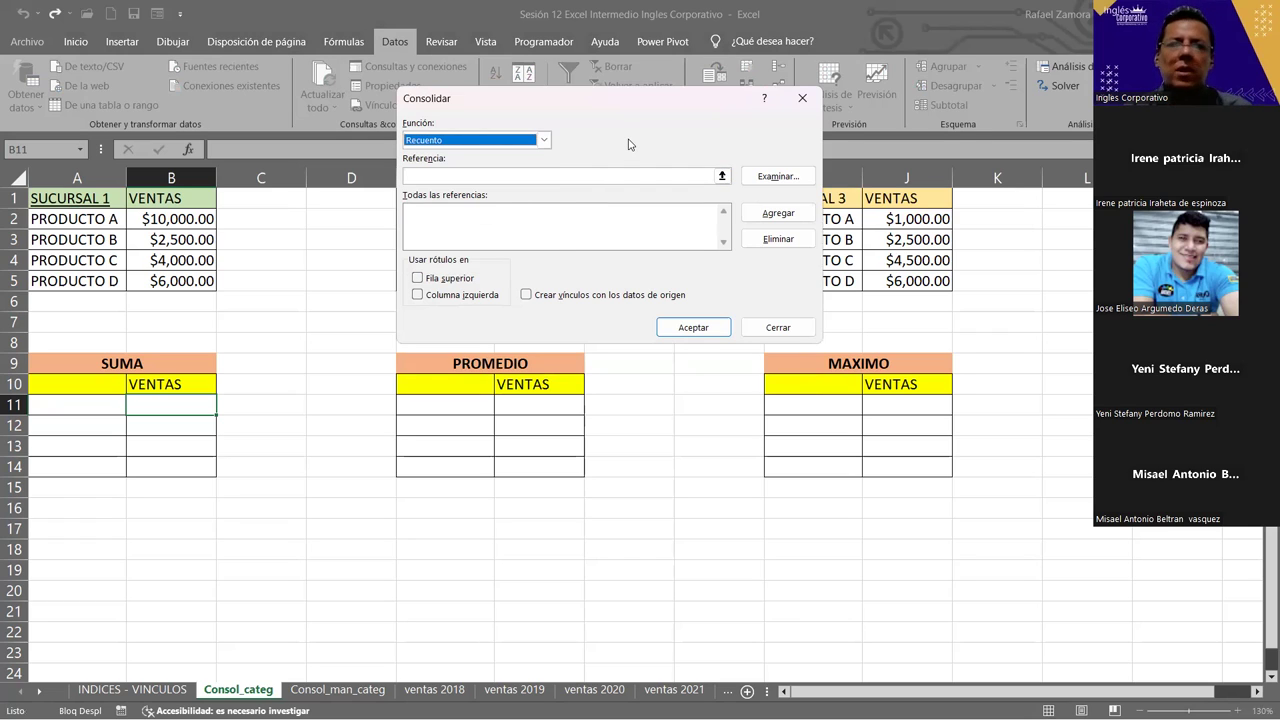
{"action": "left_click", "coordinate": [506, 177]}
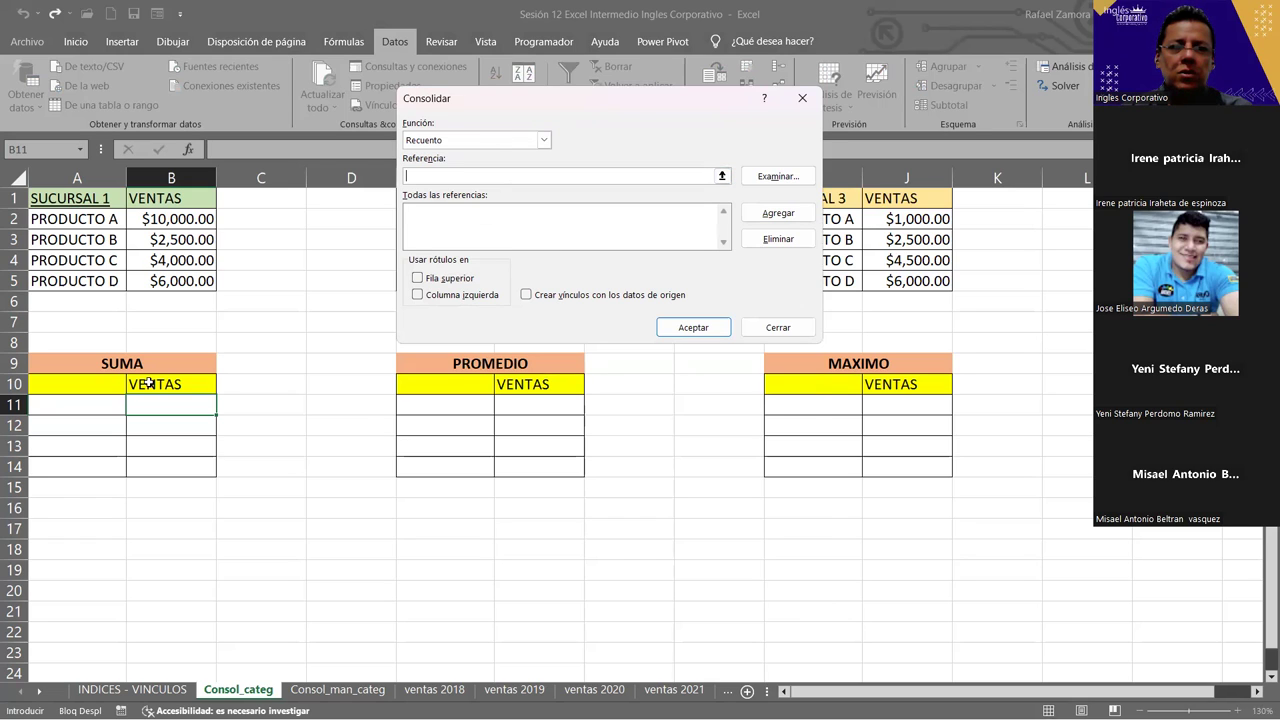
Add references B2, F2 and J2 and consolidate them with Recuento into B11, giving $3.00.
{"action": "left_click_drag", "start_coordinate": [588, 105], "coordinate": [589, 344]}
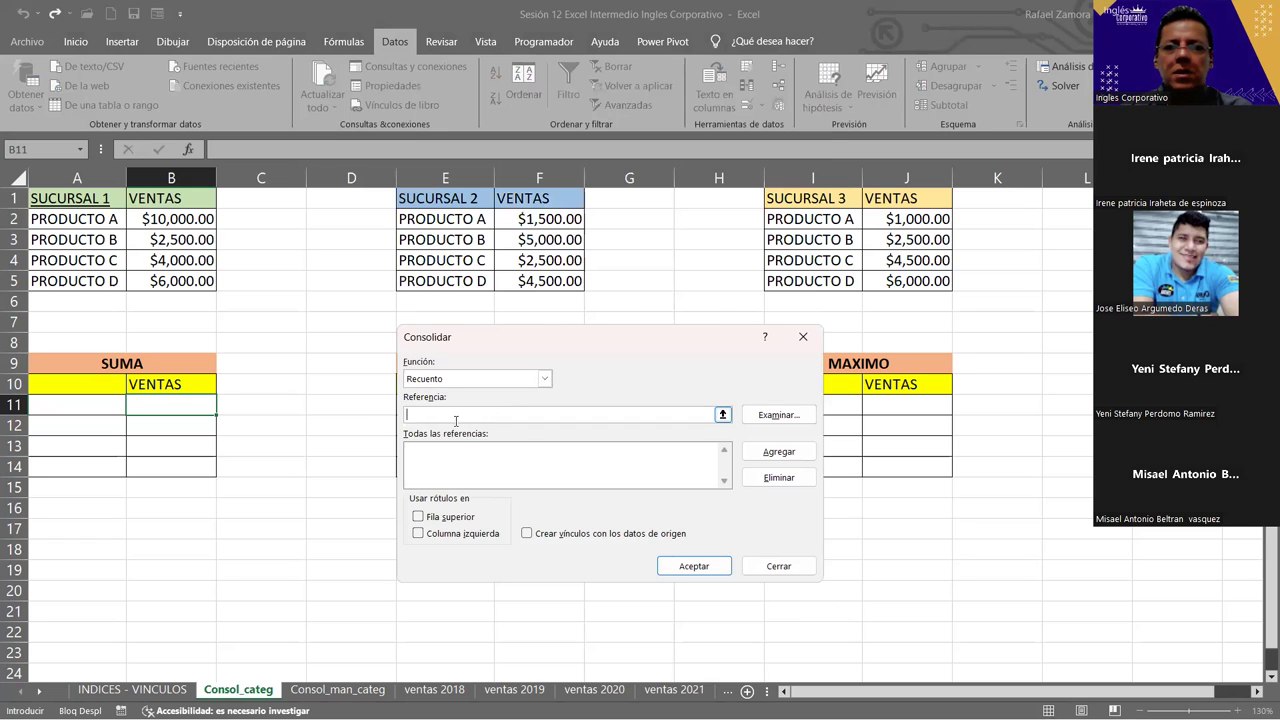
{"action": "left_click", "coordinate": [183, 221]}
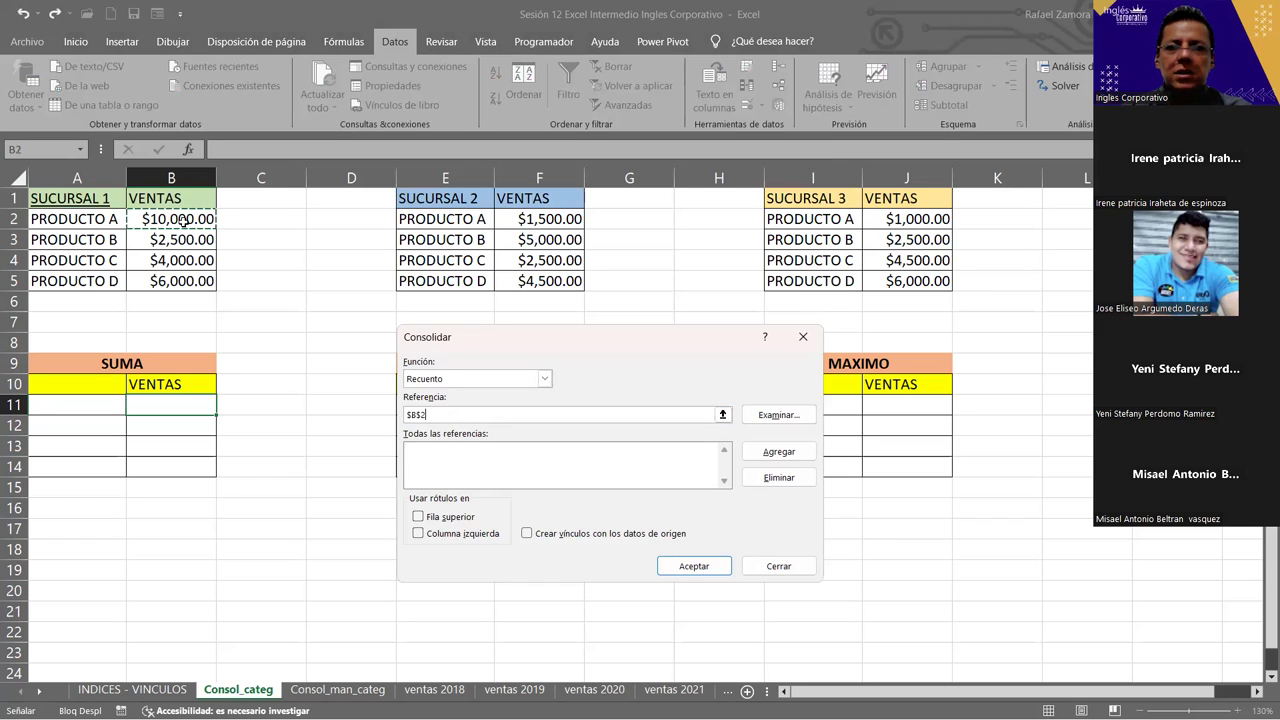
{"action": "left_click", "coordinate": [800, 451]}
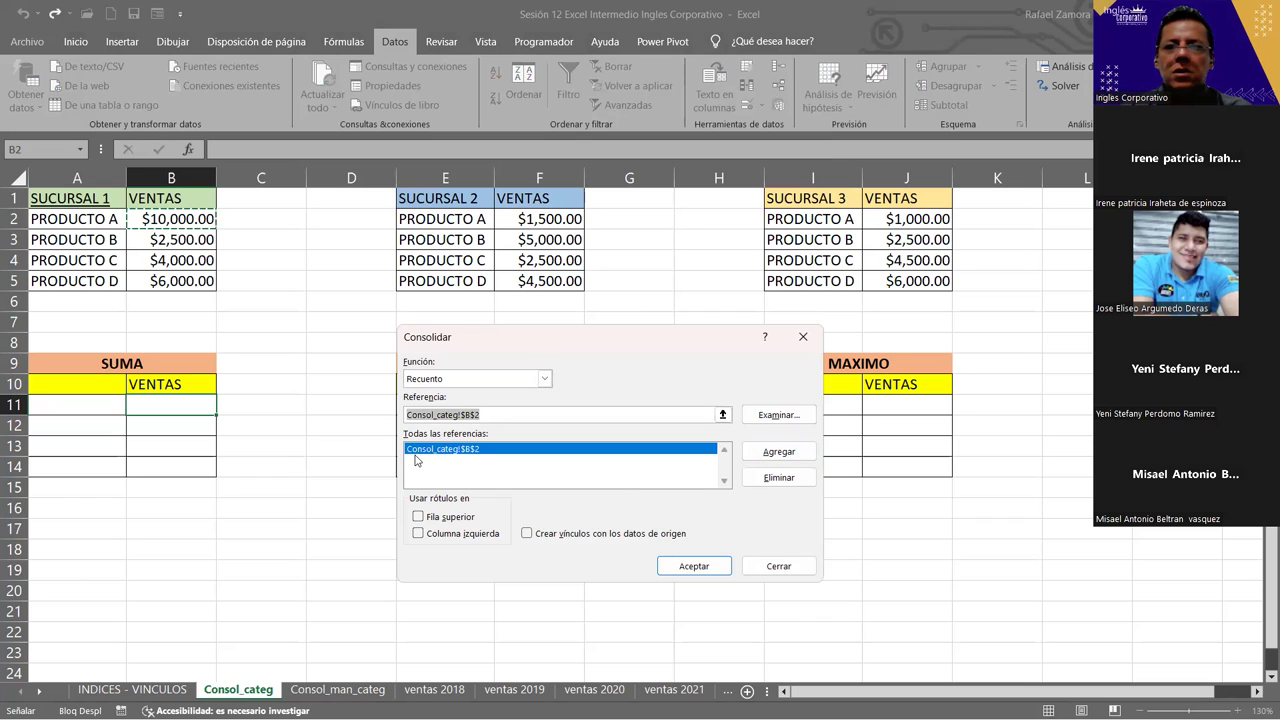
{"action": "left_click", "coordinate": [557, 219]}
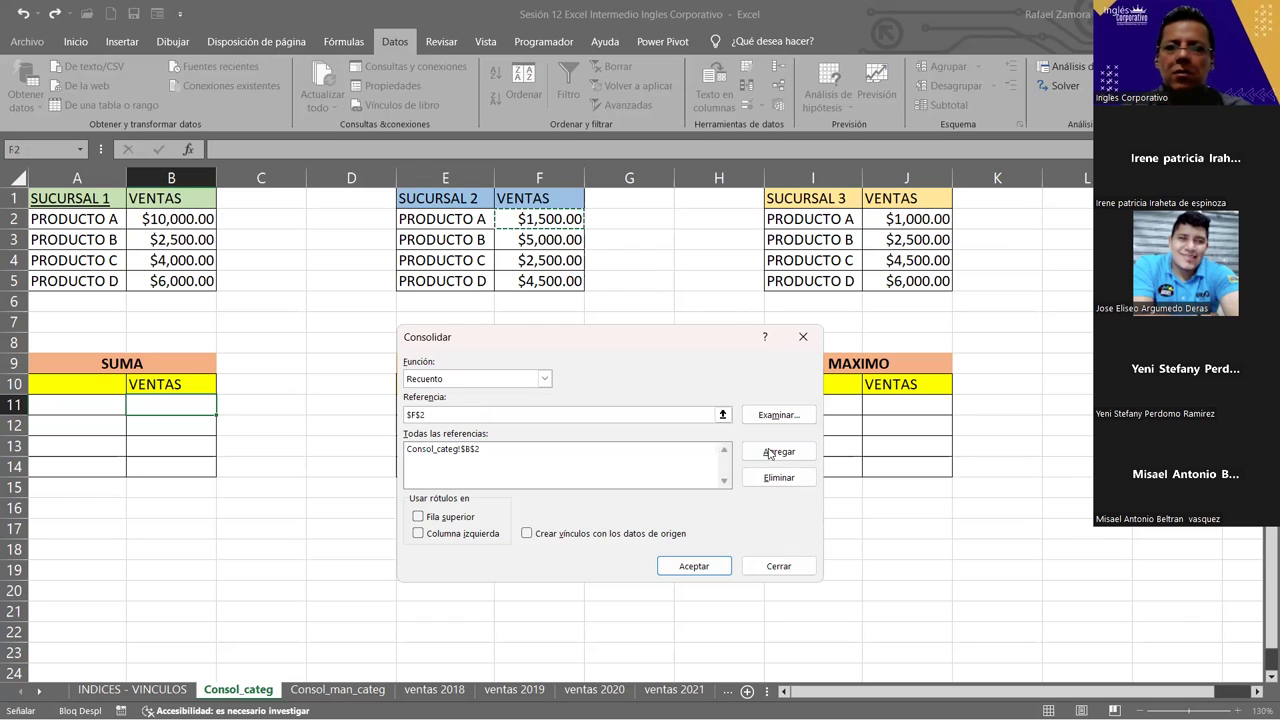
{"action": "left_click", "coordinate": [768, 456]}
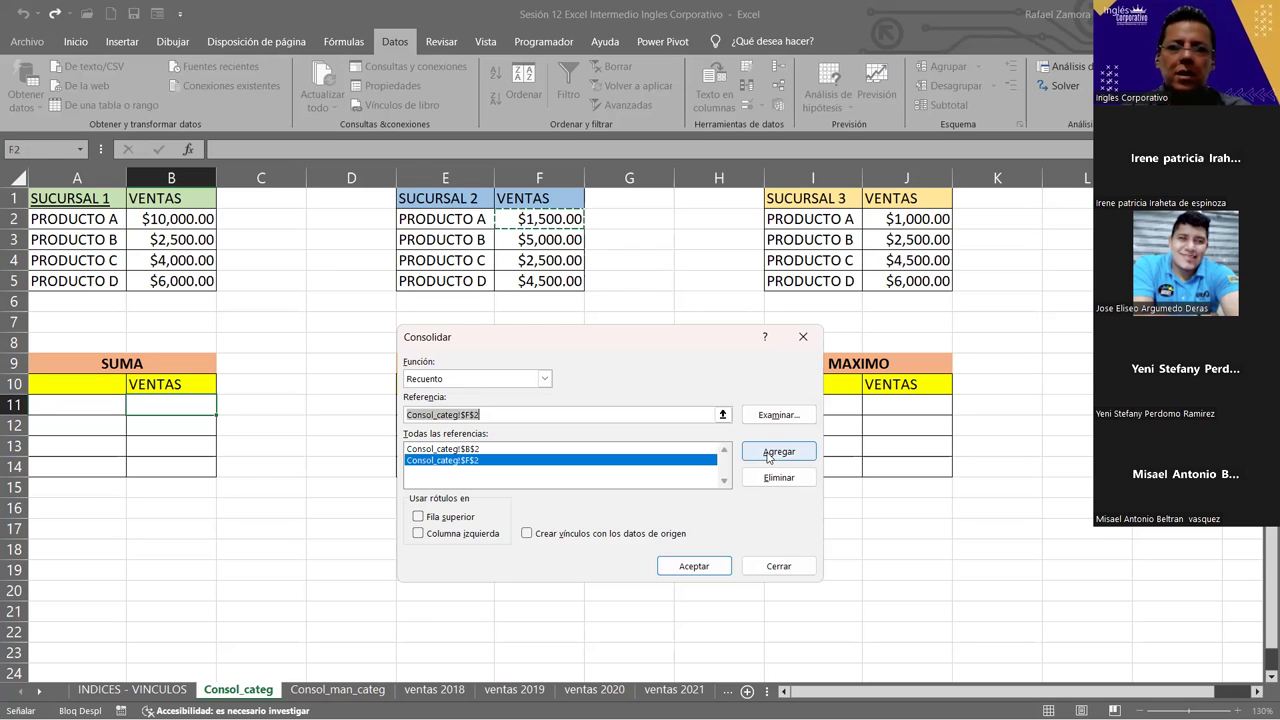
{"action": "left_click", "coordinate": [902, 219]}
{"action": "left_click", "coordinate": [779, 453]}
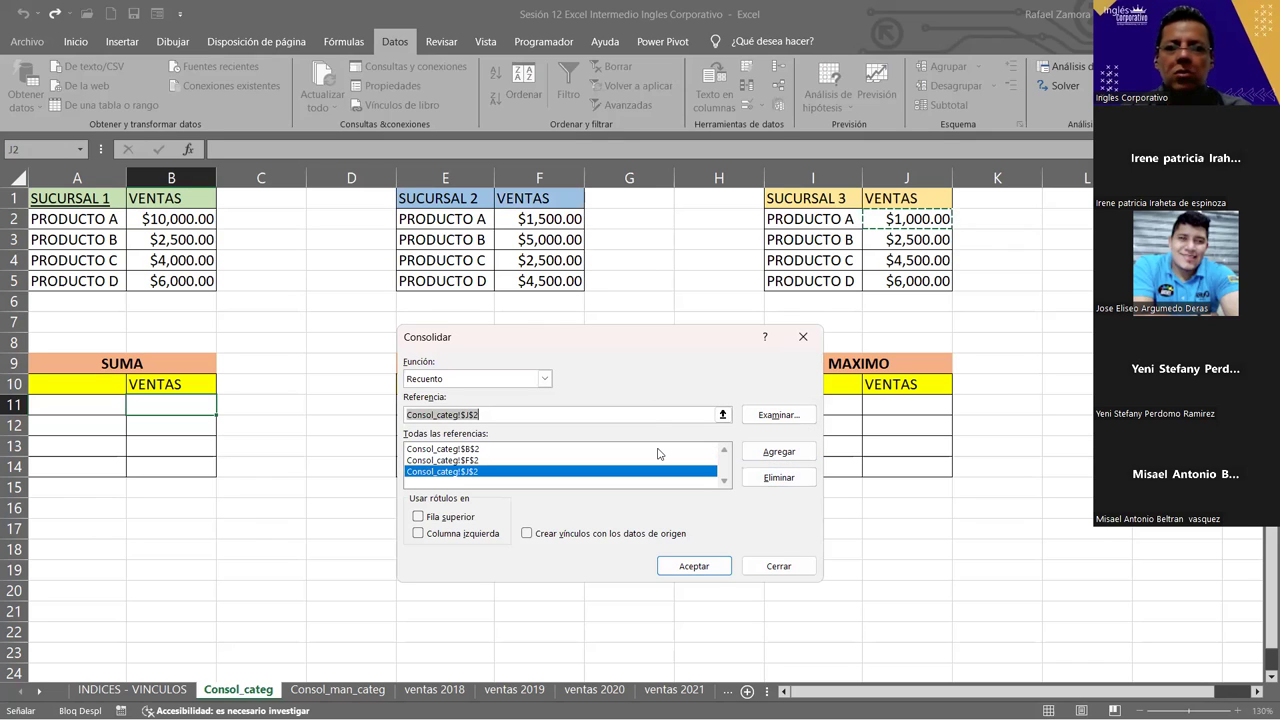
{"action": "left_click", "coordinate": [707, 567]}
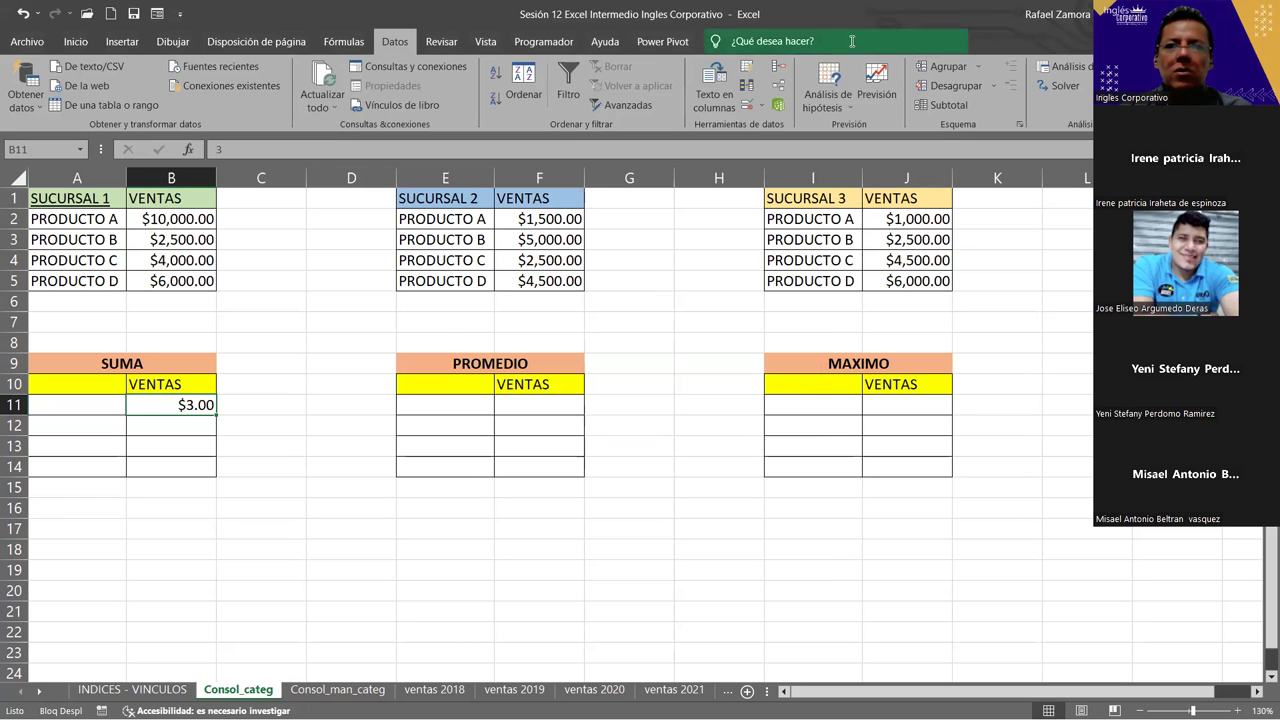
Reopen Consolidar, with B2, F2 and J2 still listed, and expand the Función list.
{"action": "left_click", "coordinate": [781, 66]}
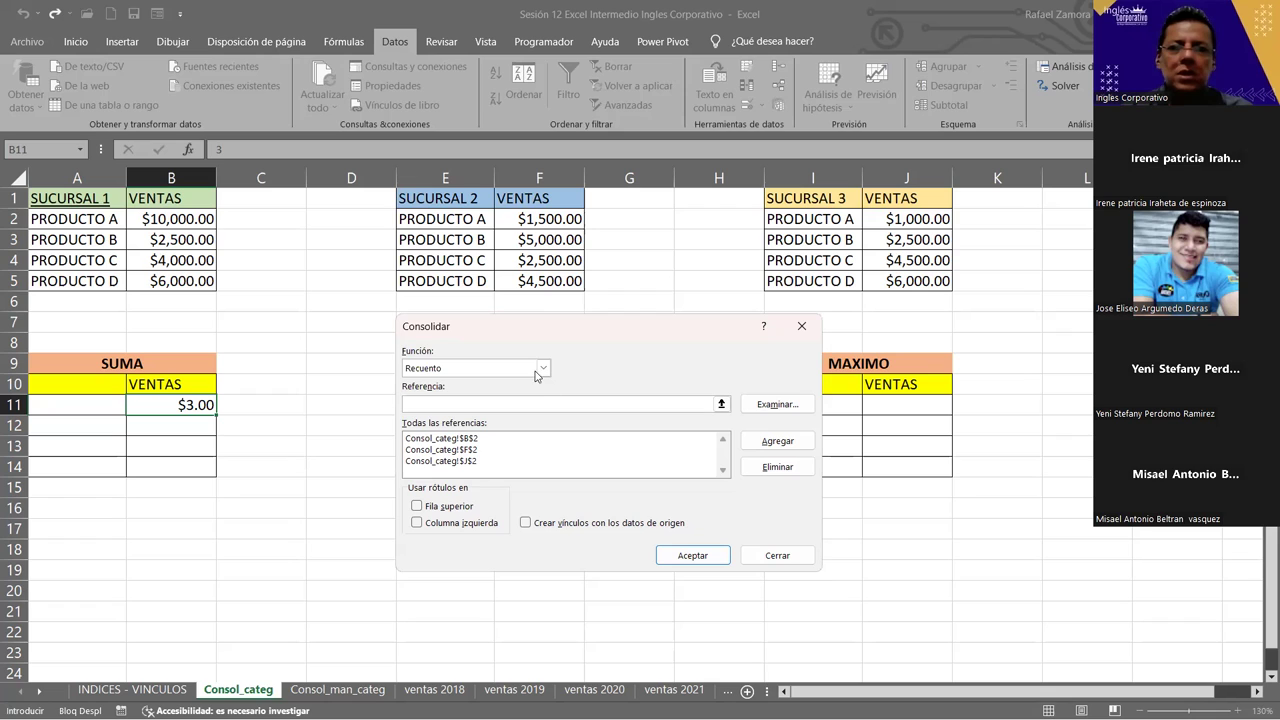
{"action": "left_click", "coordinate": [470, 377]}
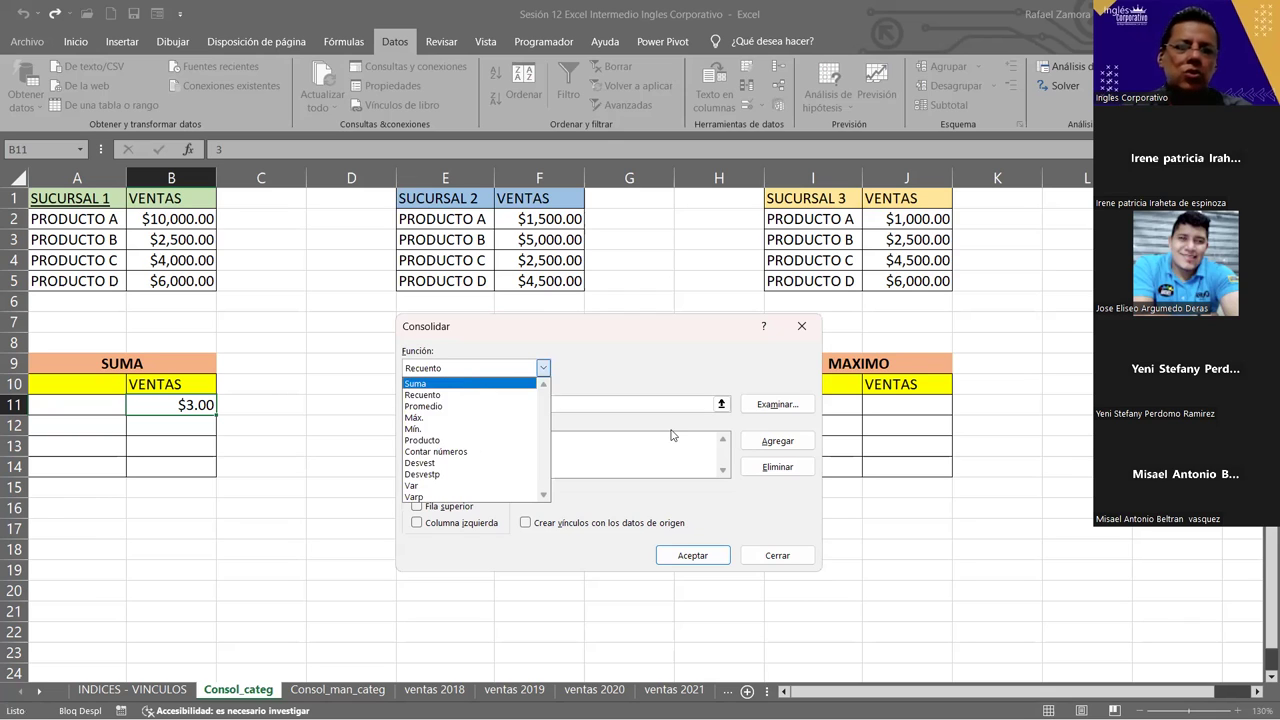
Consolidate with Suma so B11 shows $12,500.00, then verify by selecting B2, F2 and J2.
{"action": "left_click", "coordinate": [728, 585]}
{"action": "left_click", "coordinate": [722, 561]}
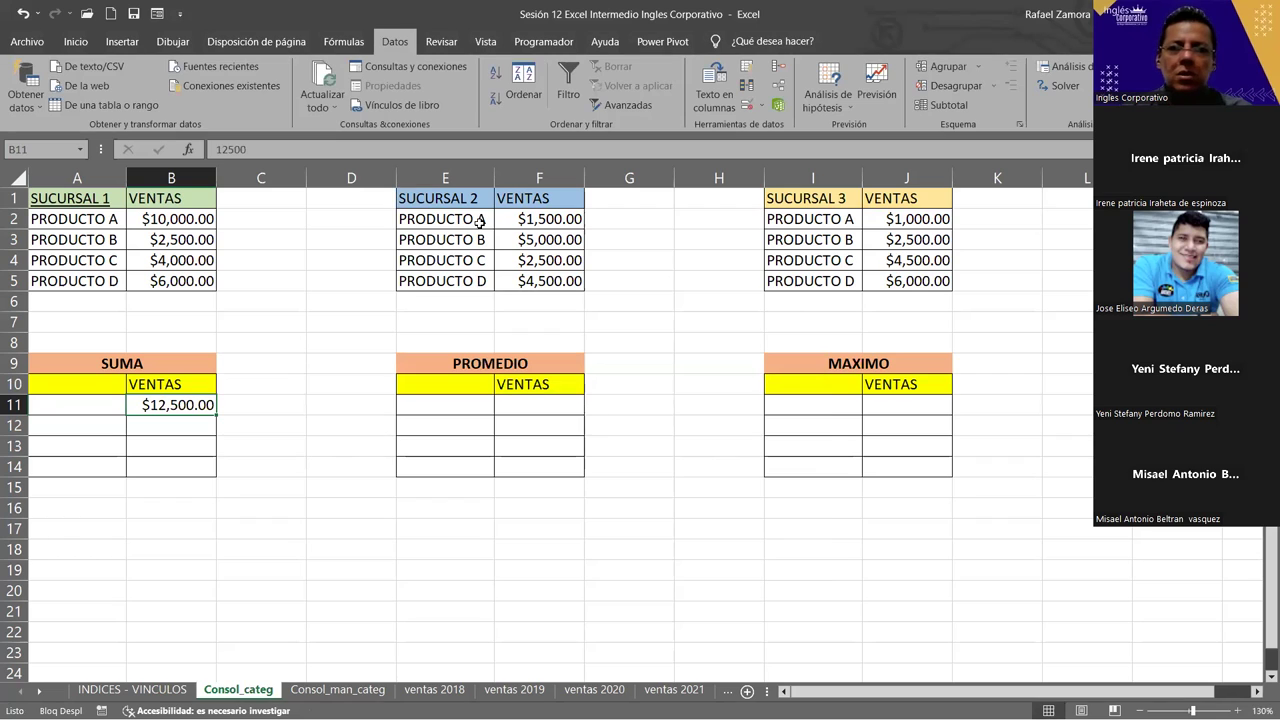
{"action": "left_click", "coordinate": [208, 220]}
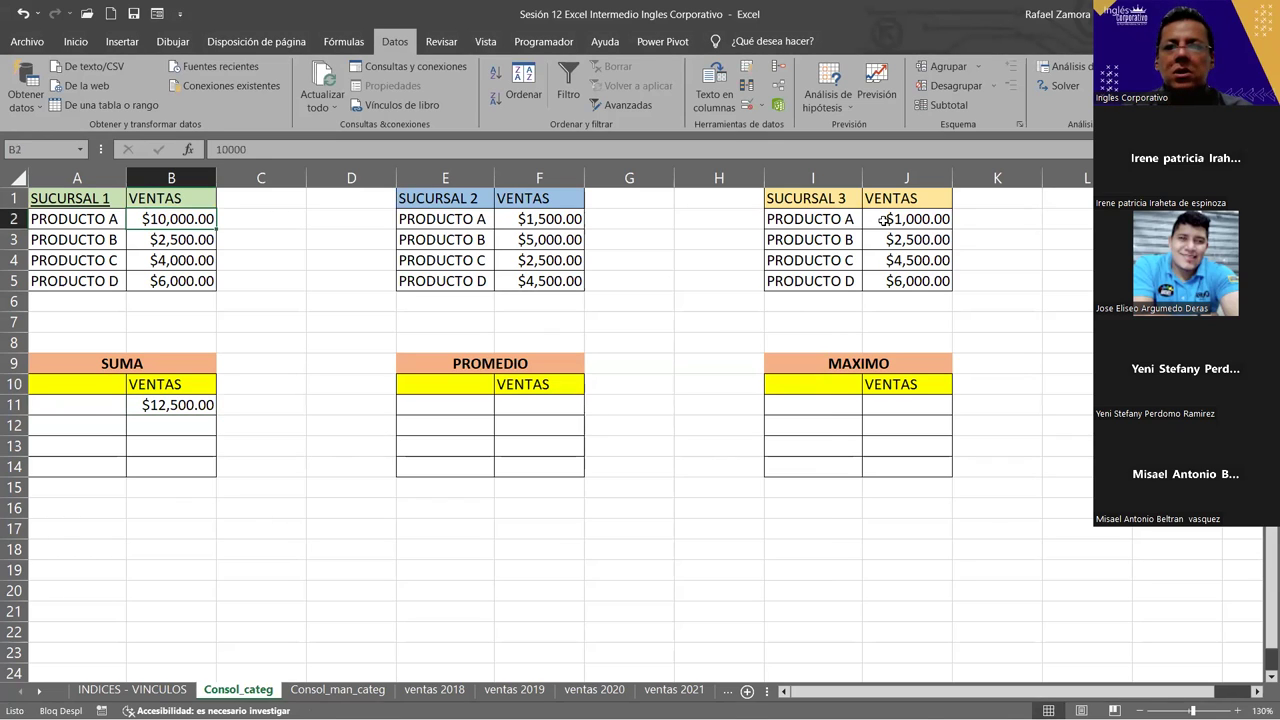
{"action": "left_click", "coordinate": [545, 219], "text": "ctrl"}
{"action": "left_click", "coordinate": [905, 219], "text": "ctrl"}
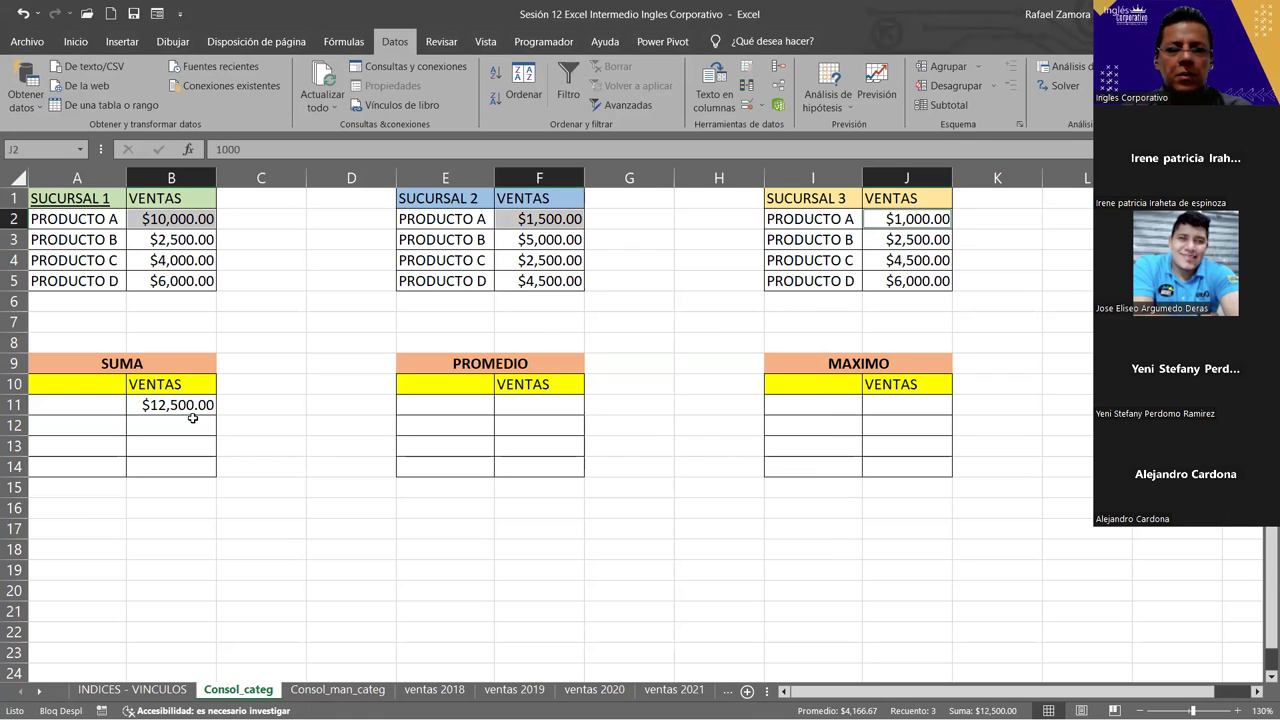
{"action": "left_click", "coordinate": [647, 318]}
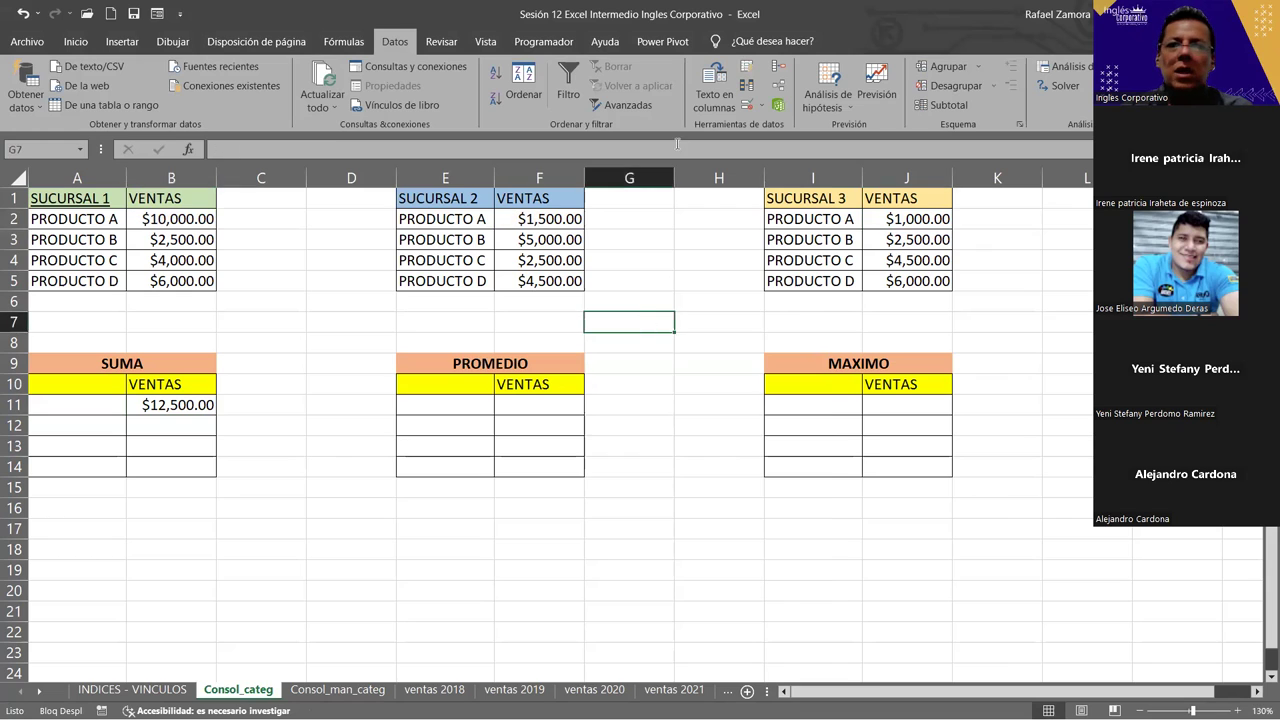
{"action": "left_click", "coordinate": [779, 70]}
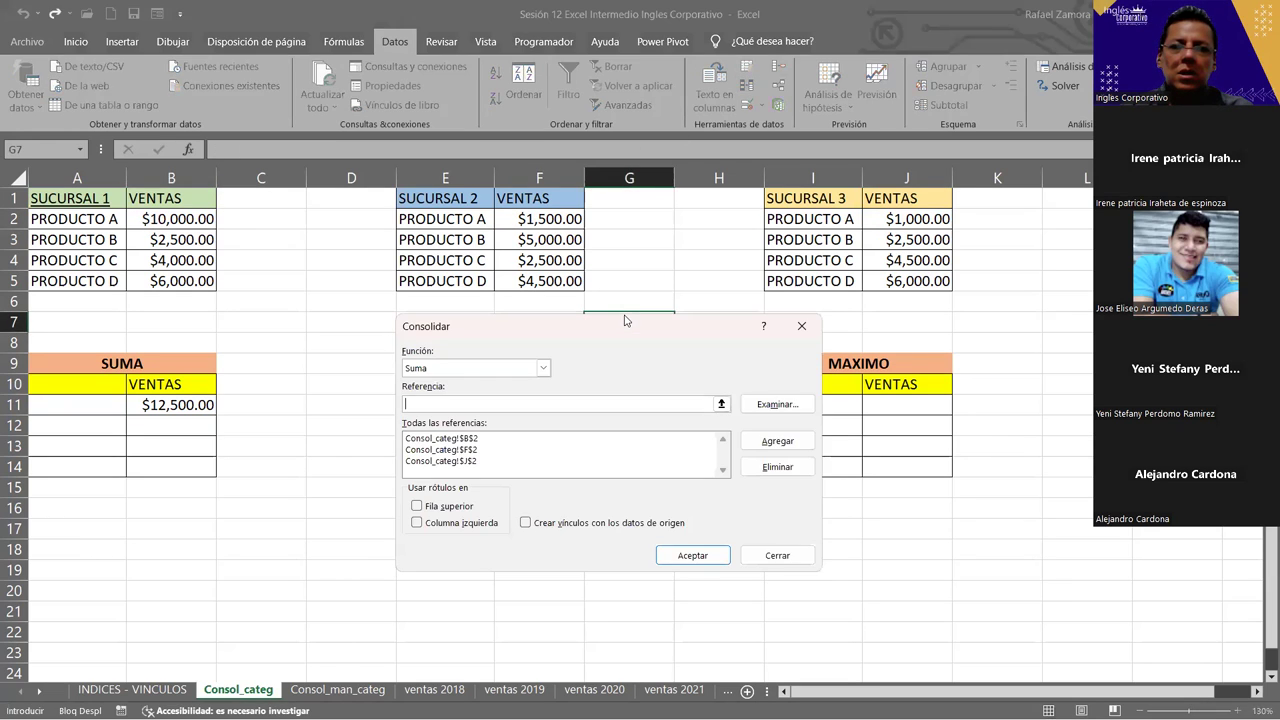
{"action": "left_click", "coordinate": [545, 350]}
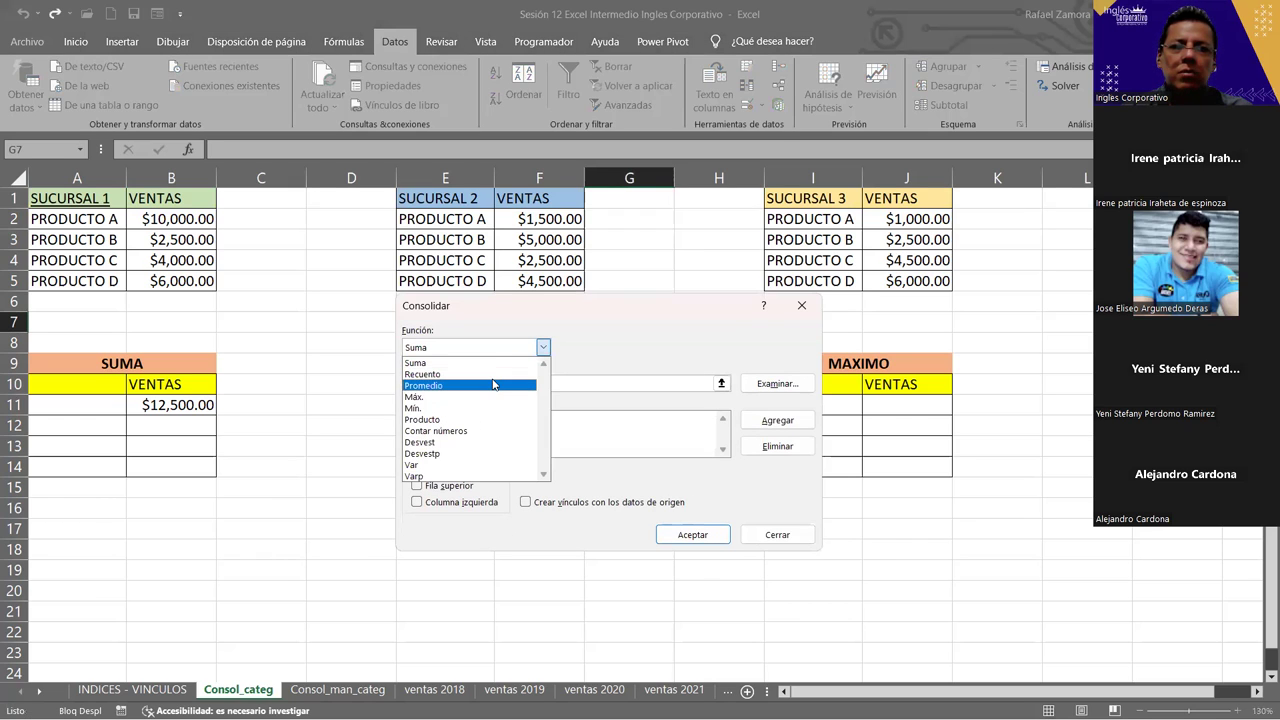
{"action": "left_click", "coordinate": [493, 385]}
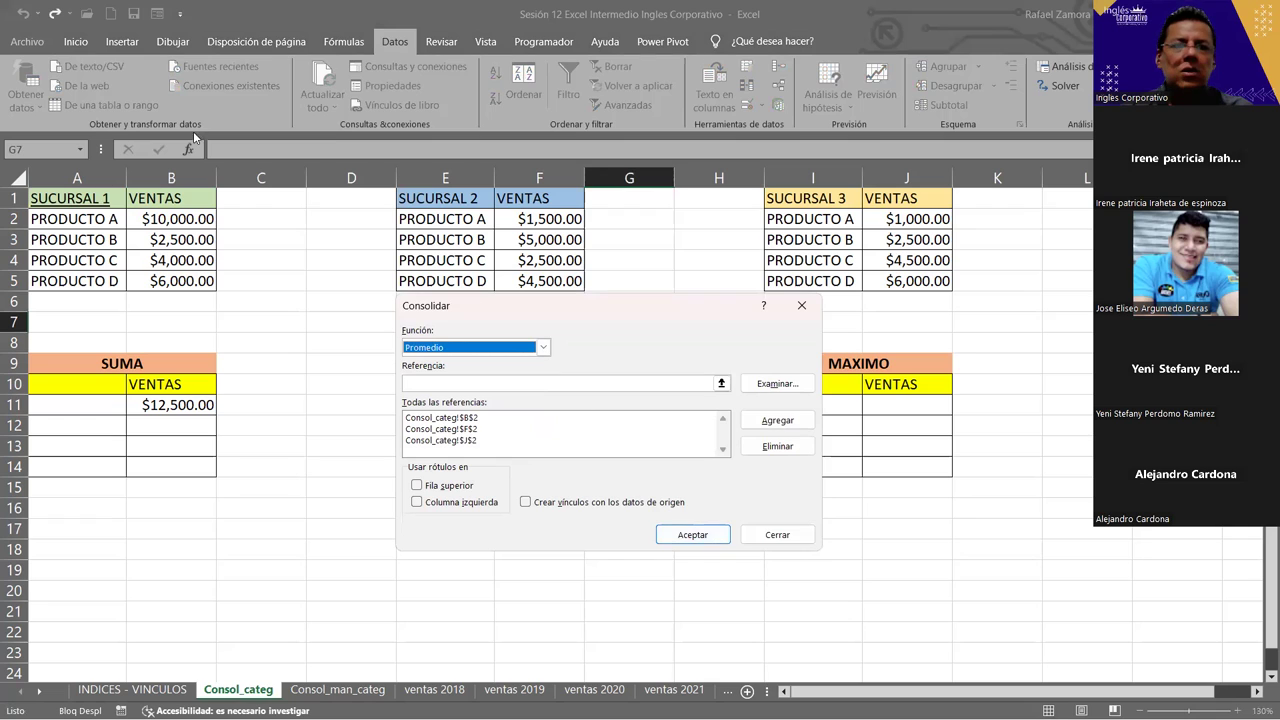
{"action": "left_click", "coordinate": [695, 537]}
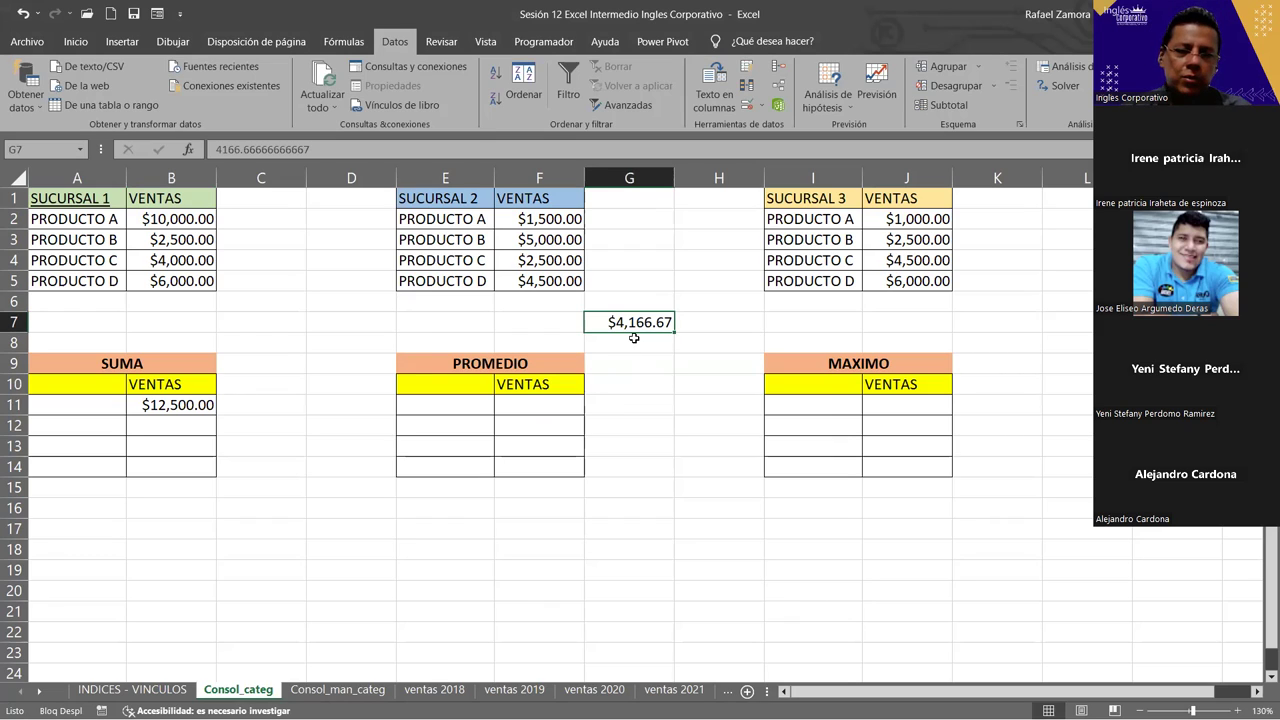
{"action": "key", "text": "ctrl+z"}
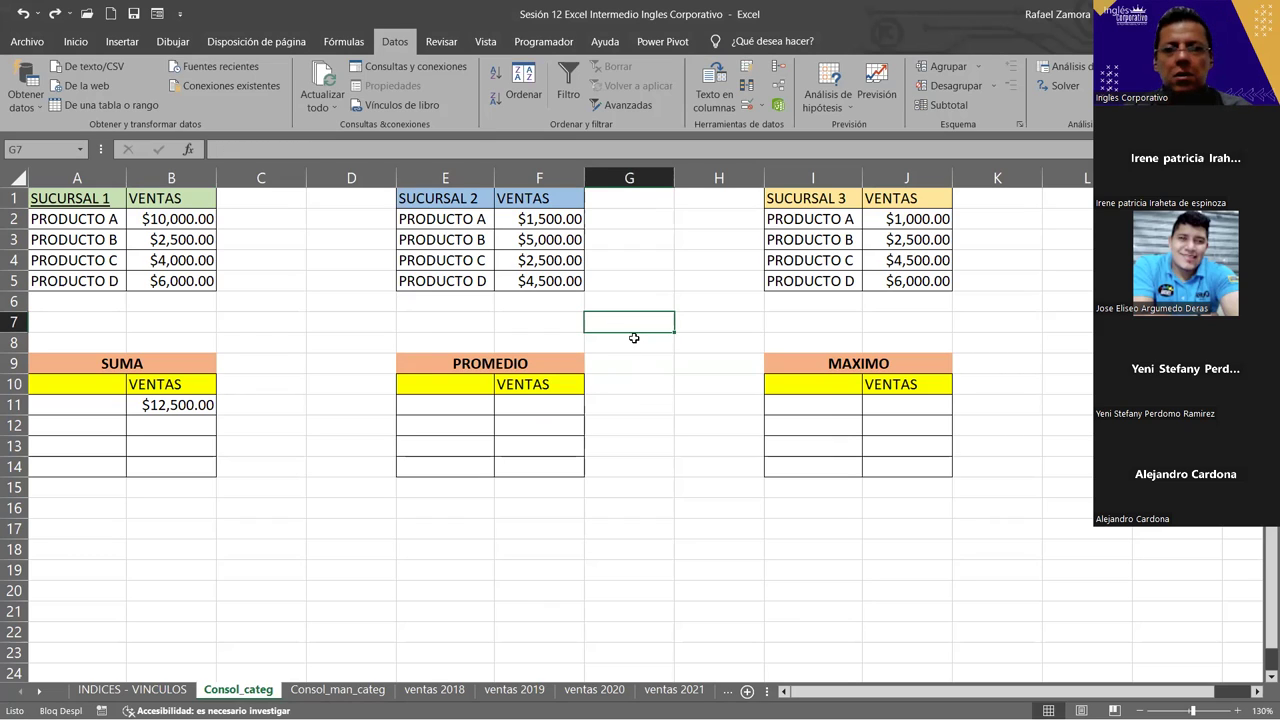
Consolidate into B11 with Promedio to get $4,166.67, checking it against B2, F2 and J2.
{"action": "left_click", "coordinate": [200, 403]}
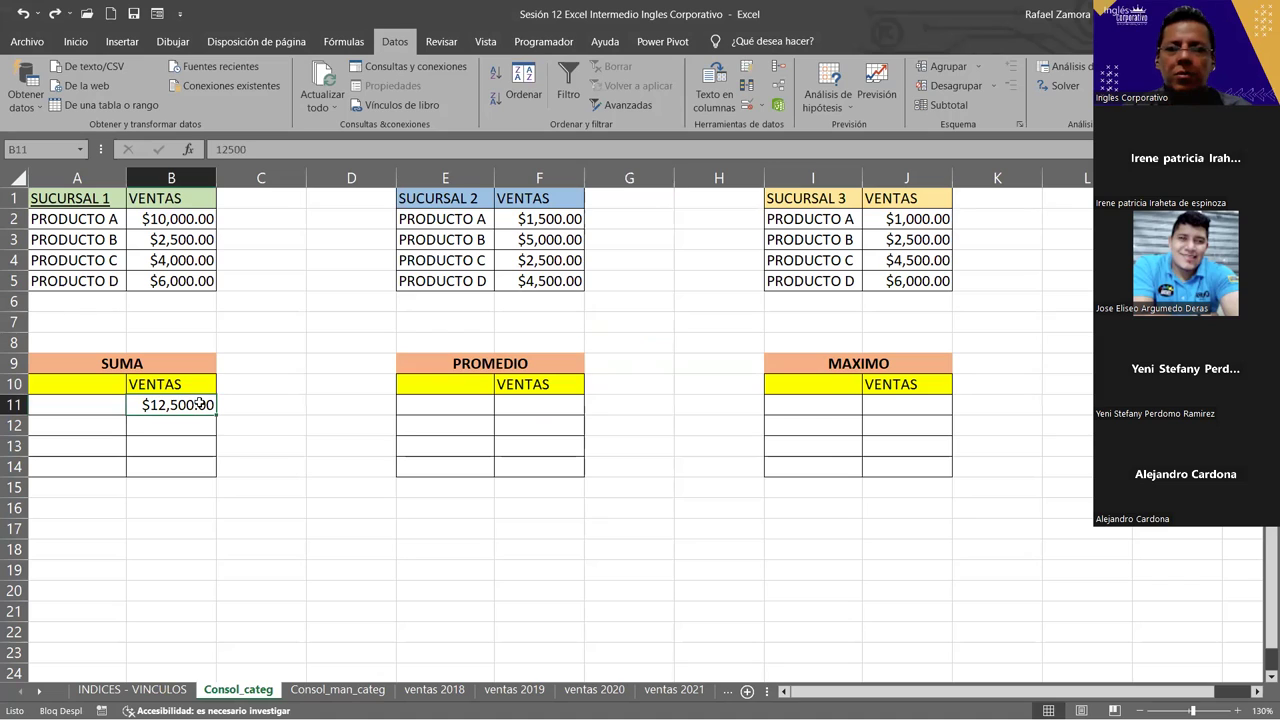
{"action": "left_click", "coordinate": [779, 67]}
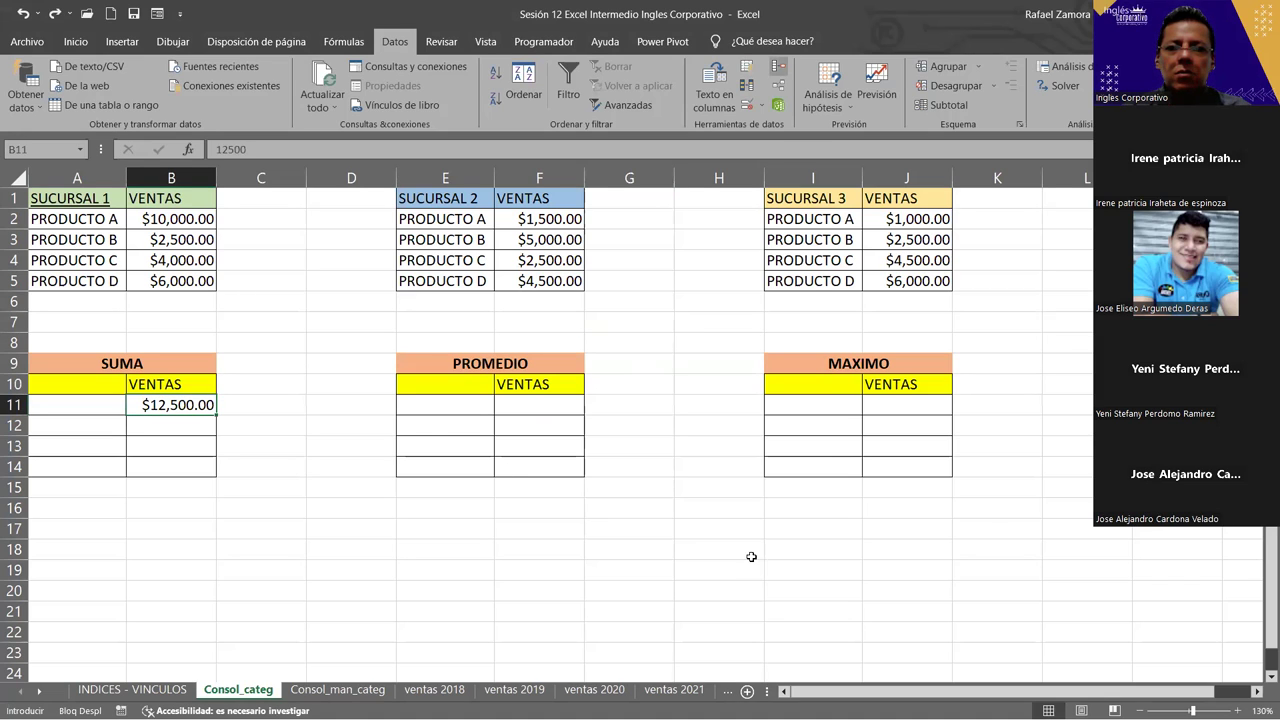
{"action": "left_click", "coordinate": [715, 542]}
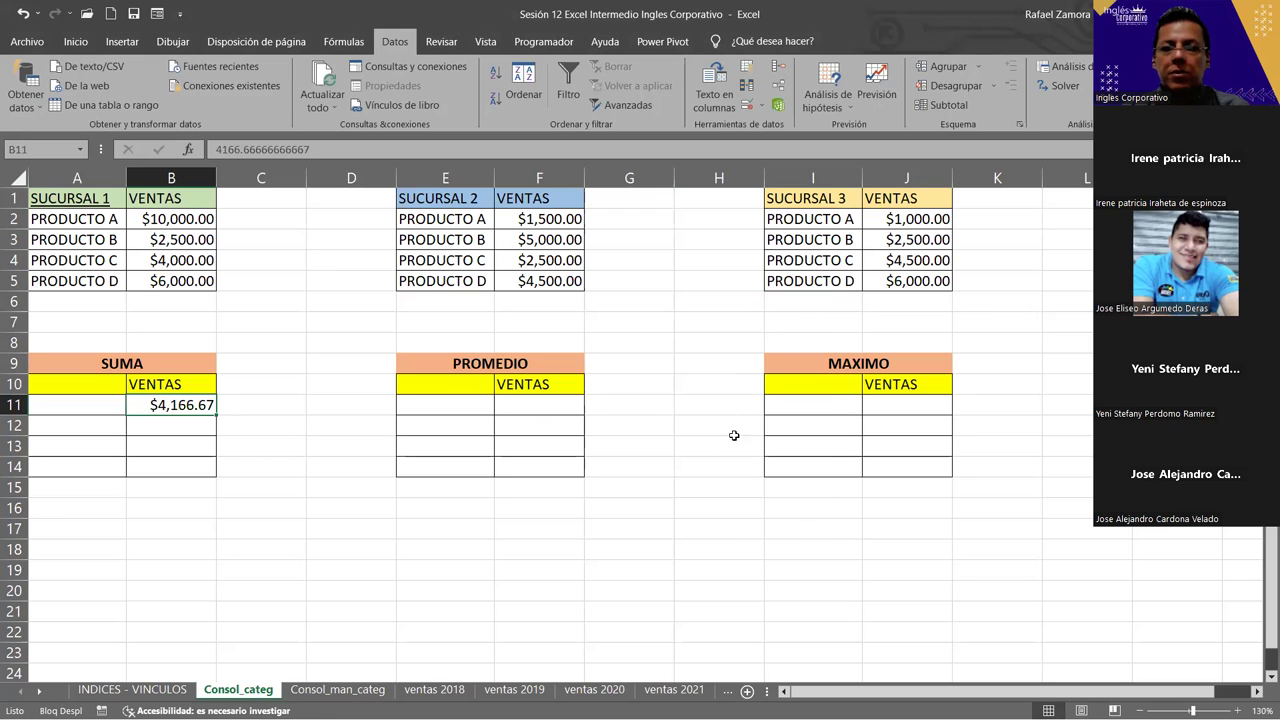
{"action": "left_click", "coordinate": [181, 215]}
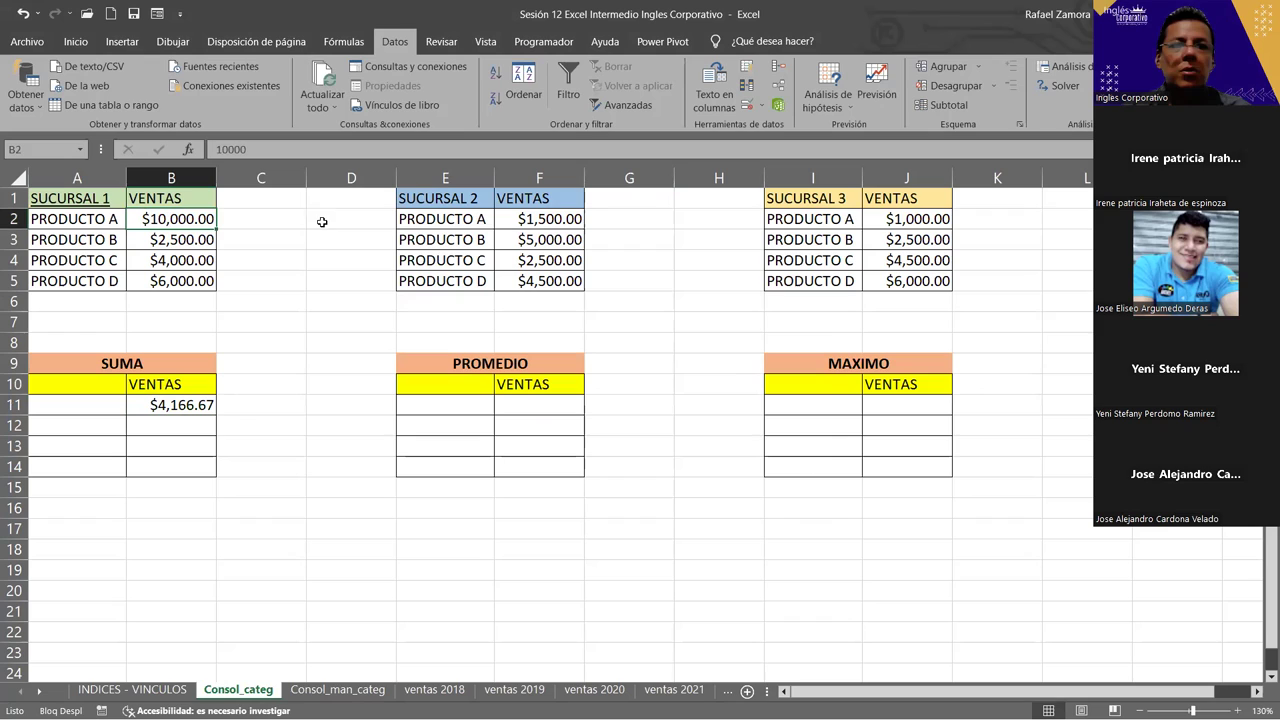
{"action": "left_click", "coordinate": [578, 221], "text": "ctrl"}
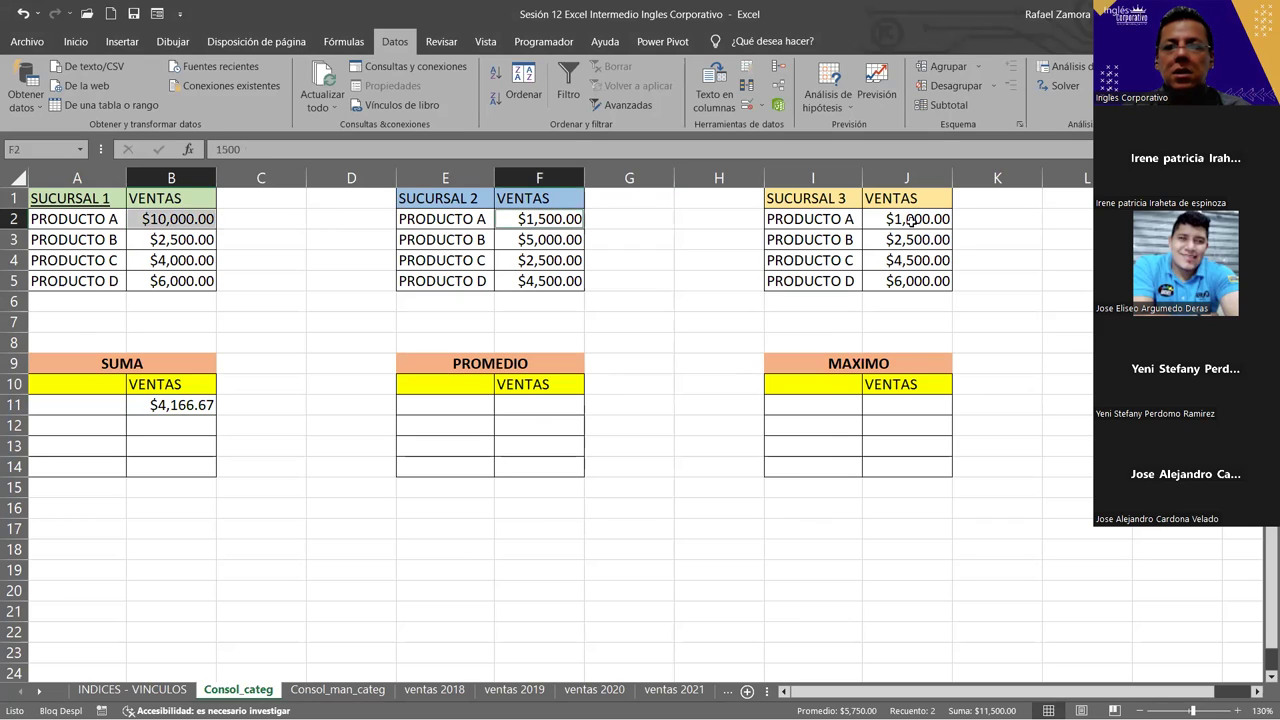
{"action": "left_click", "coordinate": [912, 221], "text": "ctrl"}
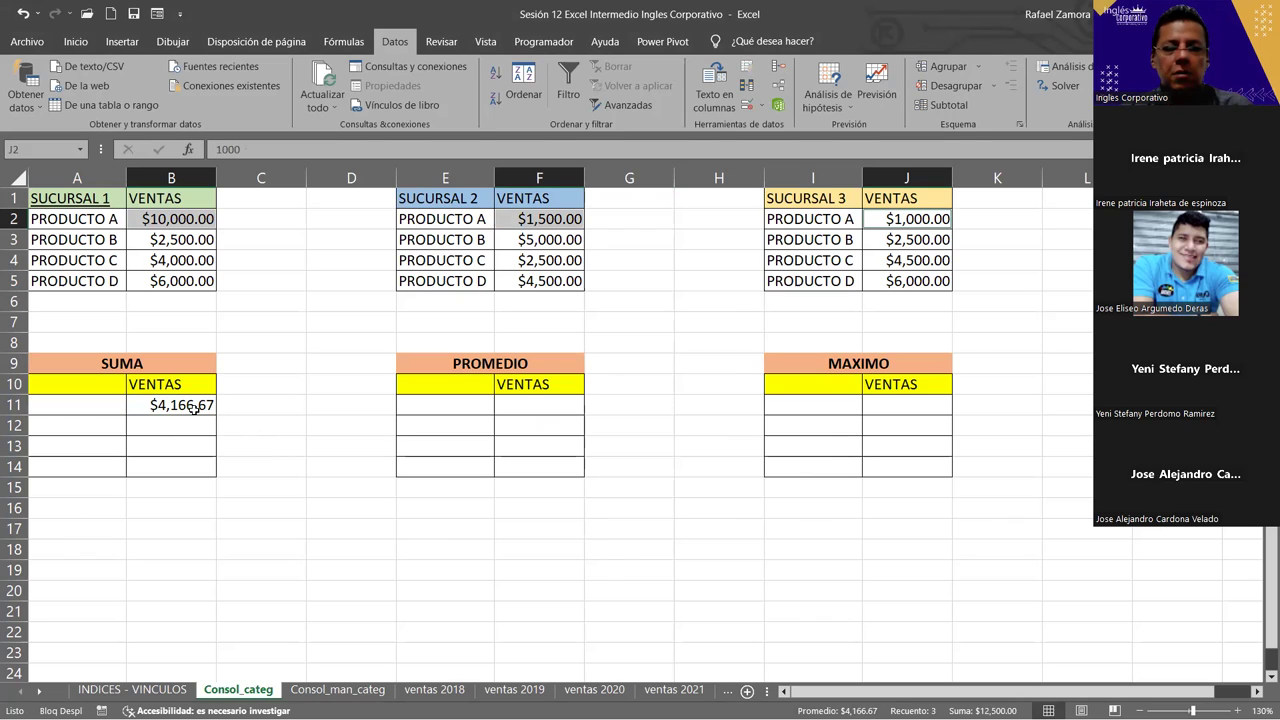
{"action": "left_click", "coordinate": [360, 466]}
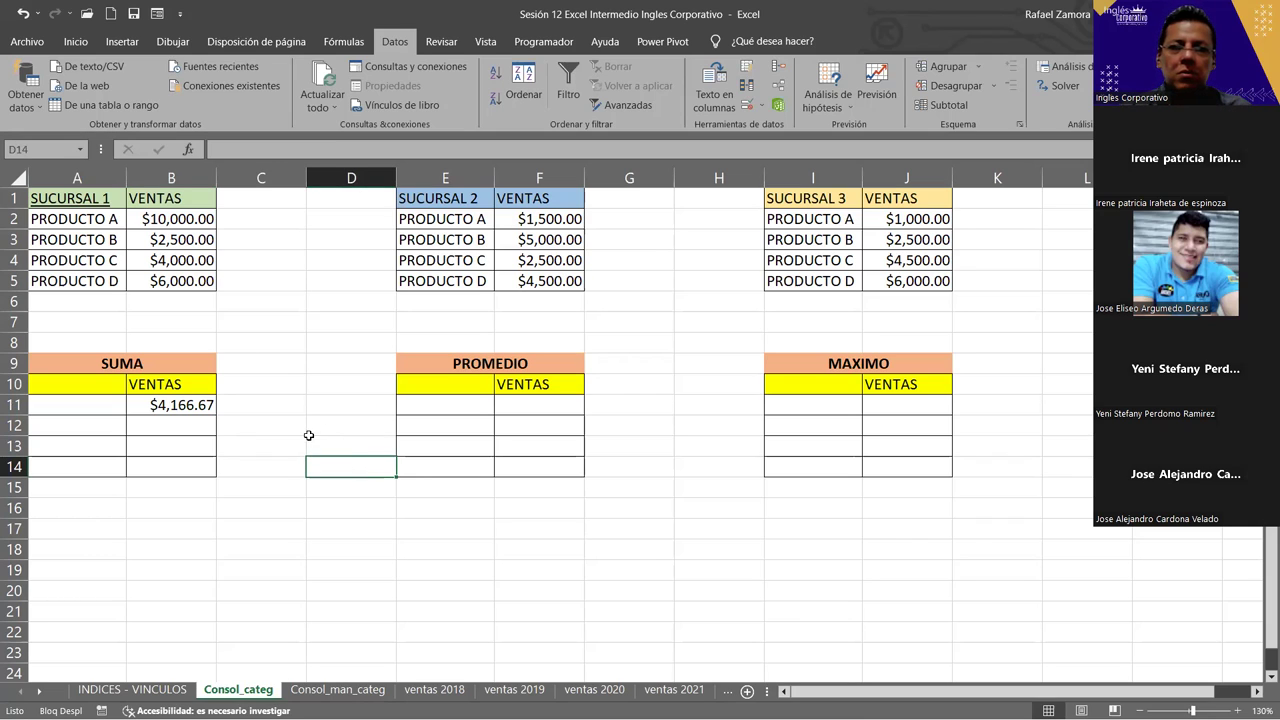
{"action": "left_click", "coordinate": [170, 405]}
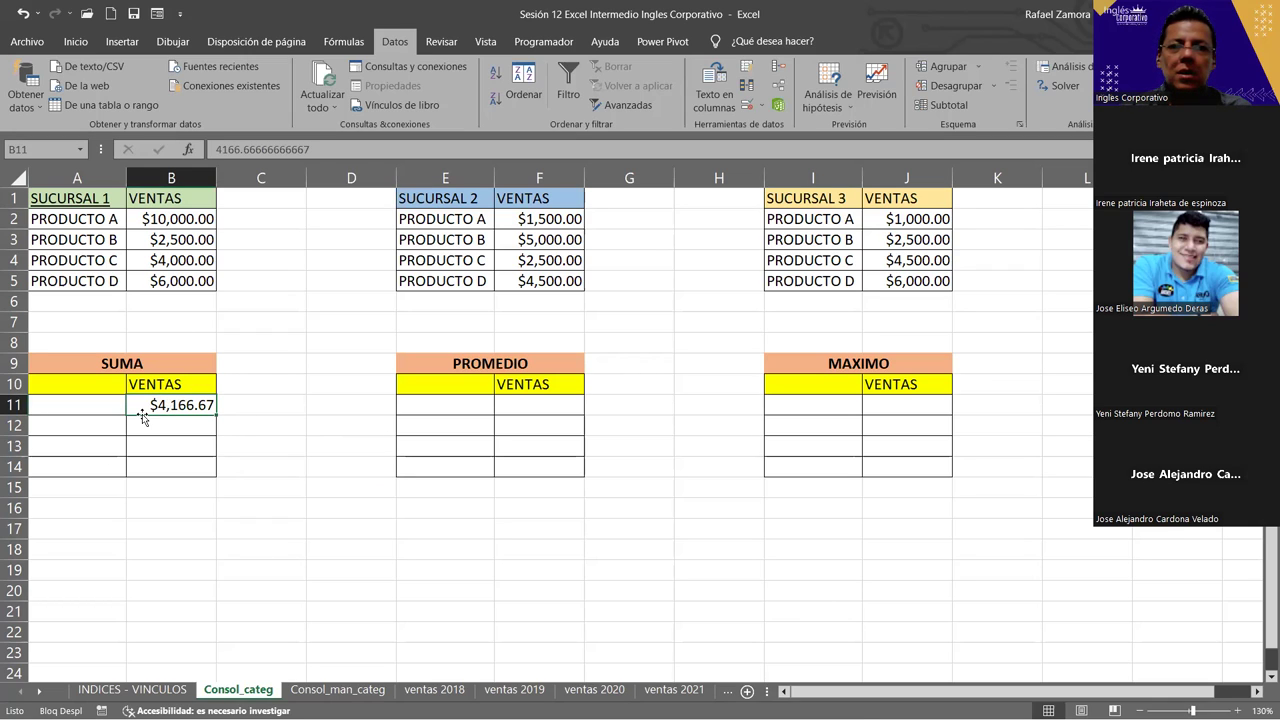
Reopen Consolidar, move it aside, and delete the J2, F2 and B2 references from the list.
{"action": "left_click", "coordinate": [780, 67]}
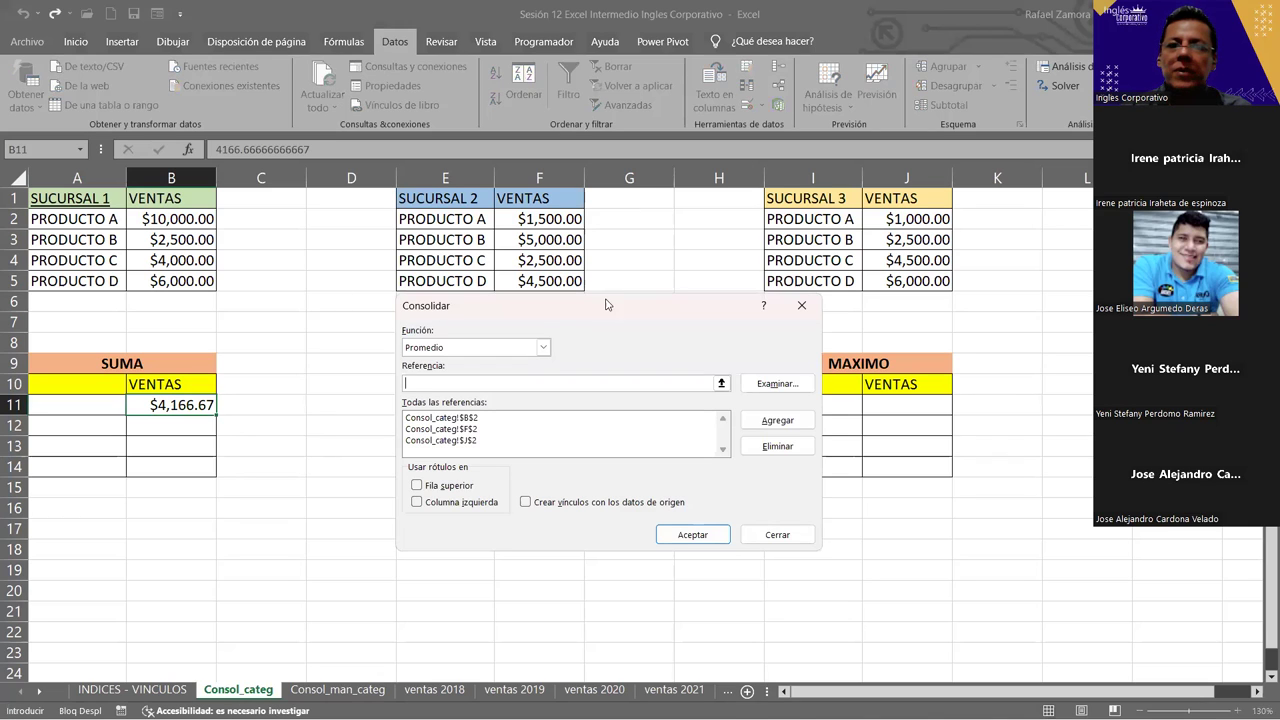
{"action": "left_click_drag", "start_coordinate": [602, 311], "coordinate": [705, 153]}
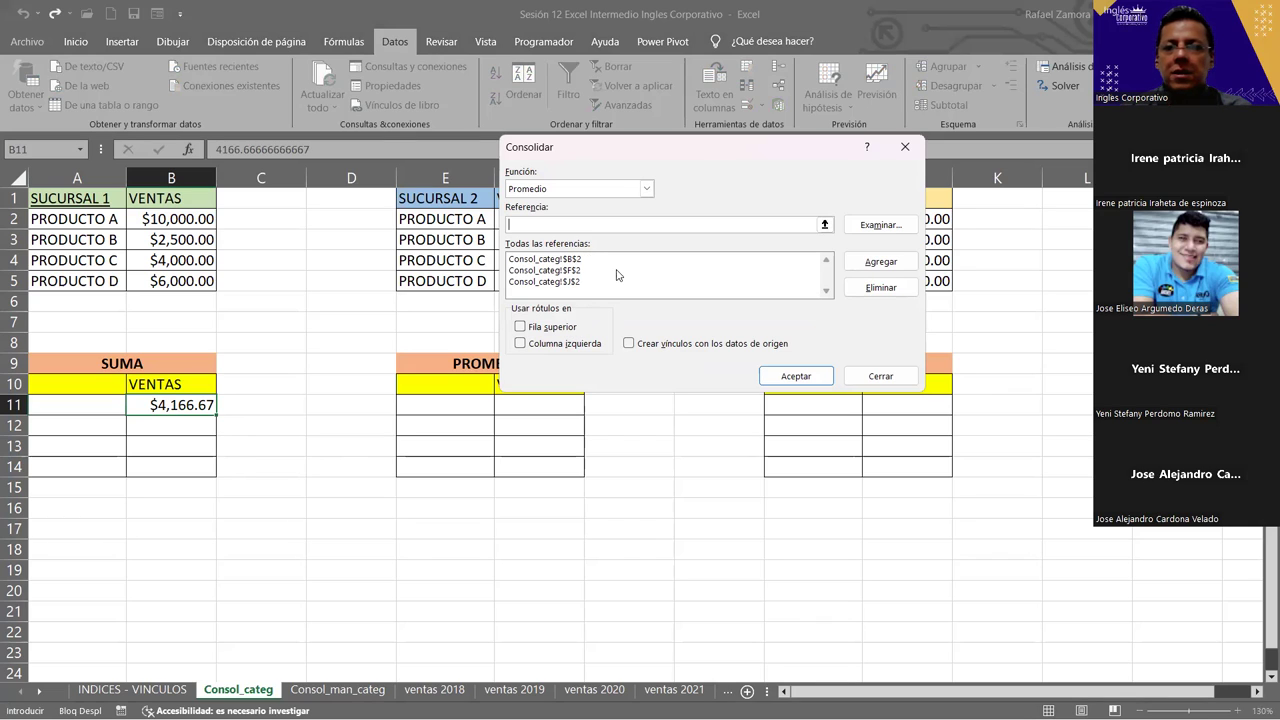
{"action": "key", "text": "Tab"}
{"action": "key", "text": "shift+Tab"}
{"action": "left_click", "coordinate": [779, 281]}
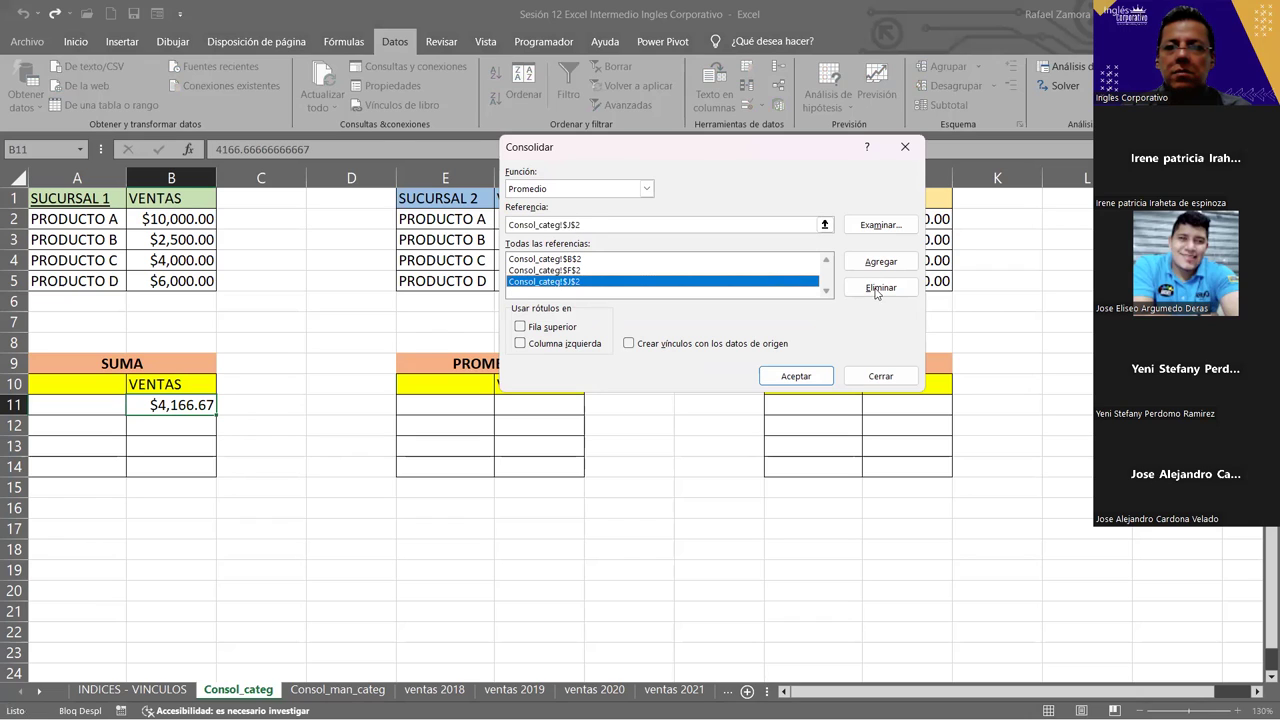
{"action": "left_click", "coordinate": [878, 291]}
{"action": "left_click", "coordinate": [880, 287]}
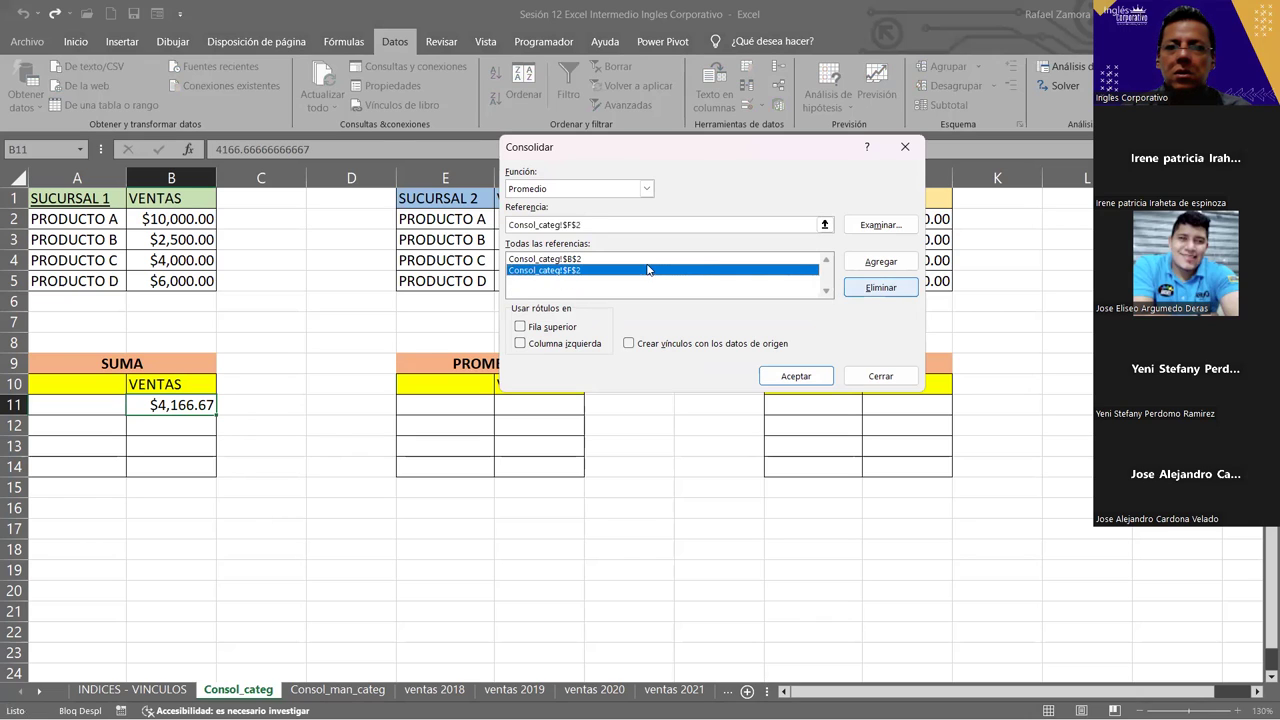
{"action": "left_click", "coordinate": [893, 291]}
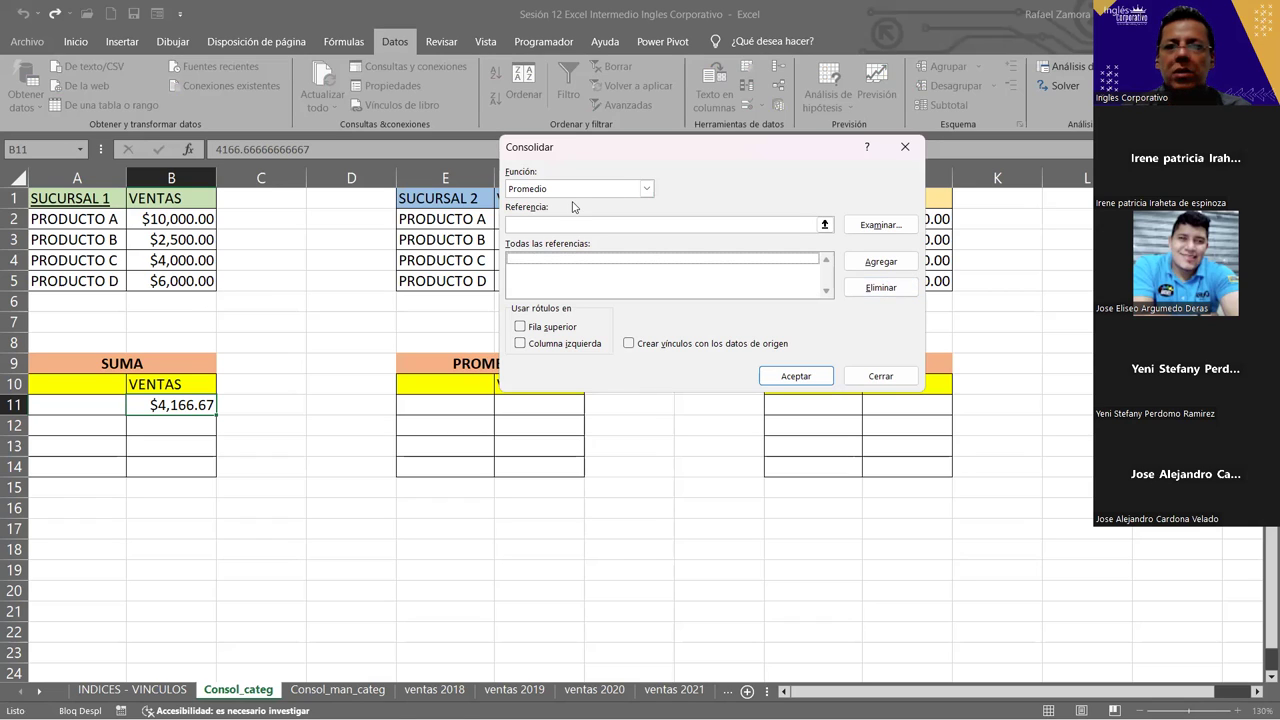
Consolidate Sucursal 1's sales B2:B5 with Suma into the SUMA table as a trial.
{"action": "left_click", "coordinate": [714, 222]}
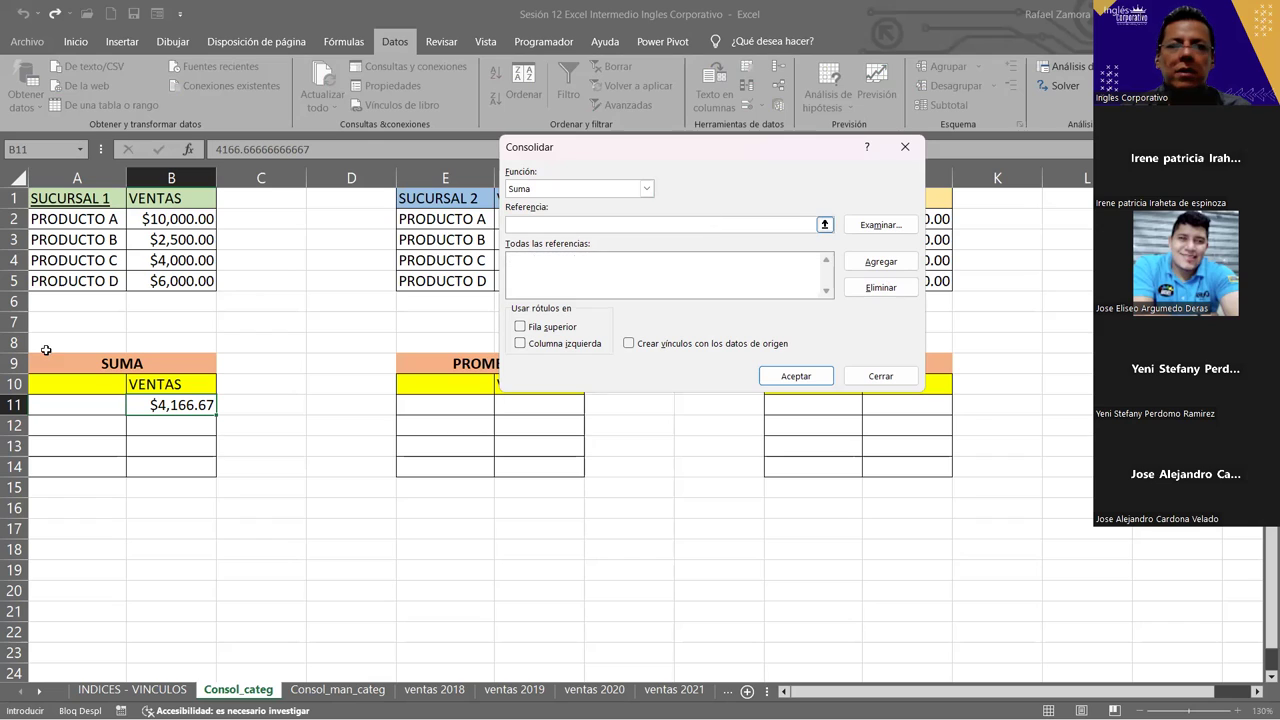
{"action": "left_click_drag", "start_coordinate": [188, 276], "coordinate": [190, 220]}
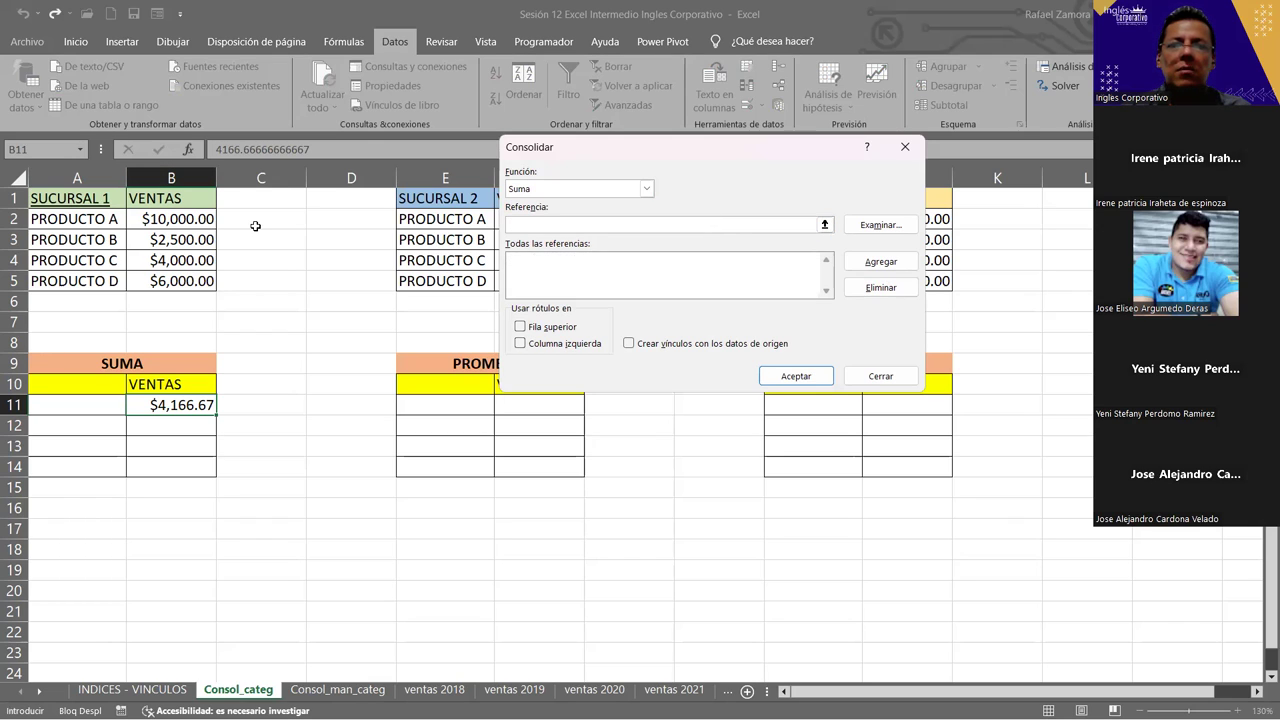
{"action": "left_click", "coordinate": [902, 266]}
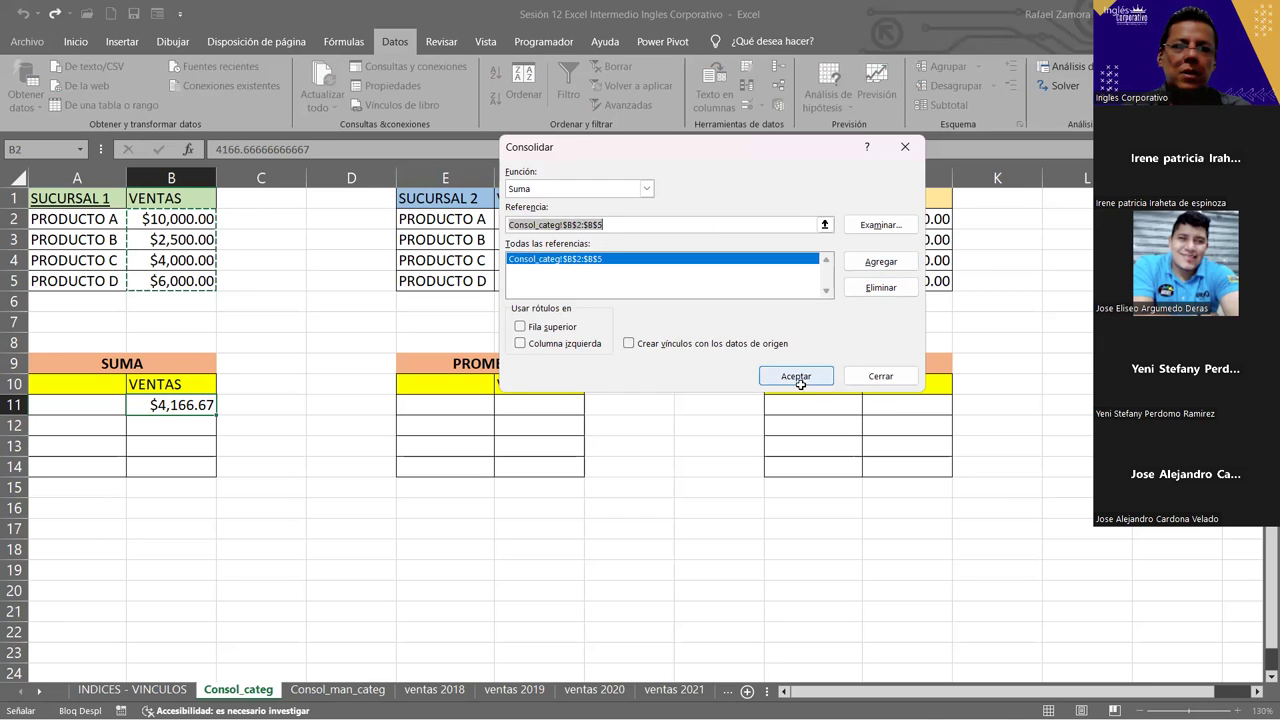
{"action": "left_click", "coordinate": [797, 377]}
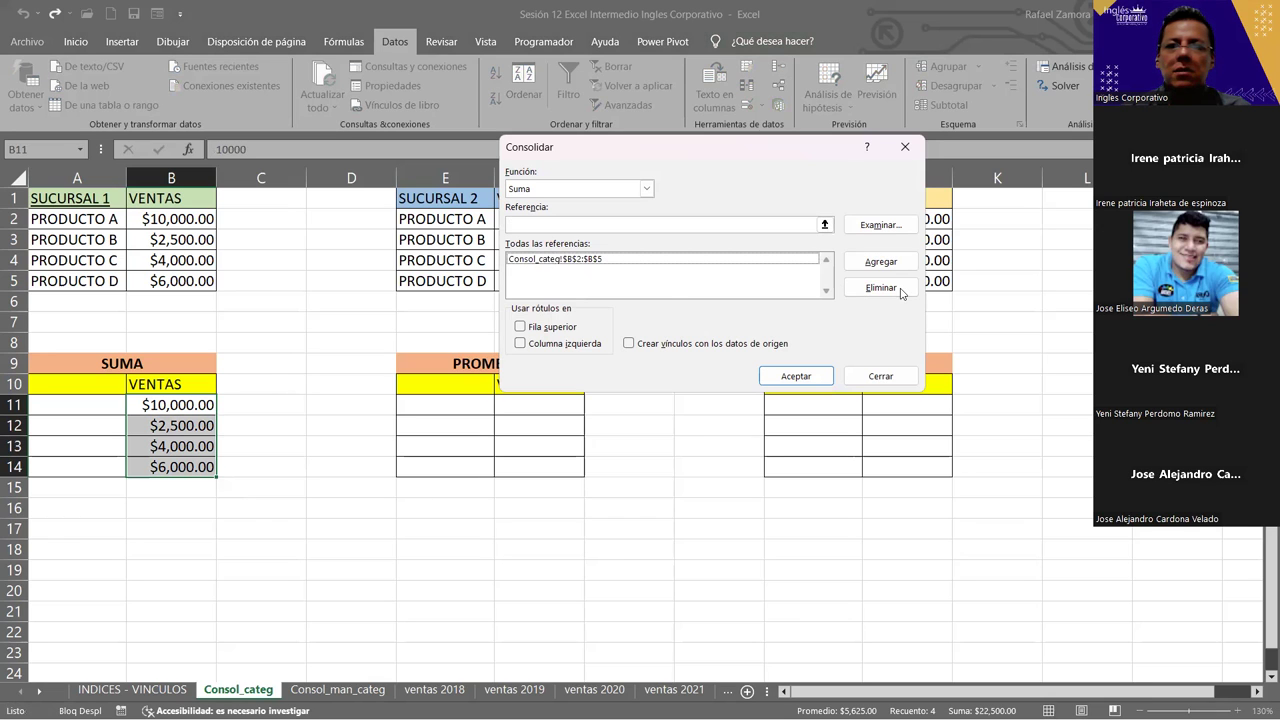
Remove the B2:B5 reference from Consolidar and clear the trial results in B11:B13.
{"action": "left_click", "coordinate": [611, 262]}
{"action": "left_click", "coordinate": [881, 289]}
{"action": "left_click", "coordinate": [578, 224]}
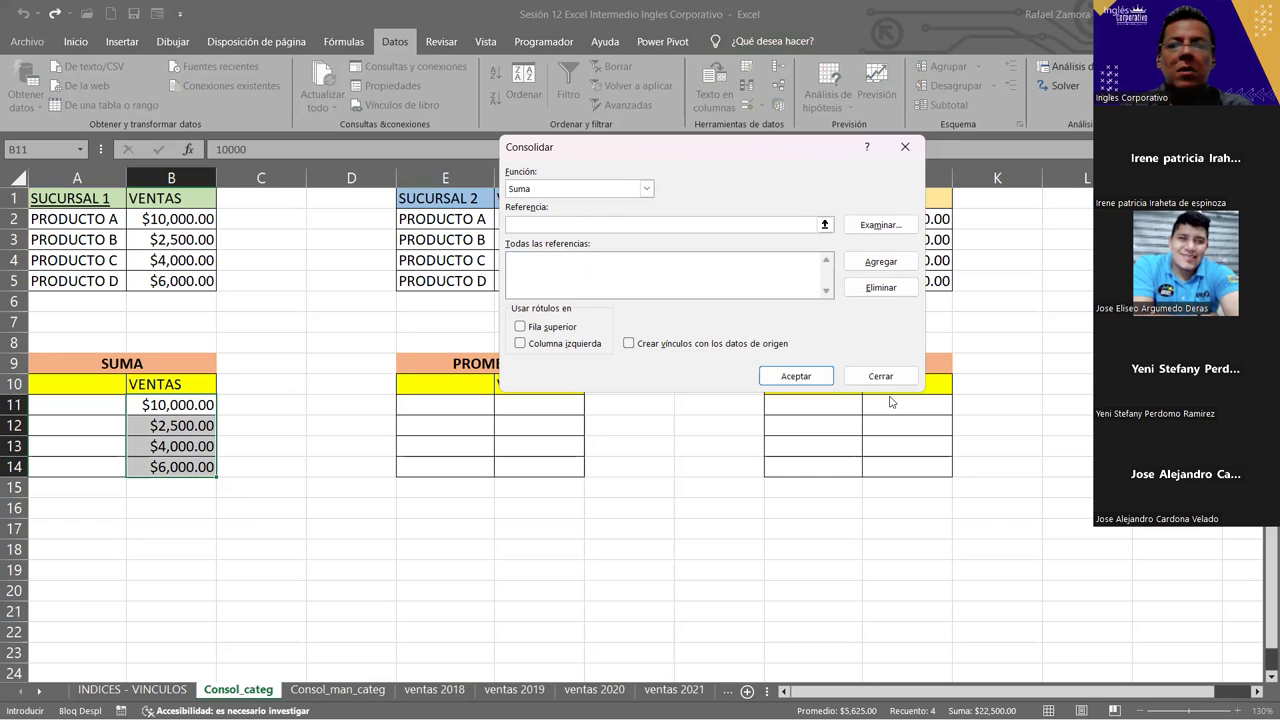
{"action": "left_click_drag", "start_coordinate": [141, 408], "coordinate": [188, 446]}
{"action": "key", "text": "Escape"}
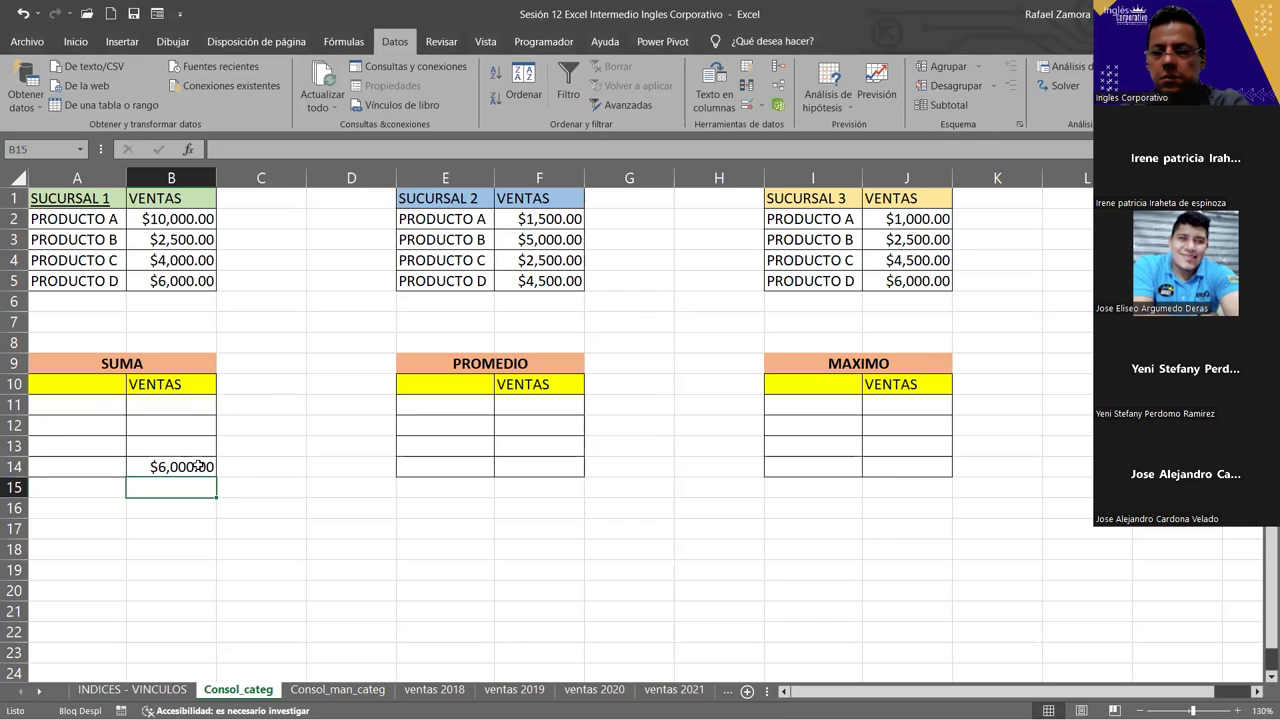
Clear B14 and start a Suma consolidation at B11 with Sucursal 1's range B2:B5.
{"action": "key", "text": "ctrl+z"}
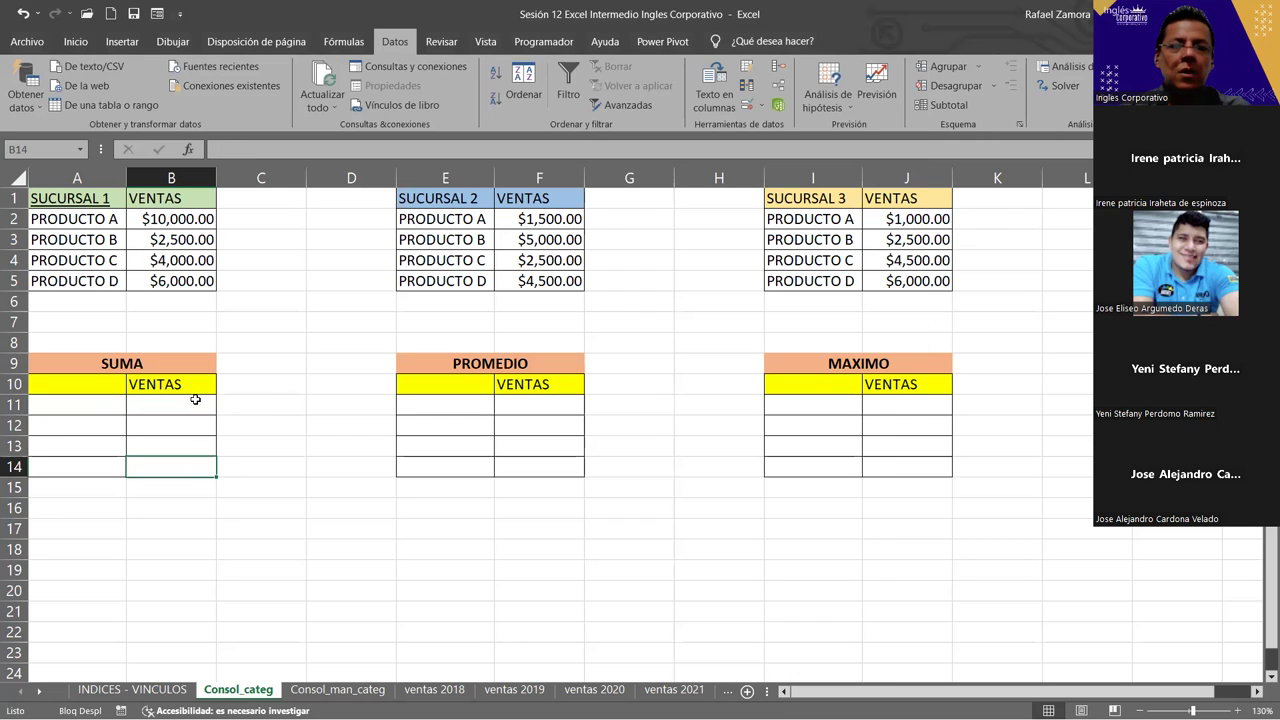
{"action": "left_click", "coordinate": [195, 399]}
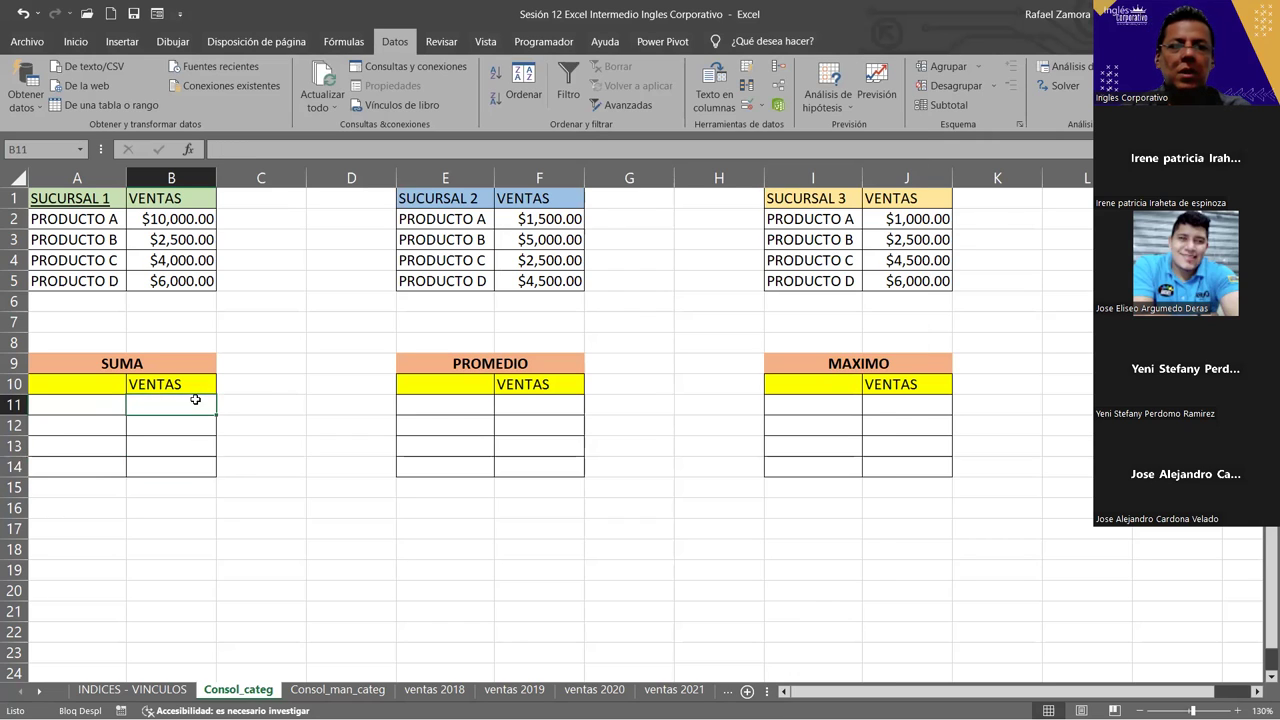
{"action": "left_click", "coordinate": [781, 66]}
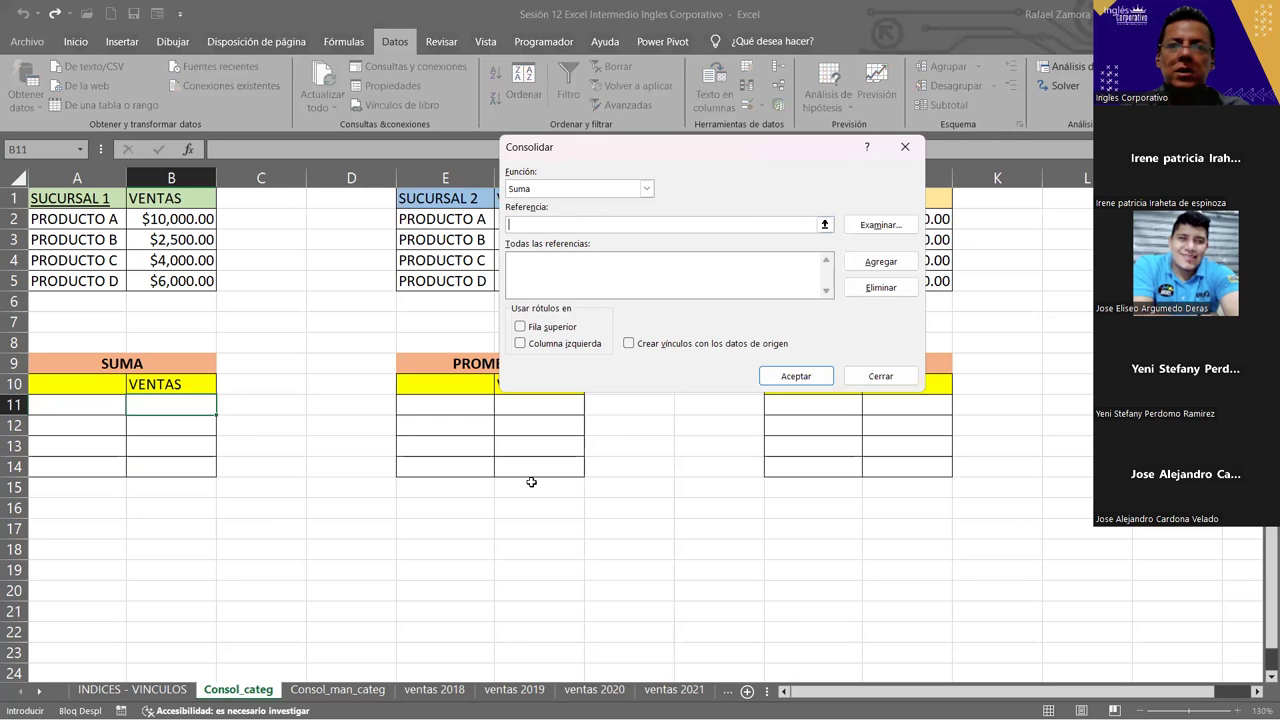
{"action": "left_click", "coordinate": [185, 226]}
{"action": "left_click_drag", "start_coordinate": [186, 235], "coordinate": [178, 275]}
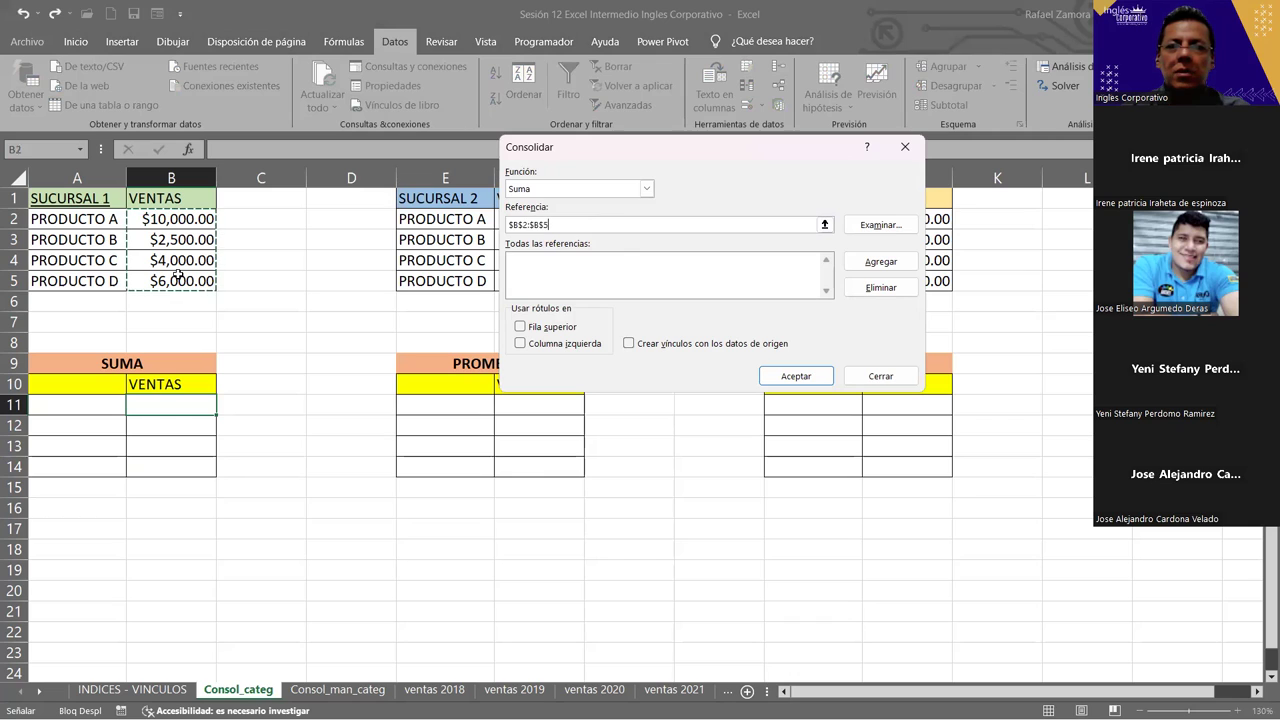
{"action": "left_click", "coordinate": [880, 261]}
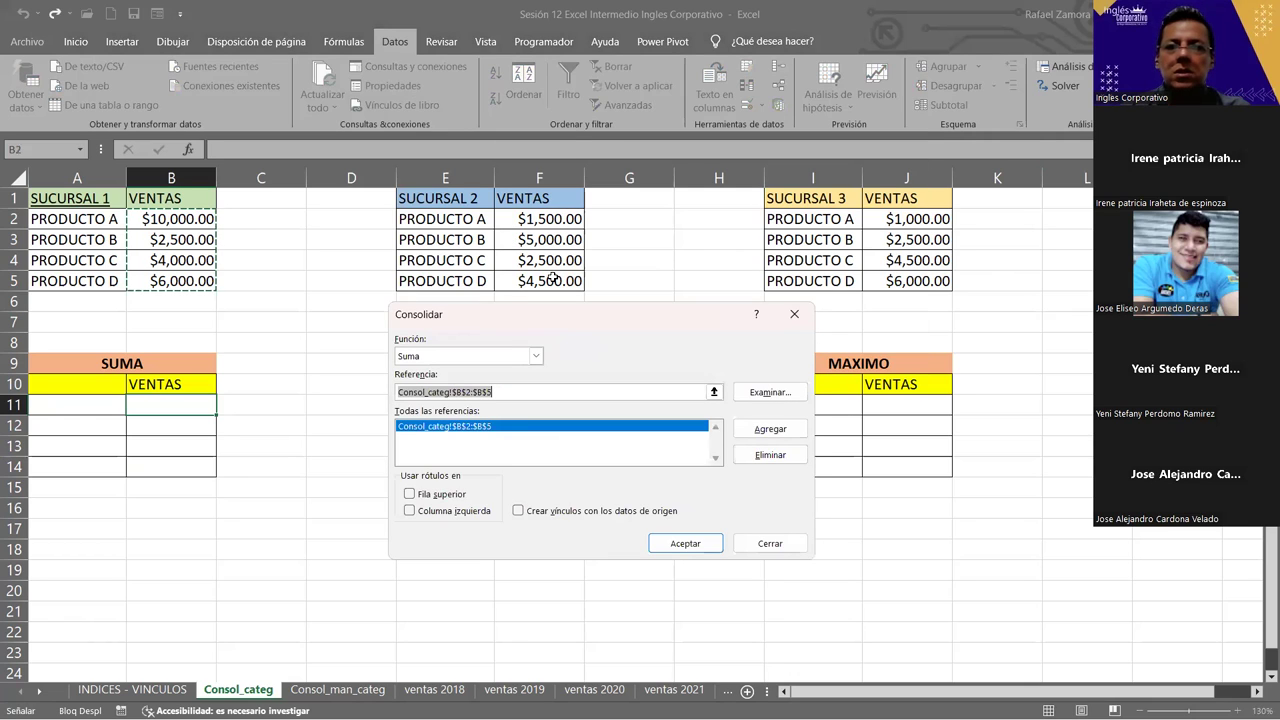
Add F2:F5 and J2:J5 as sources and run the consolidation, giving $12,500, $10,000, $11,000, $16,500.
{"action": "left_click", "coordinate": [768, 430]}
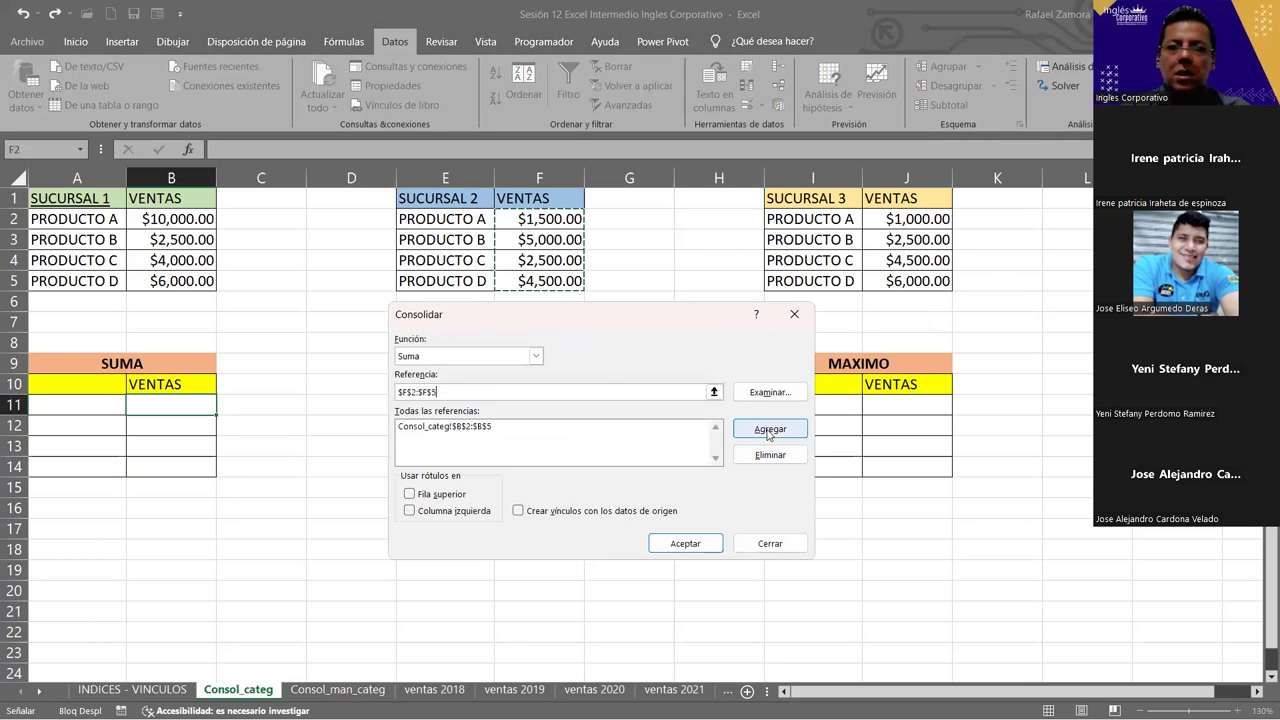
{"action": "left_click", "coordinate": [768, 431]}
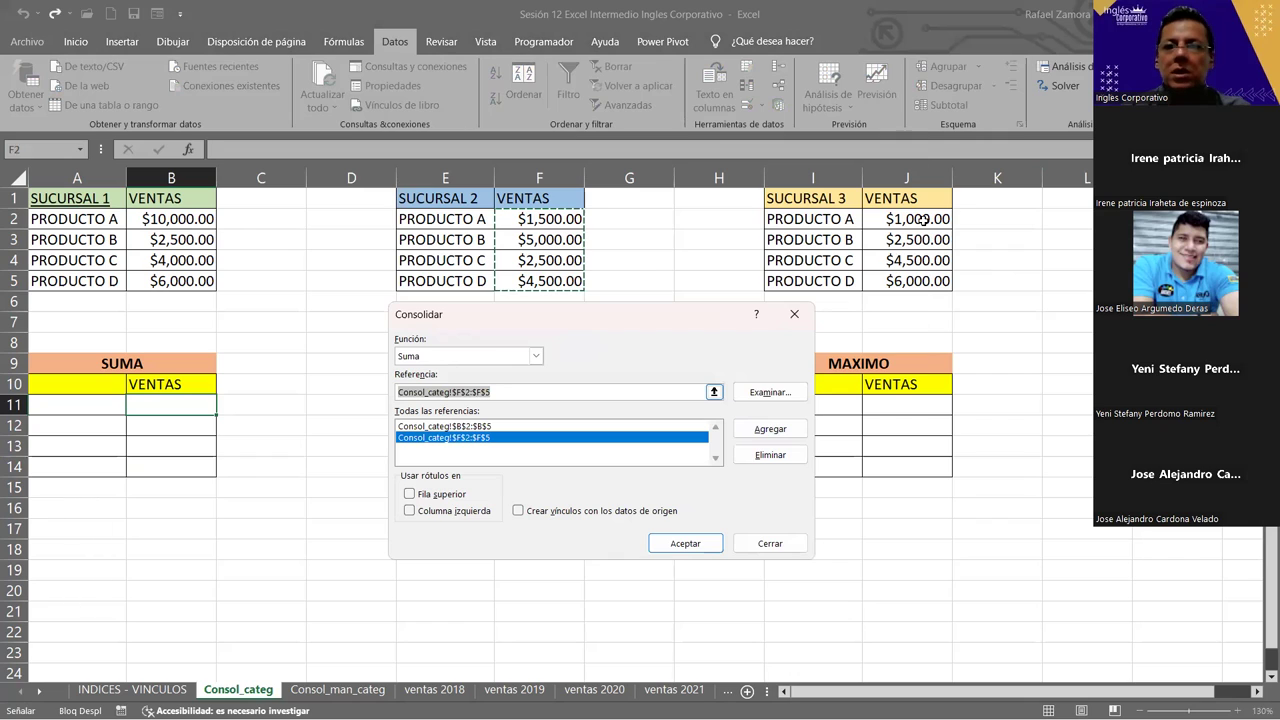
{"action": "left_click_drag", "start_coordinate": [922, 219], "coordinate": [914, 277]}
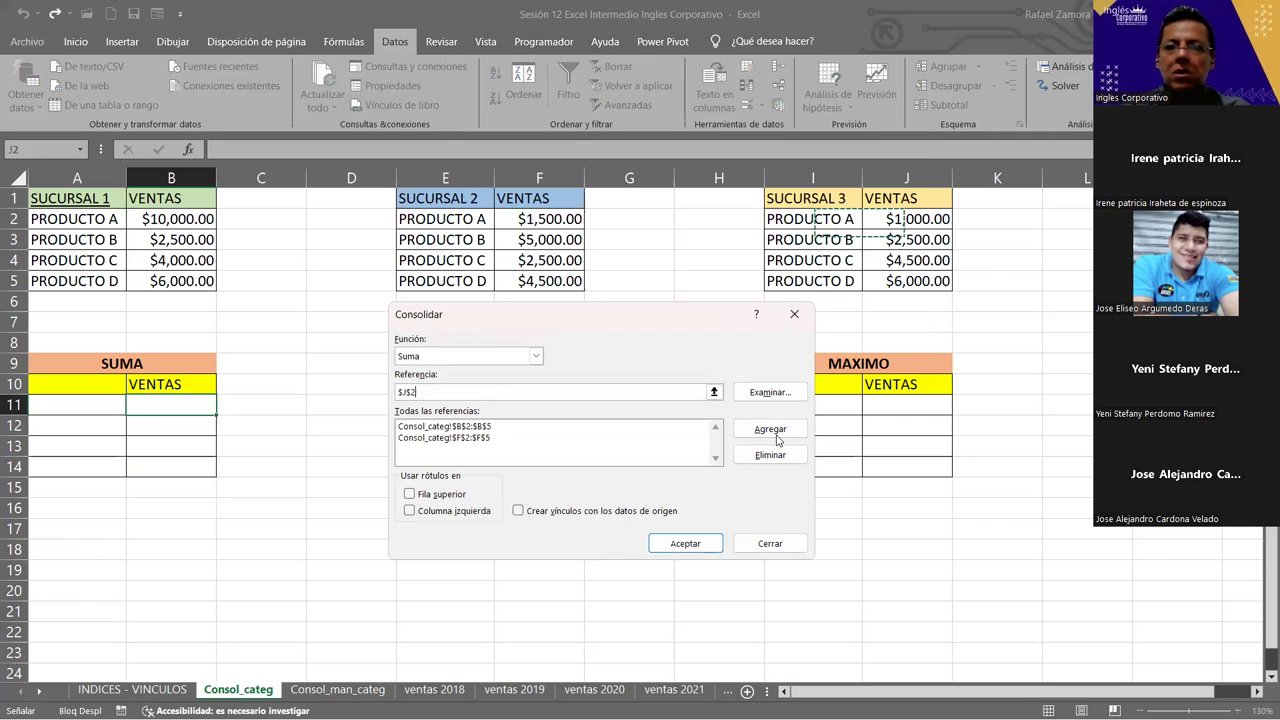
{"action": "left_click", "coordinate": [776, 432]}
{"action": "key", "text": "Return"}
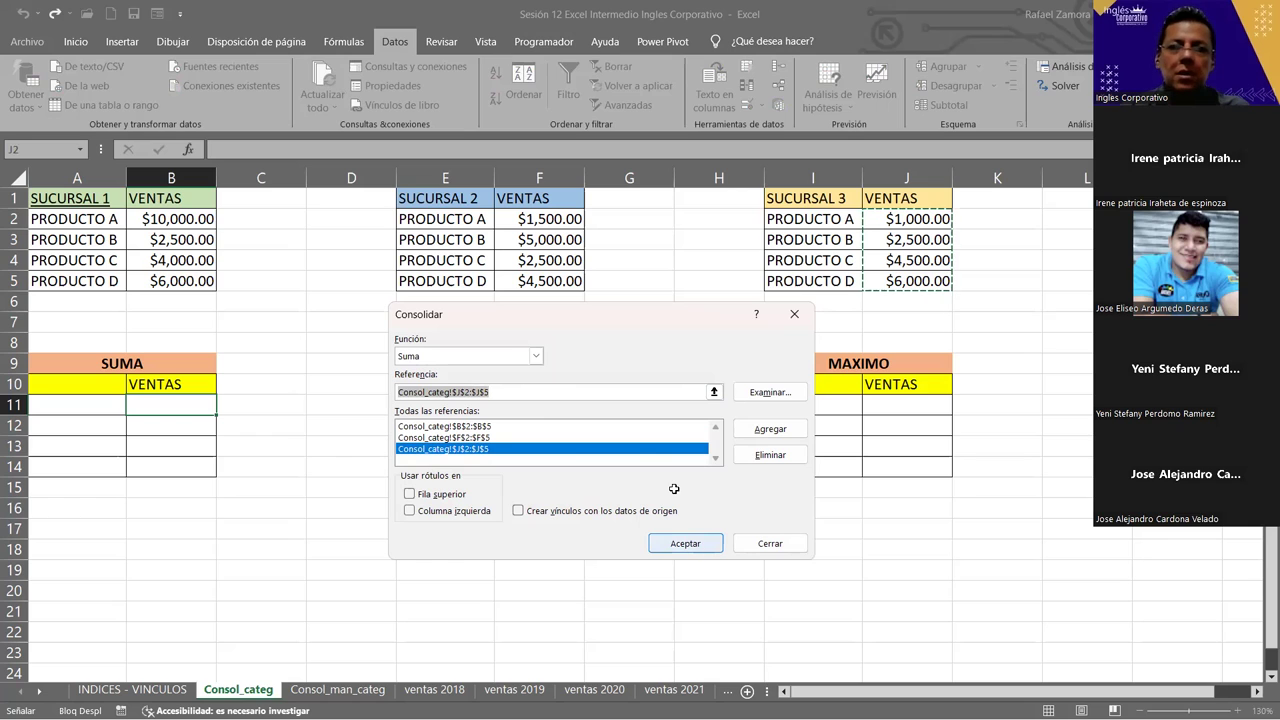
{"action": "key", "text": "Return"}
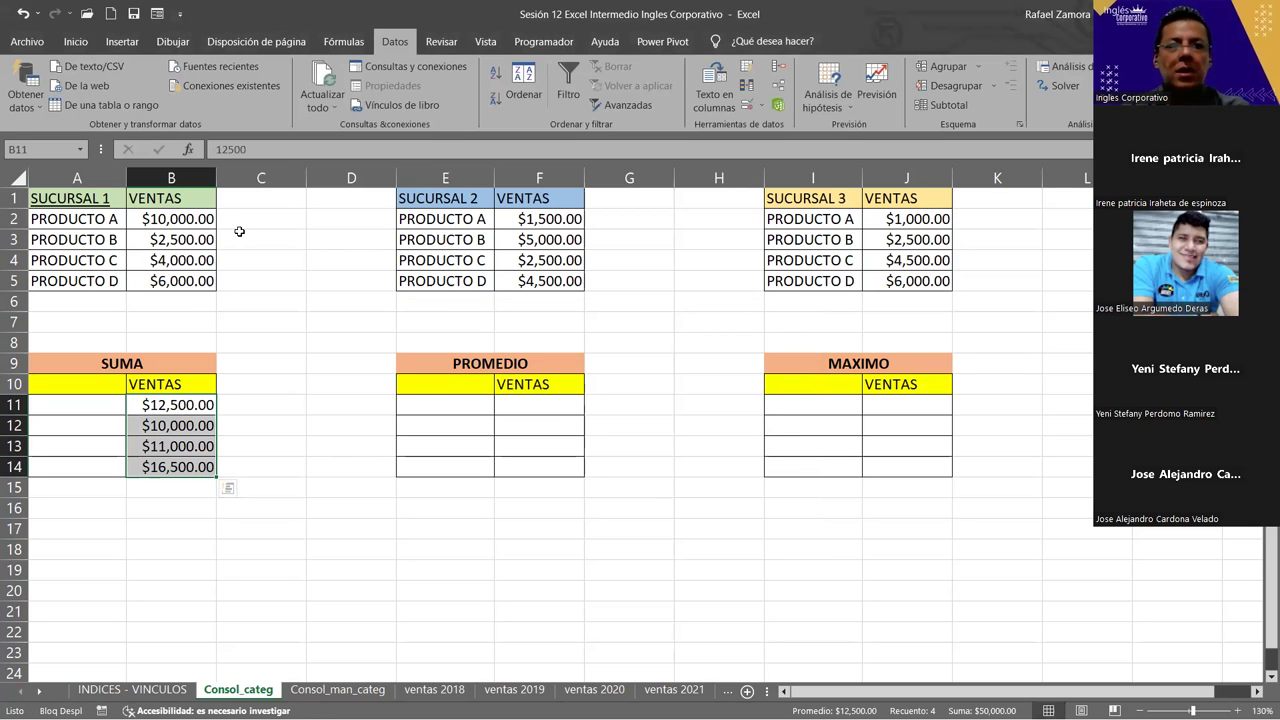
{"action": "left_click", "coordinate": [210, 219]}
{"action": "left_click", "coordinate": [540, 218], "text": "ctrl"}
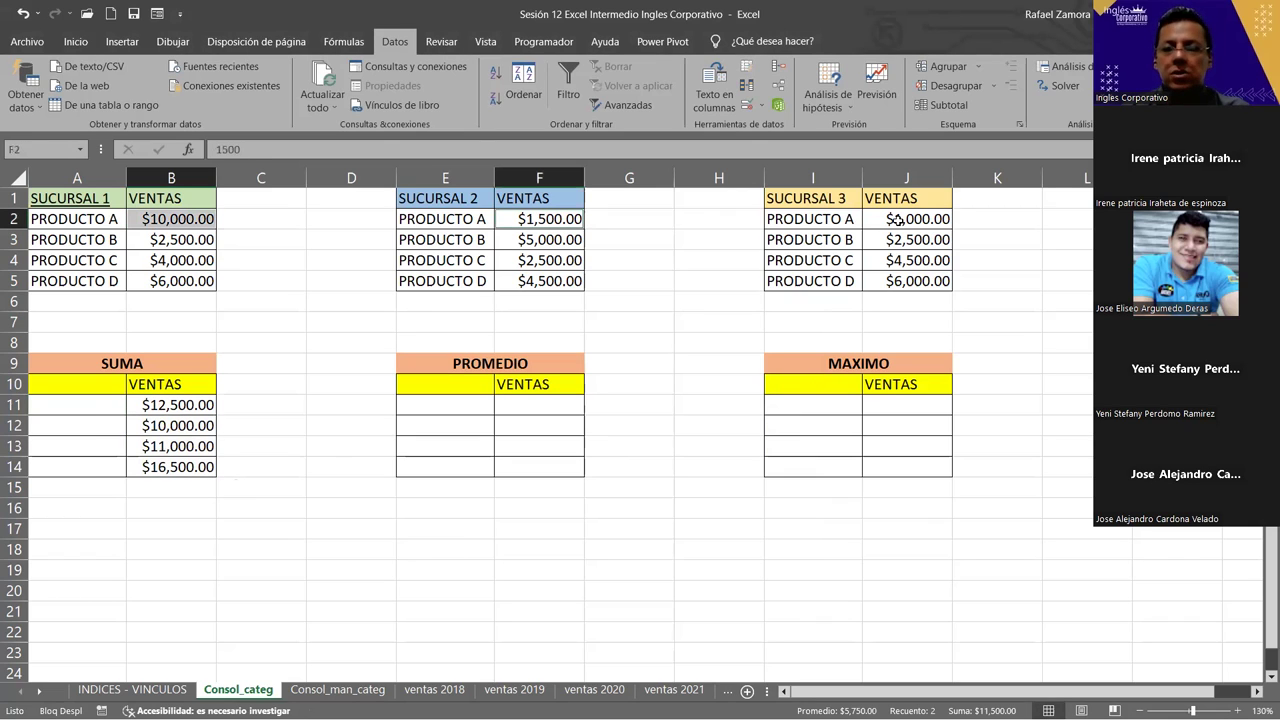
{"action": "left_click", "coordinate": [893, 219], "text": "ctrl"}
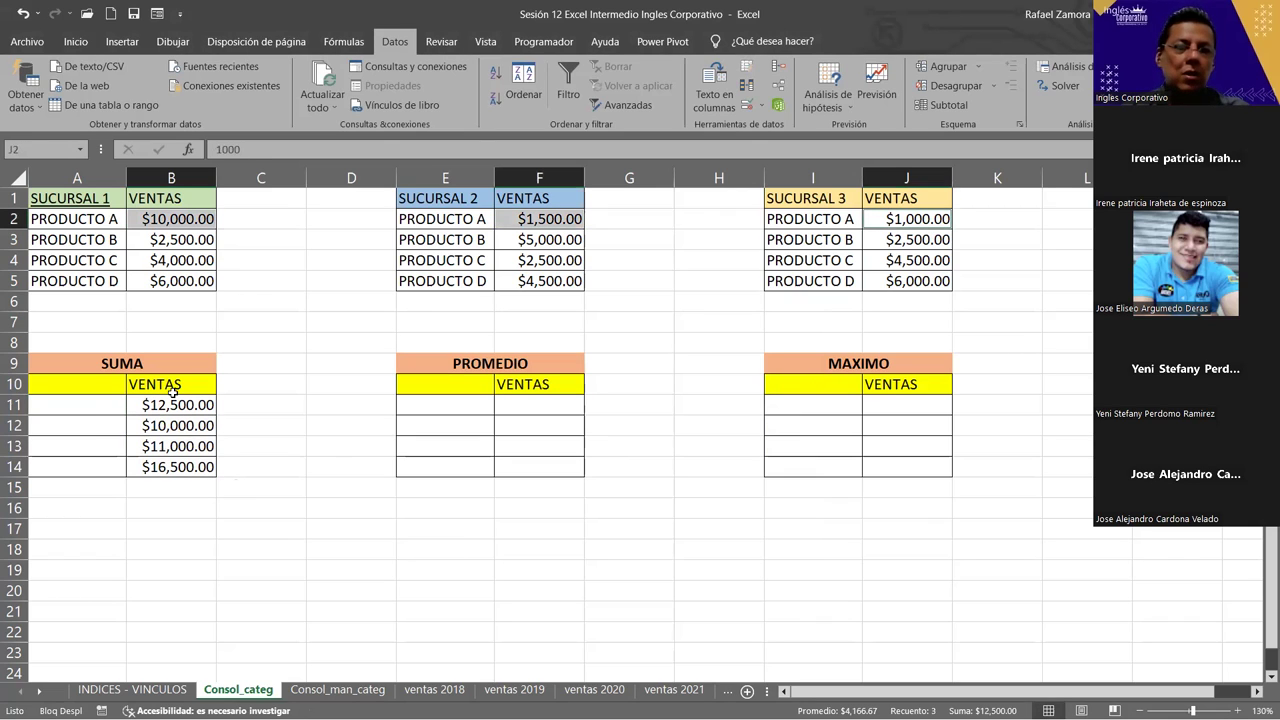
{"action": "left_click", "coordinate": [189, 240]}
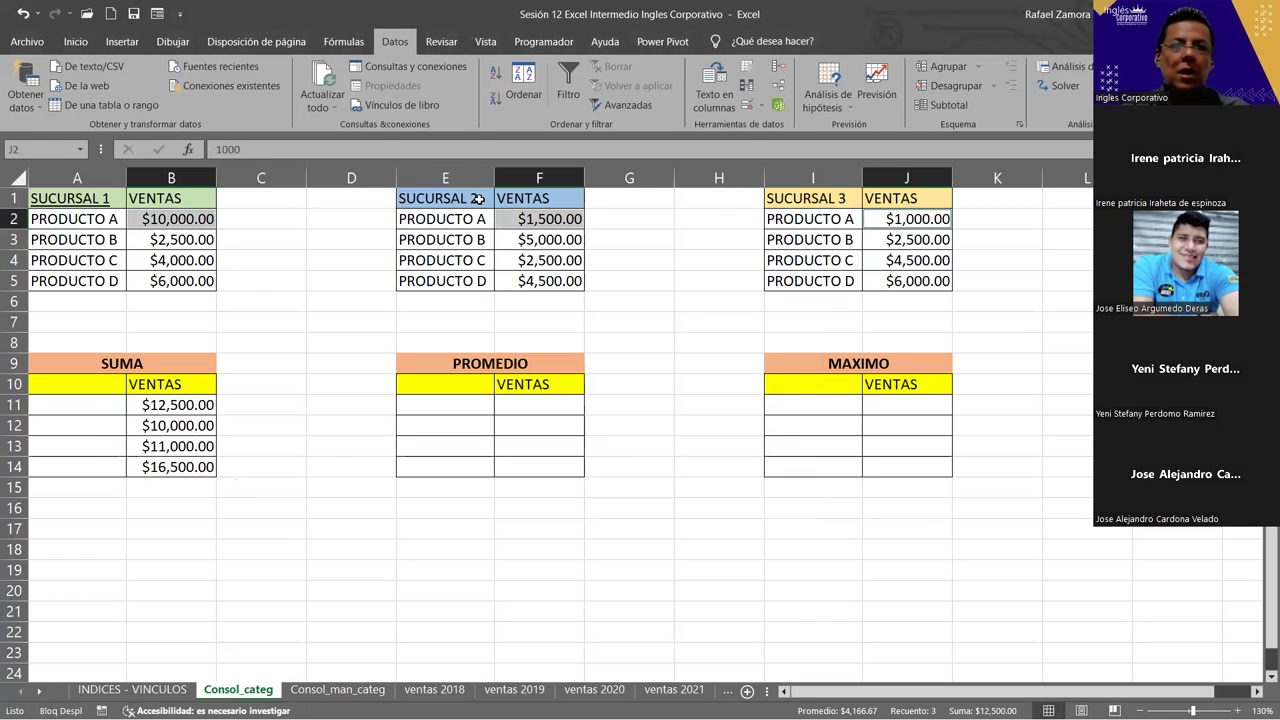
{"action": "left_click", "coordinate": [581, 236], "text": "ctrl"}
{"action": "left_click", "coordinate": [925, 238], "text": "ctrl"}
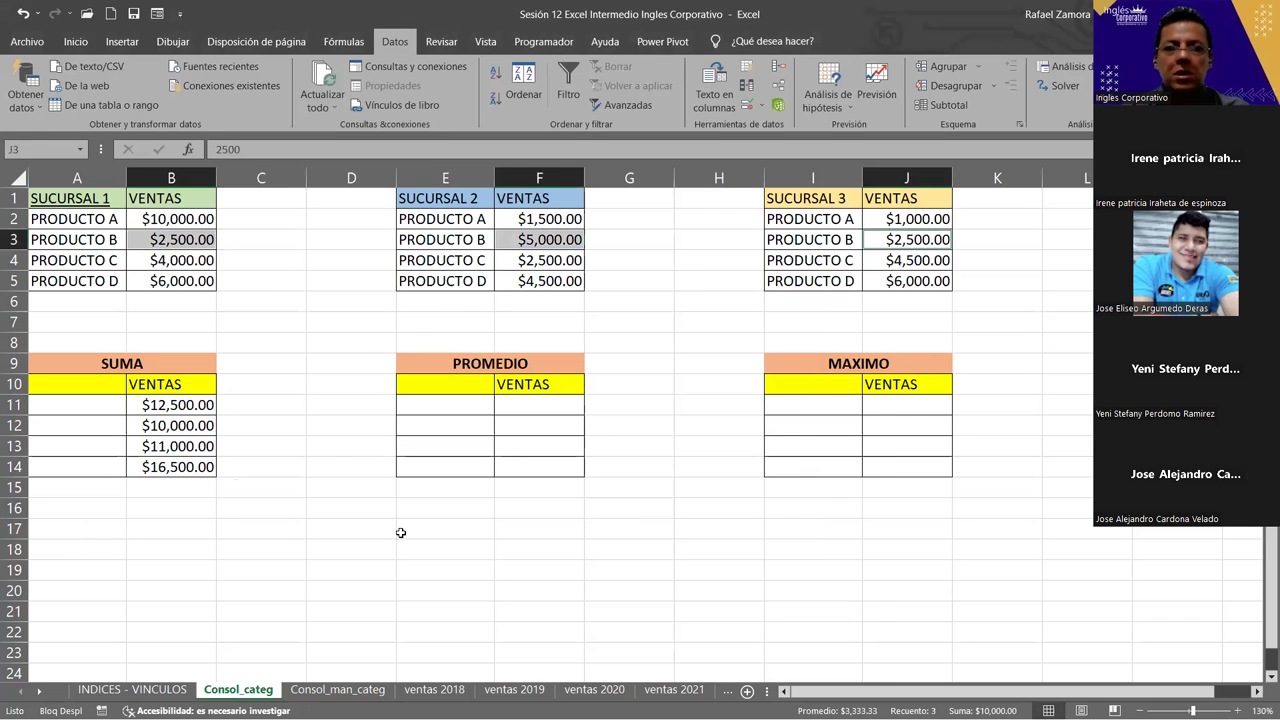
{"action": "left_click", "coordinate": [198, 268]}
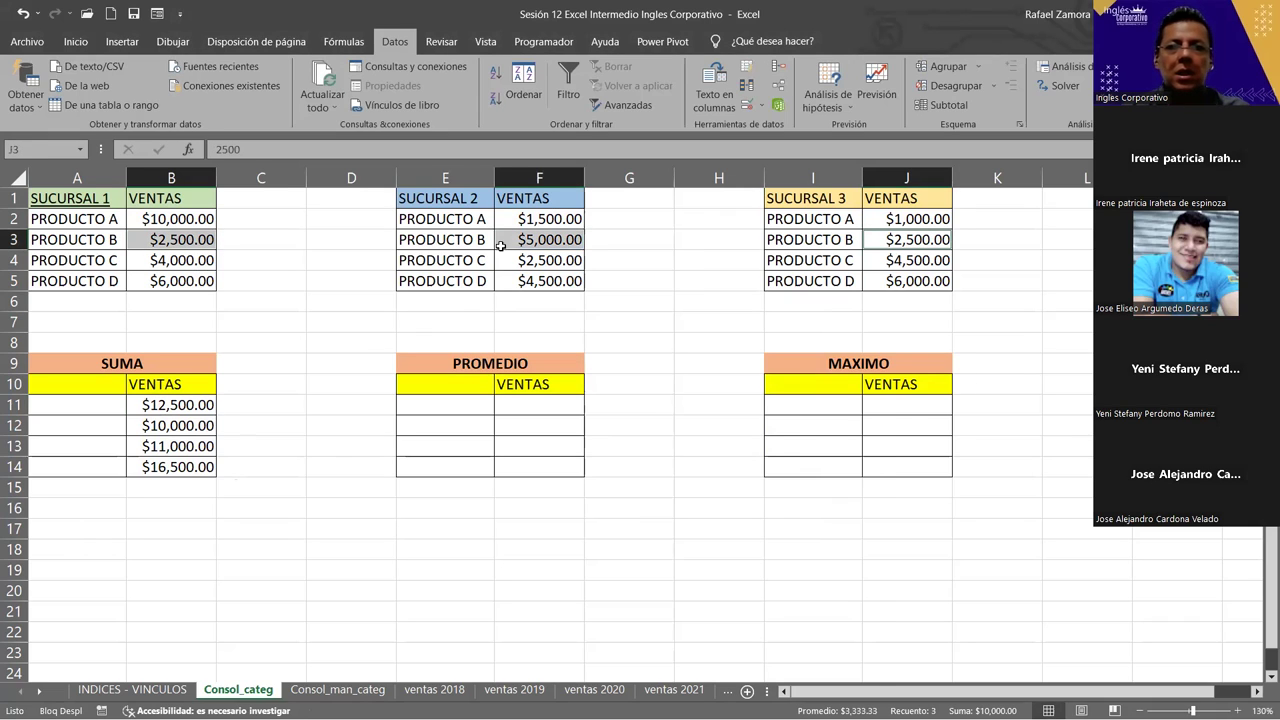
{"action": "left_click", "coordinate": [540, 258], "text": "ctrl"}
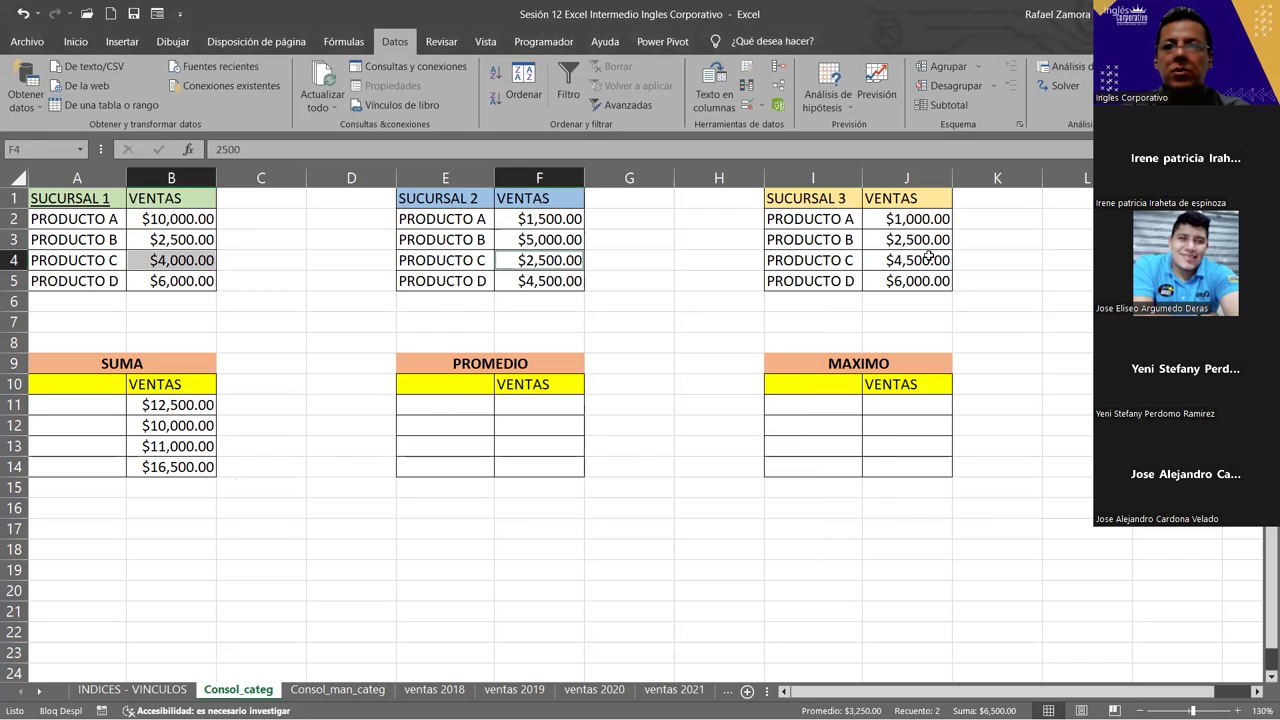
{"action": "left_click", "coordinate": [926, 256], "text": "ctrl"}
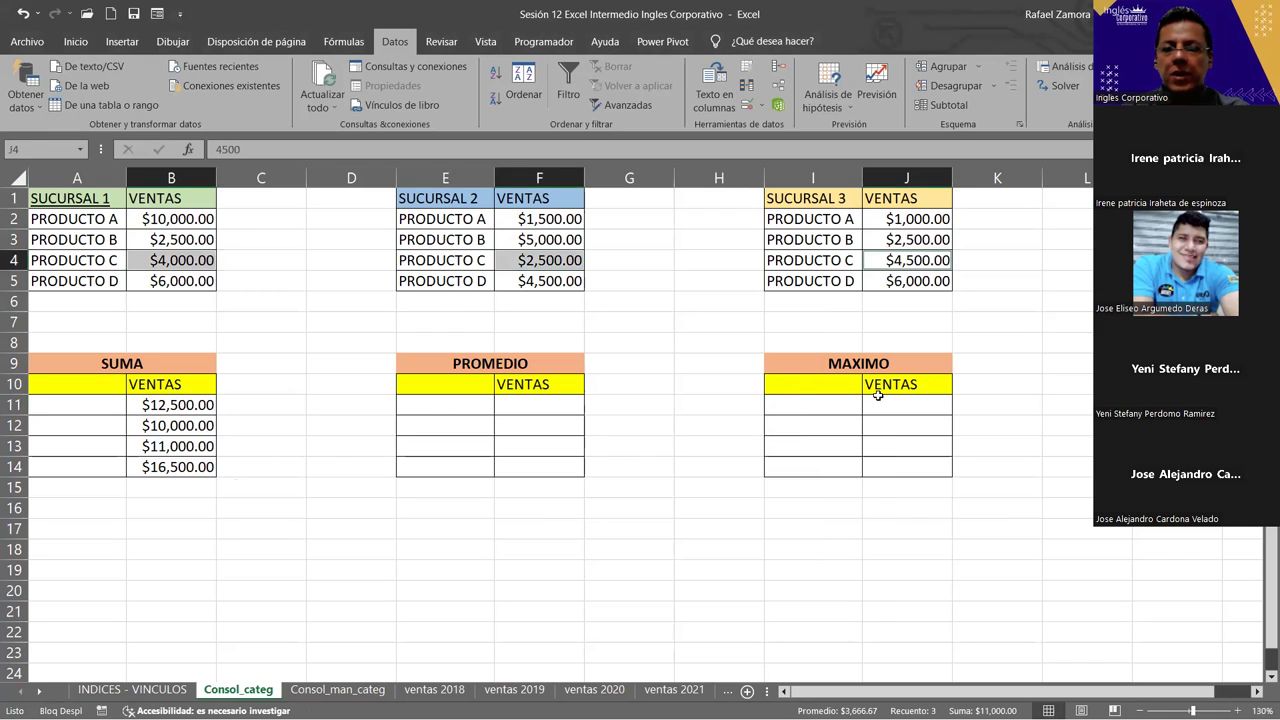
{"action": "left_click", "coordinate": [177, 280]}
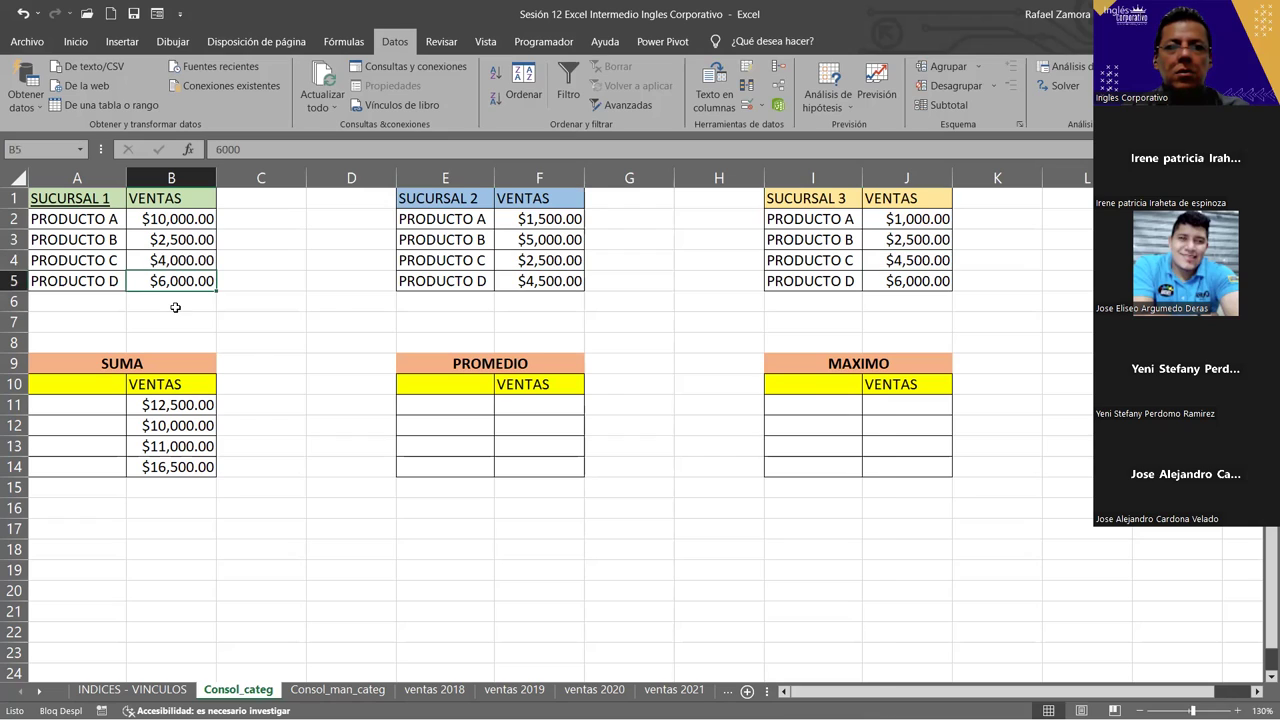
{"action": "left_click", "coordinate": [551, 279], "text": "ctrl"}
{"action": "left_click", "coordinate": [906, 282], "text": "ctrl"}
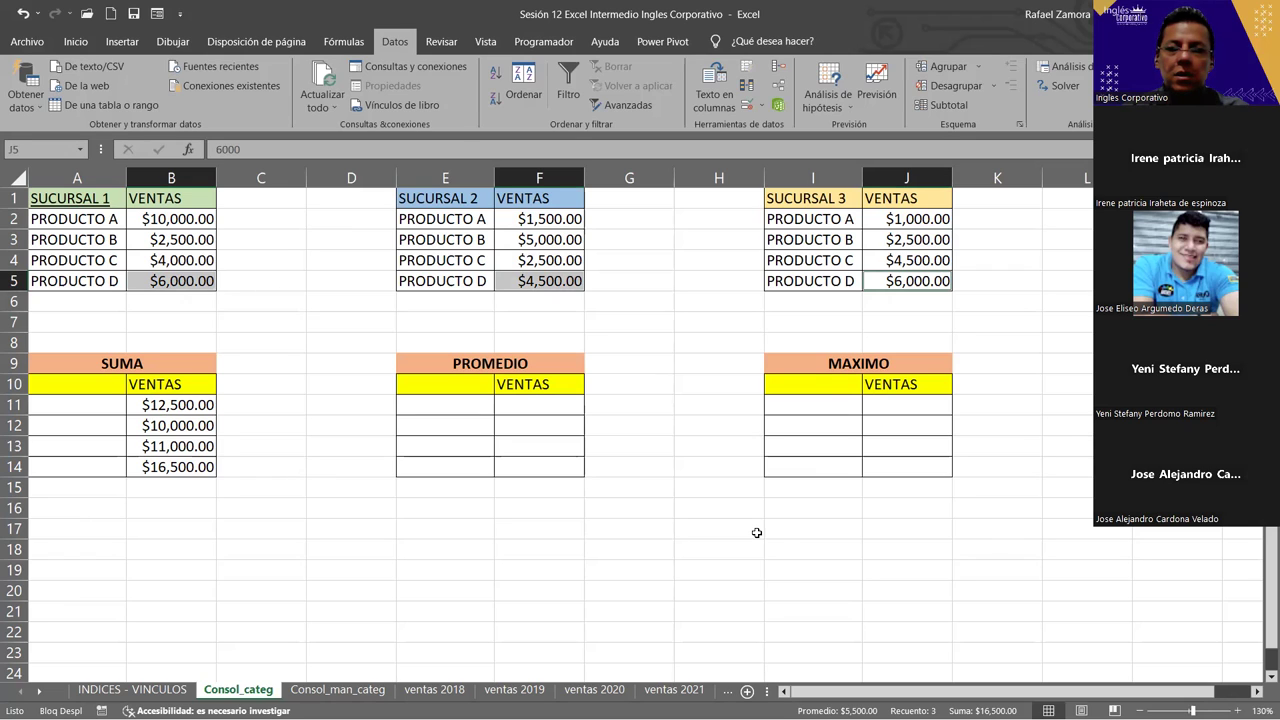
{"action": "left_click", "coordinate": [245, 502]}
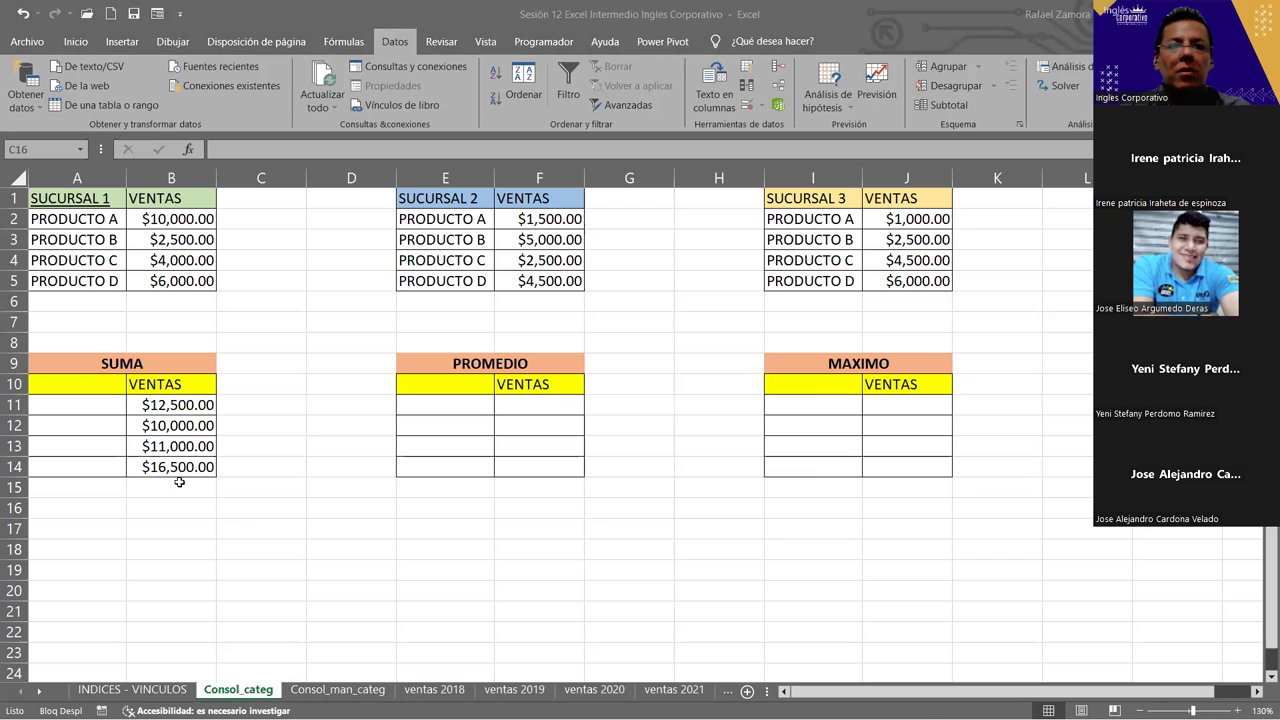
Clear the SUMA table's consolidated sales totals in B11:B15.
{"action": "left_click_drag", "start_coordinate": [188, 406], "coordinate": [179, 480]}
{"action": "key", "text": "ctrl+z"}
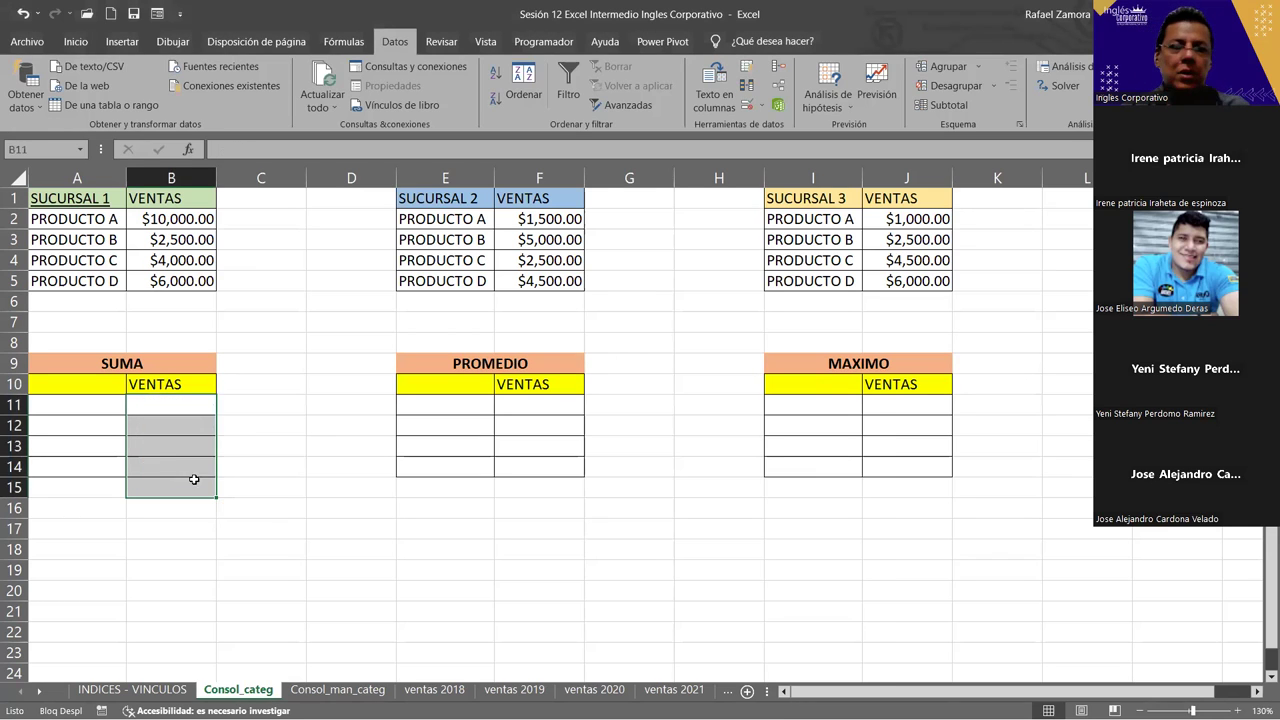
{"action": "key", "text": "ctrl+z"}
{"action": "left_click", "coordinate": [193, 406]}
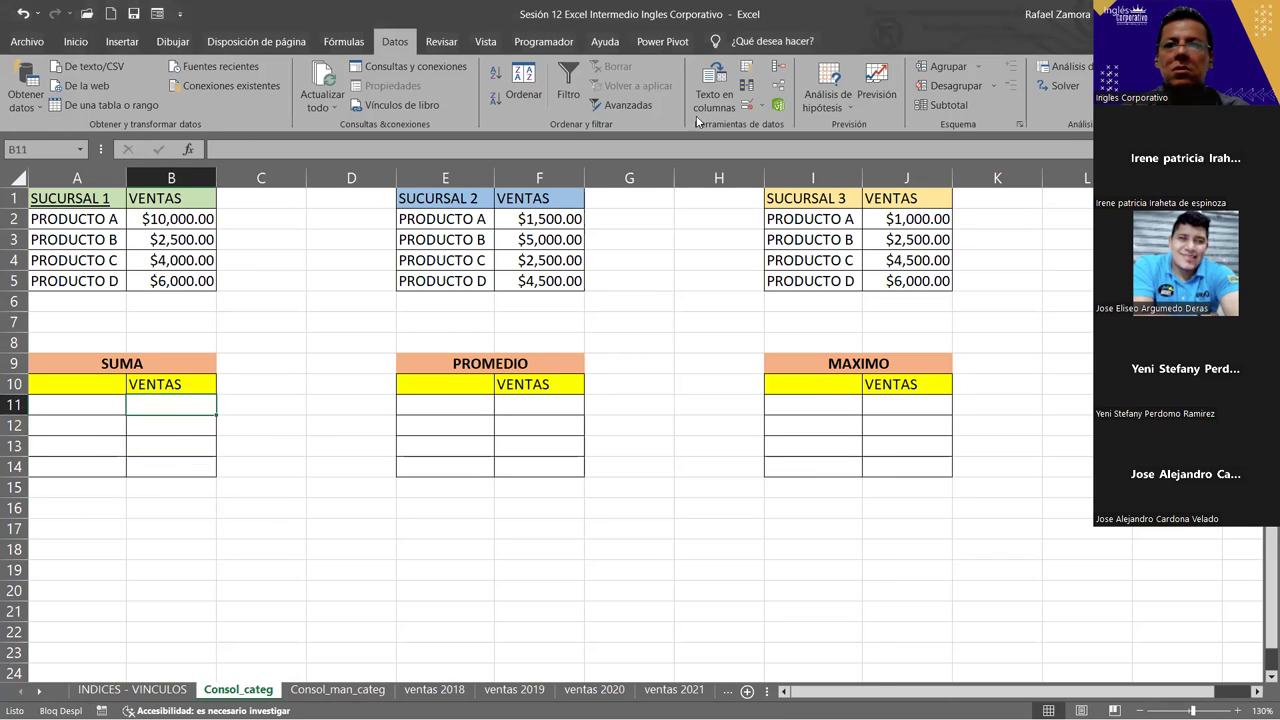
Remove all three branch source references from Consolidar and apply the emptied settings.
{"action": "left_click", "coordinate": [778, 66]}
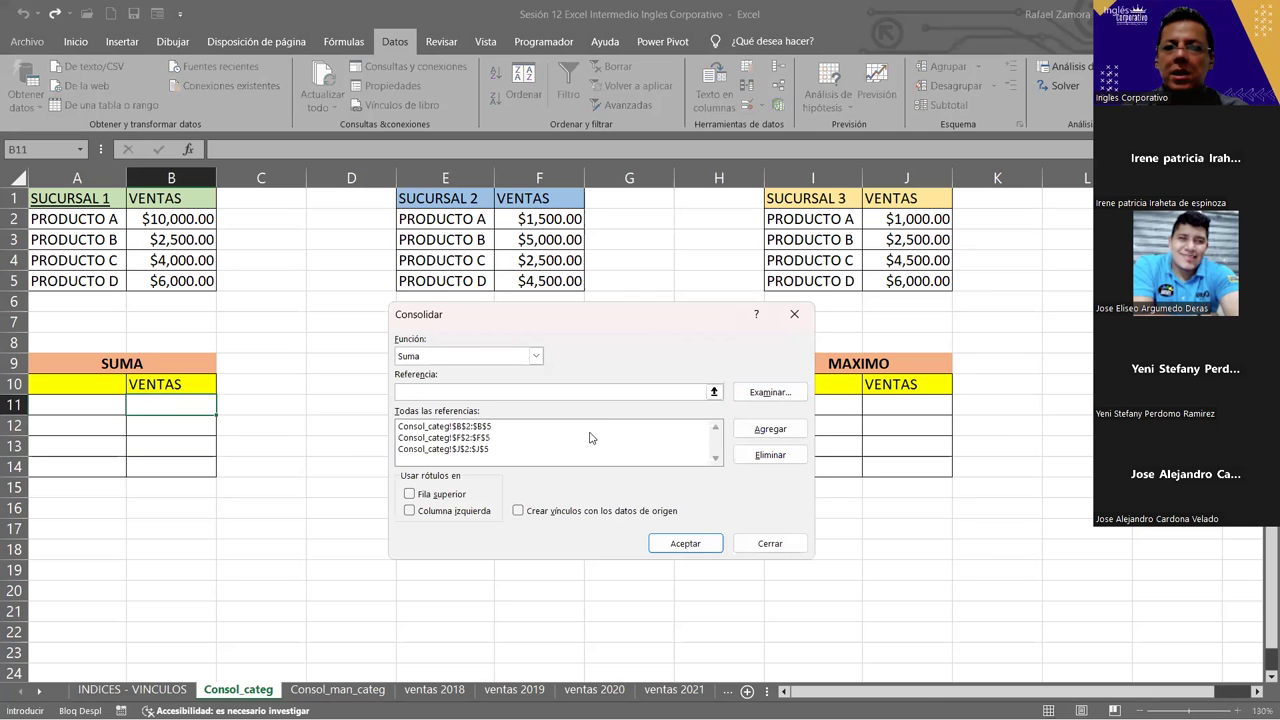
{"action": "left_click", "coordinate": [590, 437]}
{"action": "left_click", "coordinate": [770, 455]}
{"action": "left_click", "coordinate": [781, 462]}
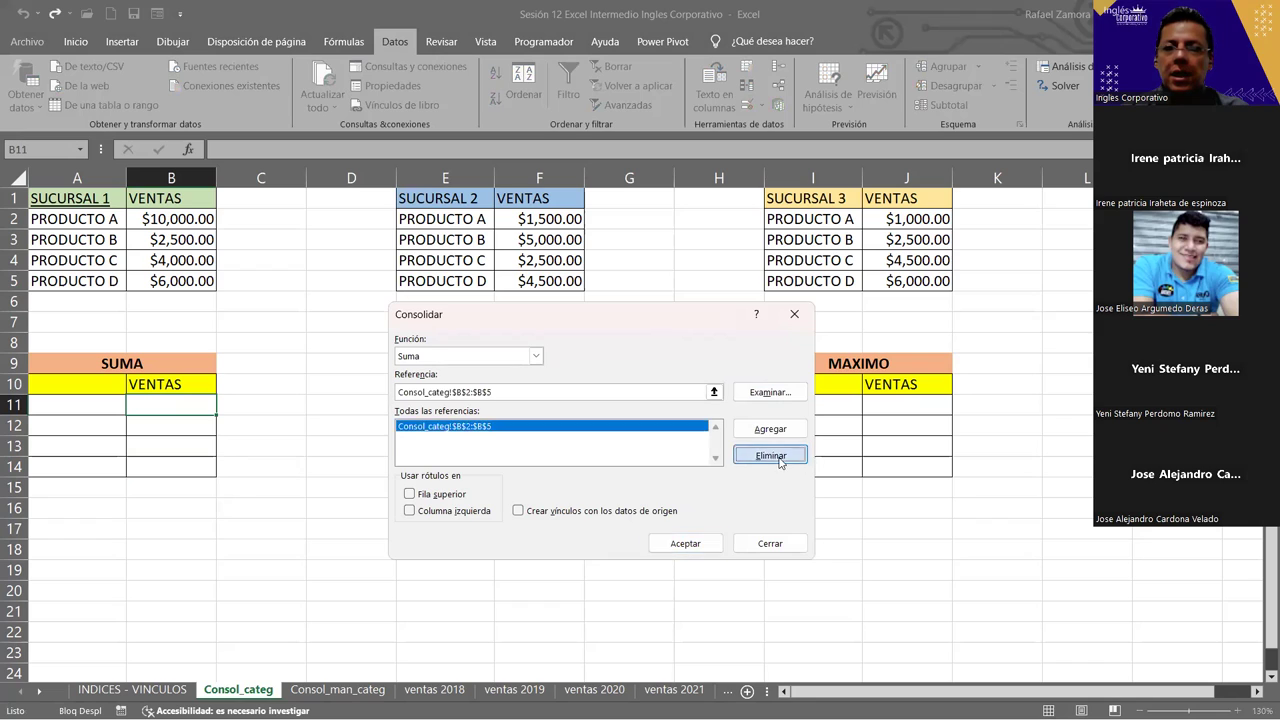
{"action": "left_click", "coordinate": [781, 460]}
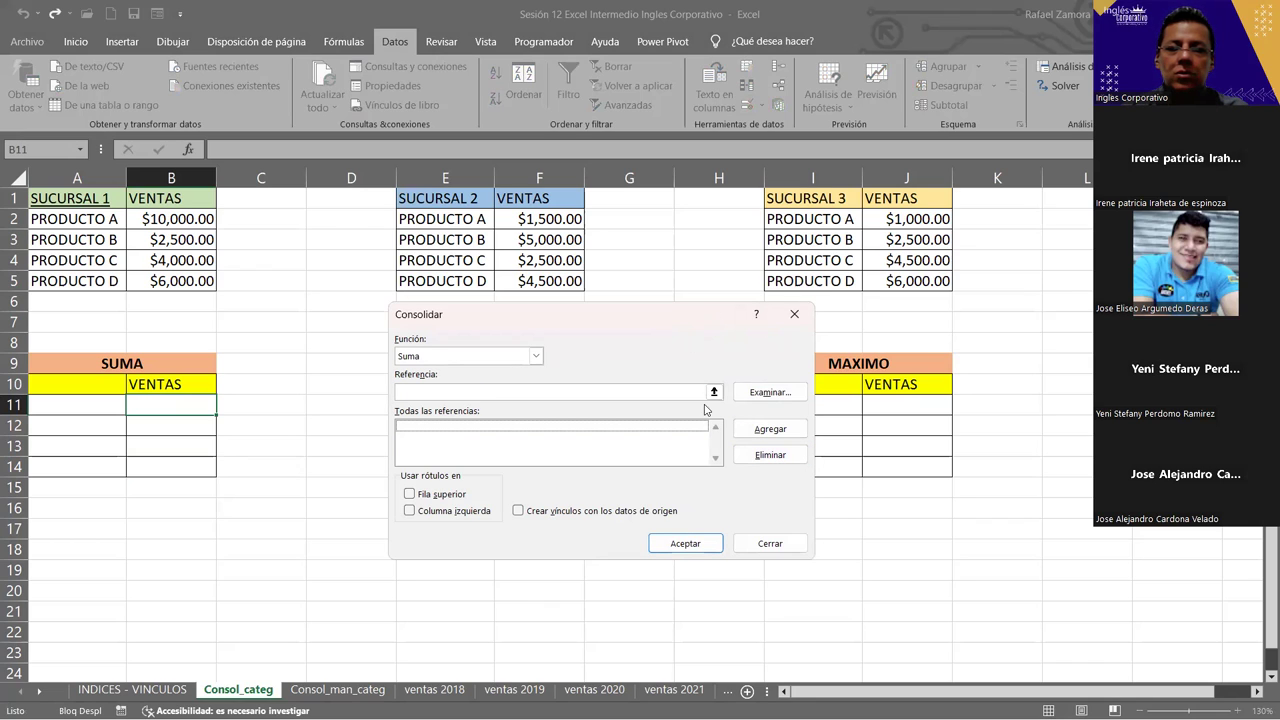
{"action": "left_click", "coordinate": [690, 543]}
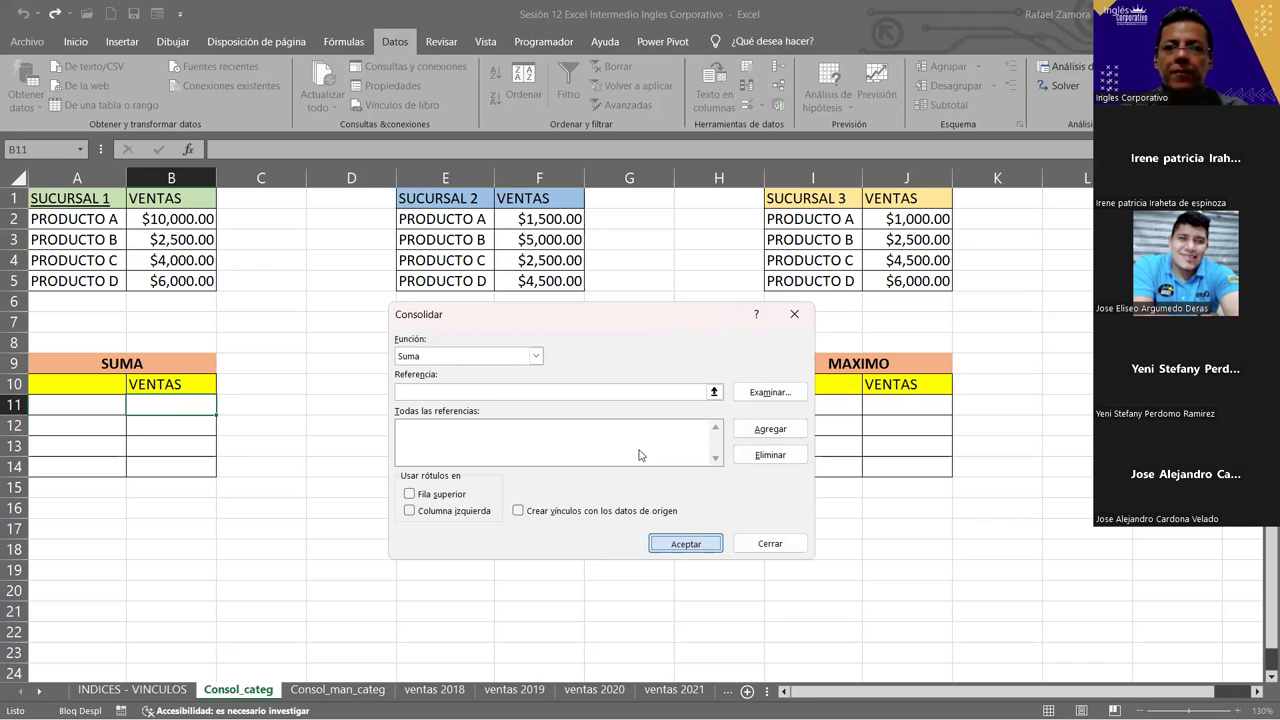
{"action": "left_click", "coordinate": [264, 428]}
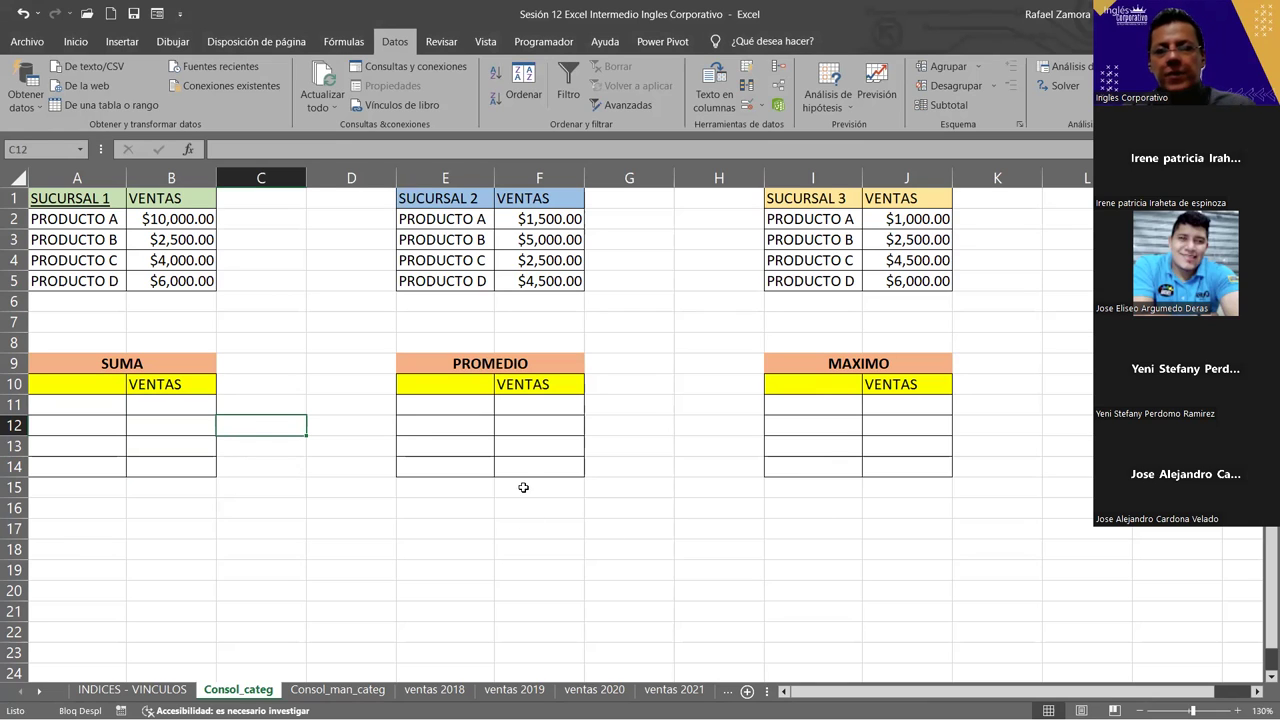
{"action": "left_click", "coordinate": [174, 383]}
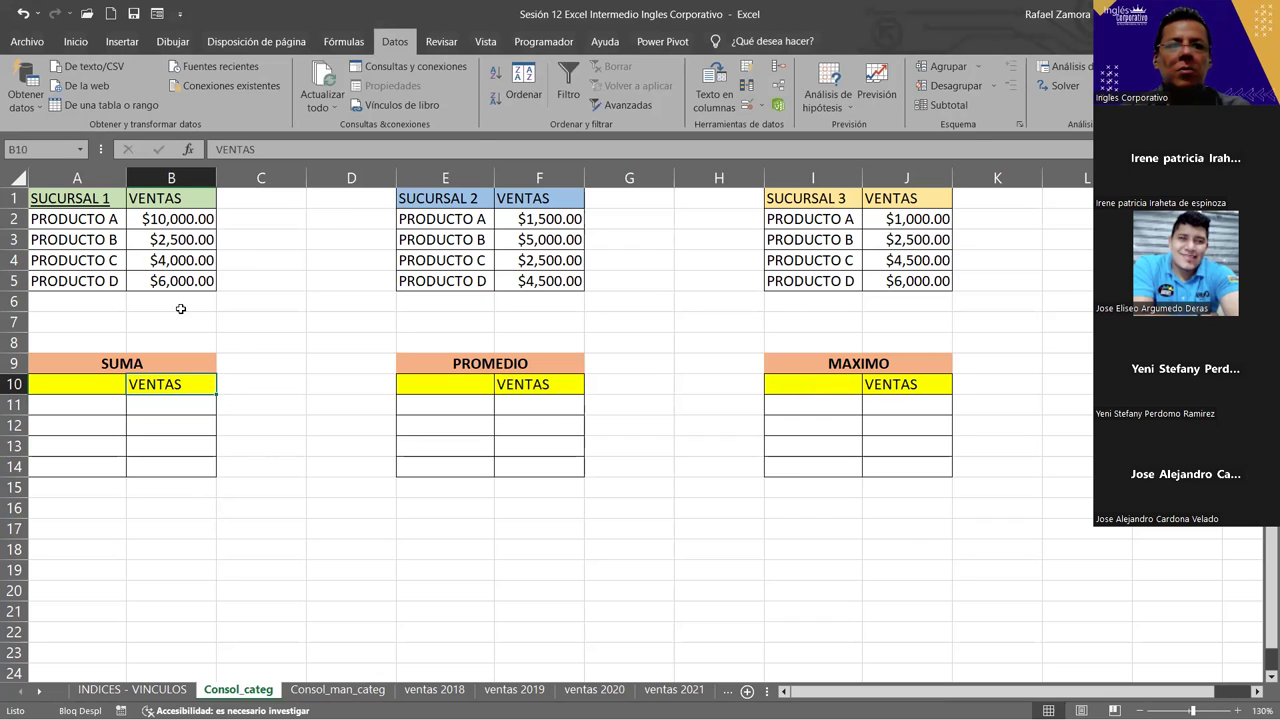
{"action": "left_click", "coordinate": [99, 407]}
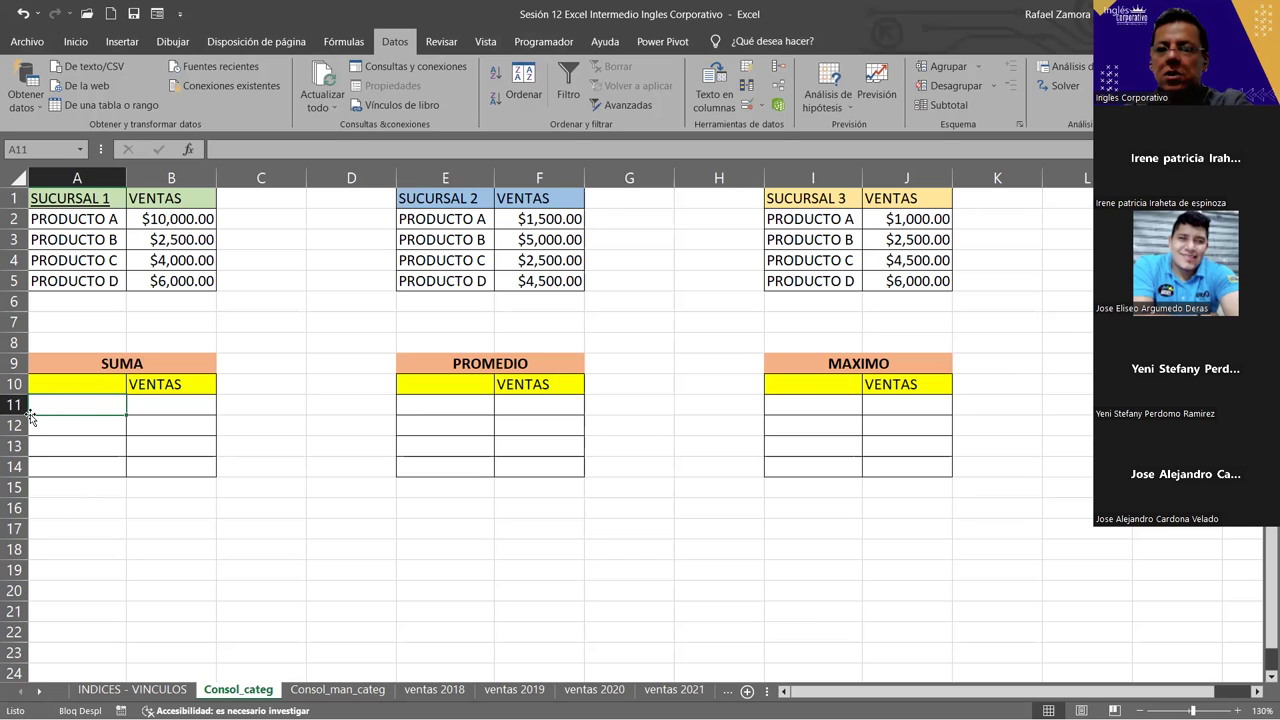
{"action": "type", "text": "w"}
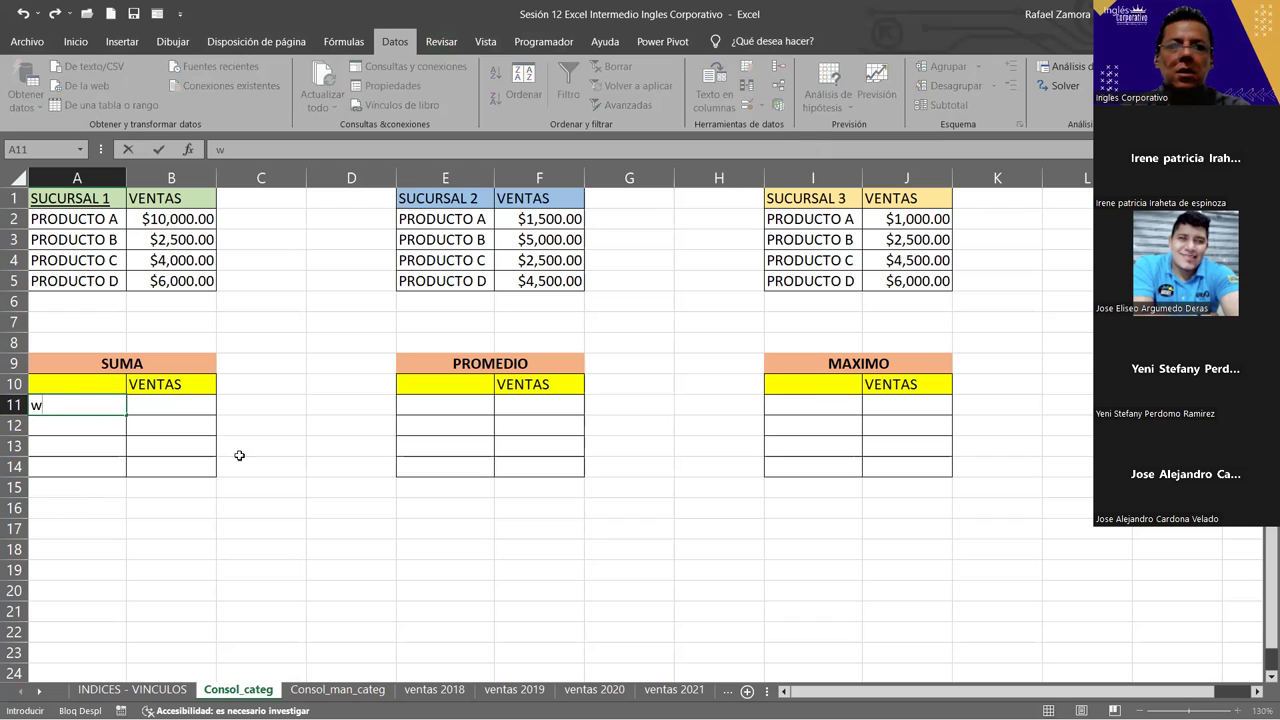
{"action": "left_click", "coordinate": [82, 403]}
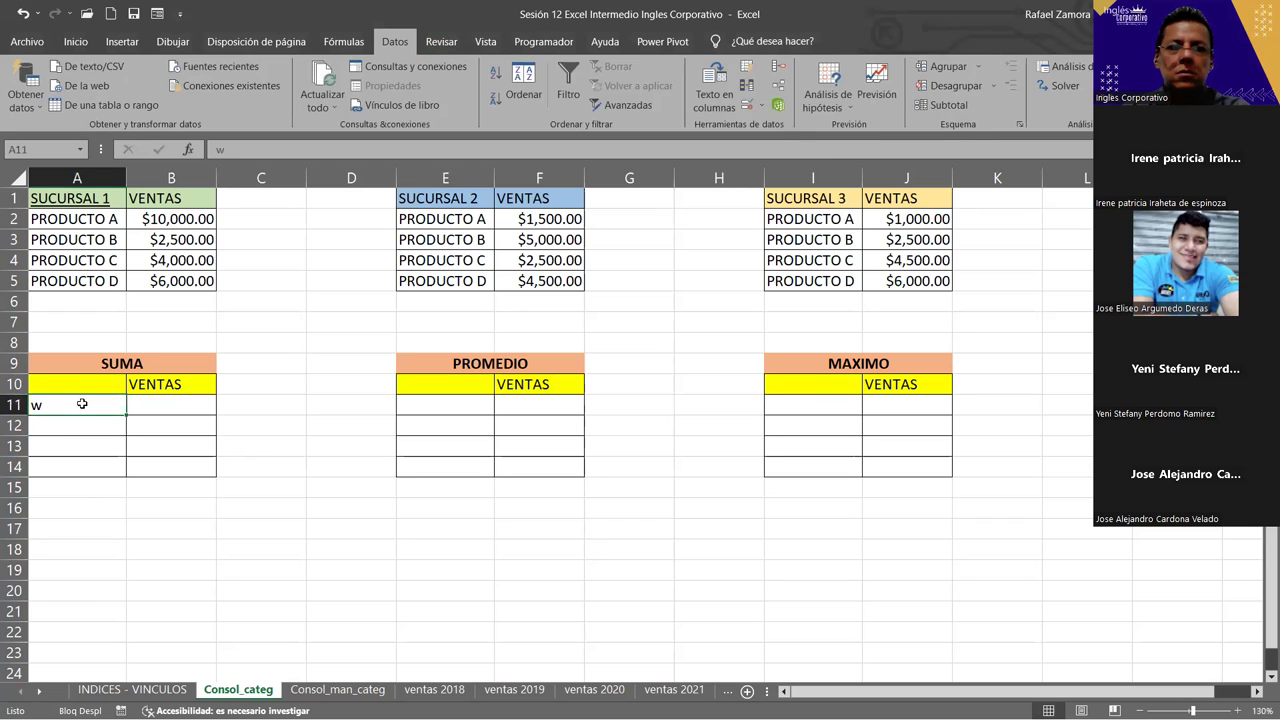
{"action": "key", "text": "Delete"}
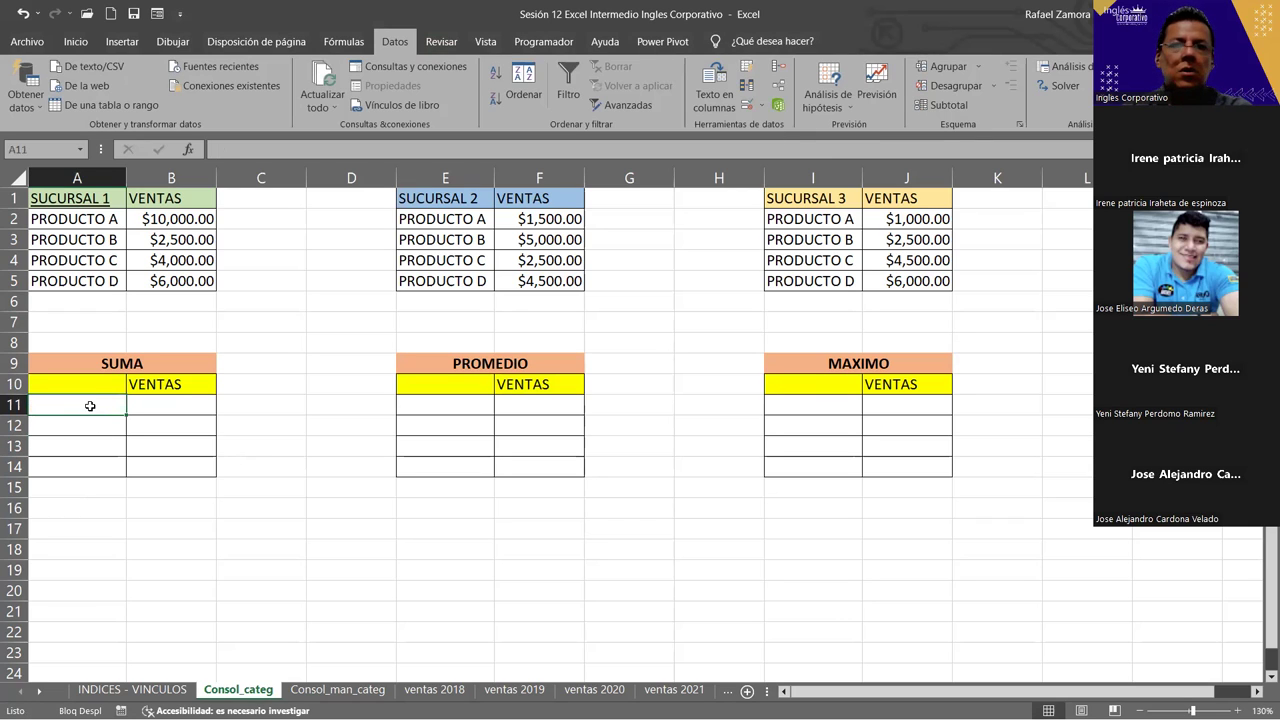
Add A2:B5, E2:F5 and I2:J5 as Suma sources with left-column labels and consolidate.
{"action": "left_click", "coordinate": [786, 66]}
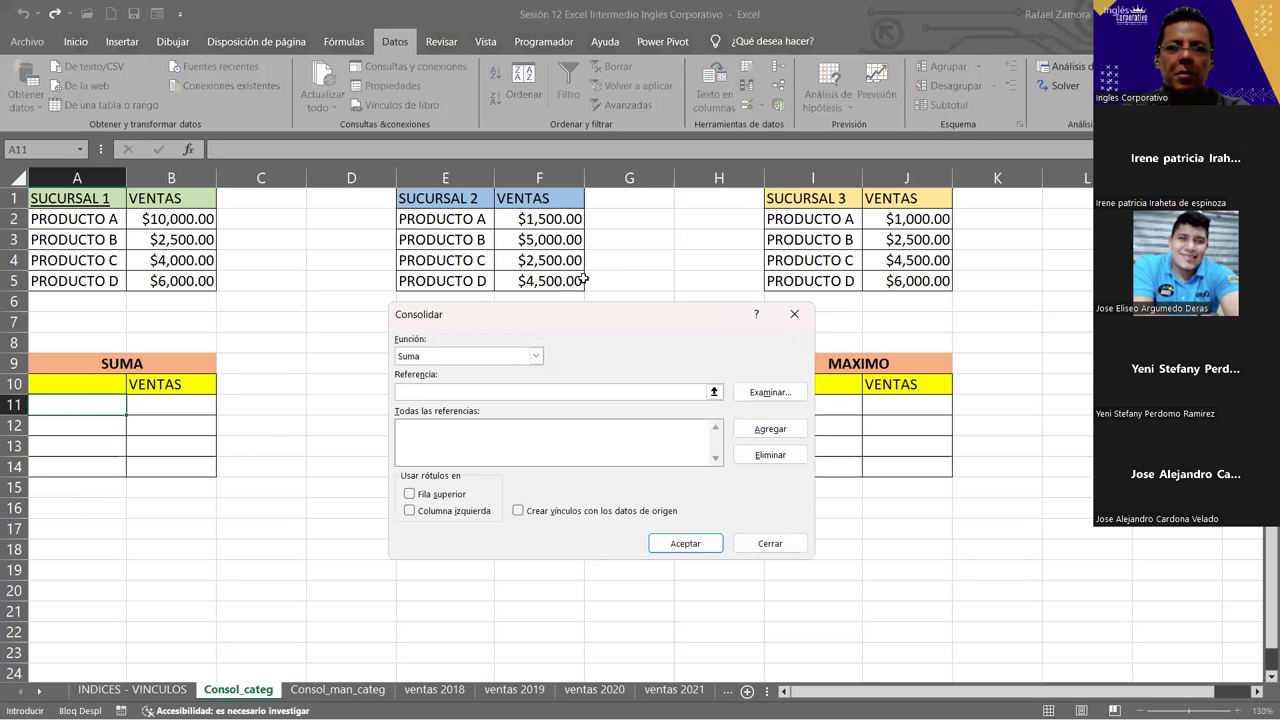
{"action": "left_click", "coordinate": [515, 392]}
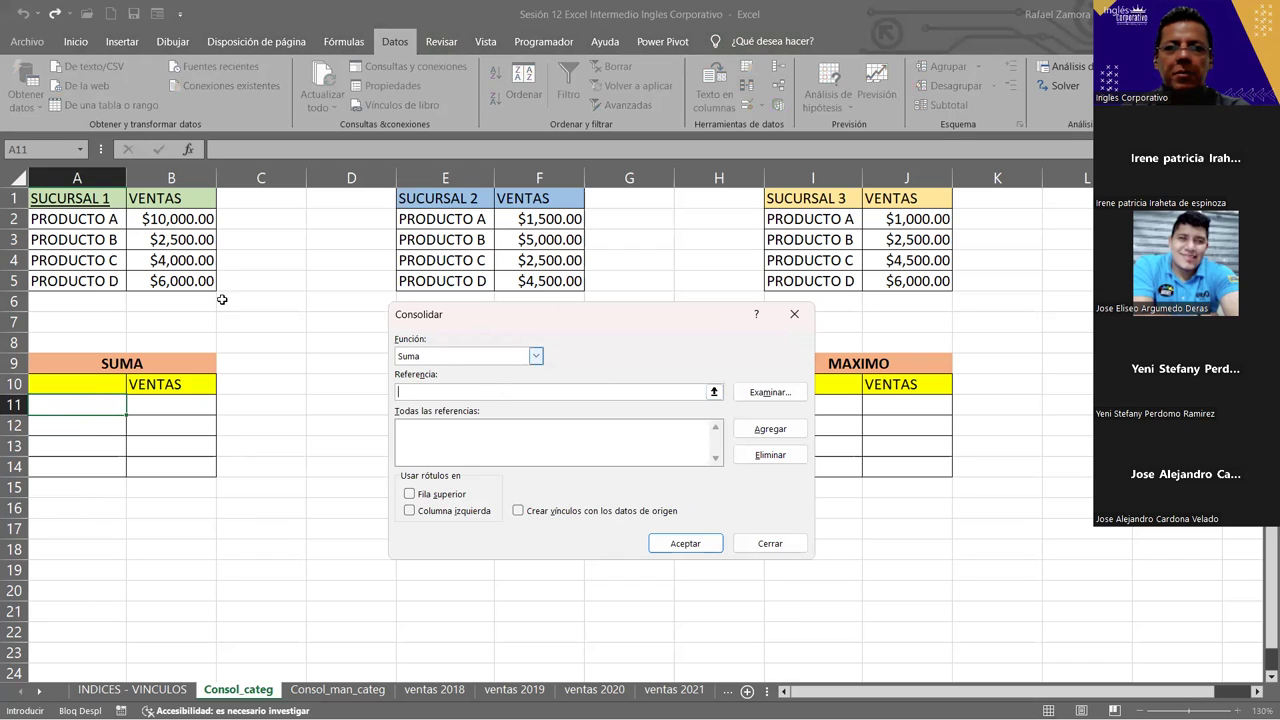
{"action": "left_click_drag", "start_coordinate": [75, 218], "coordinate": [145, 286]}
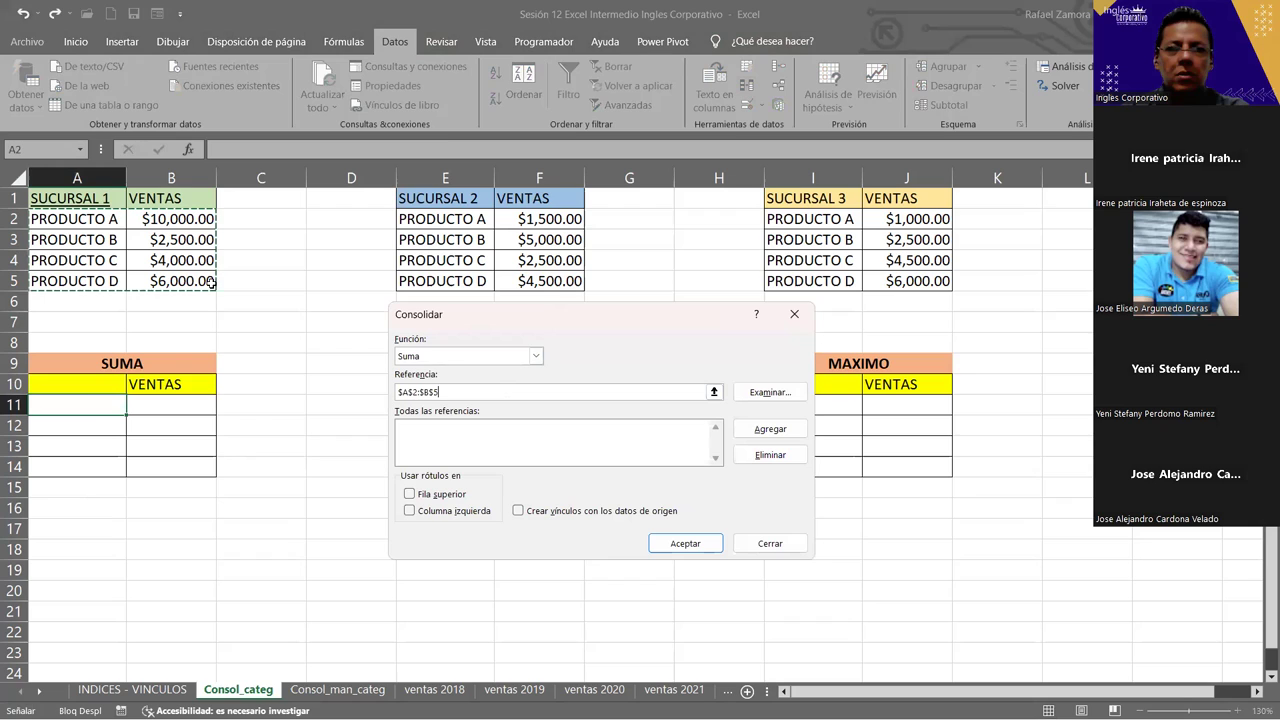
{"action": "left_click", "coordinate": [783, 428]}
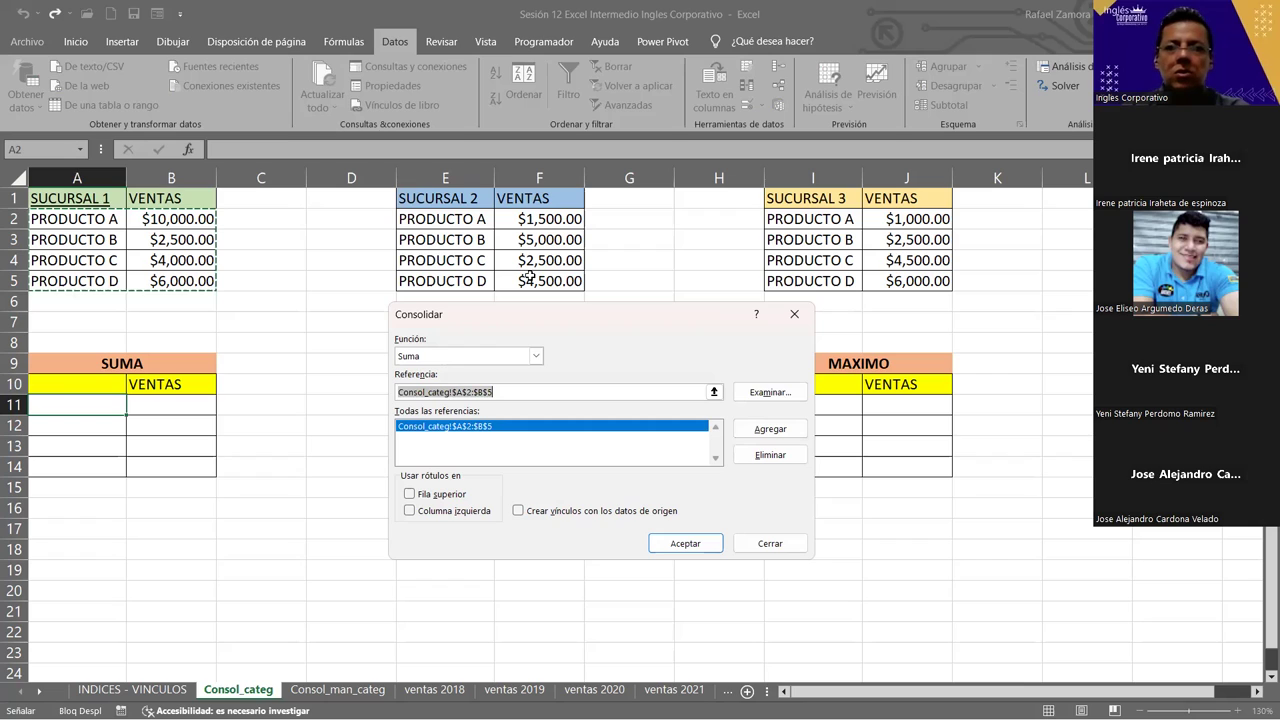
{"action": "left_click_drag", "start_coordinate": [445, 218], "coordinate": [530, 277]}
{"action": "left_click", "coordinate": [800, 432]}
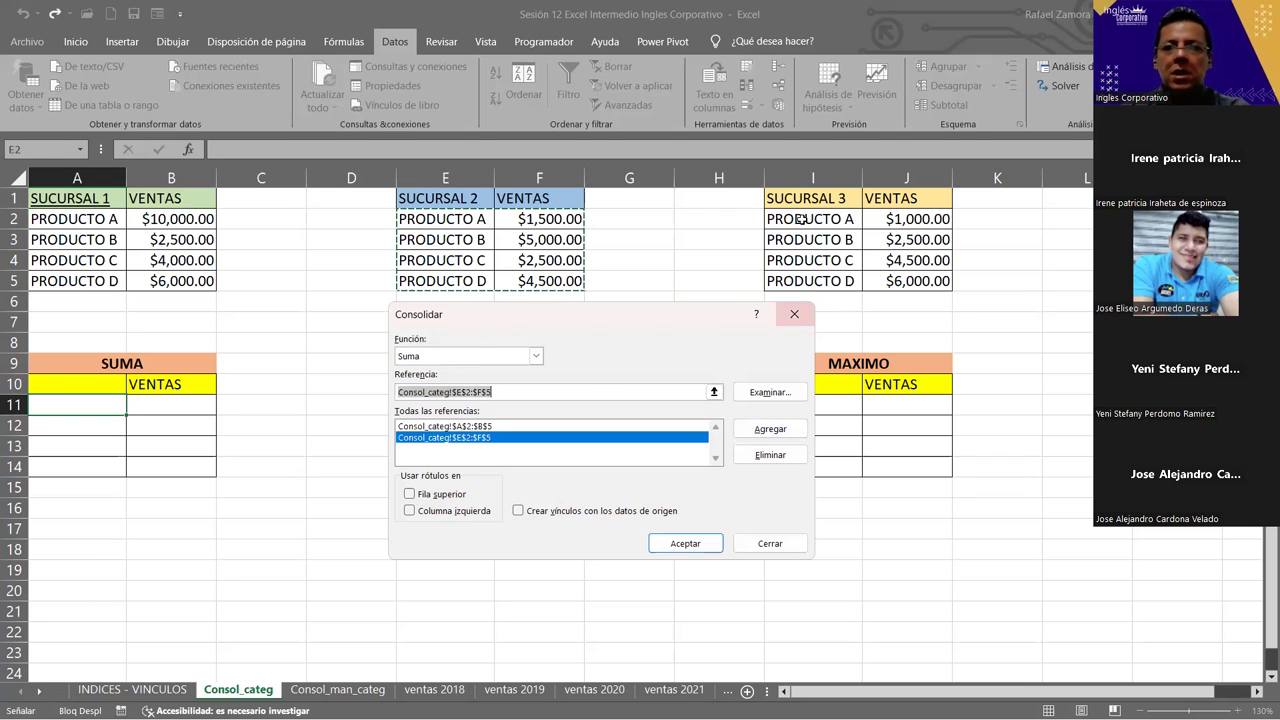
{"action": "left_click_drag", "start_coordinate": [917, 281], "coordinate": [812, 218]}
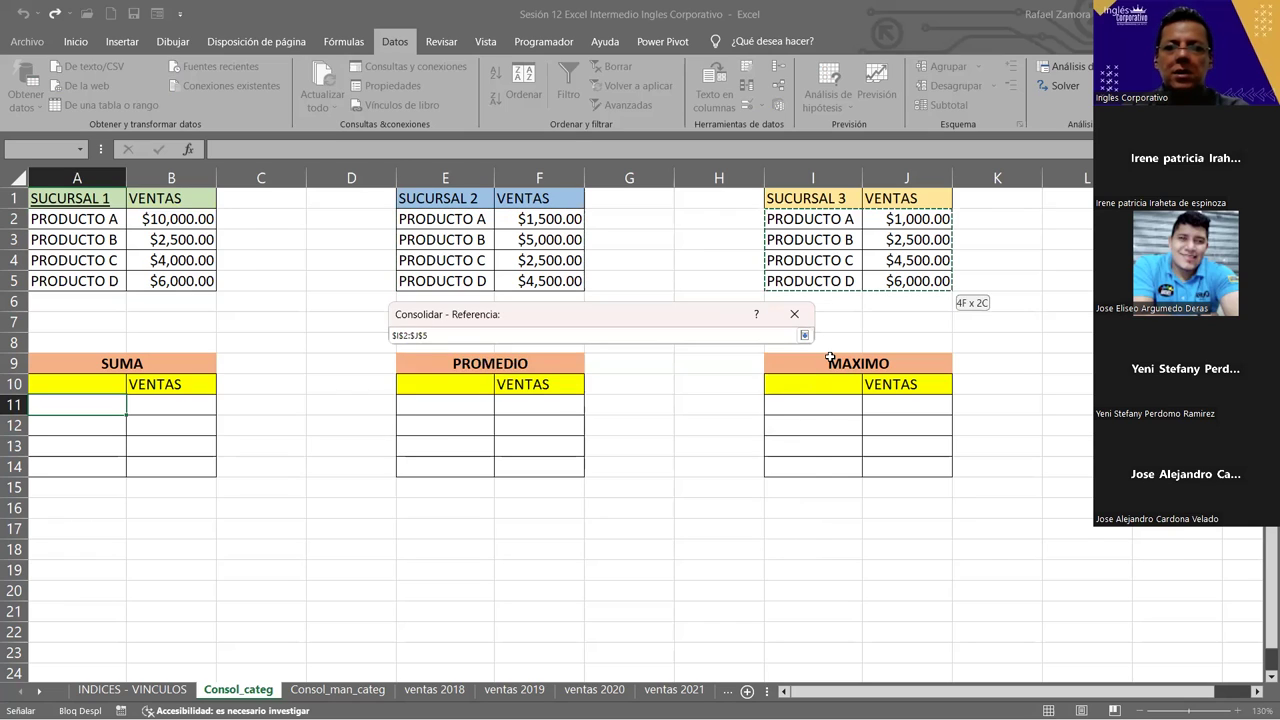
{"action": "left_click", "coordinate": [770, 428]}
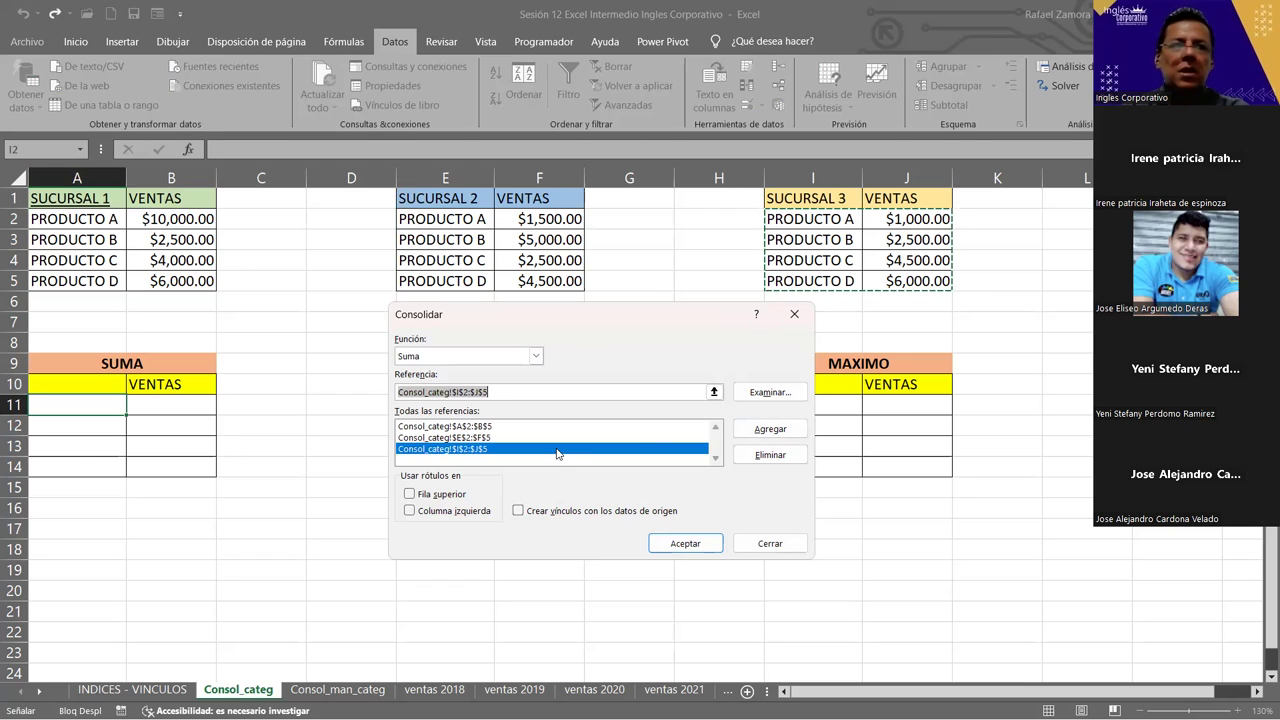
{"action": "left_click", "coordinate": [435, 514]}
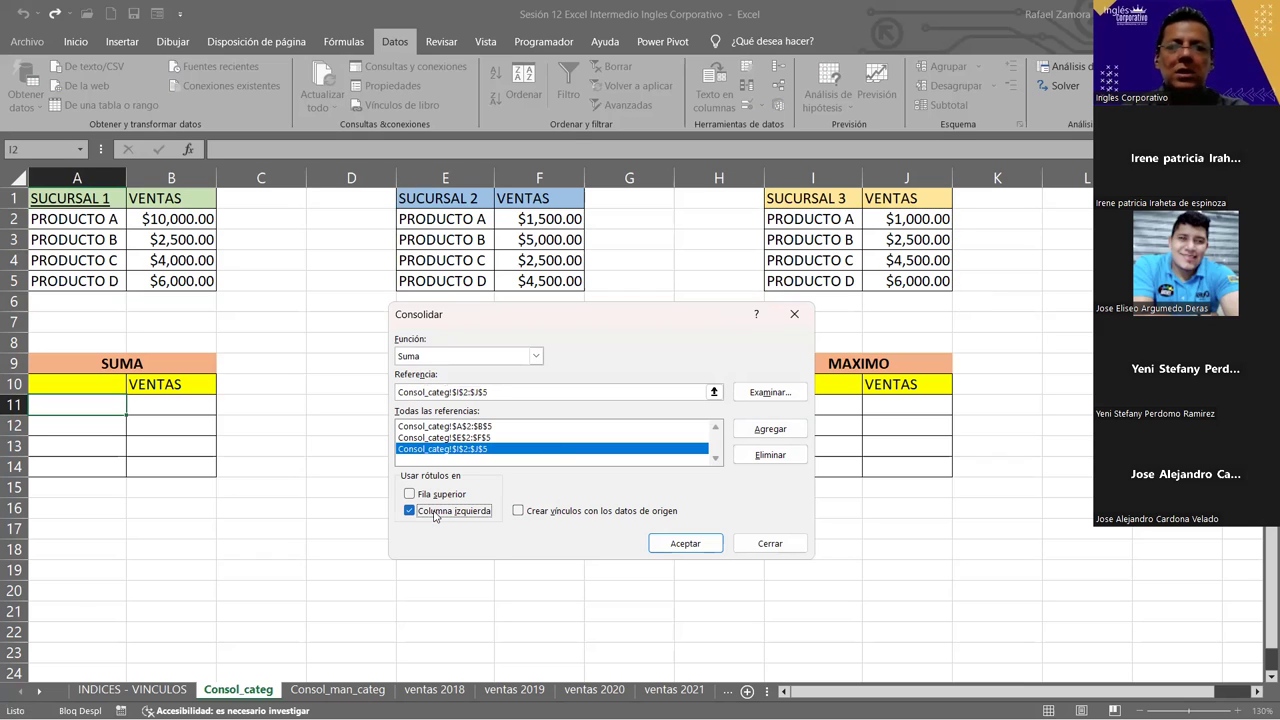
{"action": "left_click", "coordinate": [703, 535]}
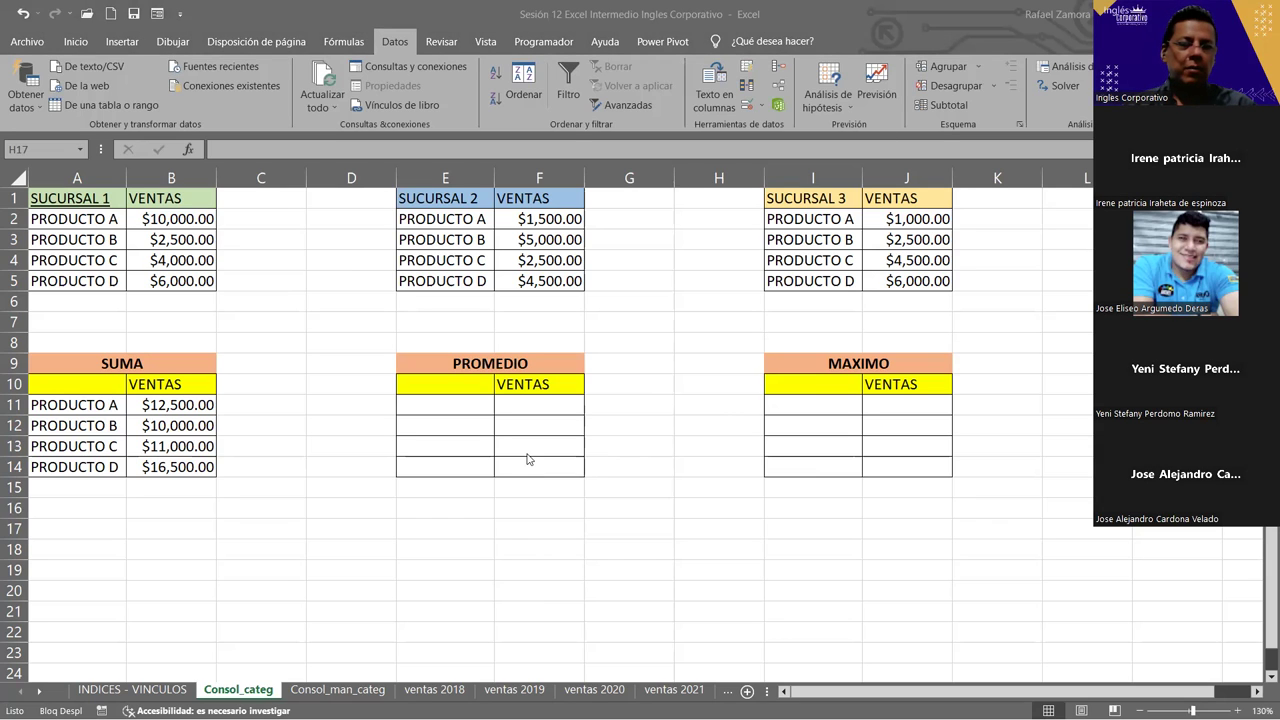
Select cell E11, the first cell of the PROMEDIO table.
{"action": "left_click", "coordinate": [421, 414]}
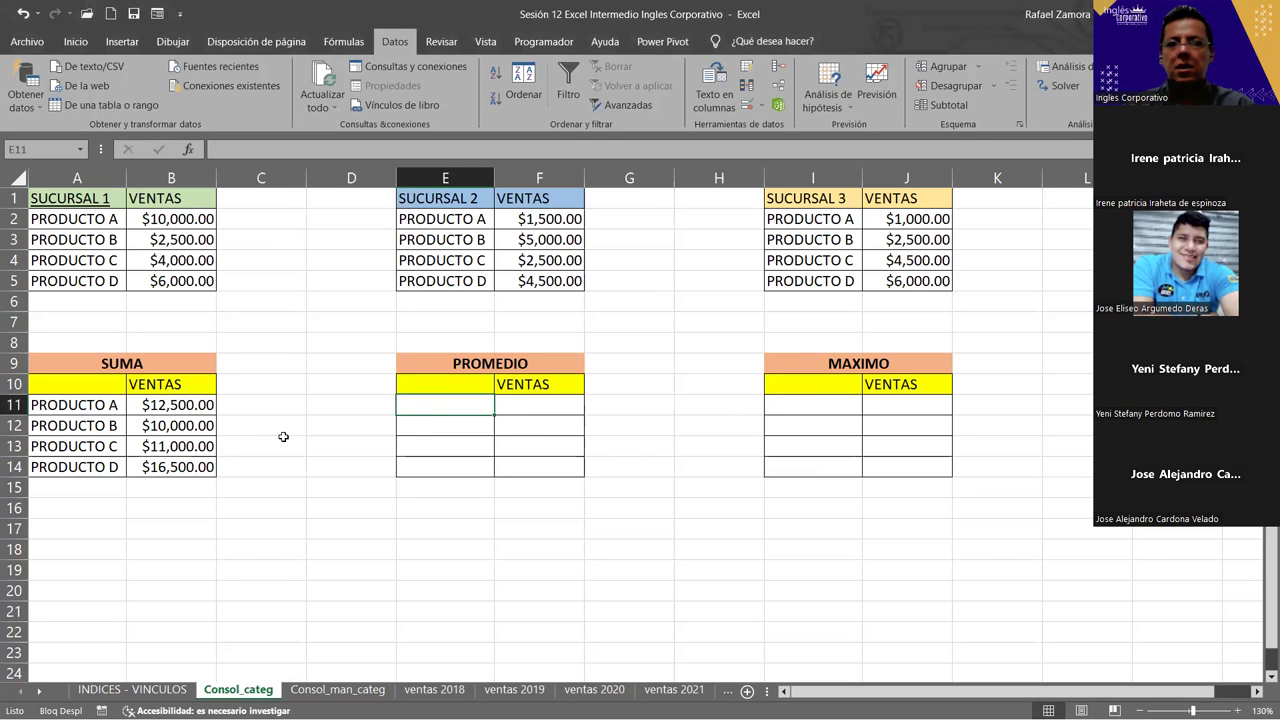
Consolidate with Promedio into the PROMEDIO table, giving $4,166.67, $3,333.33, $3,666.67 and $5,500.00.
{"action": "left_click", "coordinate": [778, 66]}
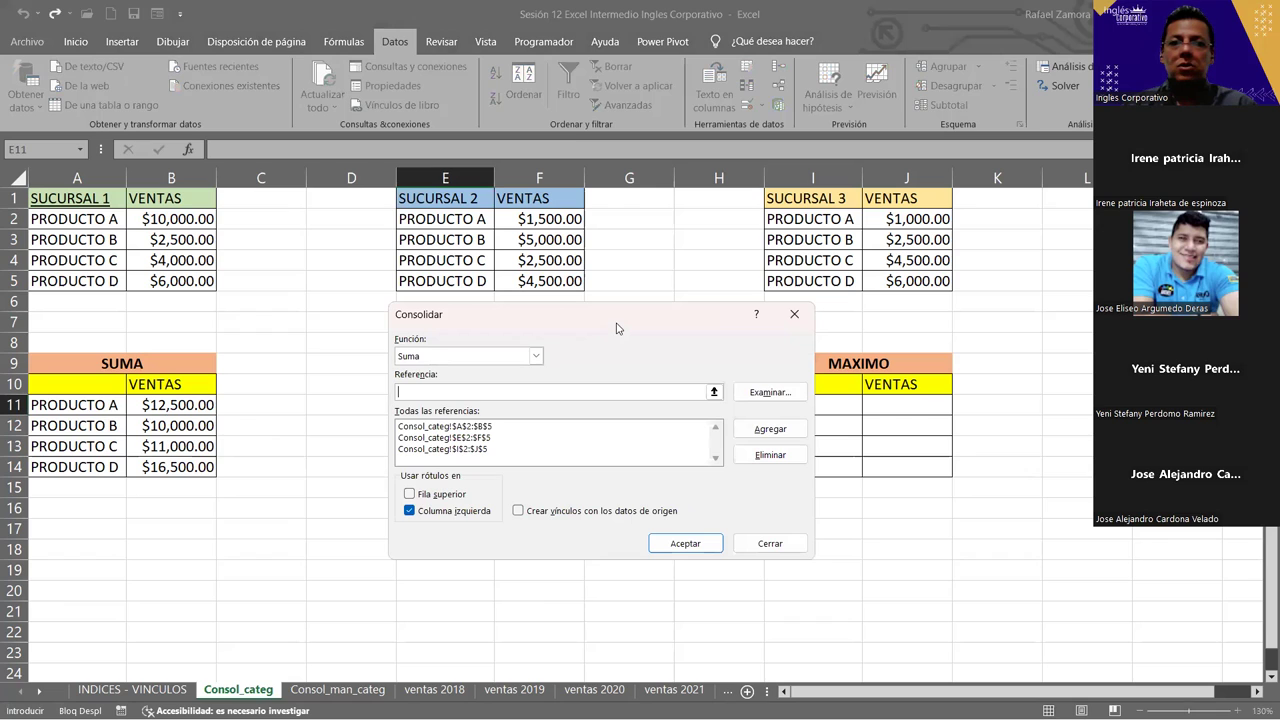
{"action": "left_click_drag", "start_coordinate": [616, 323], "coordinate": [815, 126]}
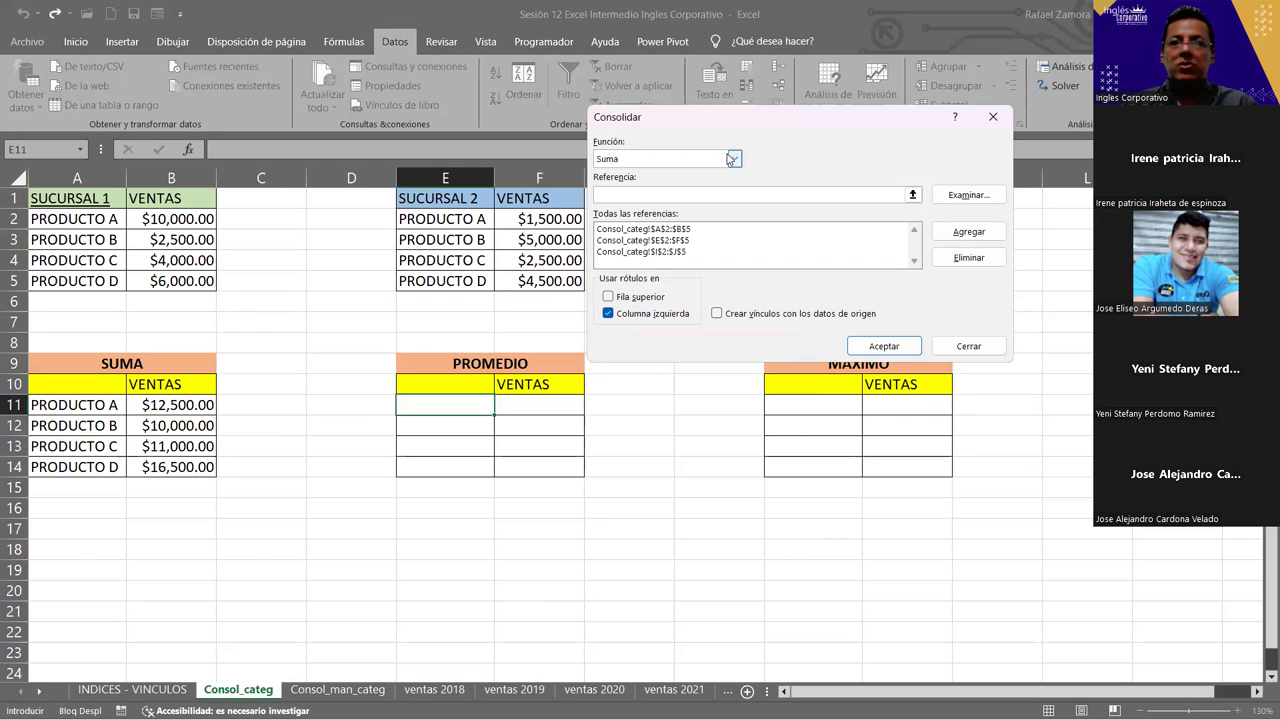
{"action": "left_click", "coordinate": [731, 159]}
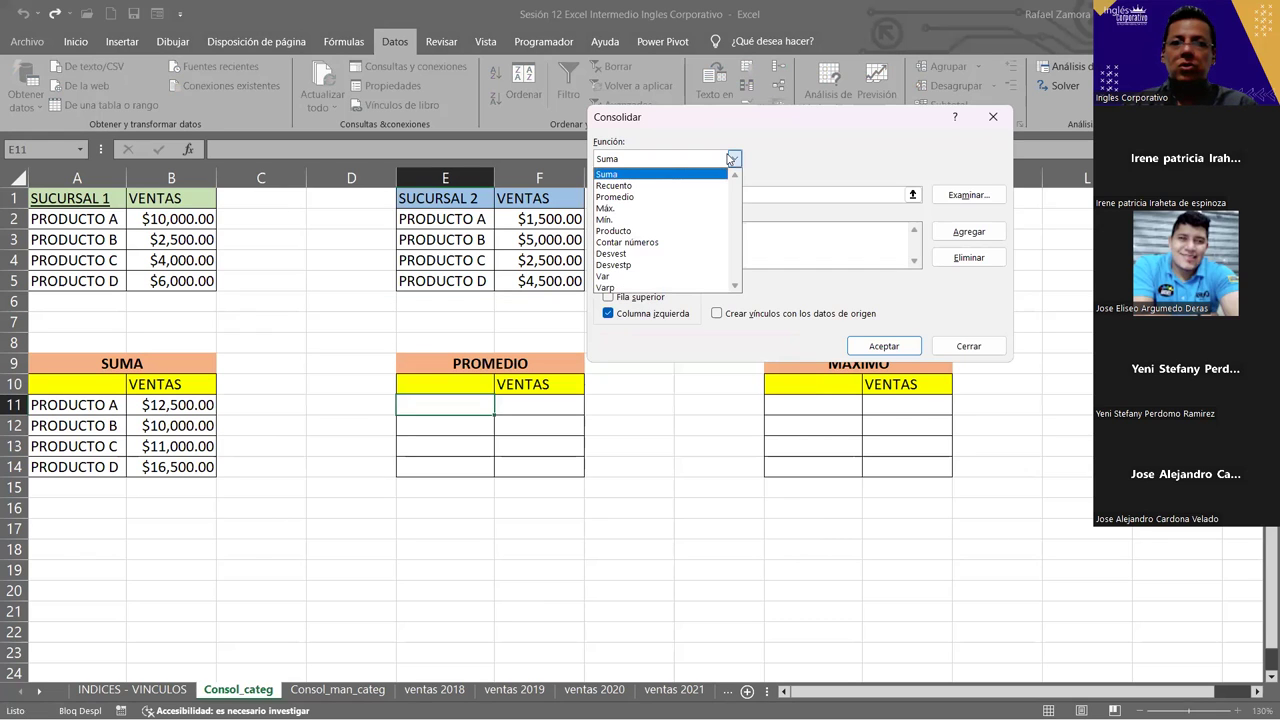
{"action": "left_click", "coordinate": [632, 197]}
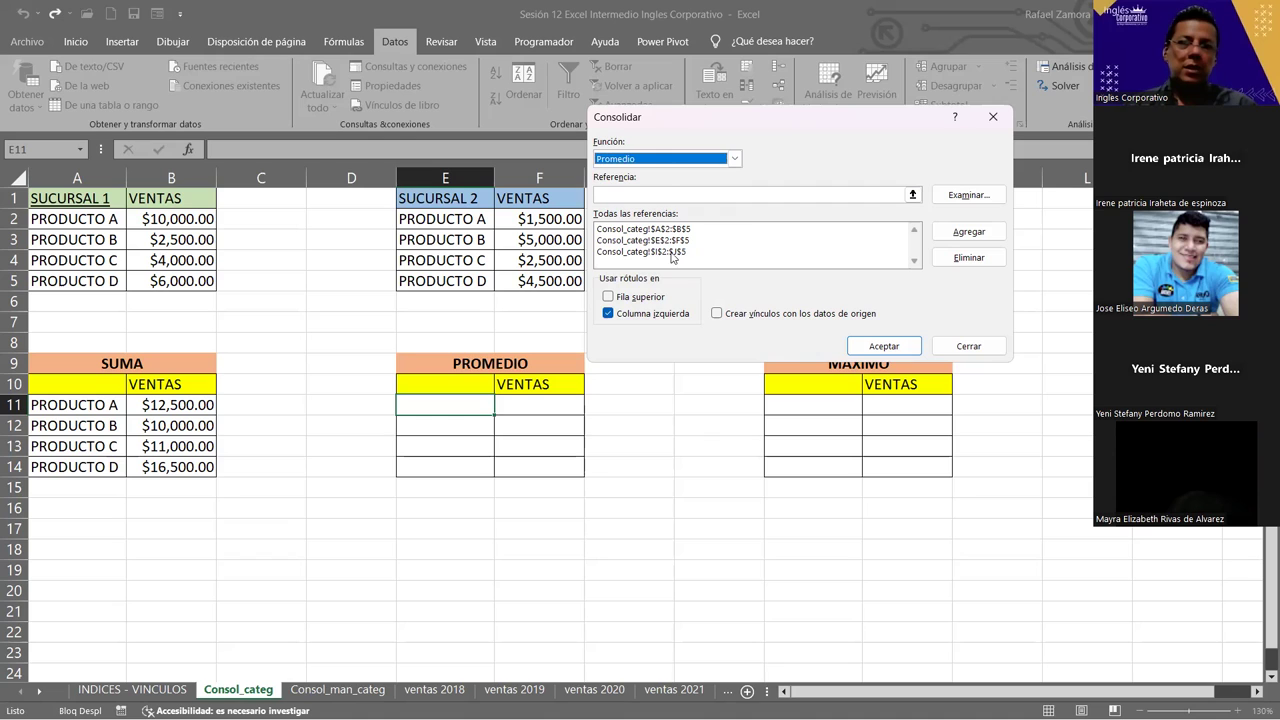
{"action": "left_click", "coordinate": [876, 349]}
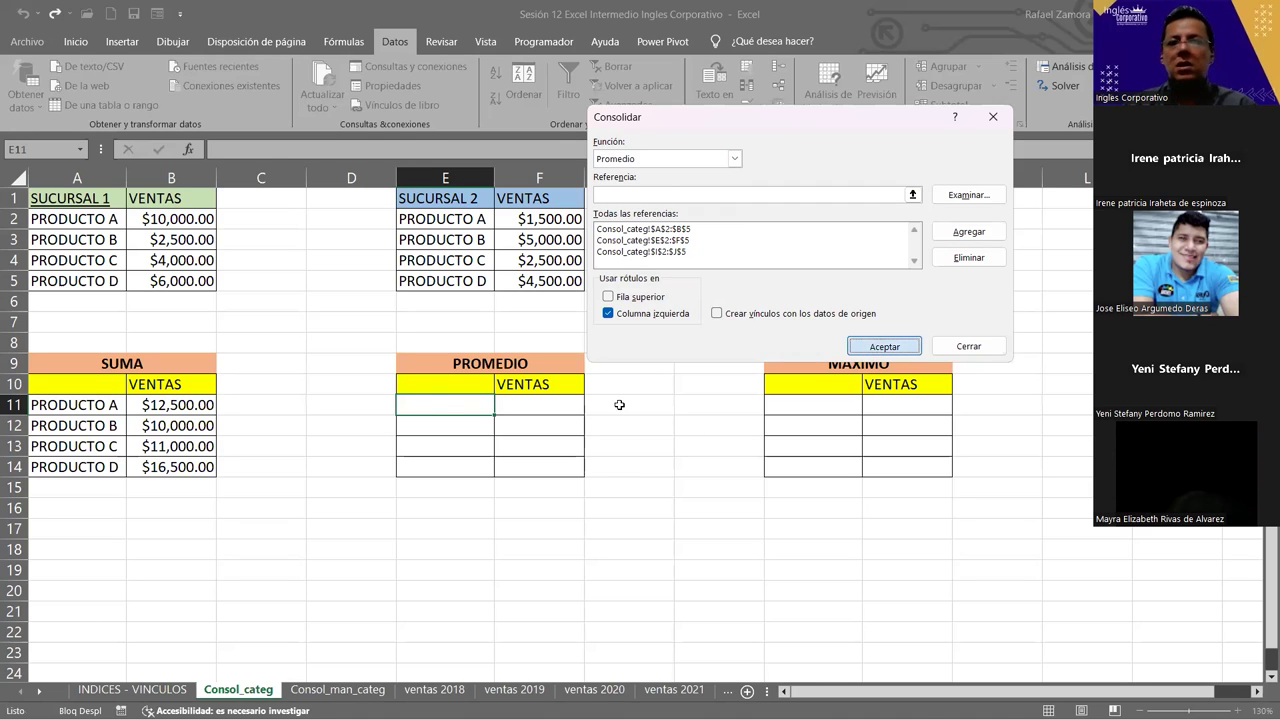
{"action": "left_click", "coordinate": [718, 425]}
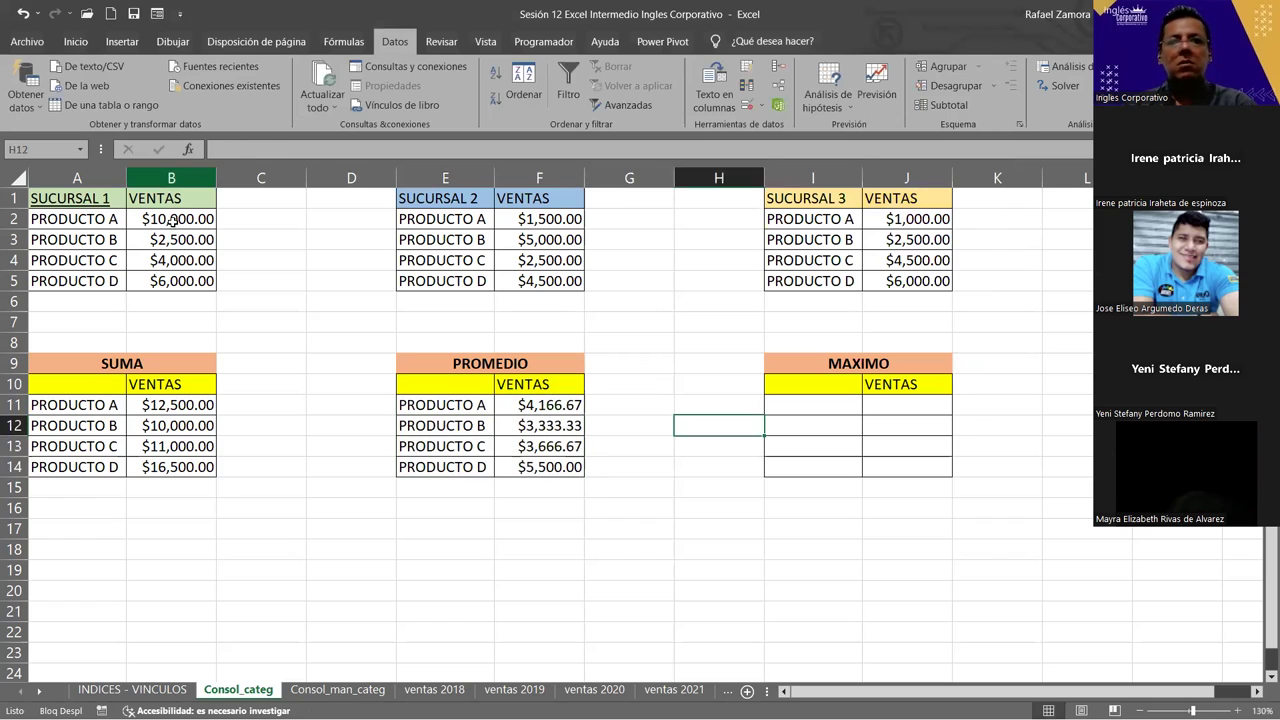
{"action": "left_click", "coordinate": [192, 284]}
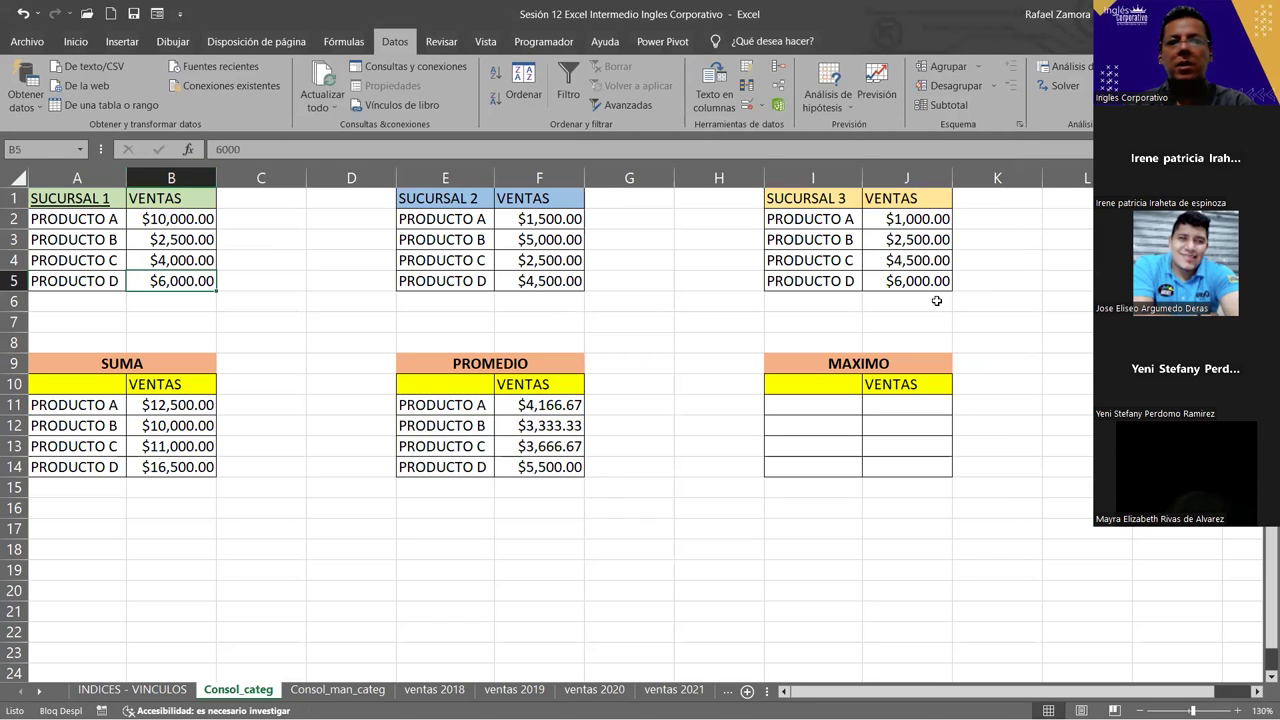
{"action": "left_click", "coordinate": [540, 281], "text": "ctrl"}
{"action": "left_click", "coordinate": [946, 281], "text": "ctrl"}
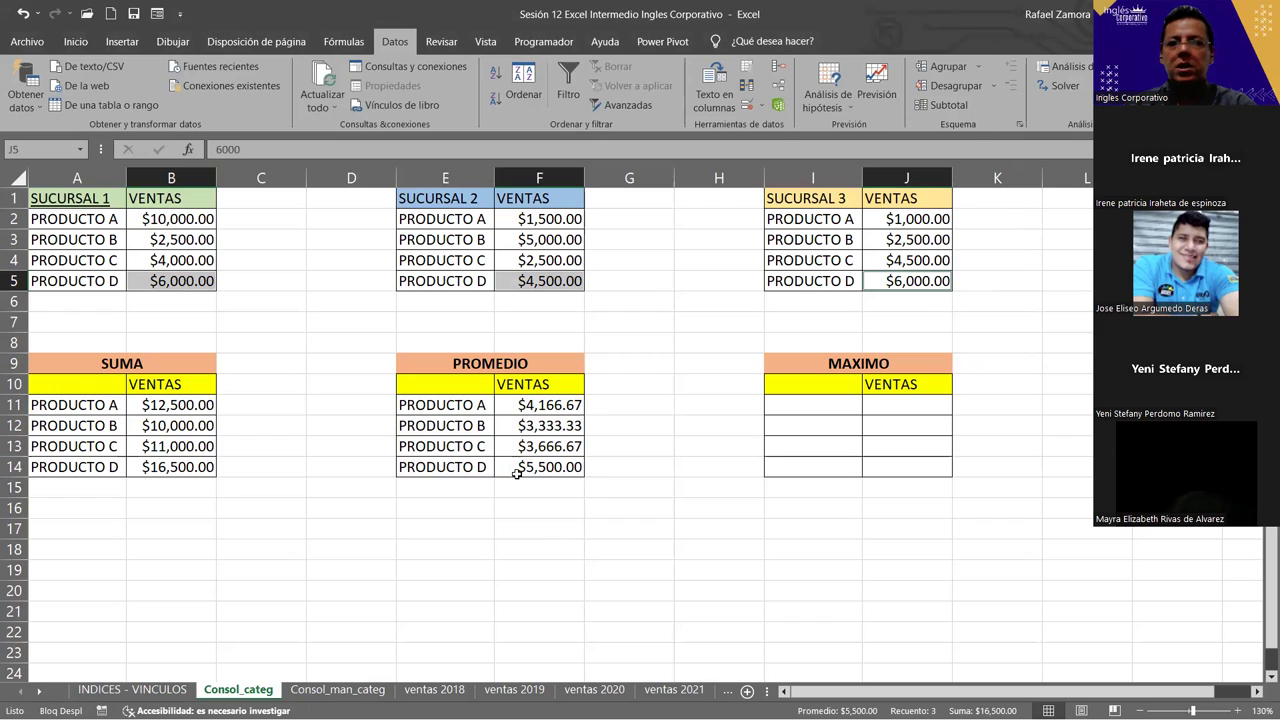
{"action": "left_click", "coordinate": [680, 426]}
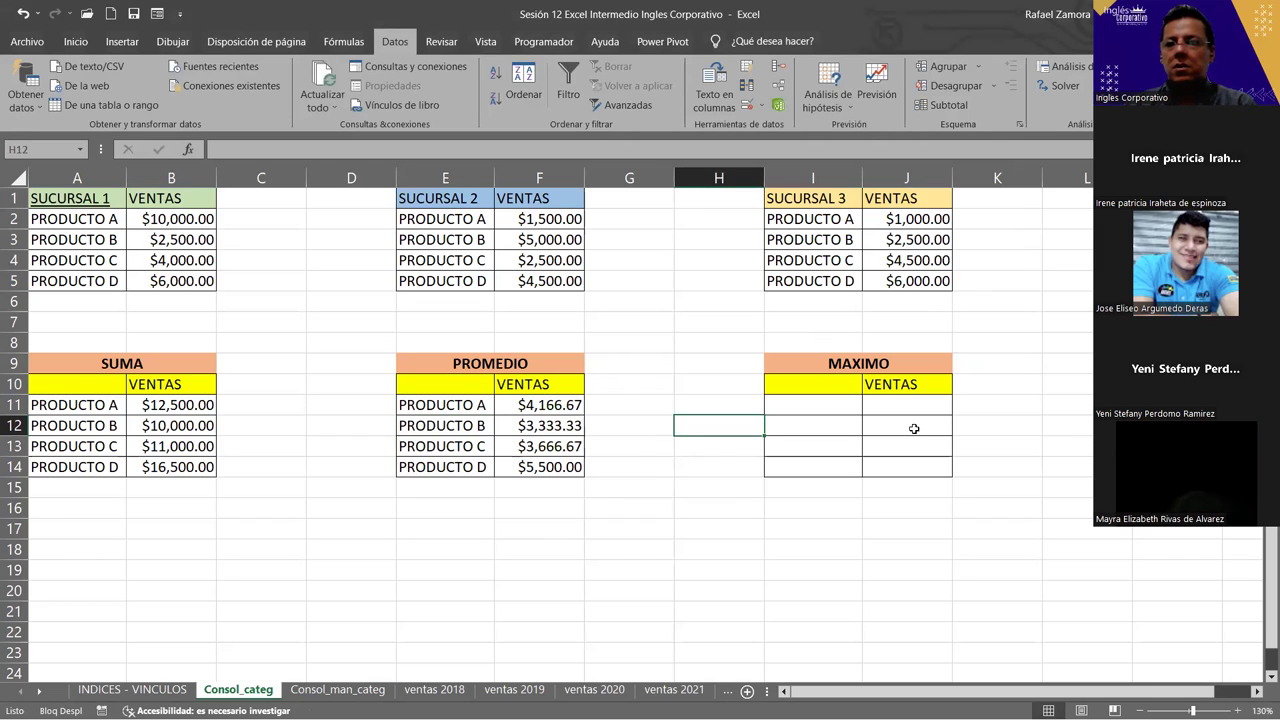
{"action": "left_click", "coordinate": [844, 407]}
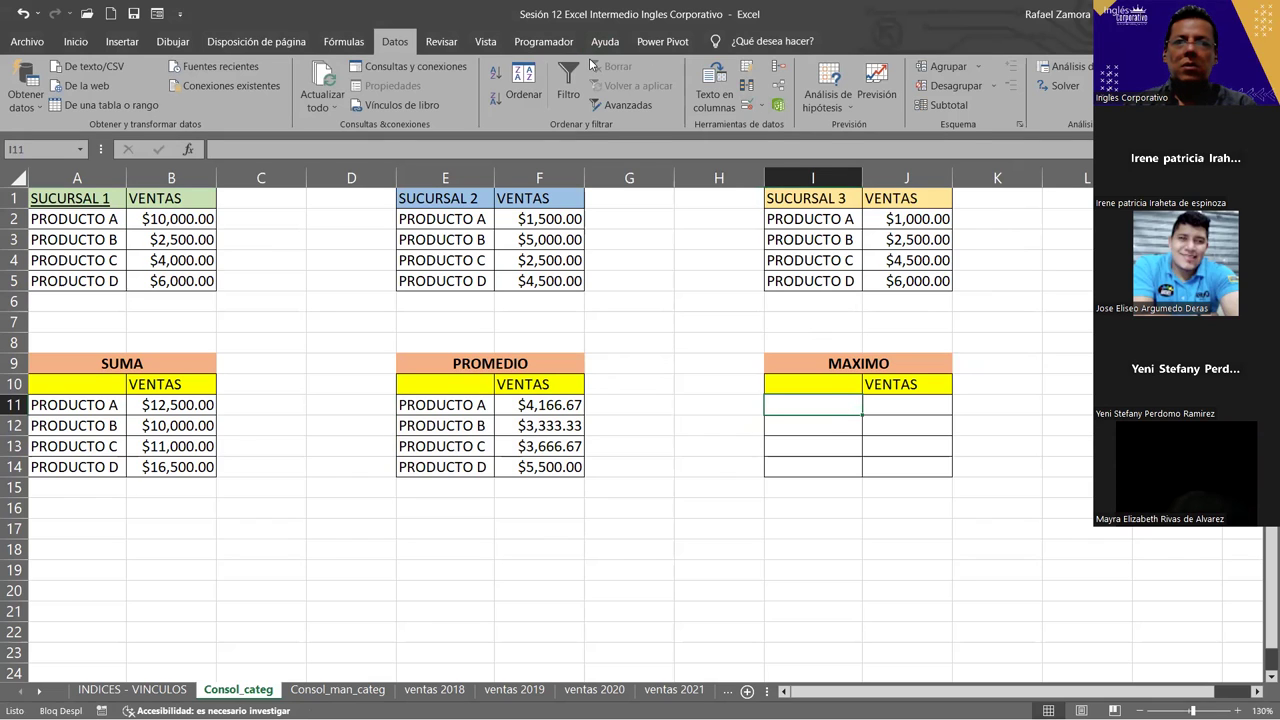
Consolidate with Máx. into the MAXIMO table, giving $10,000, $5,000, $4,500 and $6,000.
{"action": "left_click", "coordinate": [779, 66]}
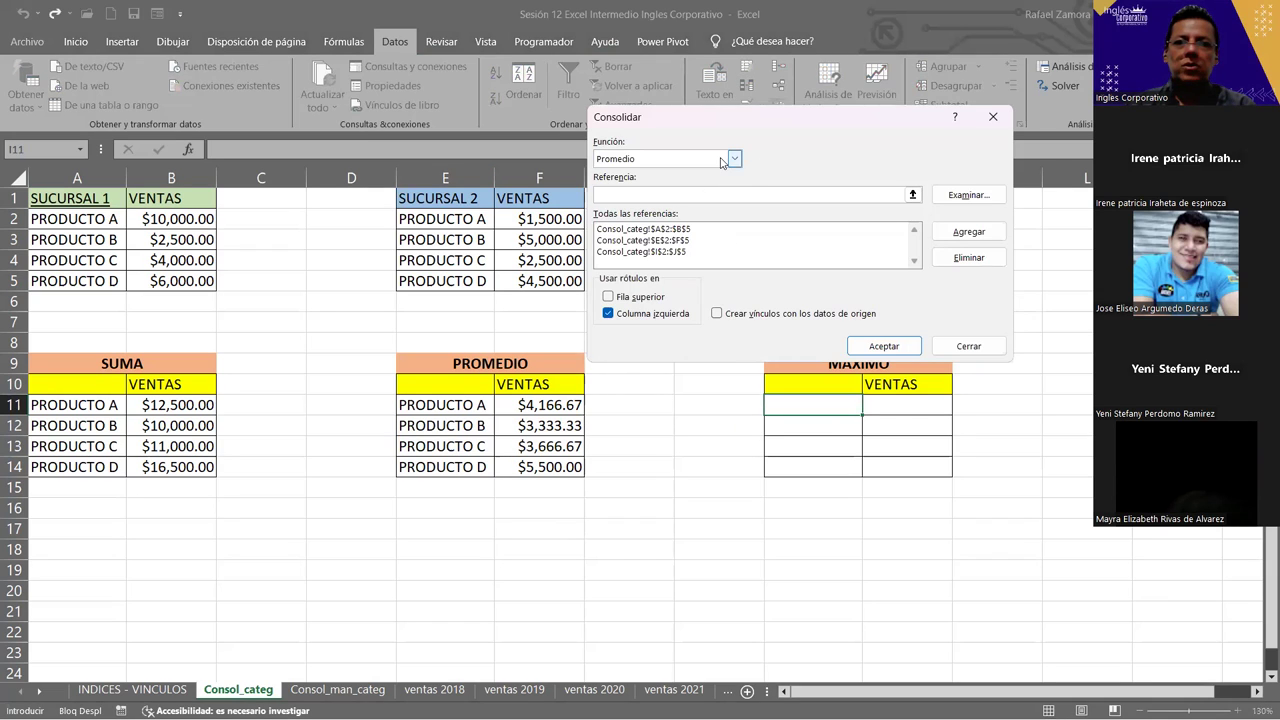
{"action": "left_click", "coordinate": [722, 160]}
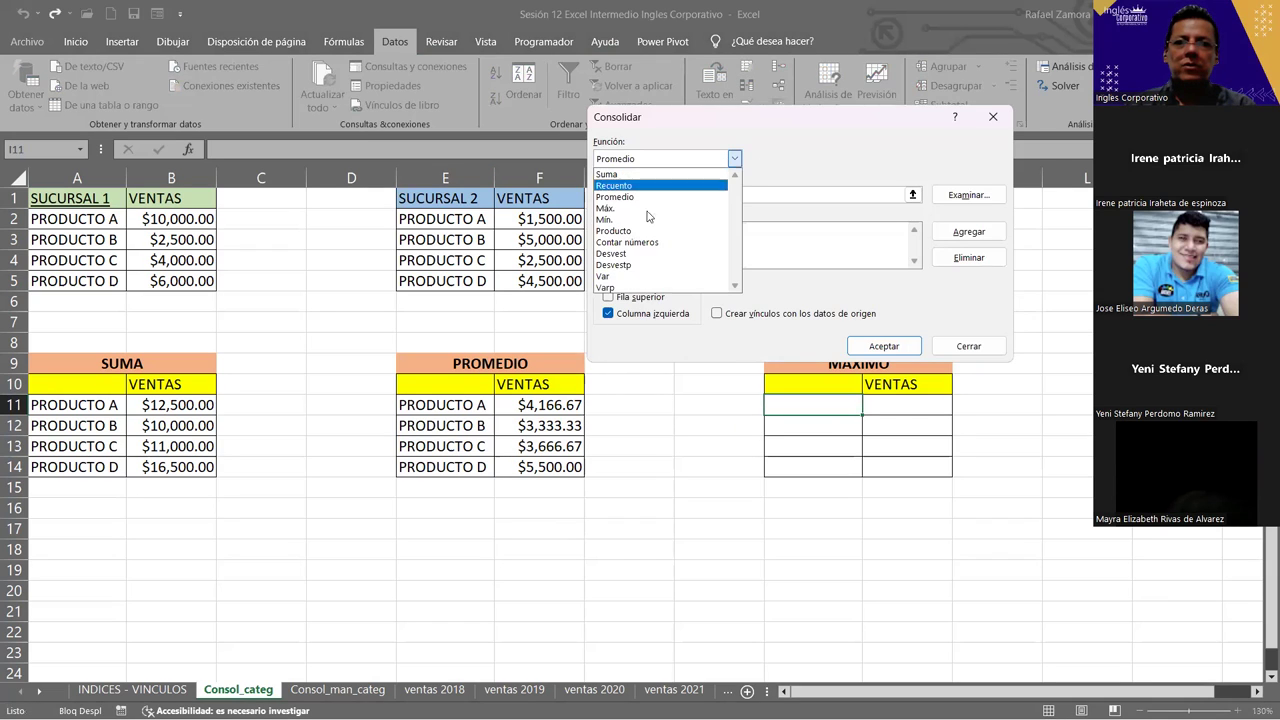
{"action": "left_click", "coordinate": [803, 114]}
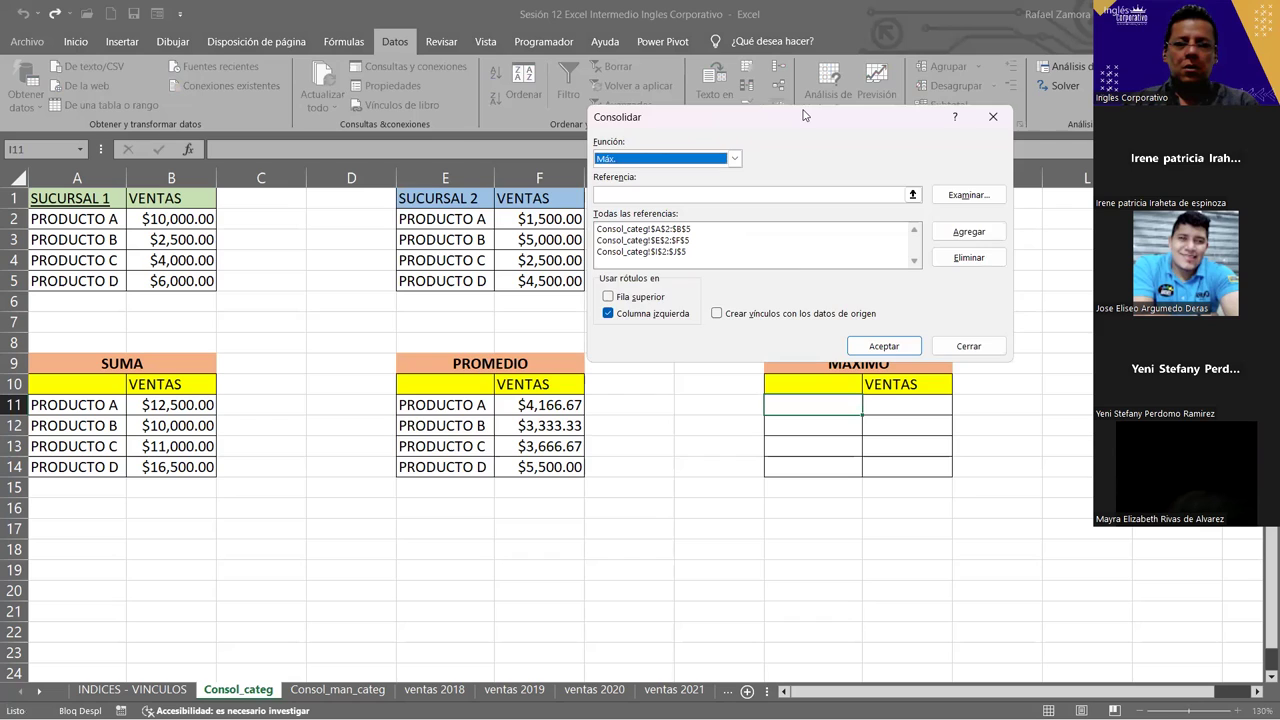
{"action": "left_click_drag", "start_coordinate": [803, 114], "coordinate": [463, 302]}
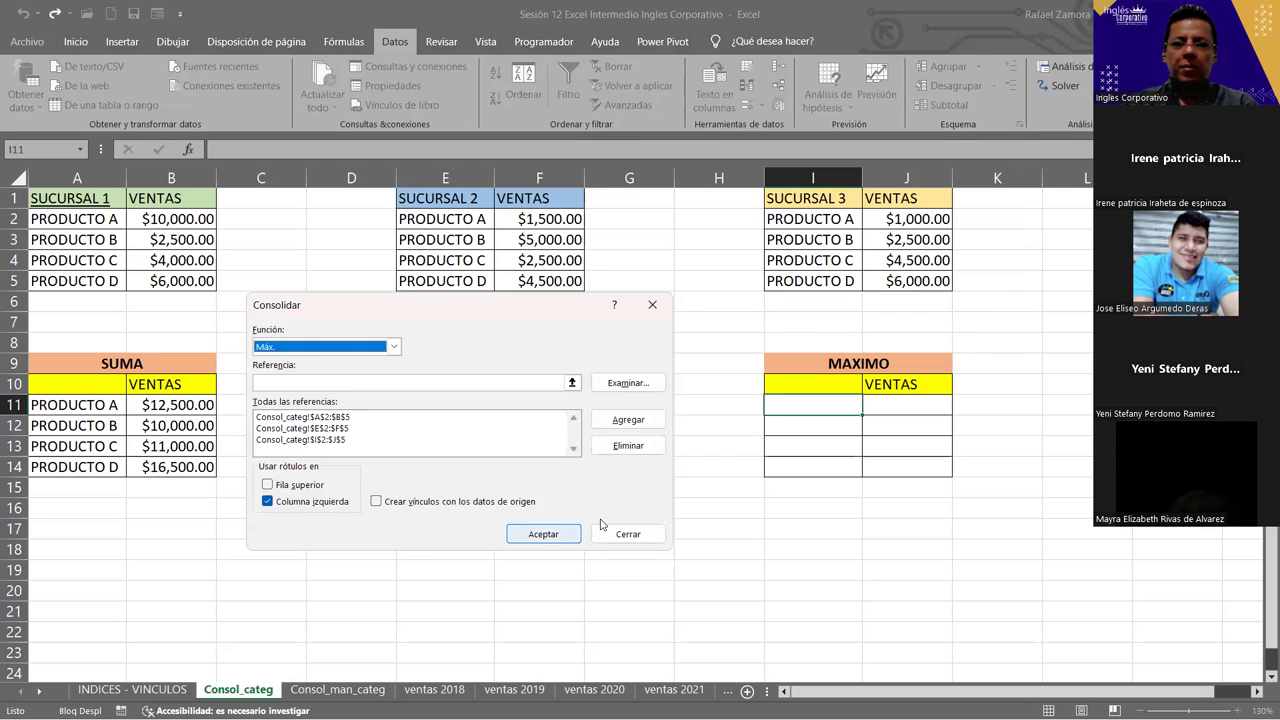
{"action": "left_click", "coordinate": [555, 534]}
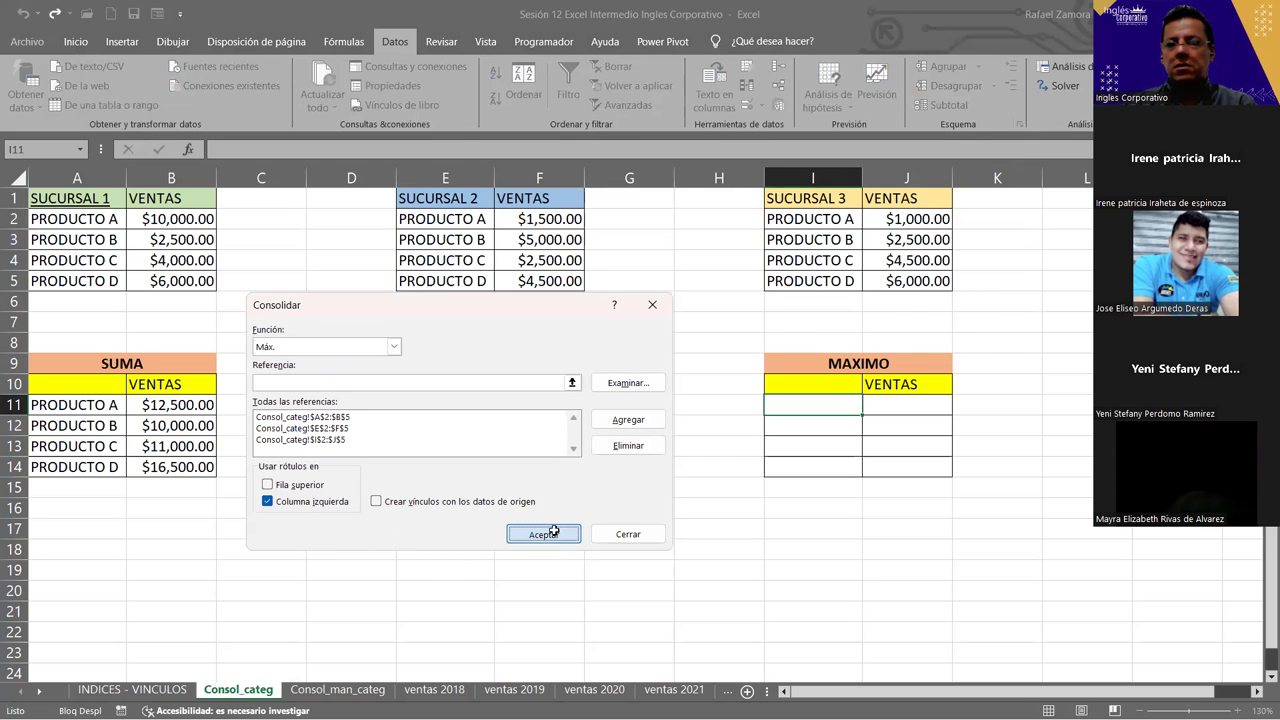
{"action": "left_click", "coordinate": [612, 542]}
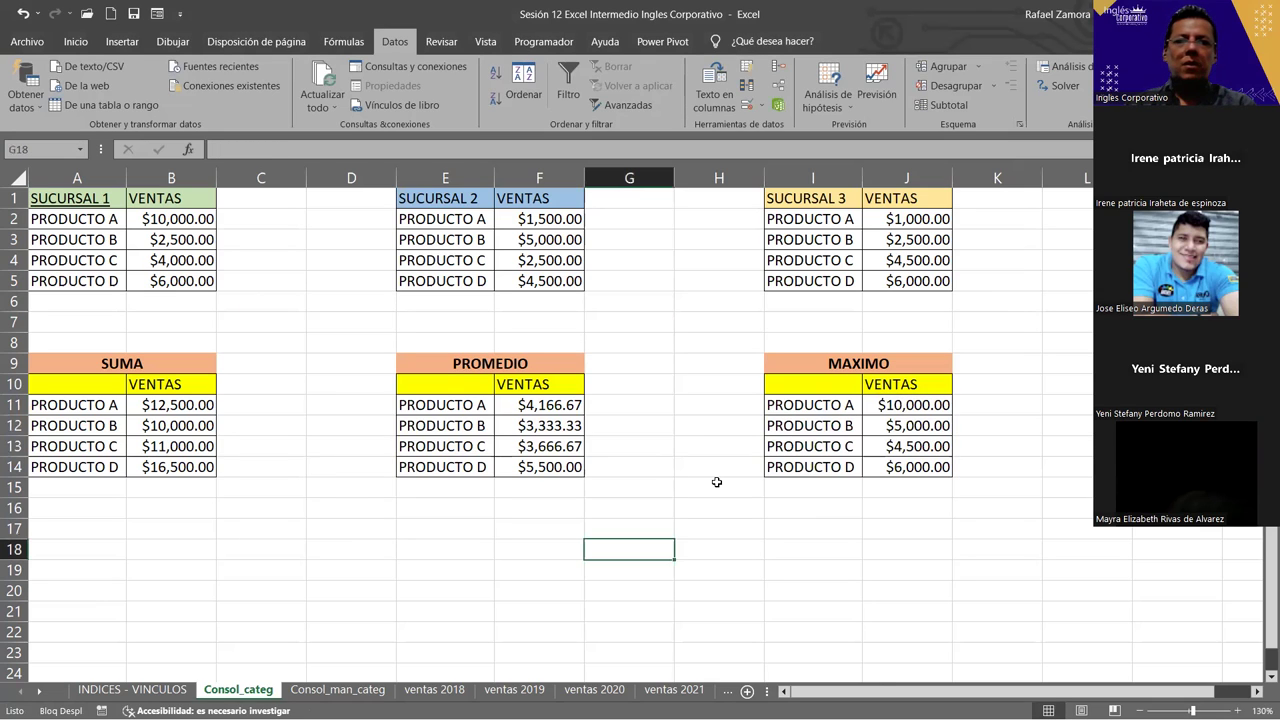
{"action": "left_click", "coordinate": [878, 404]}
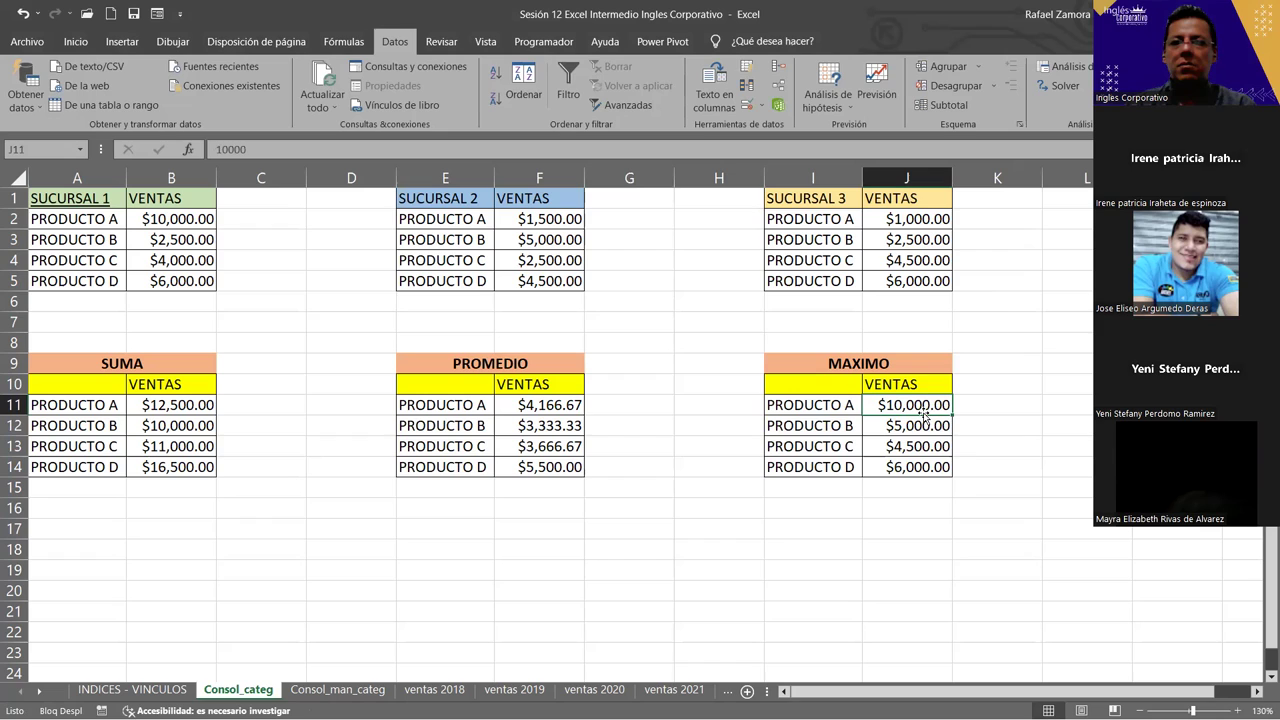
{"action": "left_click", "coordinate": [555, 218]}
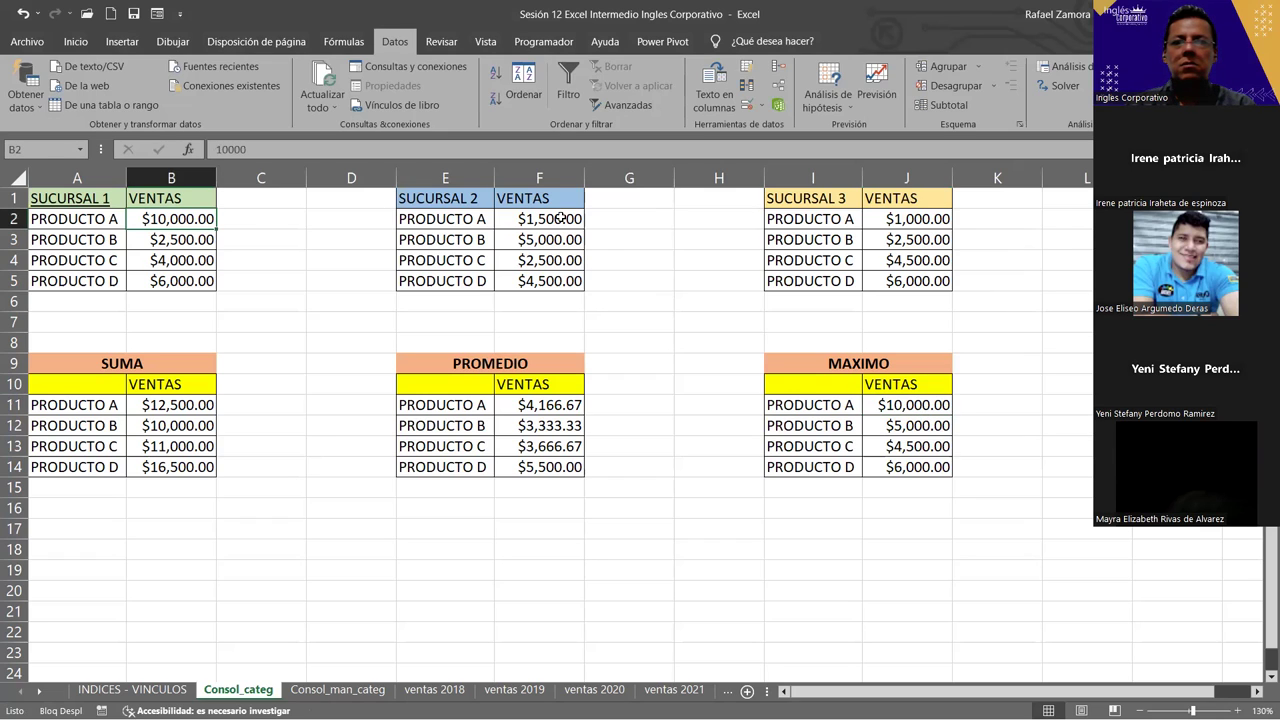
{"action": "left_click", "coordinate": [187, 218]}
{"action": "left_click", "coordinate": [919, 425]}
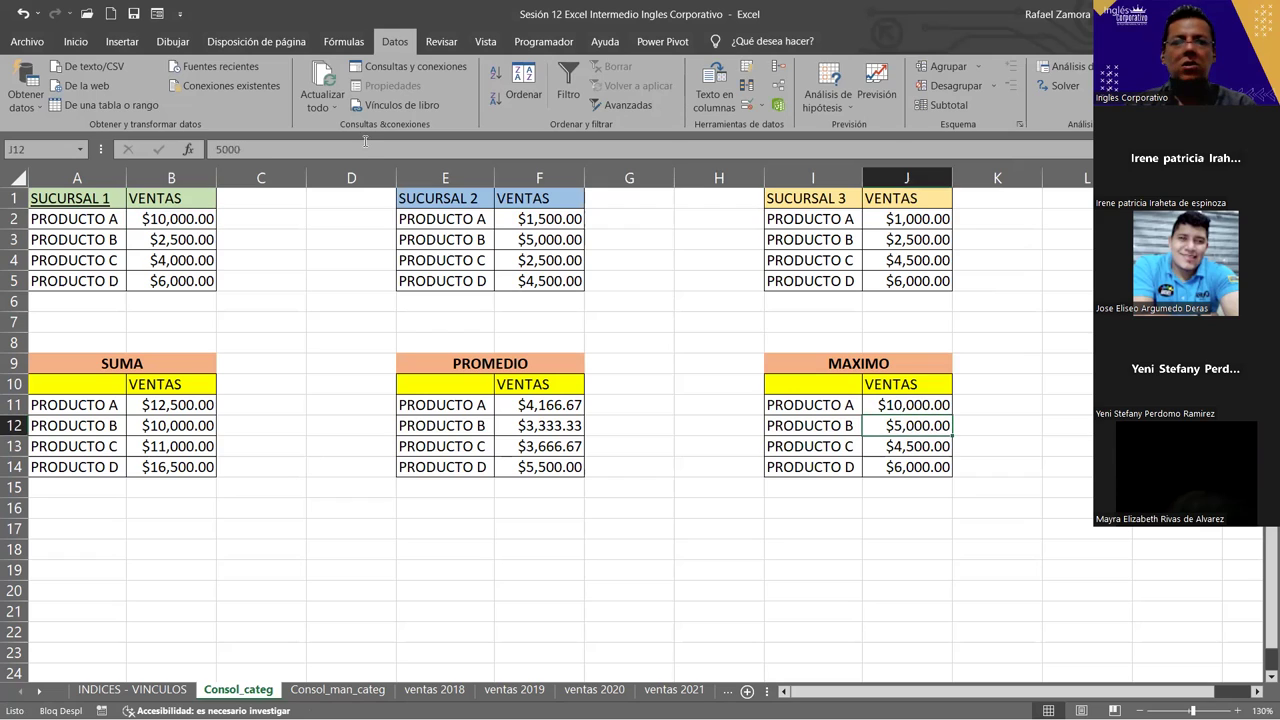
{"action": "left_click", "coordinate": [187, 237]}
{"action": "left_click", "coordinate": [530, 240]}
{"action": "left_click", "coordinate": [904, 238]}
{"action": "left_click", "coordinate": [537, 246]}
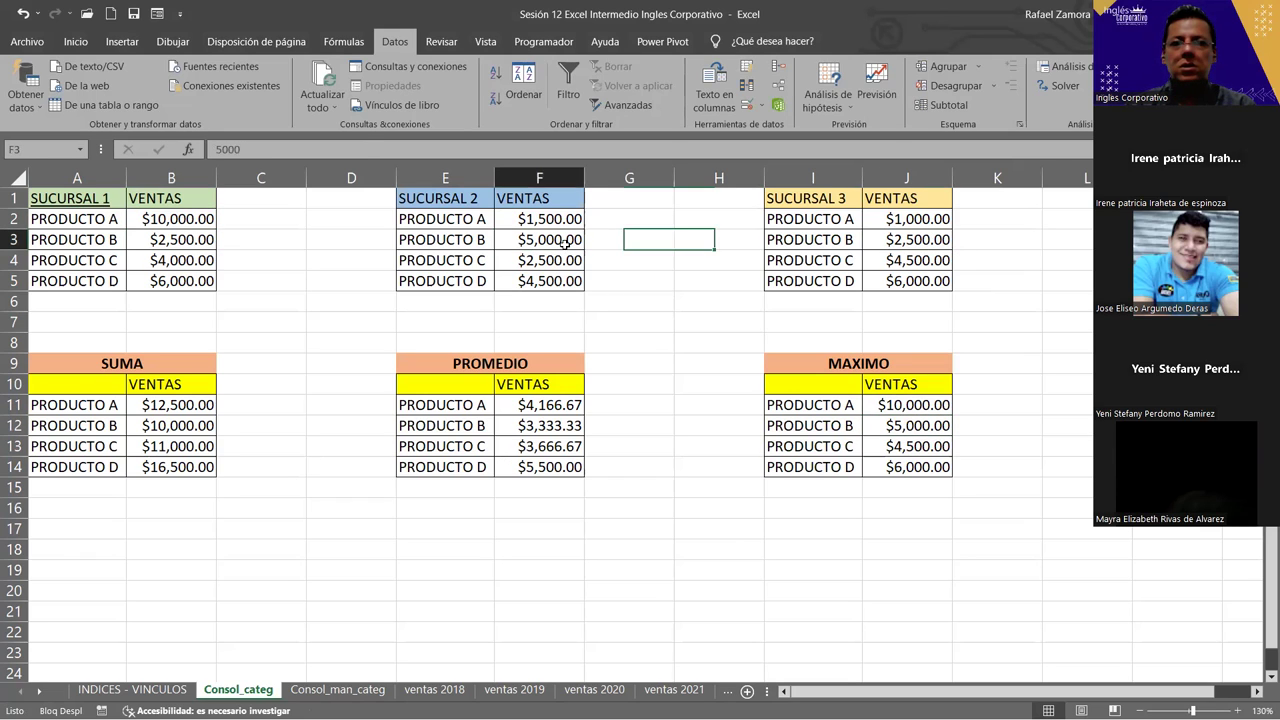
{"action": "left_click", "coordinate": [928, 451]}
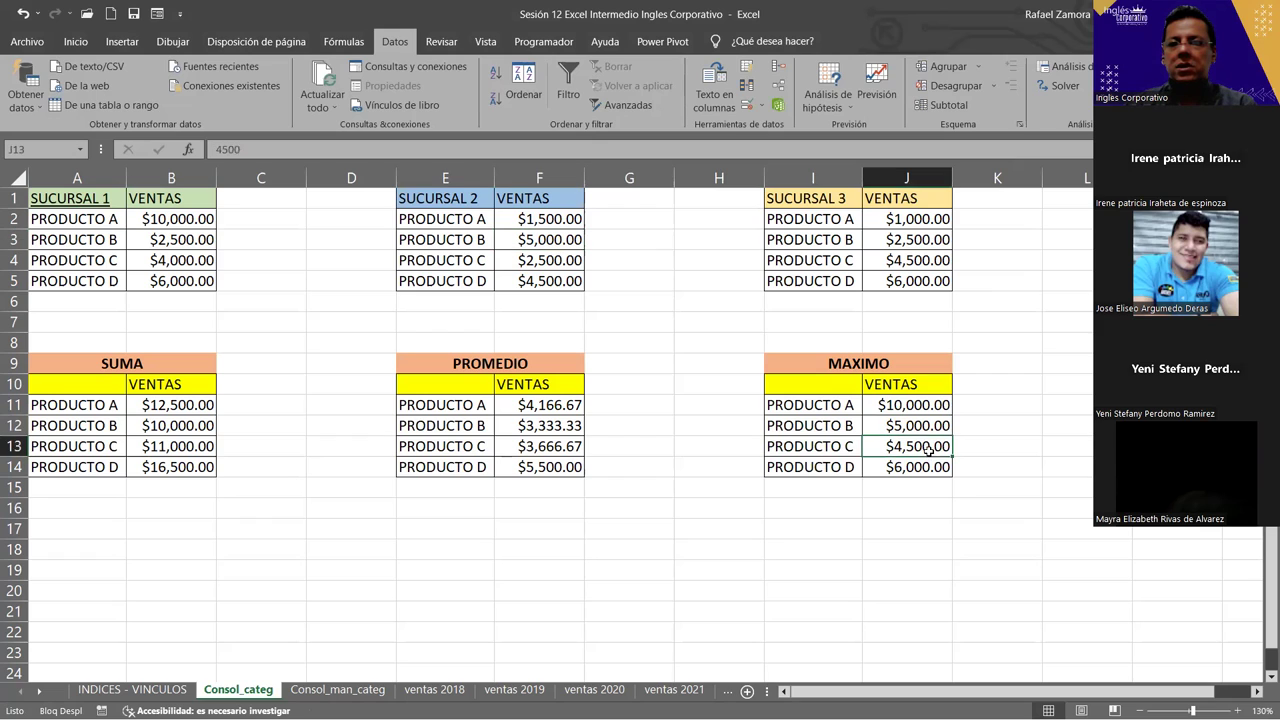
{"action": "left_click", "coordinate": [184, 268]}
{"action": "left_click", "coordinate": [538, 260]}
{"action": "left_click", "coordinate": [940, 259]}
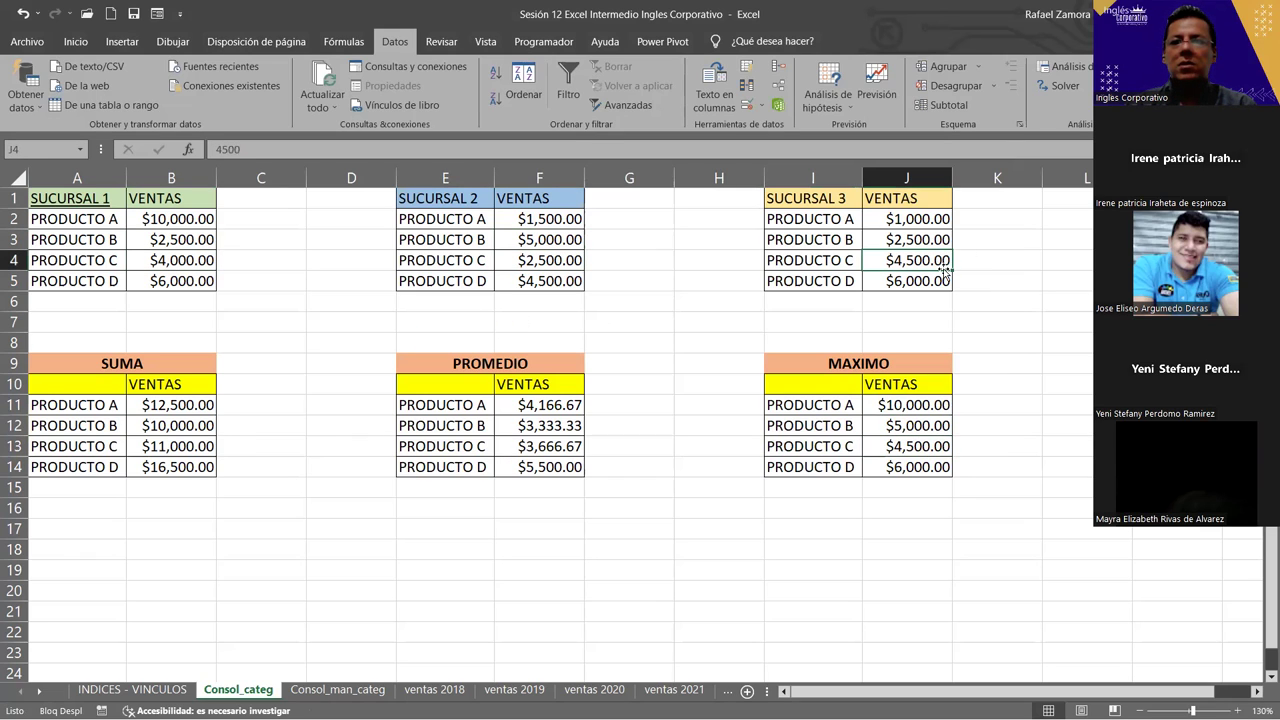
{"action": "left_click", "coordinate": [918, 468]}
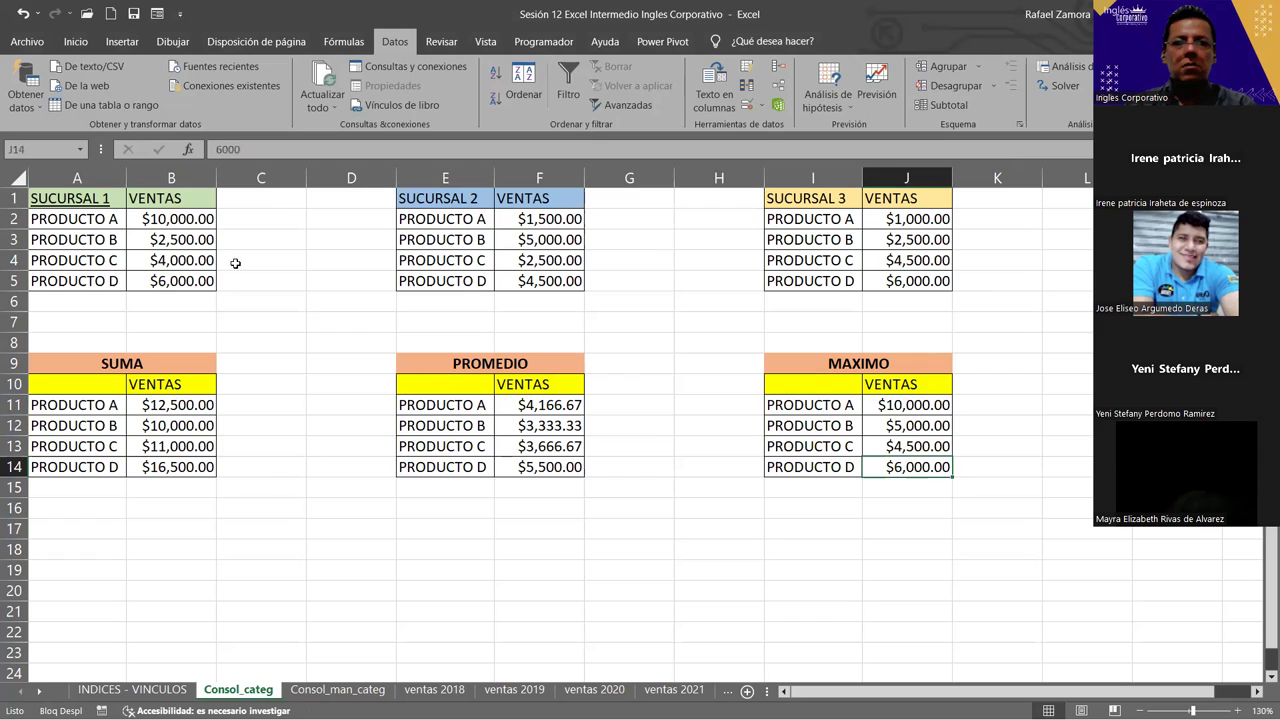
{"action": "left_click", "coordinate": [186, 282]}
{"action": "left_click", "coordinate": [563, 281]}
{"action": "left_click", "coordinate": [909, 262]}
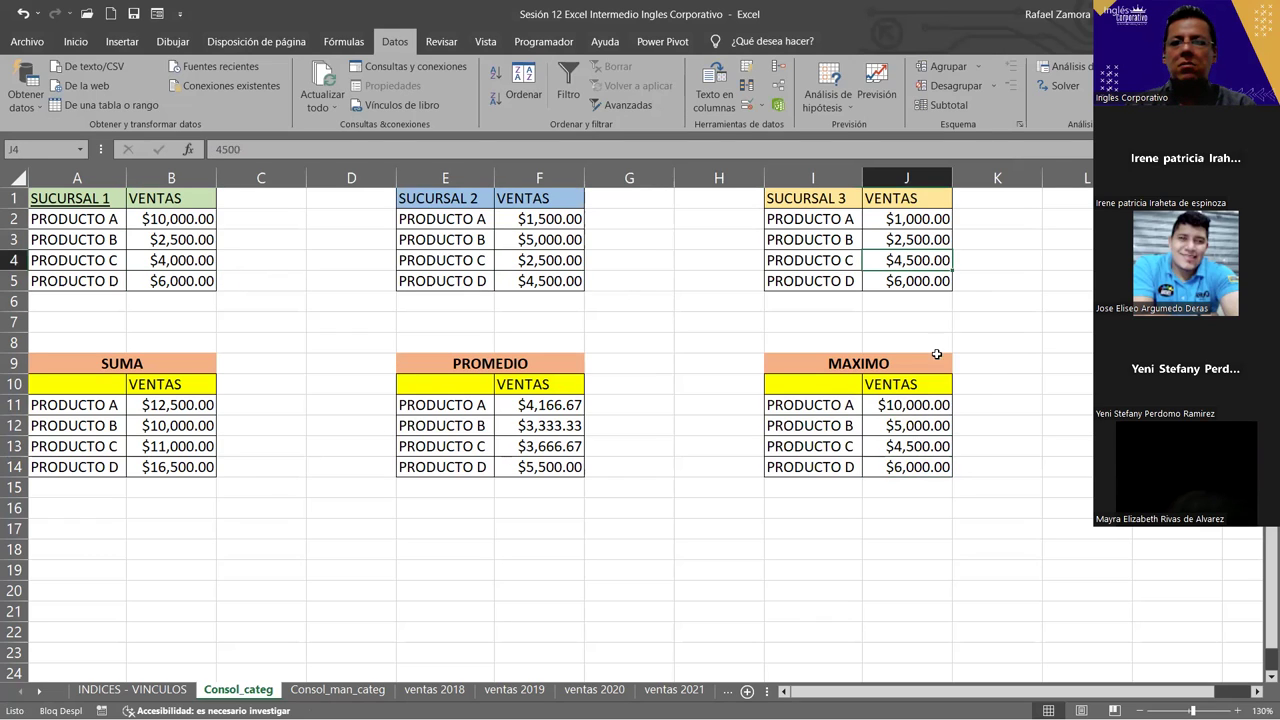
{"action": "left_click", "coordinate": [880, 464]}
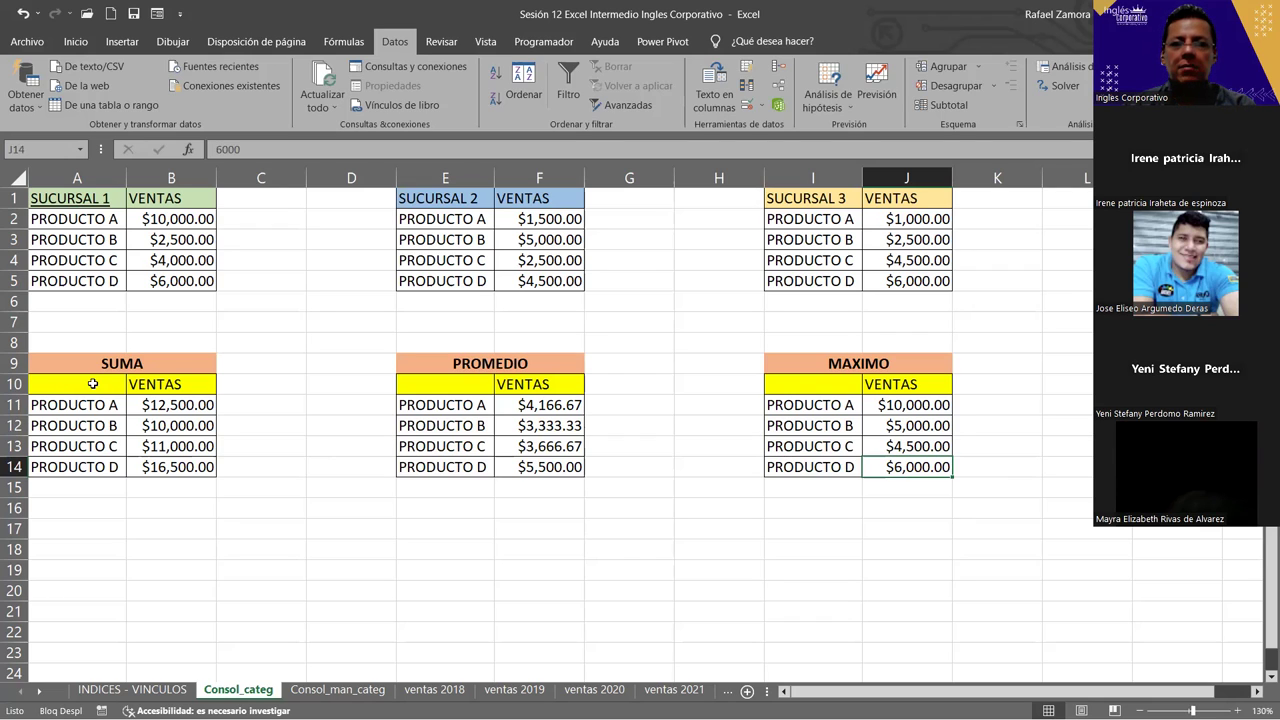
Delete the contents of A10:J14 across all three summary tables, then select B10.
{"action": "left_click", "coordinate": [97, 386]}
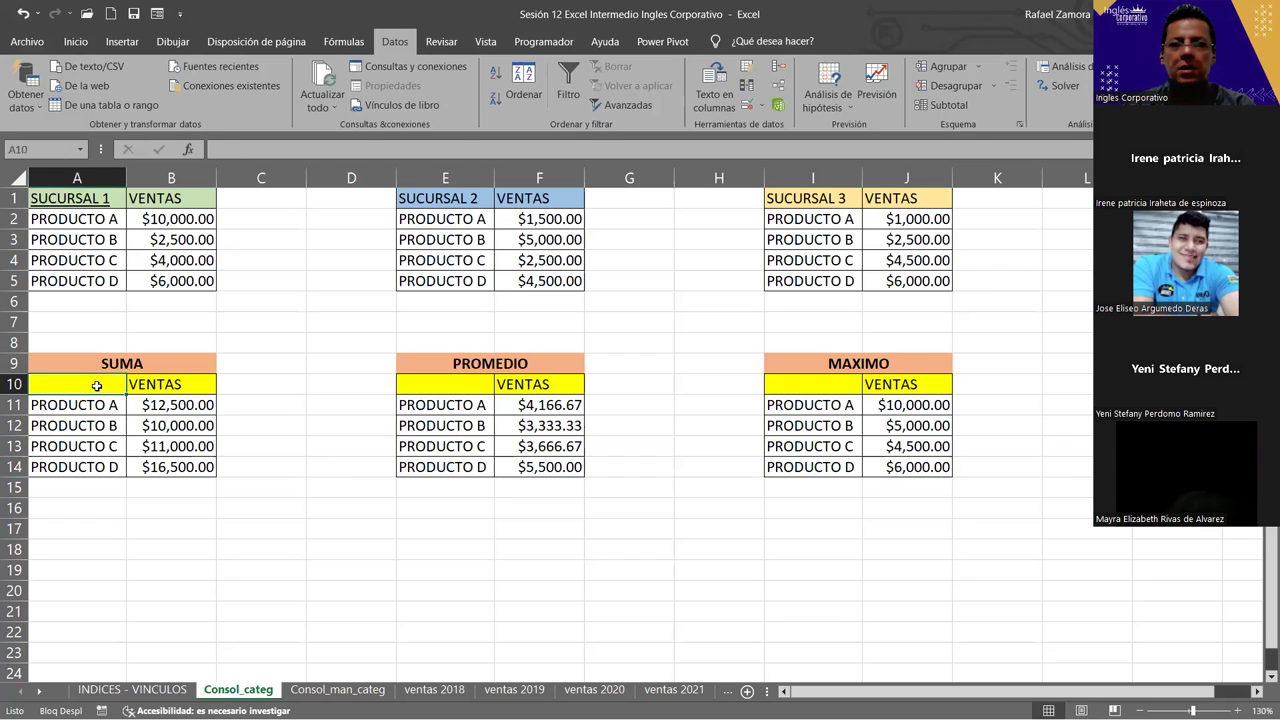
{"action": "left_click_drag", "start_coordinate": [97, 386], "coordinate": [352, 466]}
{"action": "mouse_move", "coordinate": [918, 503]}
{"action": "left_mouse_down"}
{"action": "mouse_move", "coordinate": [954, 470]}
{"action": "mouse_move", "coordinate": [940, 470]}
{"action": "left_mouse_up"}
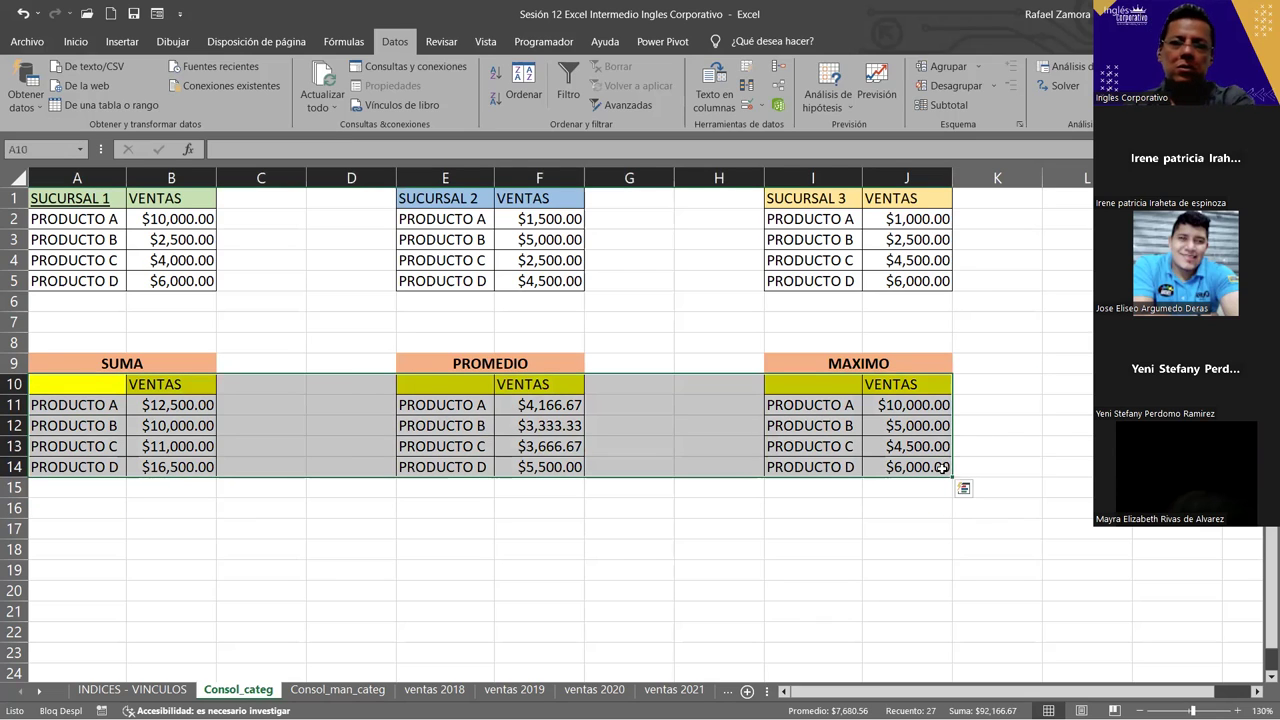
{"action": "key", "text": "Delete"}
{"action": "left_click", "coordinate": [575, 548]}
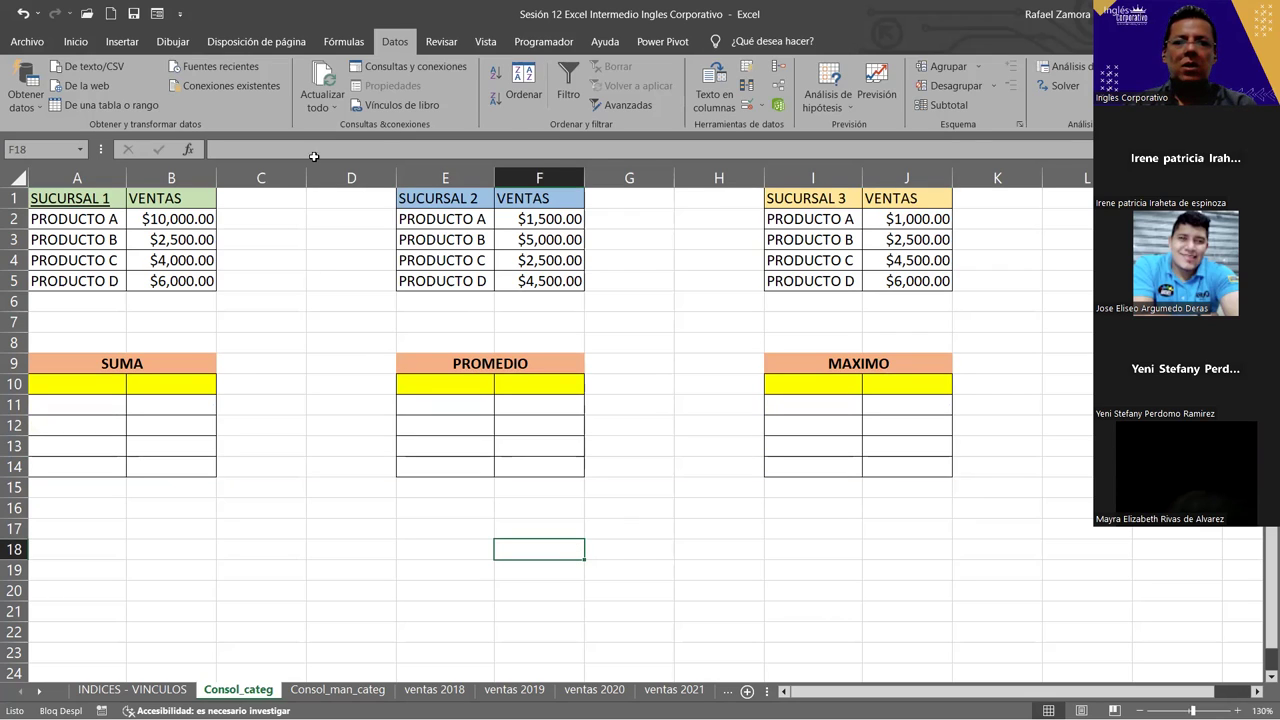
{"action": "left_click", "coordinate": [165, 385]}
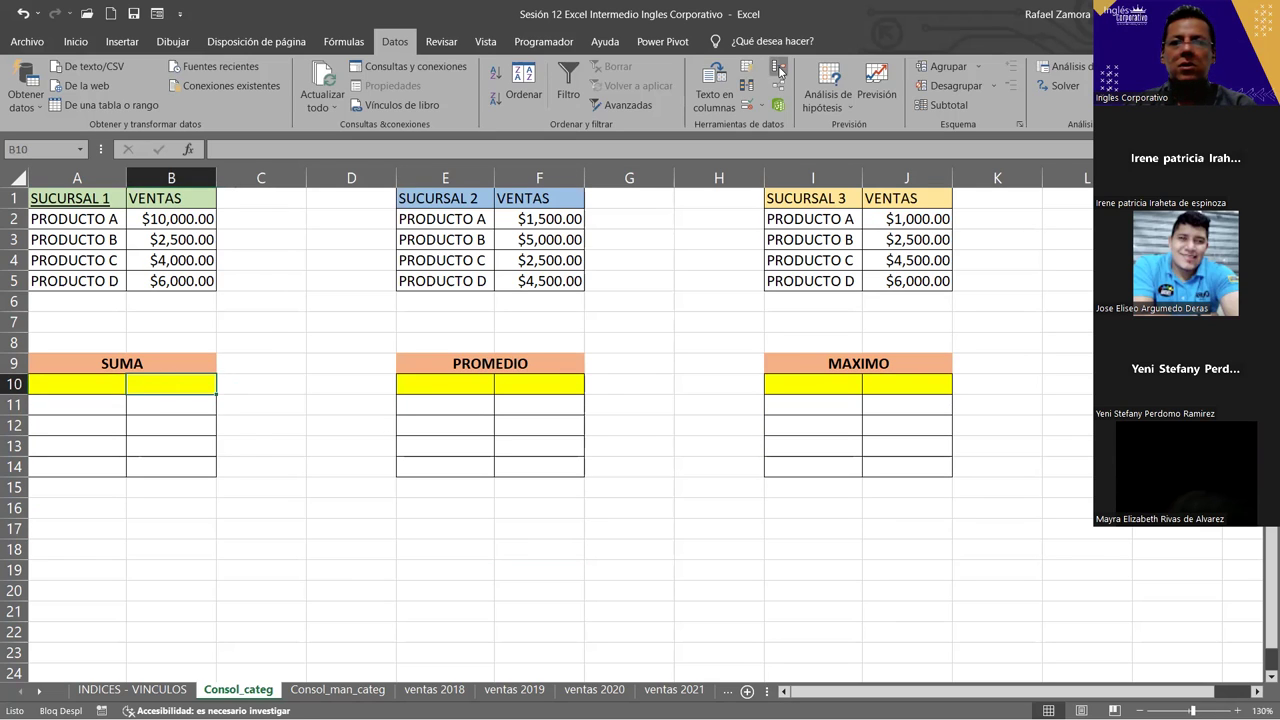
Remove the leftover A2:B5, E2:F5 and I2:J5 references and set the function to Suma.
{"action": "left_click", "coordinate": [779, 68]}
{"action": "left_click_drag", "start_coordinate": [478, 318], "coordinate": [742, 103]}
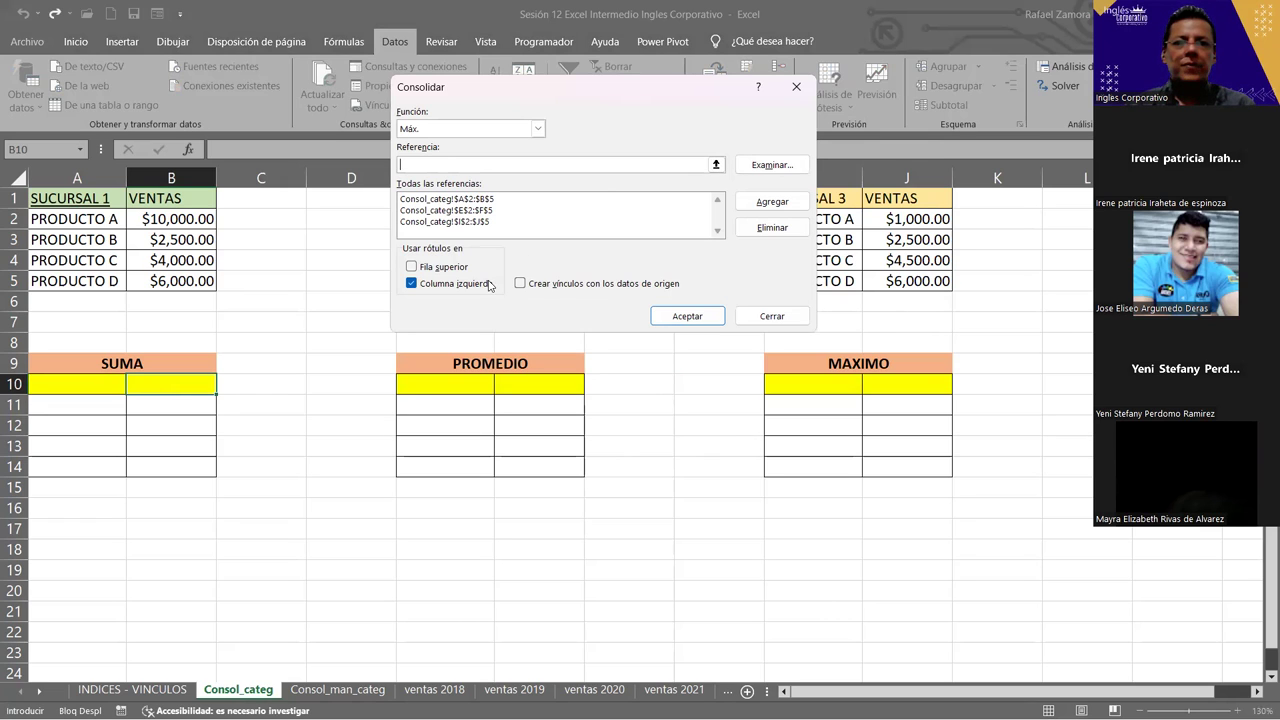
{"action": "left_click", "coordinate": [476, 210]}
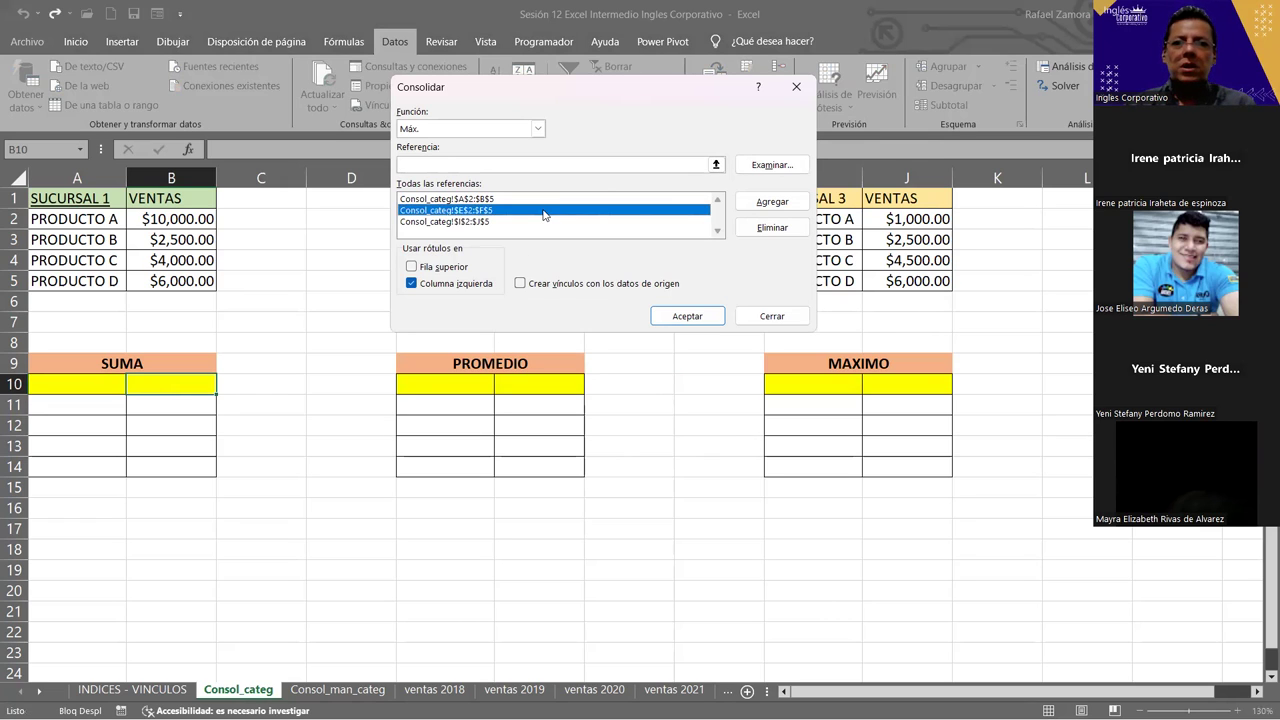
{"action": "left_click", "coordinate": [772, 228]}
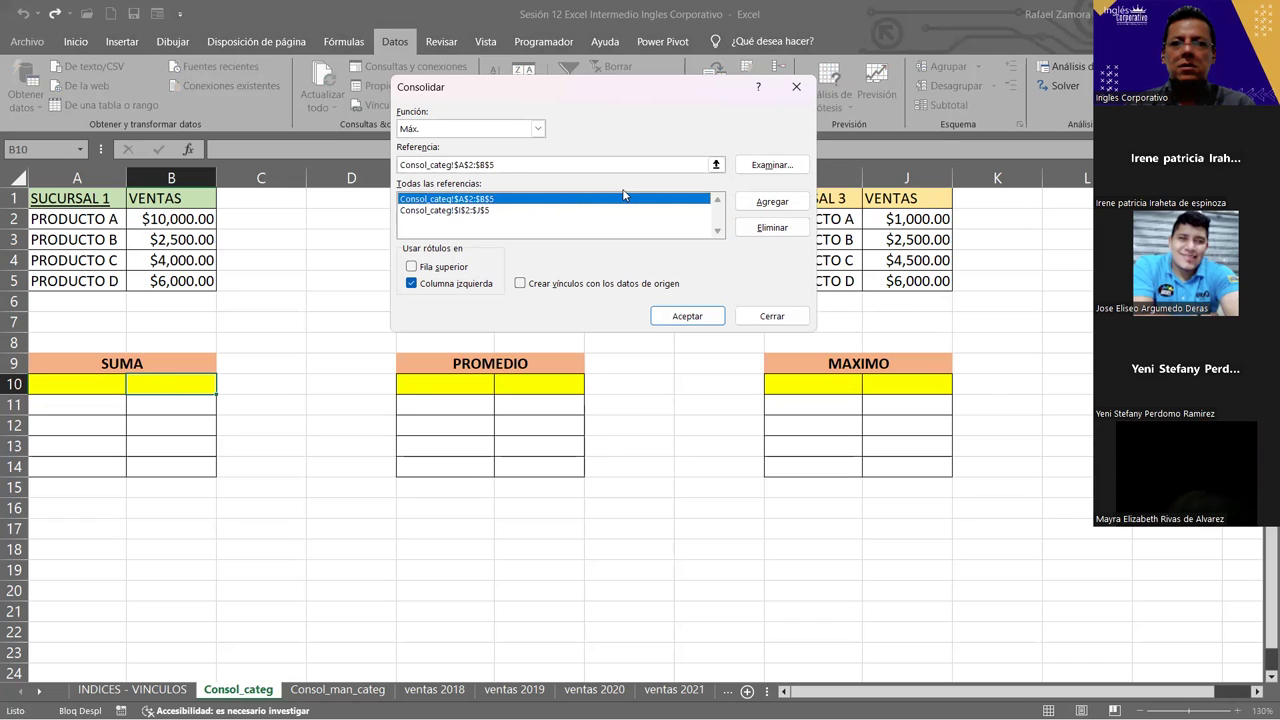
{"action": "left_click", "coordinate": [772, 230]}
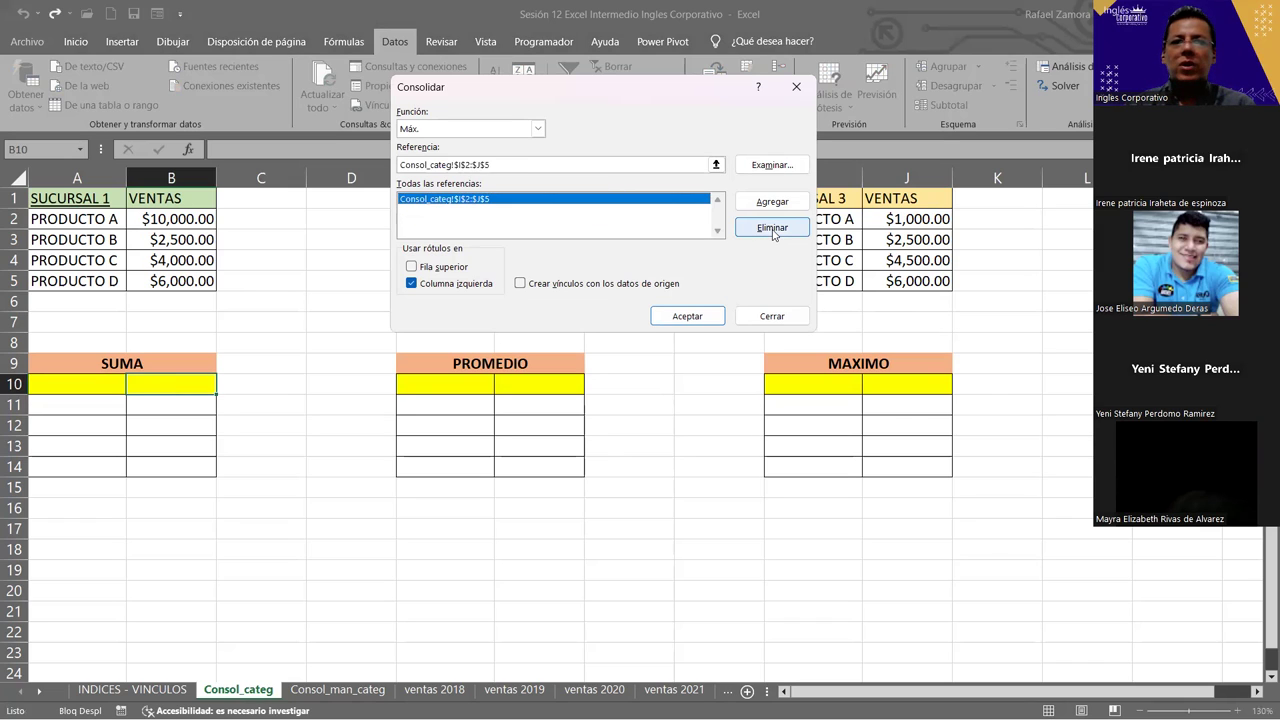
{"action": "left_click", "coordinate": [772, 229]}
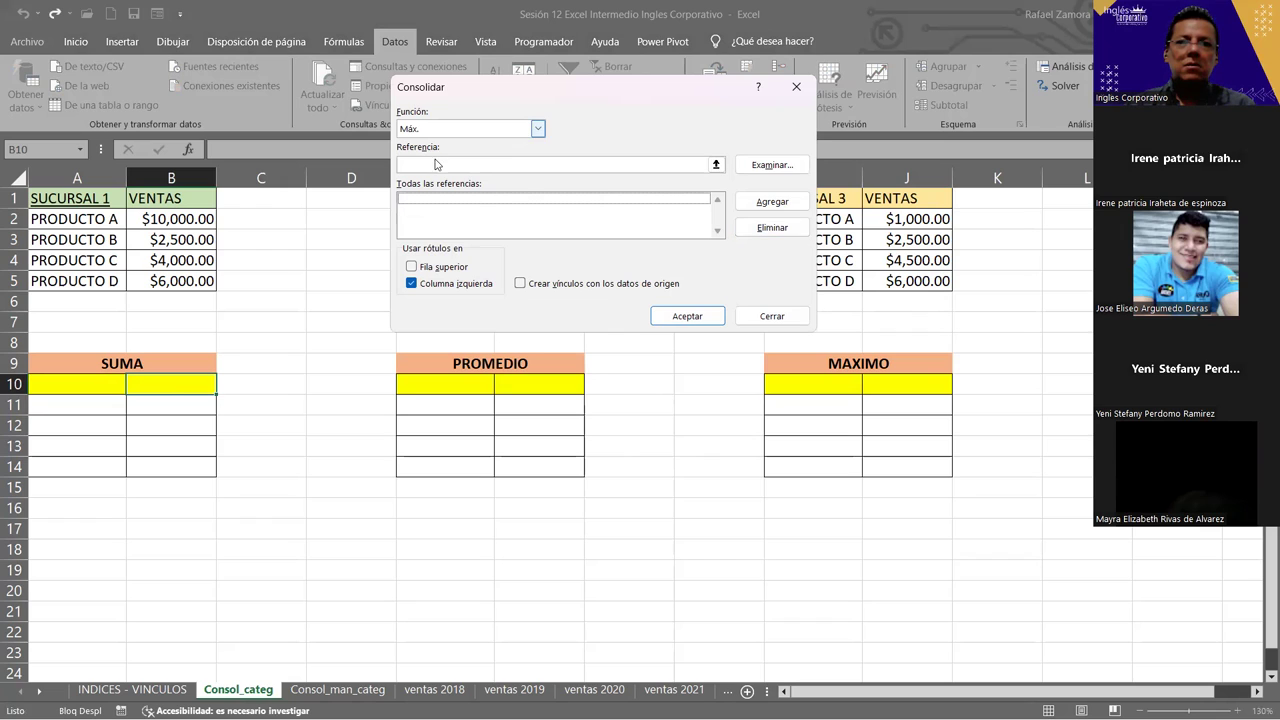
{"action": "left_click", "coordinate": [436, 128]}
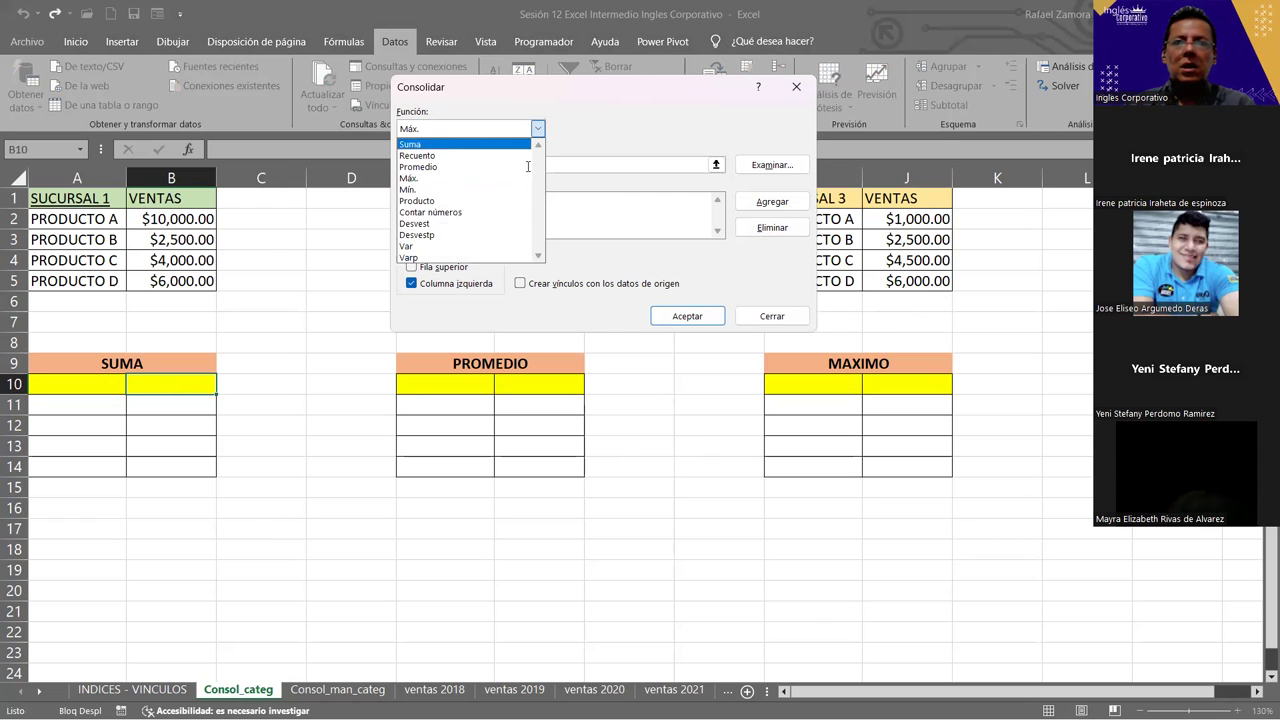
{"action": "key", "text": "Return"}
{"action": "key", "text": "Tab"}
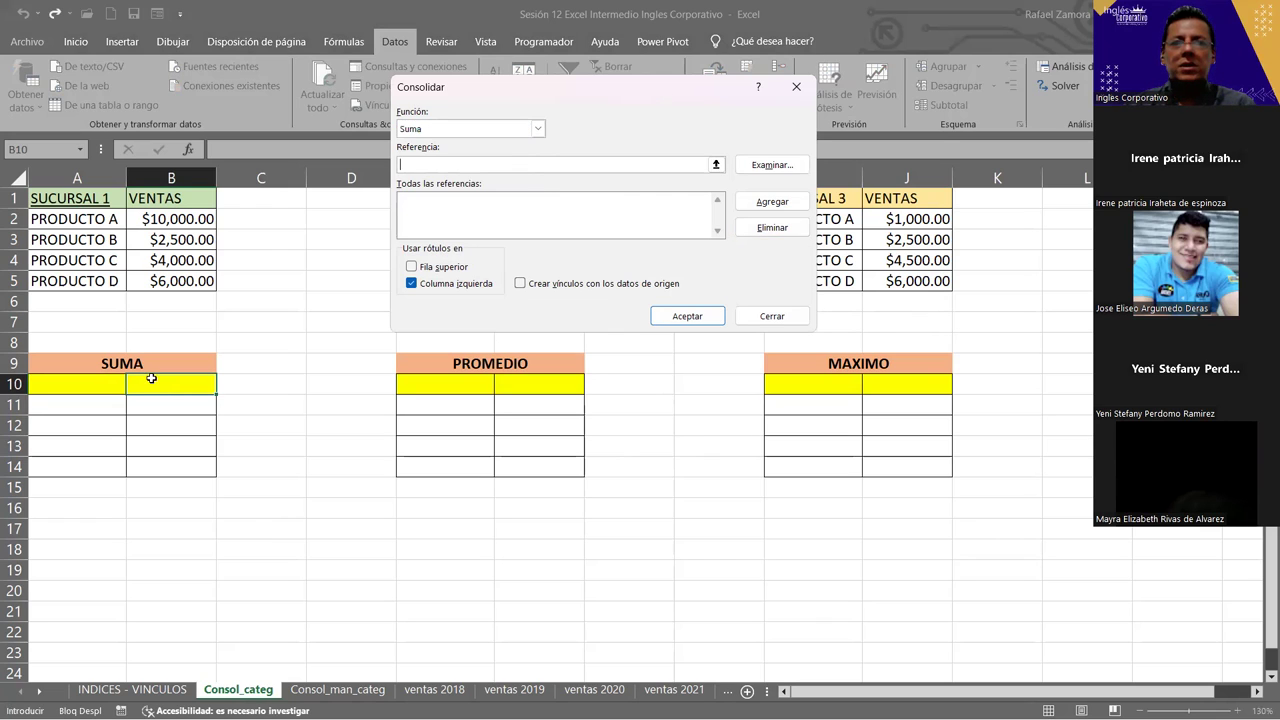
Add B1:B5, F1:F5 and J1:J5 with only top-row labels and consolidate into SUMA.
{"action": "left_click", "coordinate": [177, 198]}
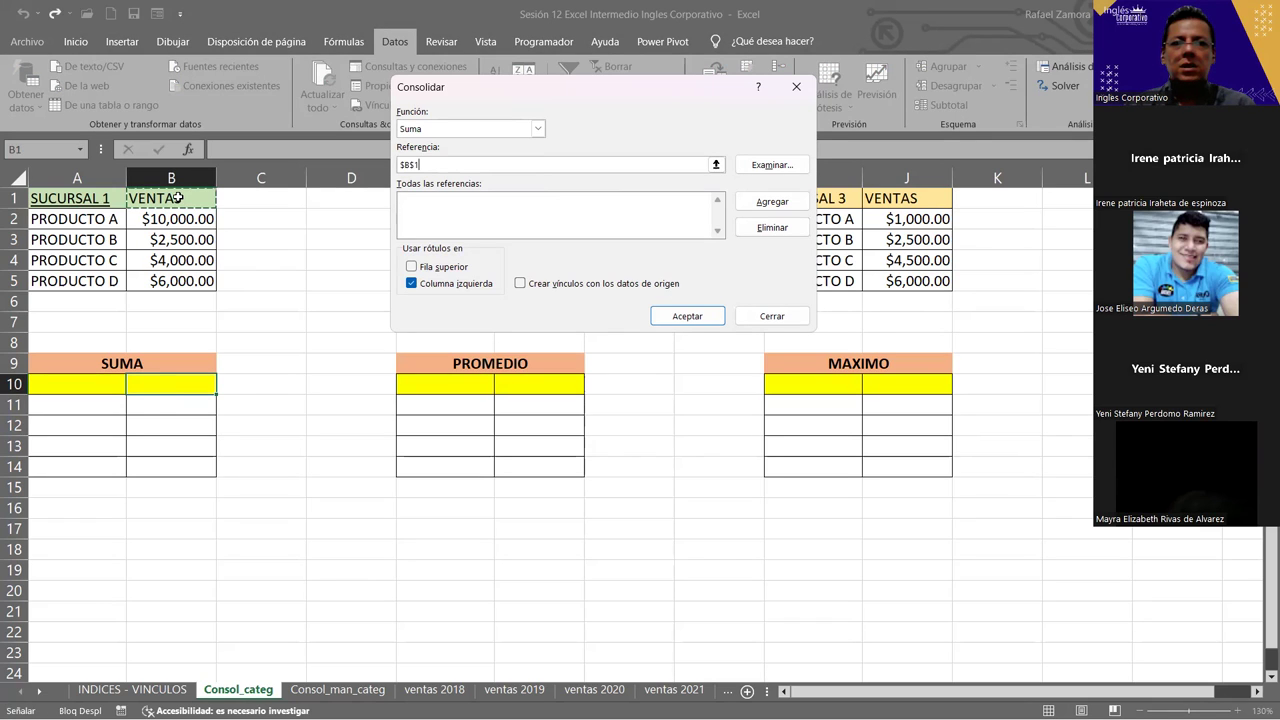
{"action": "left_click", "coordinate": [170, 280], "text": "shift"}
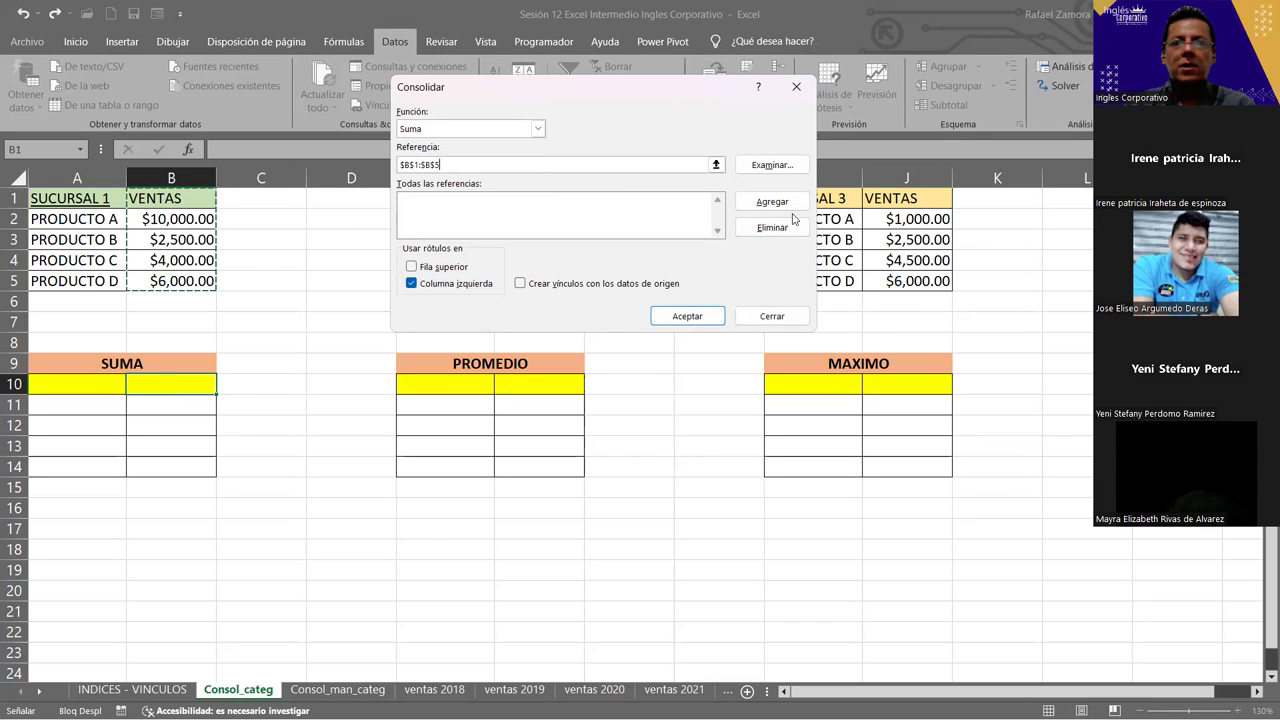
{"action": "key", "text": "alt+a"}
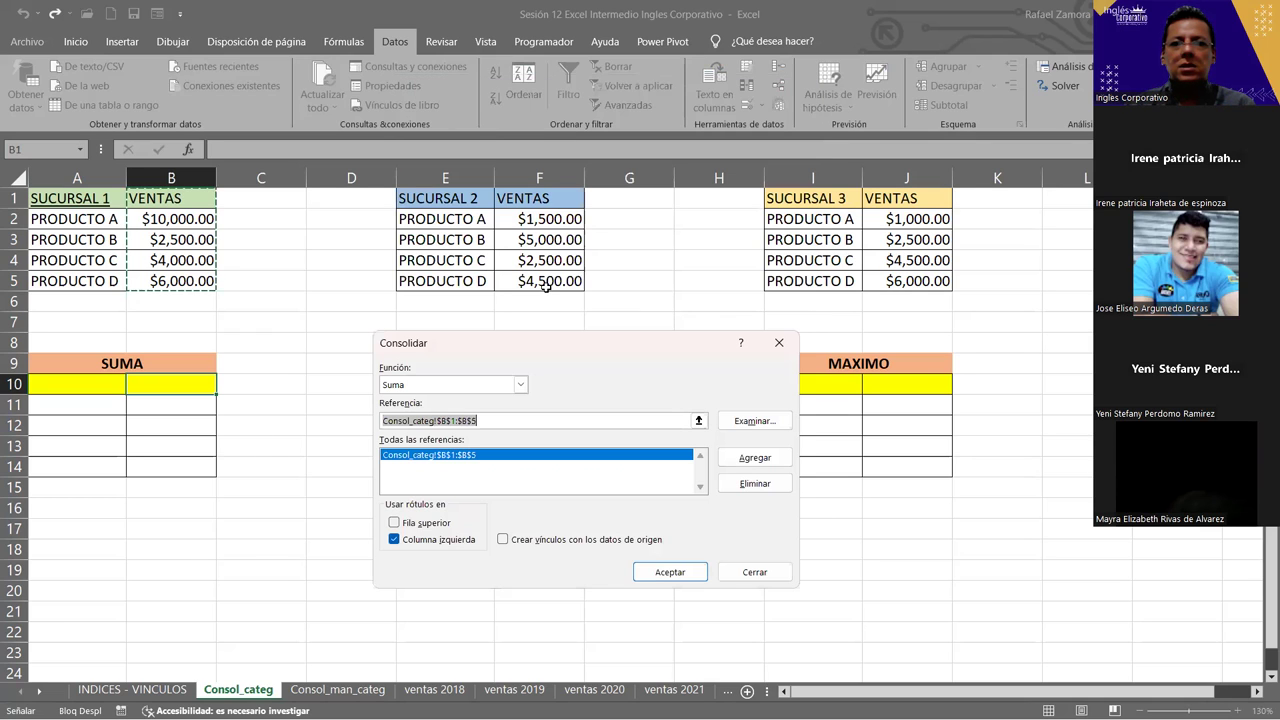
{"action": "left_click", "coordinate": [758, 457]}
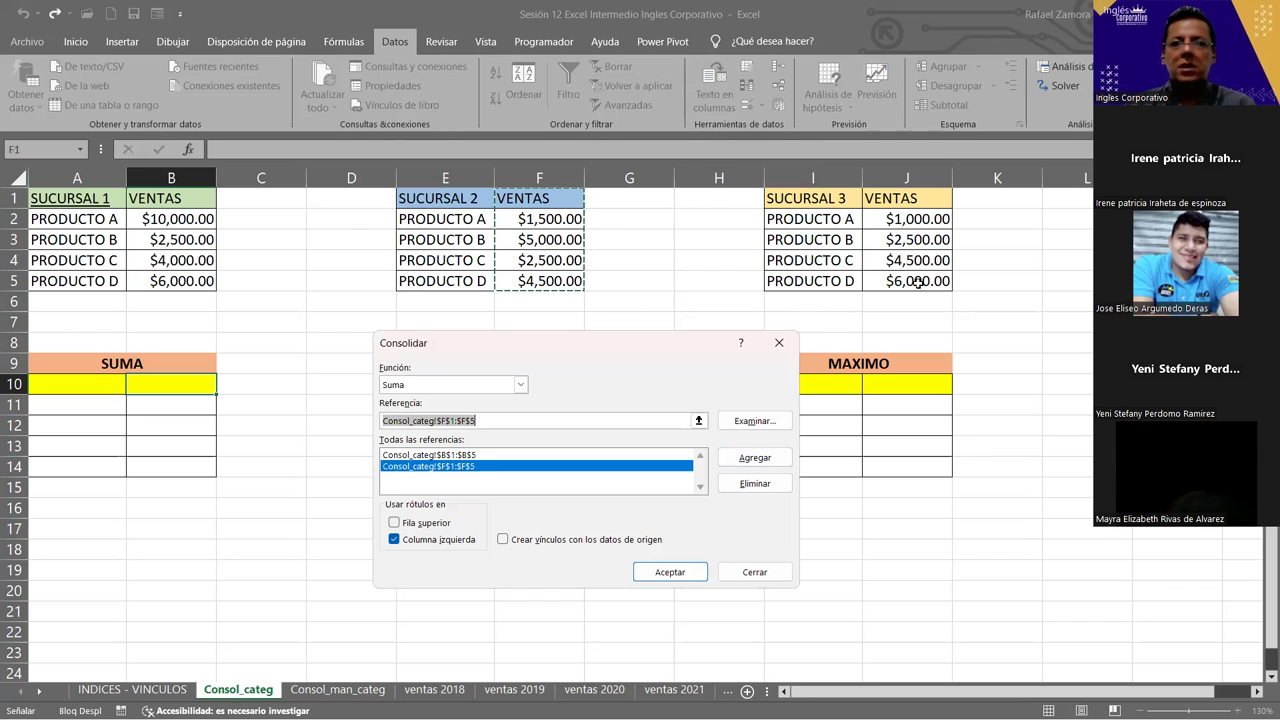
{"action": "left_click", "coordinate": [754, 457]}
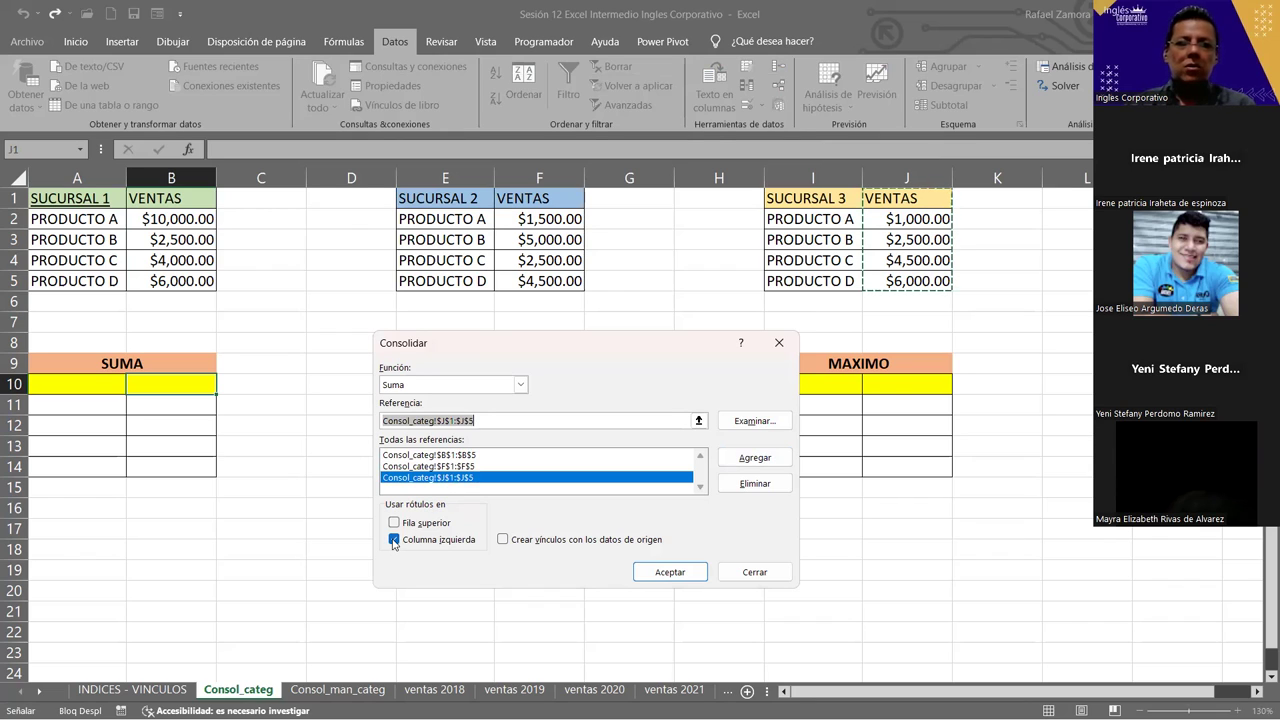
{"action": "left_click", "coordinate": [393, 541]}
{"action": "left_click", "coordinate": [394, 523]}
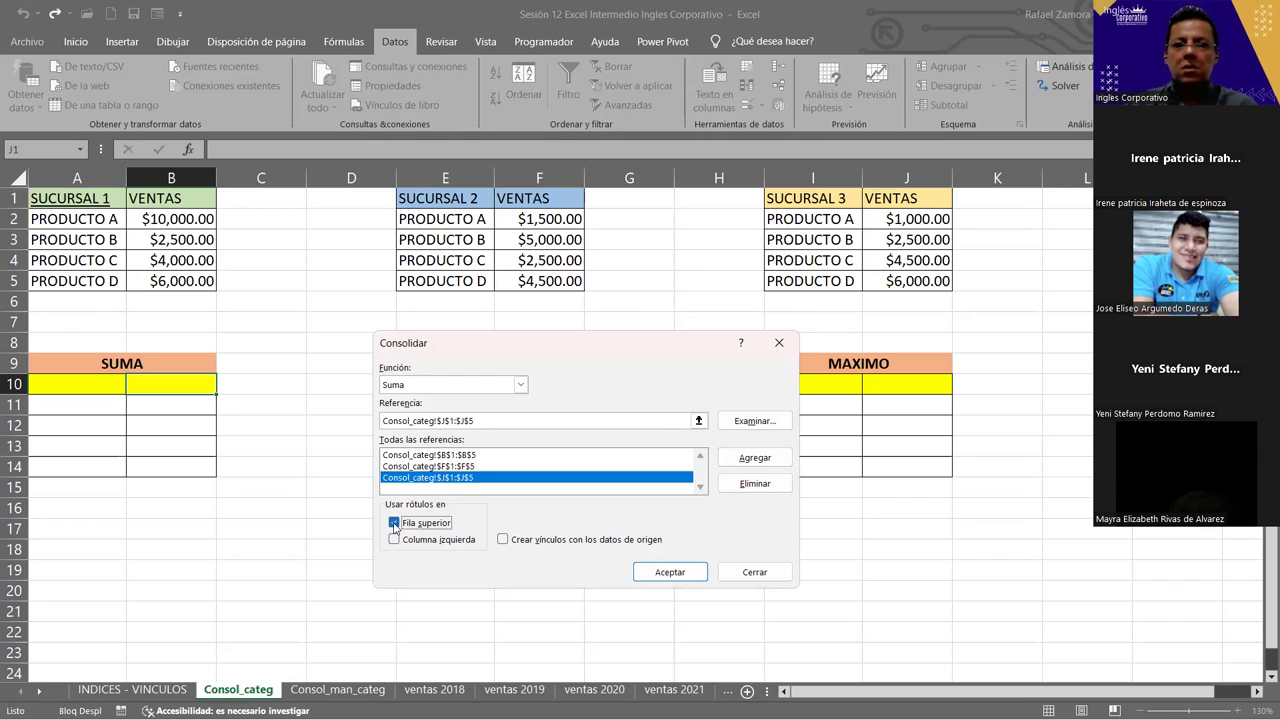
{"action": "left_click", "coordinate": [673, 571]}
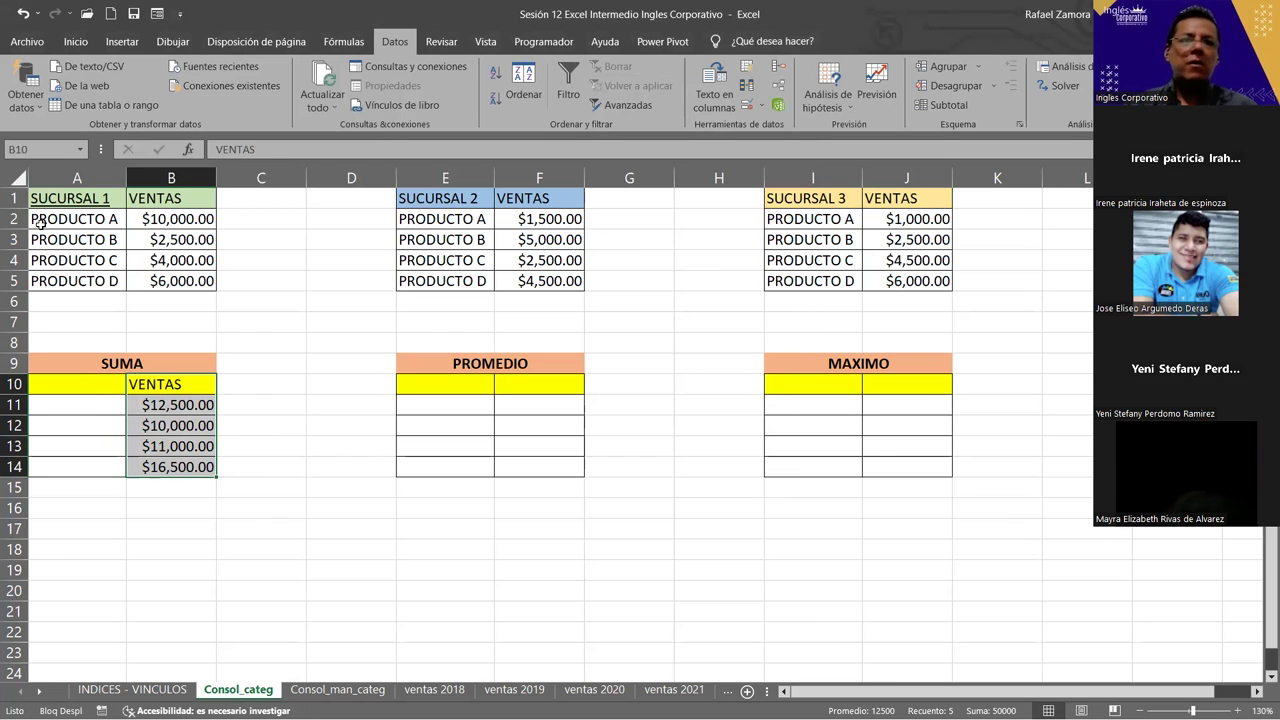
{"action": "left_click_drag", "start_coordinate": [40, 222], "coordinate": [149, 281]}
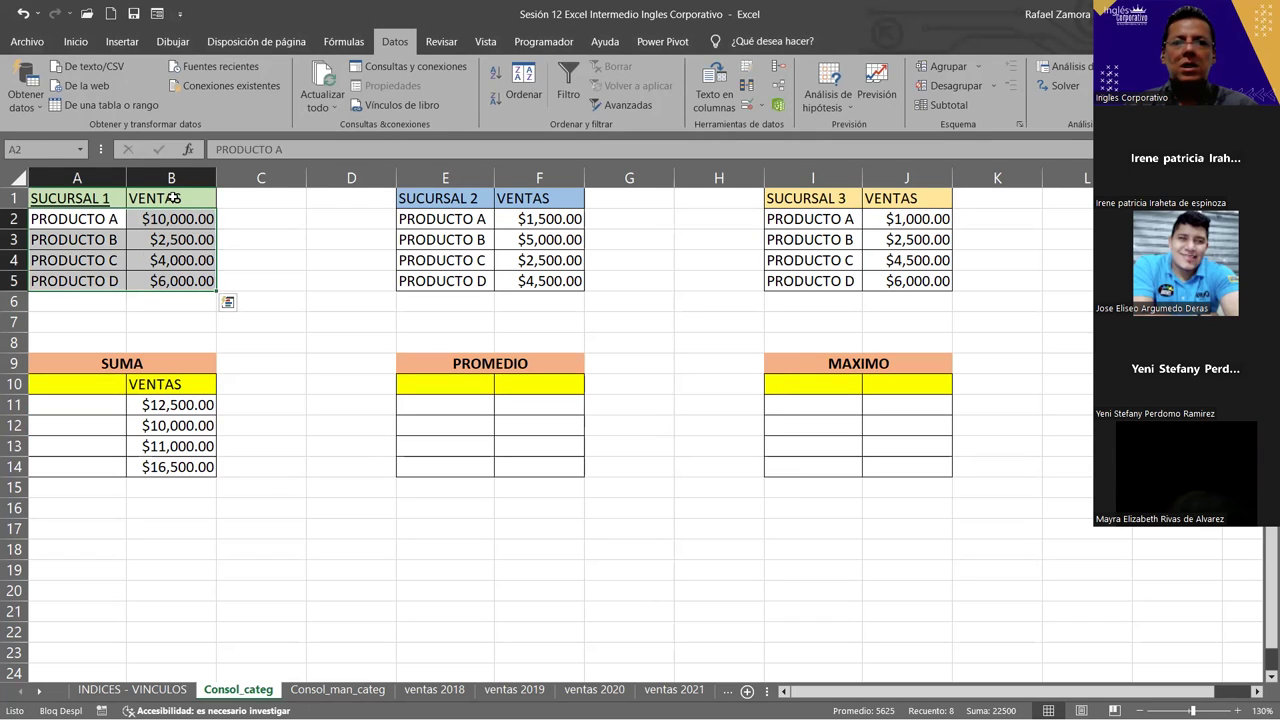
{"action": "left_click_drag", "start_coordinate": [174, 198], "coordinate": [178, 280]}
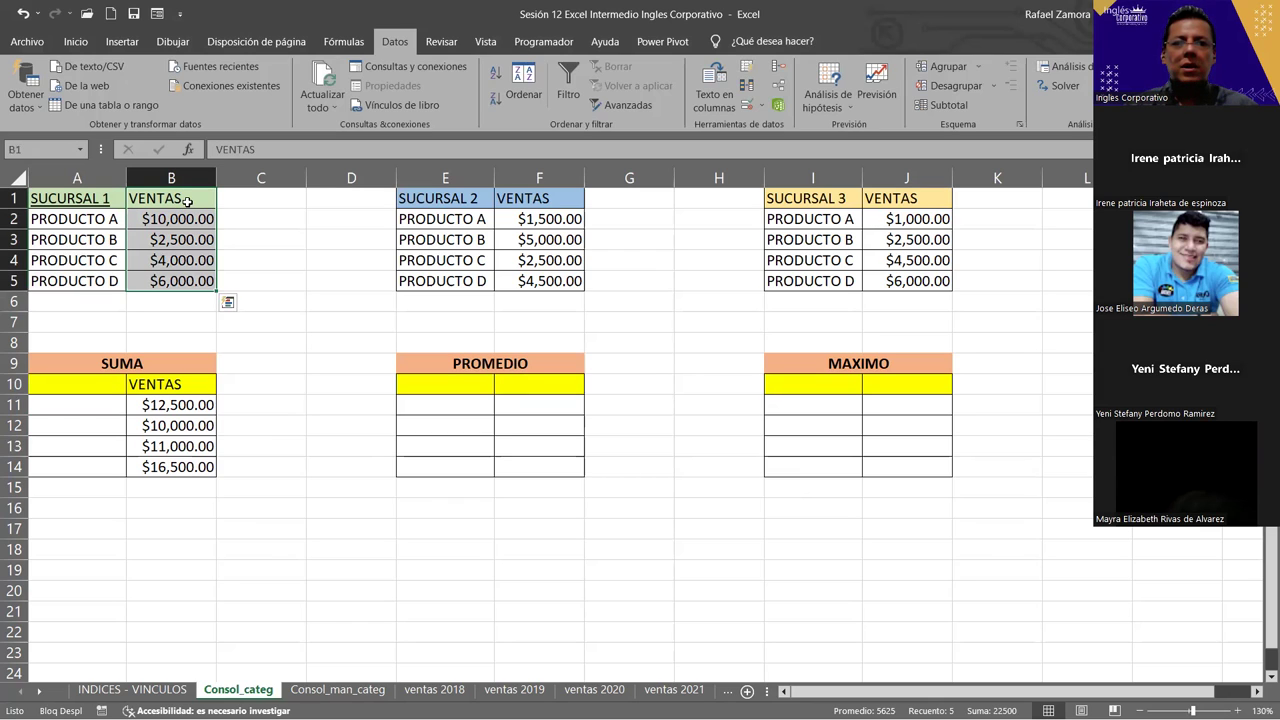
{"action": "left_click", "coordinate": [190, 383]}
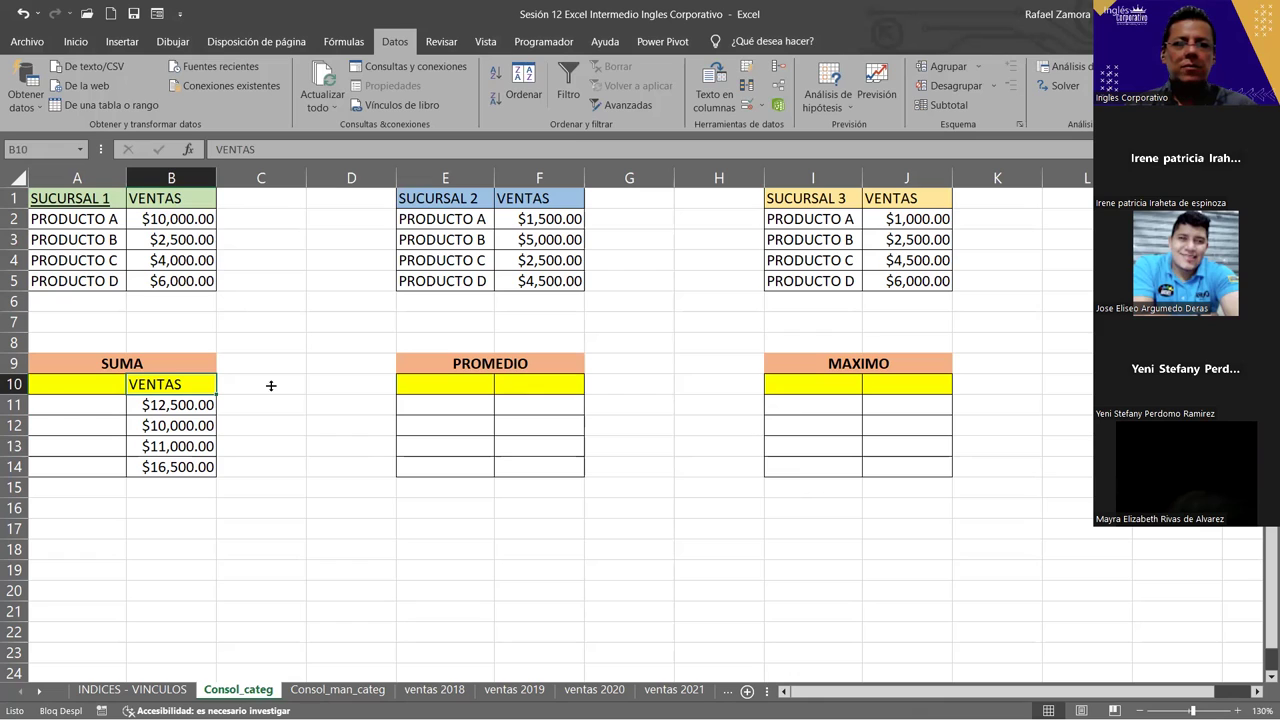
Delete the VENTAS heading and four totals in A10:B14 of the SUMA table.
{"action": "left_click", "coordinate": [108, 385]}
{"action": "left_click", "coordinate": [188, 467], "text": "shift"}
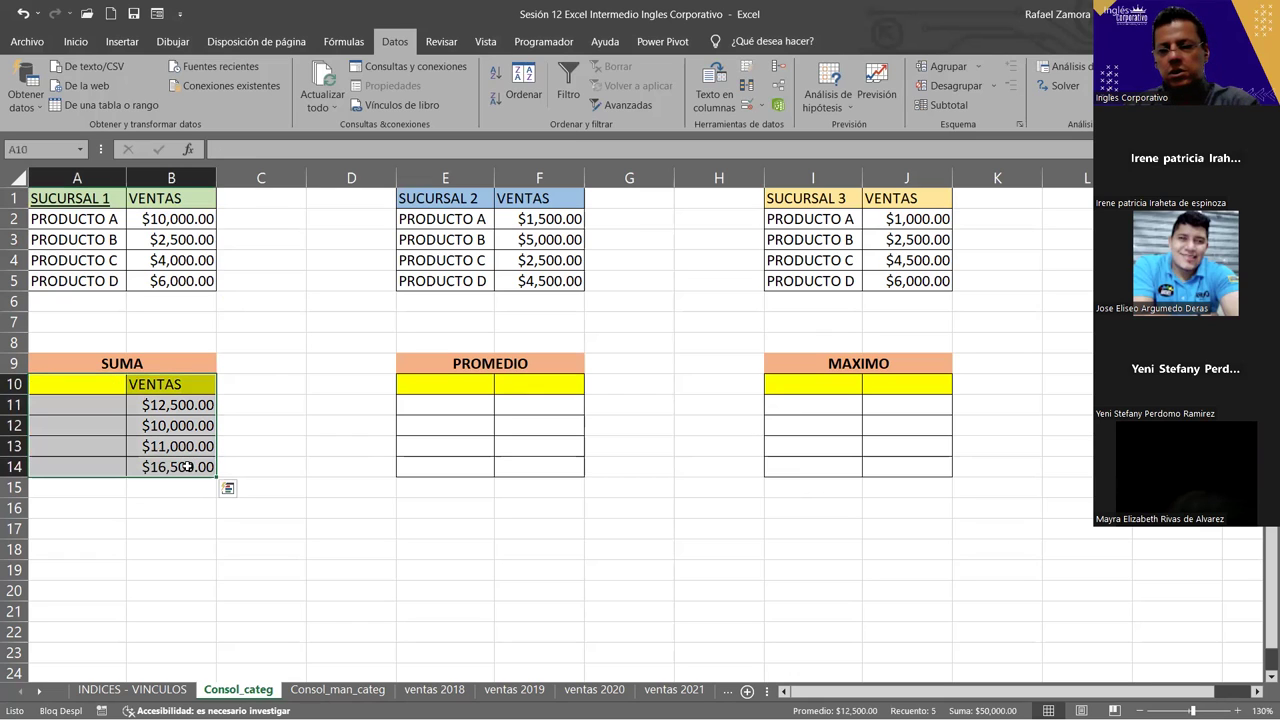
{"action": "key", "text": "Delete"}
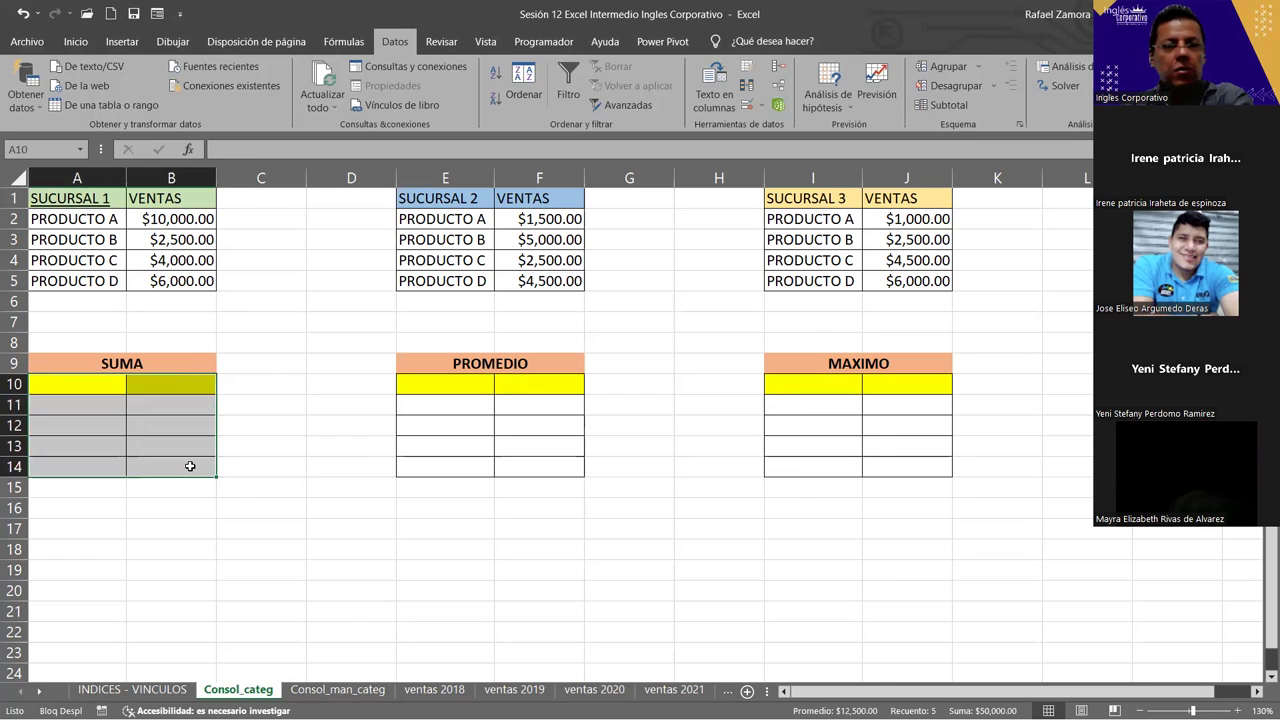
{"action": "left_click", "coordinate": [308, 481]}
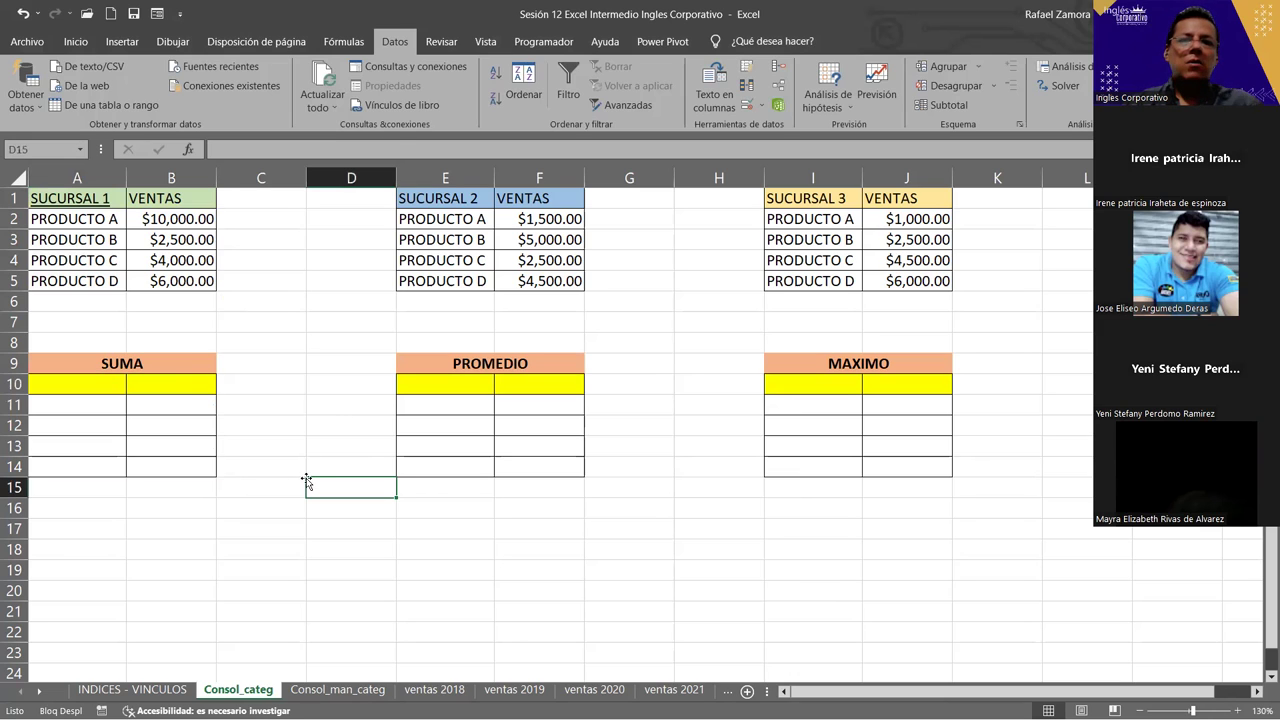
Check the emptied SUMA, PROMEDIO and MAXIMO tables by selecting their headings and row 10.
{"action": "mouse_move", "coordinate": [94, 380]}
{"action": "left_mouse_down"}
{"action": "mouse_move", "coordinate": [976, 516]}
{"action": "mouse_move", "coordinate": [891, 486]}
{"action": "left_mouse_up"}
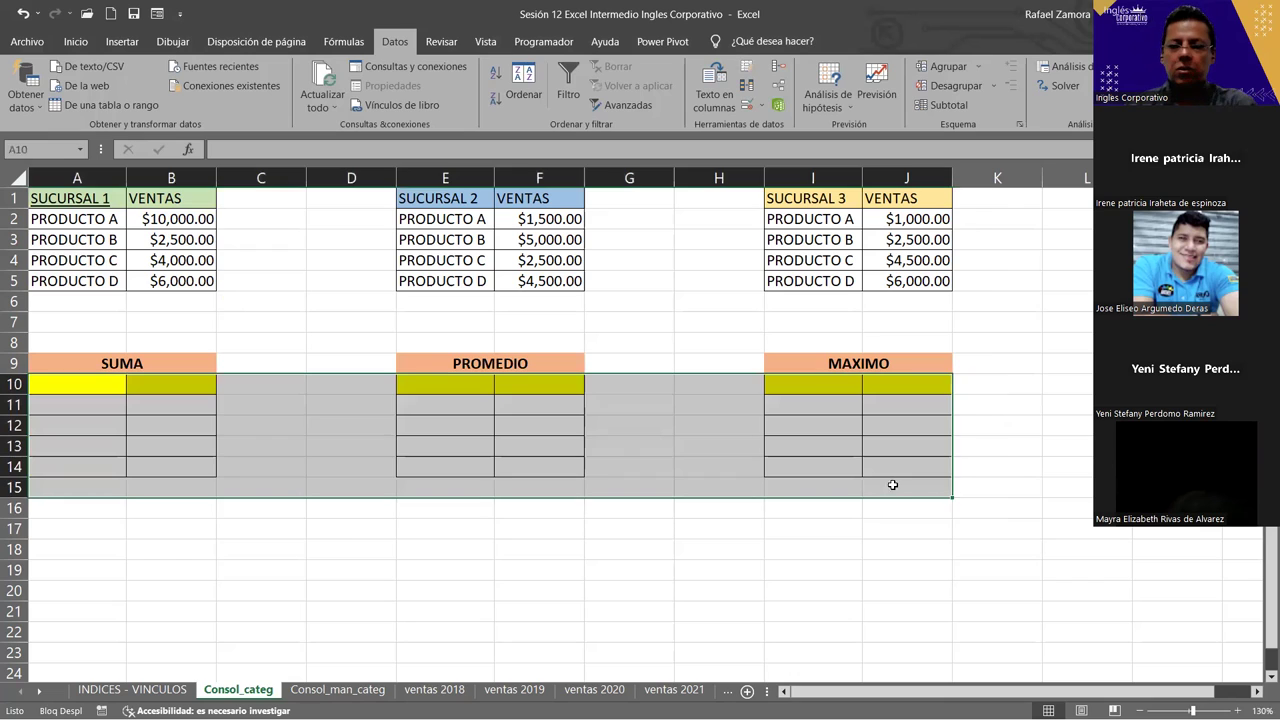
{"action": "left_click", "coordinate": [880, 426]}
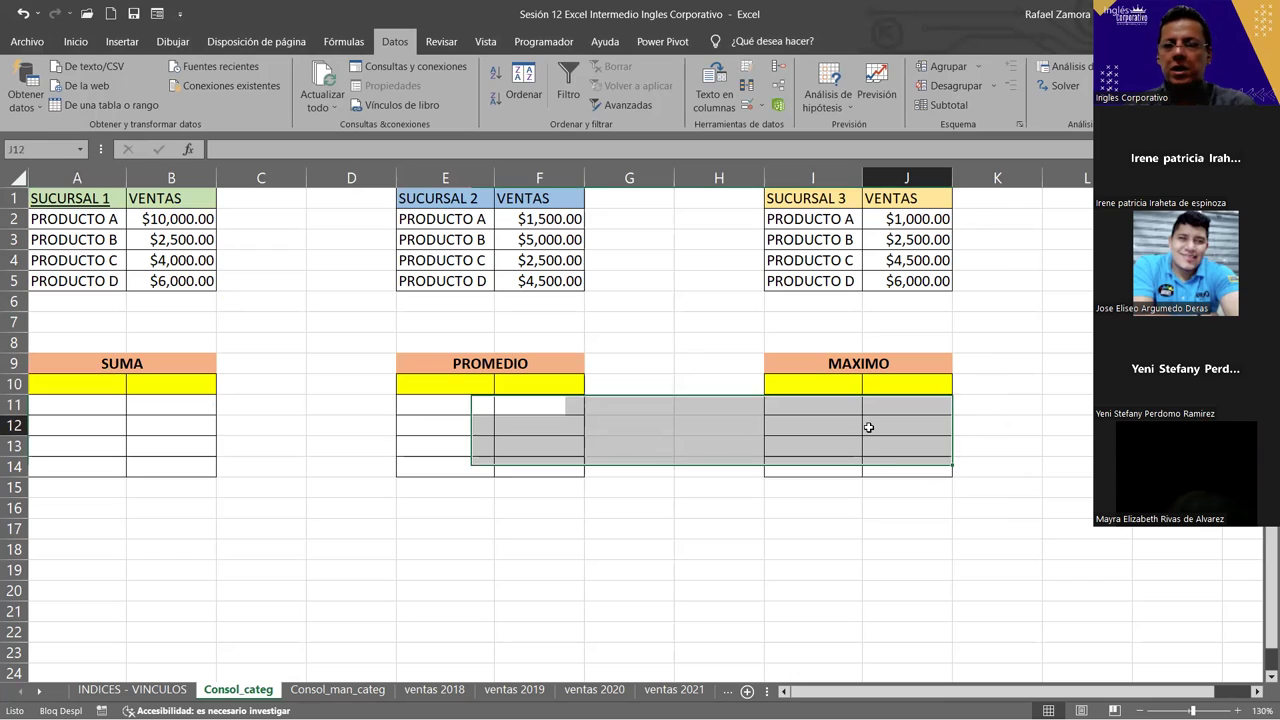
{"action": "left_click", "coordinate": [149, 368]}
{"action": "left_click", "coordinate": [497, 372]}
{"action": "left_click", "coordinate": [848, 360]}
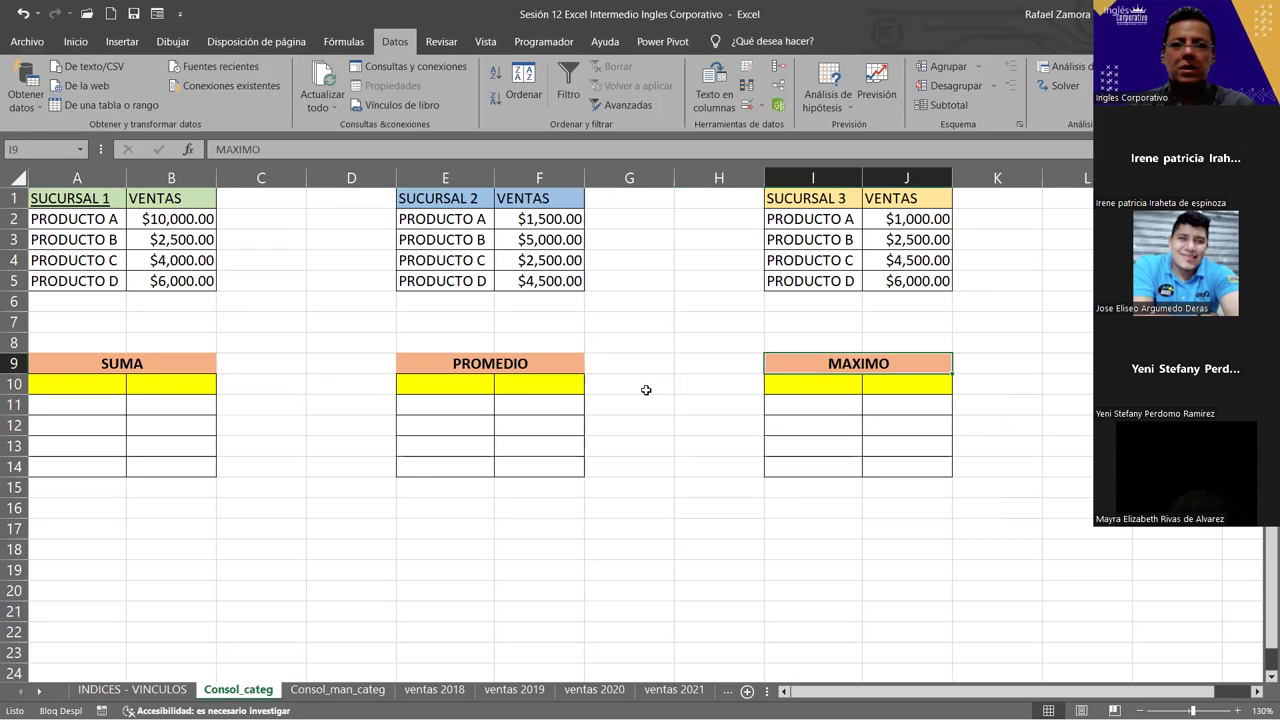
{"action": "left_click", "coordinate": [122, 383]}
{"action": "left_click_drag", "start_coordinate": [323, 387], "coordinate": [888, 386]}
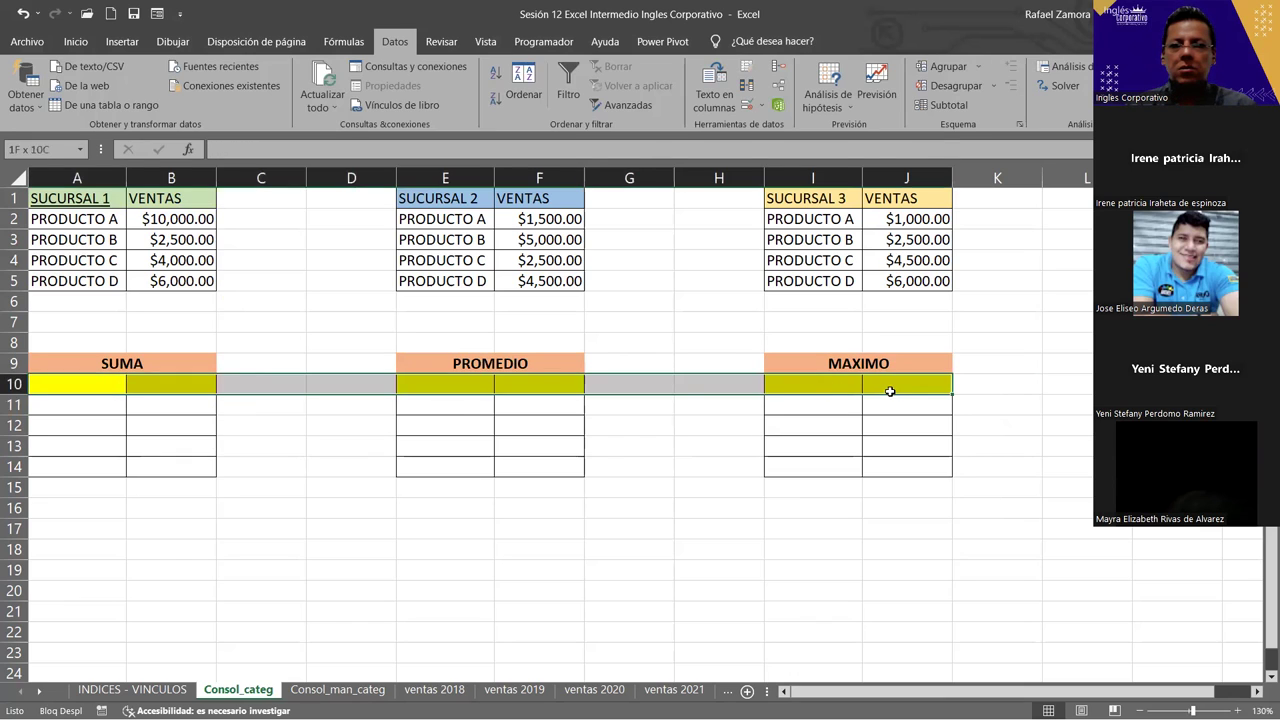
{"action": "left_click", "coordinate": [170, 425]}
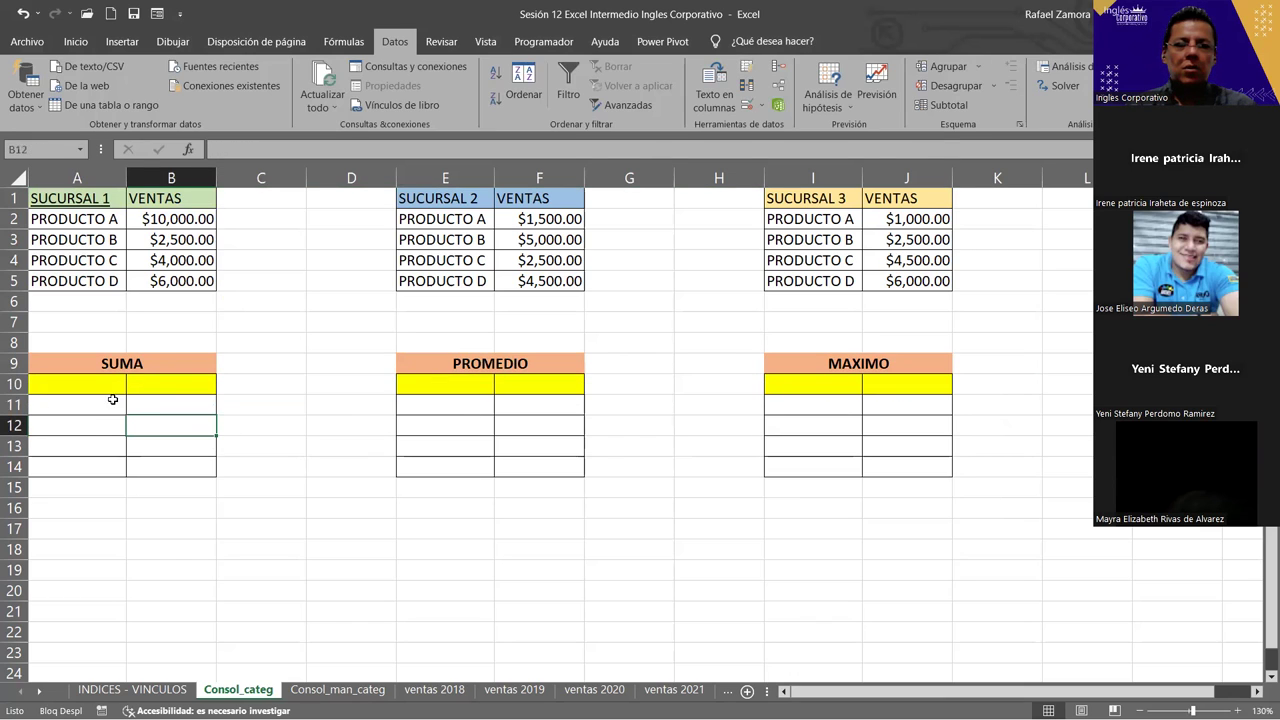
{"action": "left_click", "coordinate": [448, 496]}
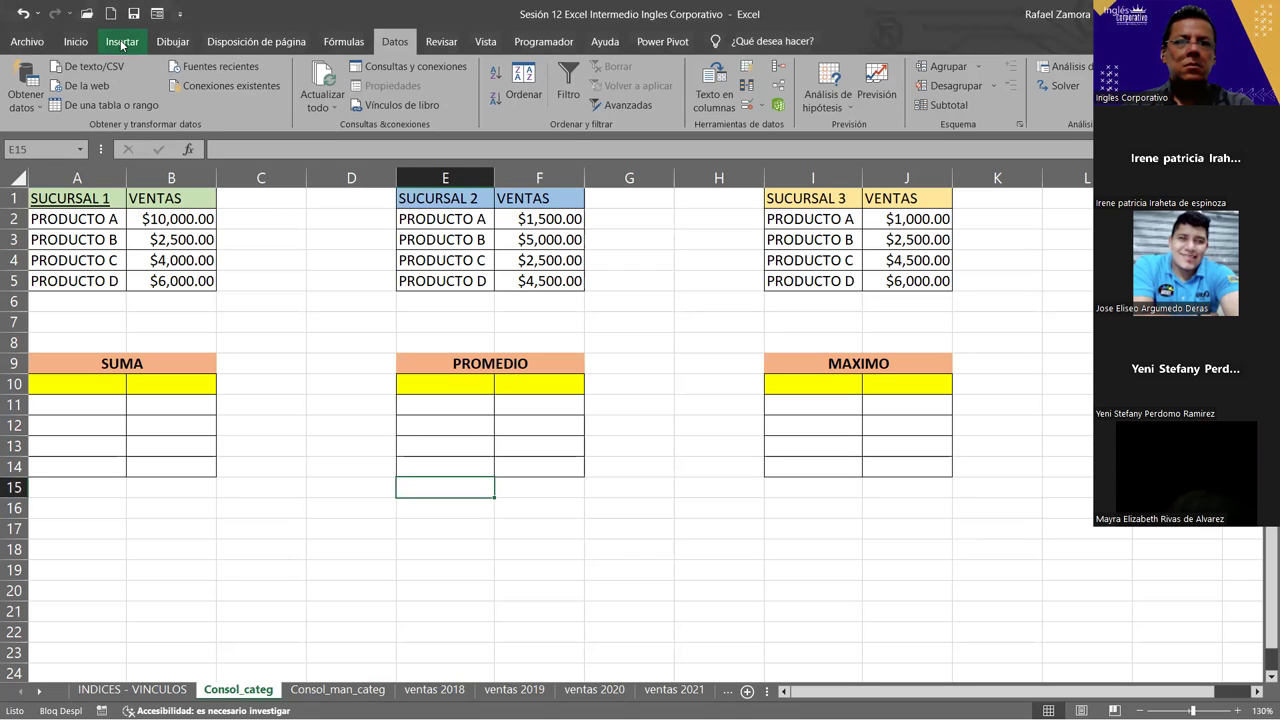
{"action": "left_click", "coordinate": [90, 405]}
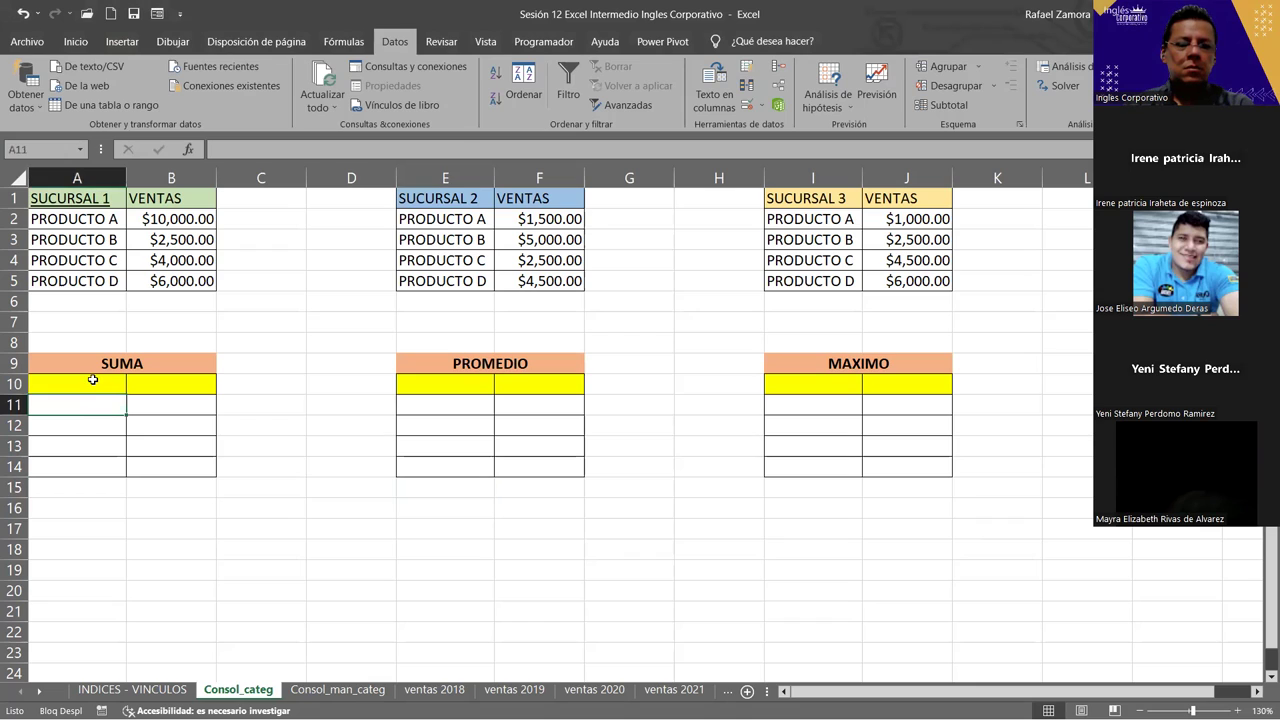
{"action": "left_click", "coordinate": [92, 380]}
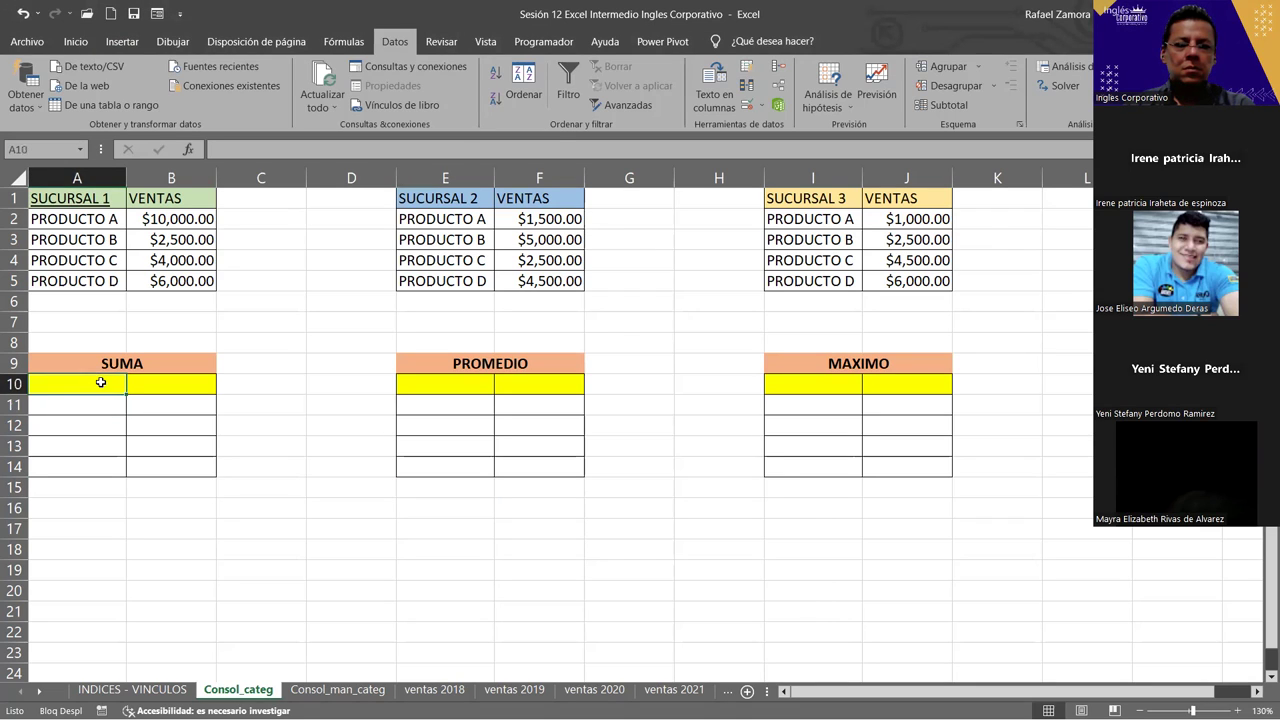
{"action": "left_click", "coordinate": [738, 360]}
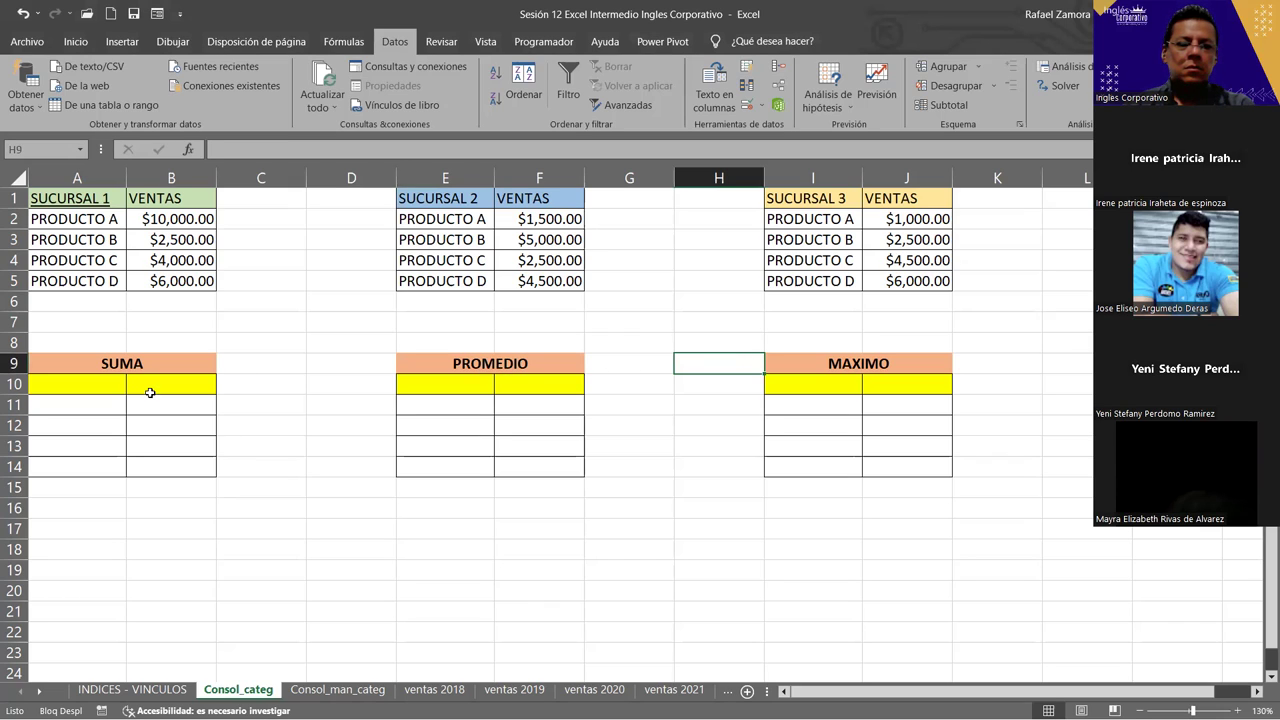
{"action": "left_click", "coordinate": [399, 546]}
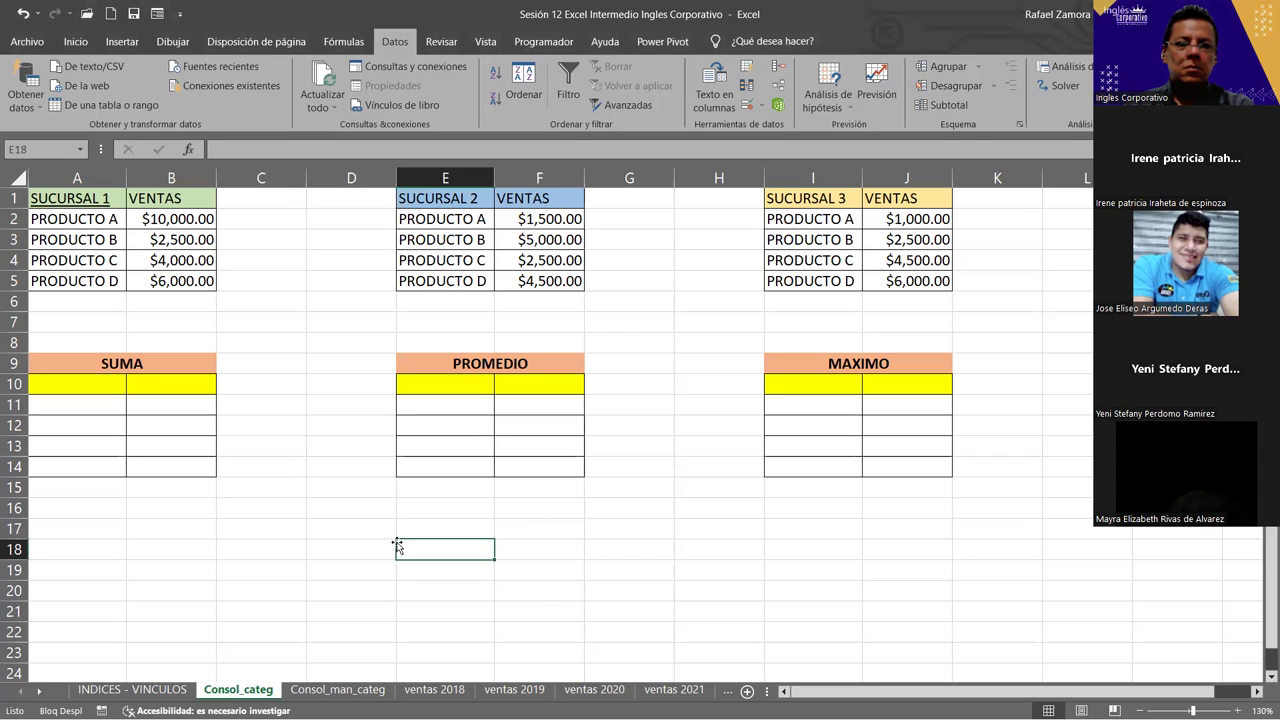
{"action": "left_click_drag", "start_coordinate": [84, 388], "coordinate": [167, 459]}
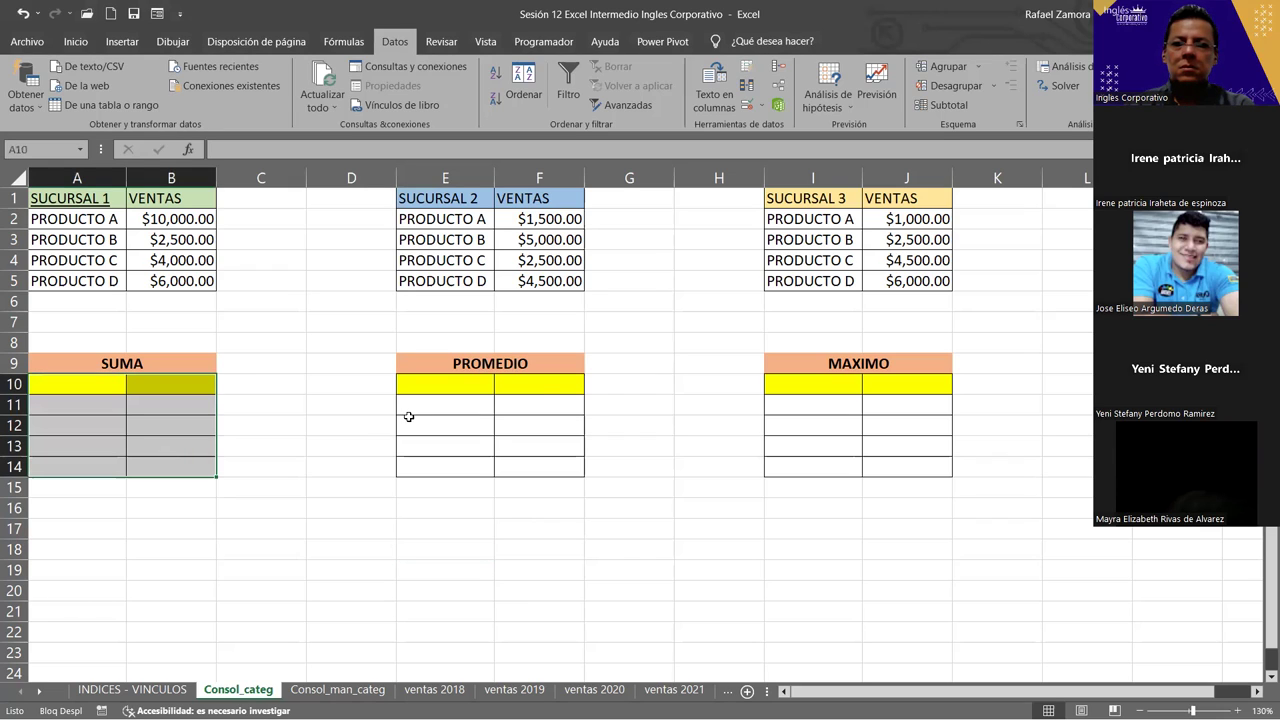
{"action": "left_click", "coordinate": [495, 388]}
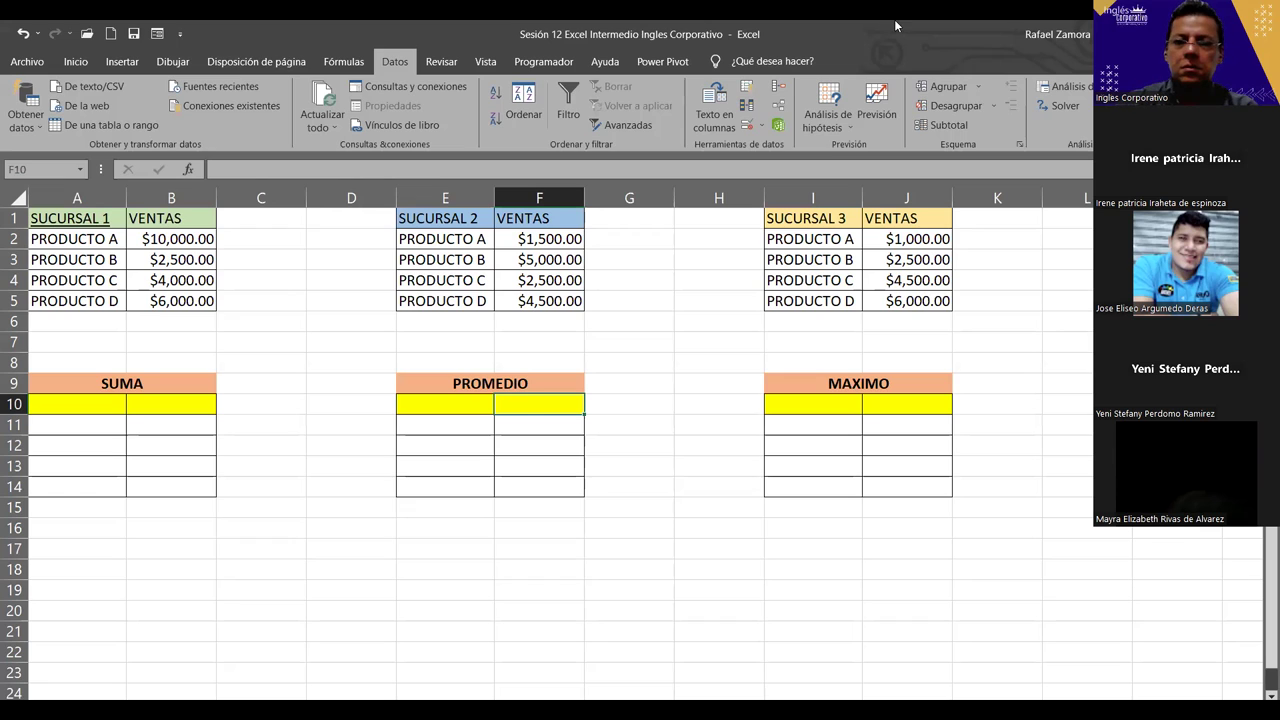
{"action": "left_click", "coordinate": [690, 448]}
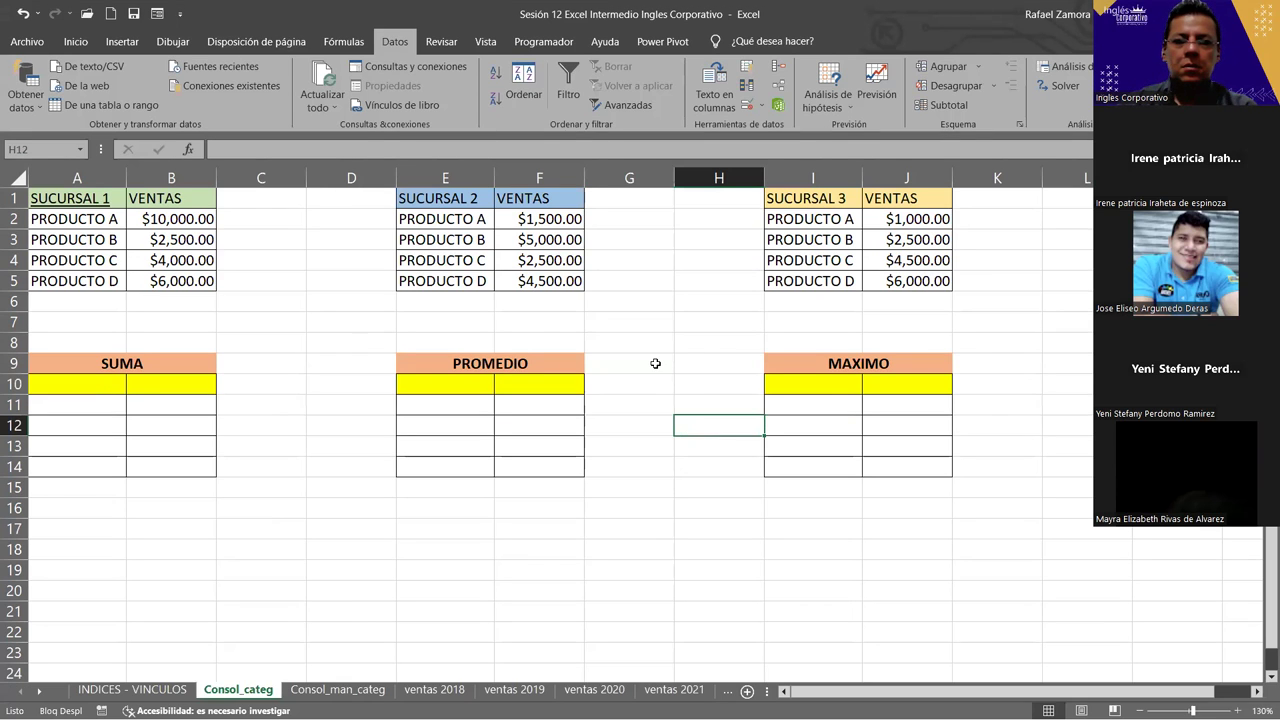
{"action": "left_click", "coordinate": [632, 362]}
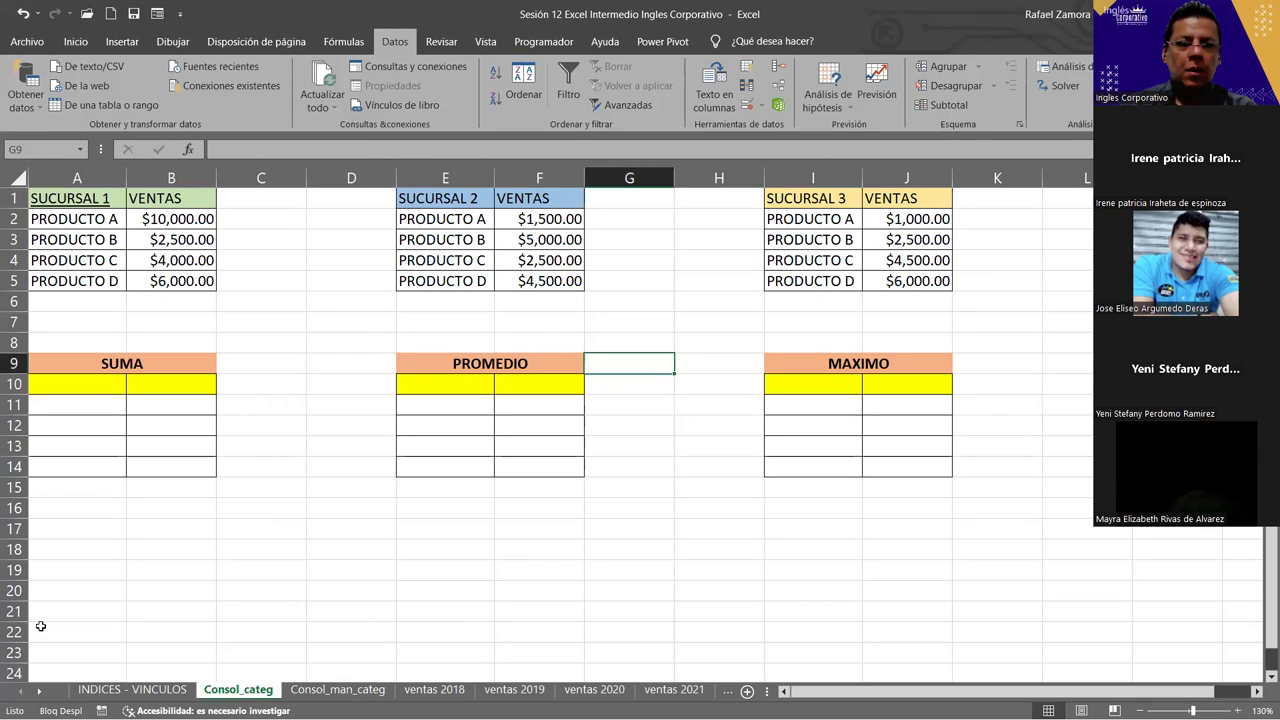
{"action": "left_click", "coordinate": [200, 546]}
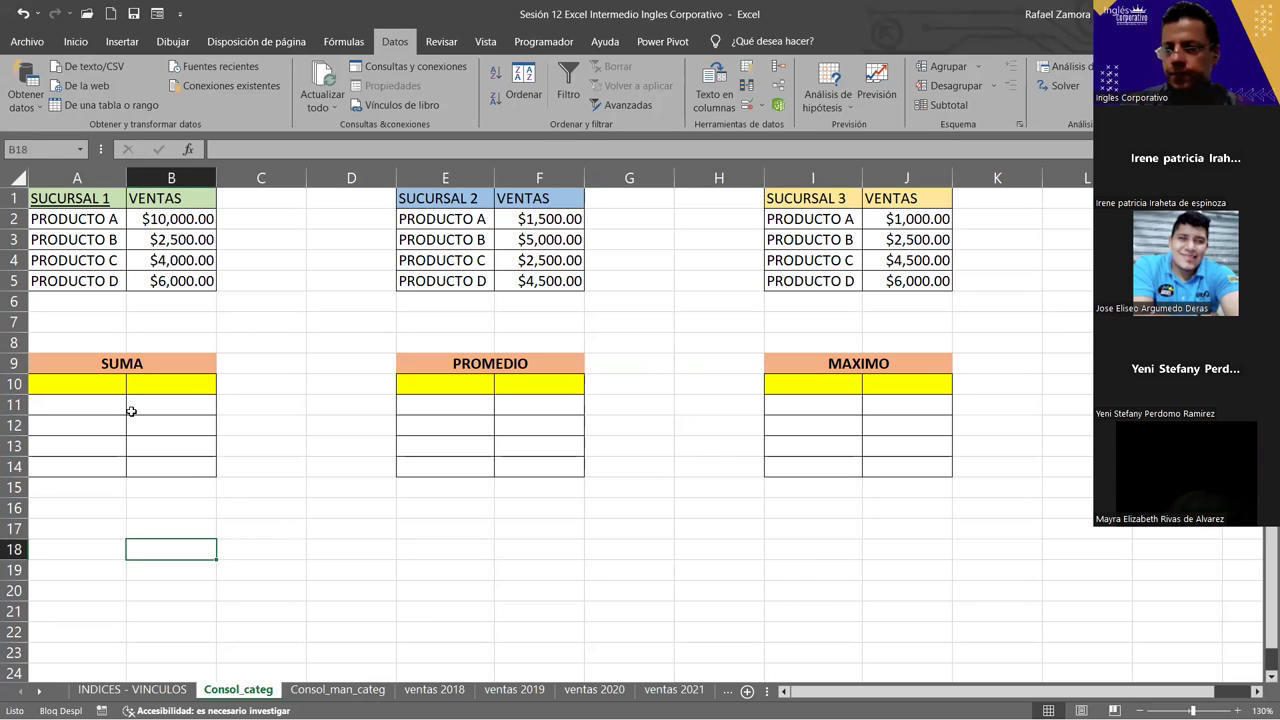
{"action": "left_click", "coordinate": [160, 463]}
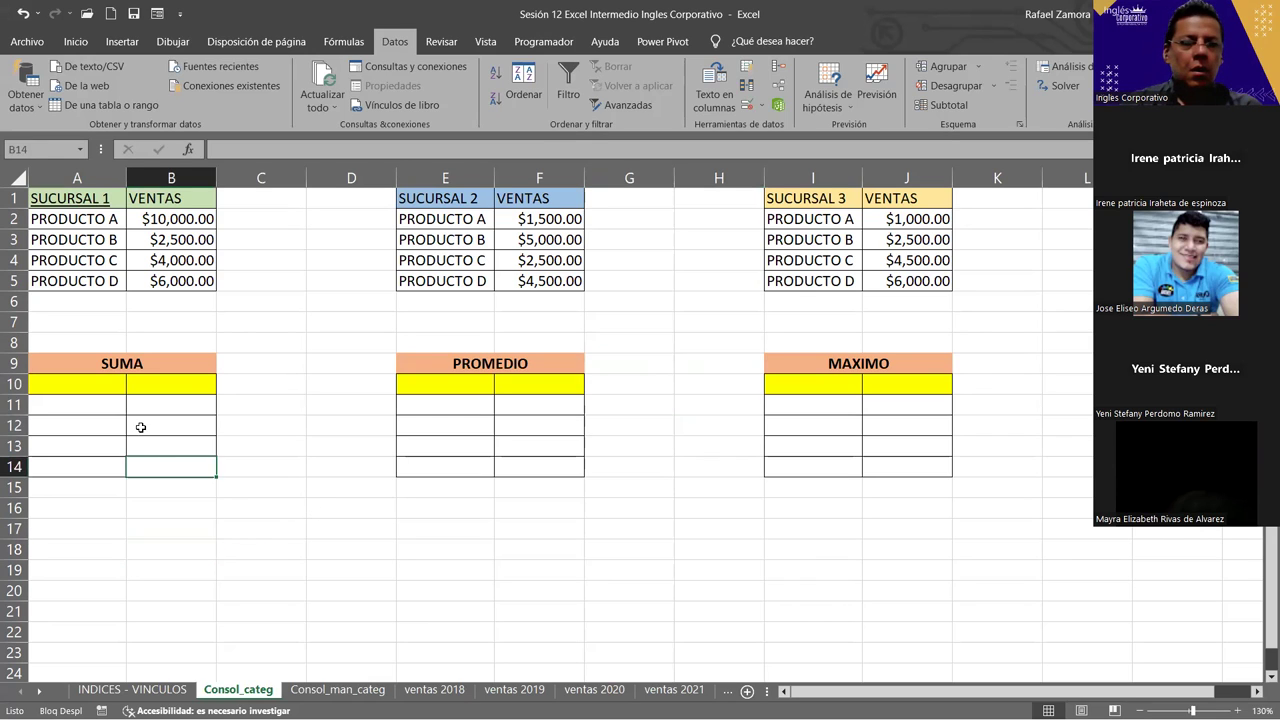
{"action": "left_click", "coordinate": [114, 387]}
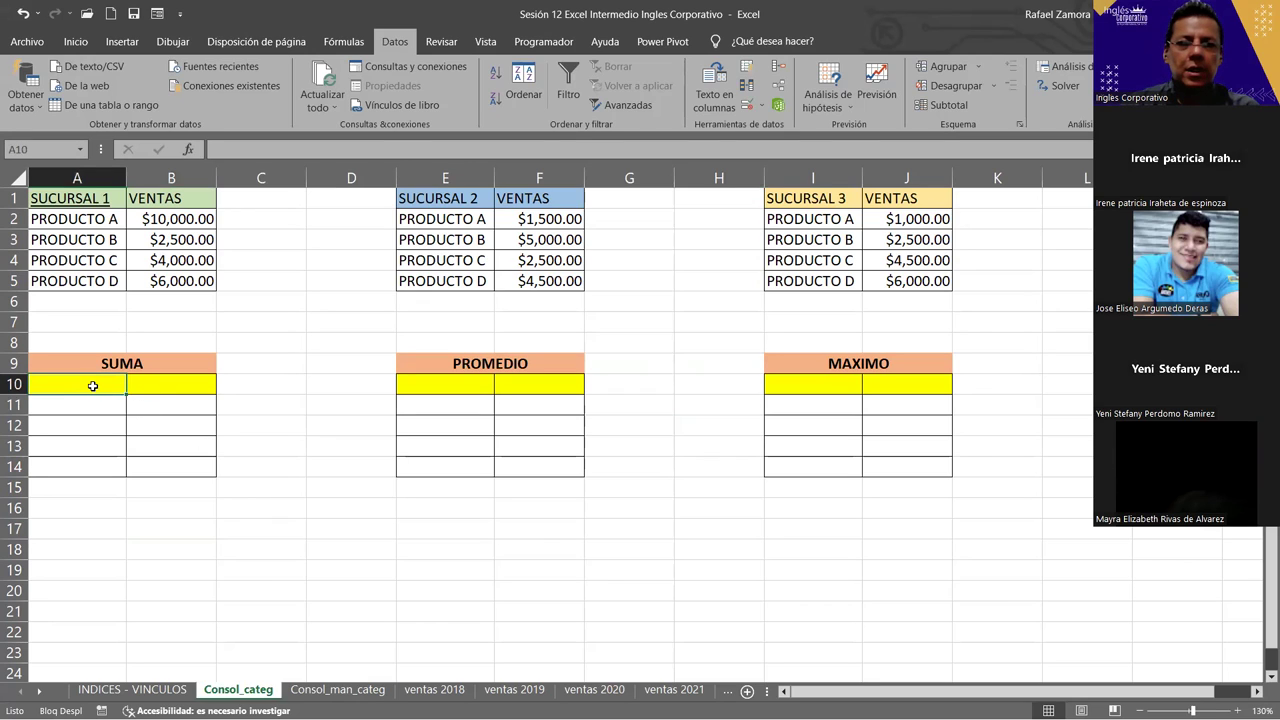
{"action": "left_click", "coordinate": [178, 384]}
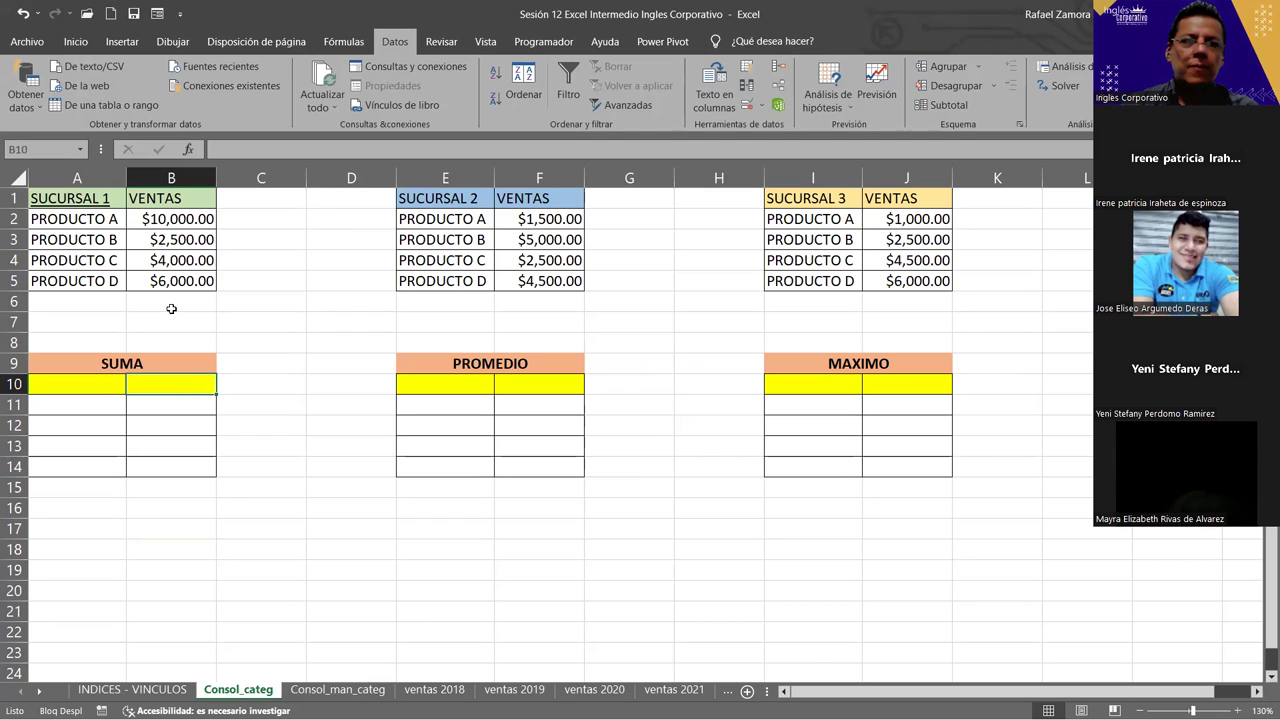
{"action": "left_click", "coordinate": [86, 406]}
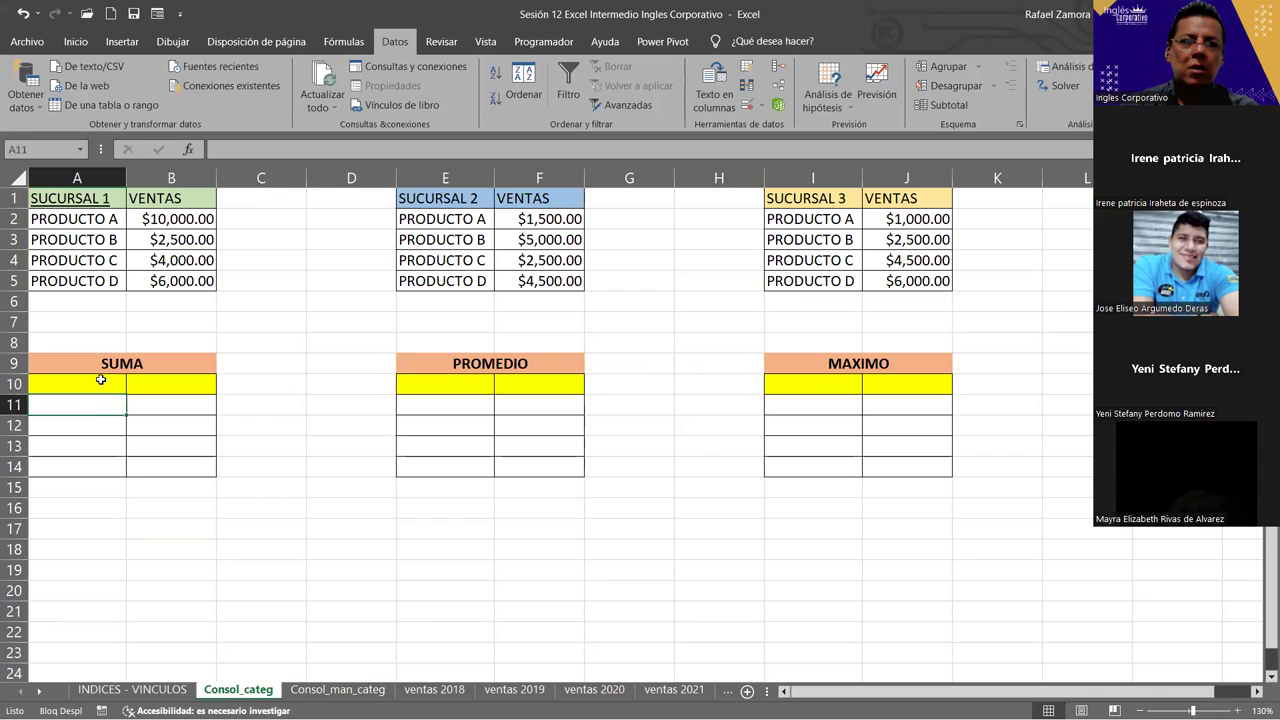
{"action": "left_click", "coordinate": [99, 378]}
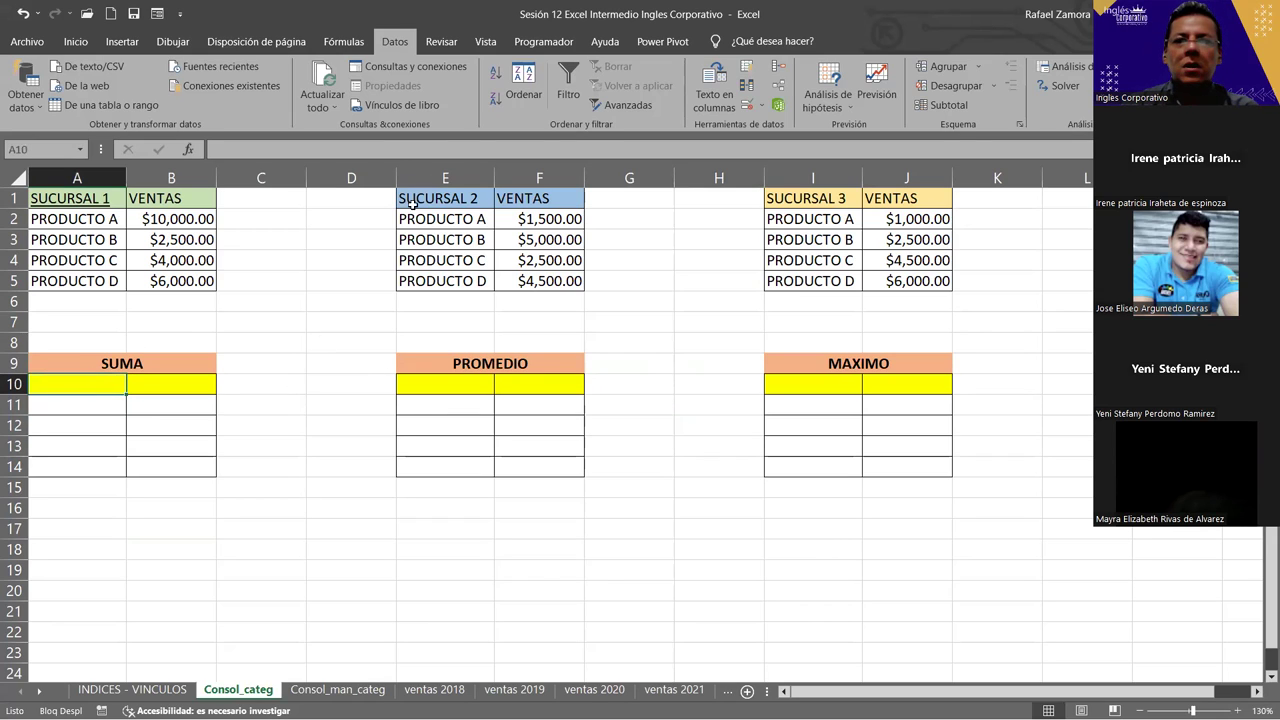
In the Consolidar dialog, clear the leftover references and keep Suma as the function.
{"action": "left_click", "coordinate": [786, 67]}
{"action": "left_click", "coordinate": [690, 477]}
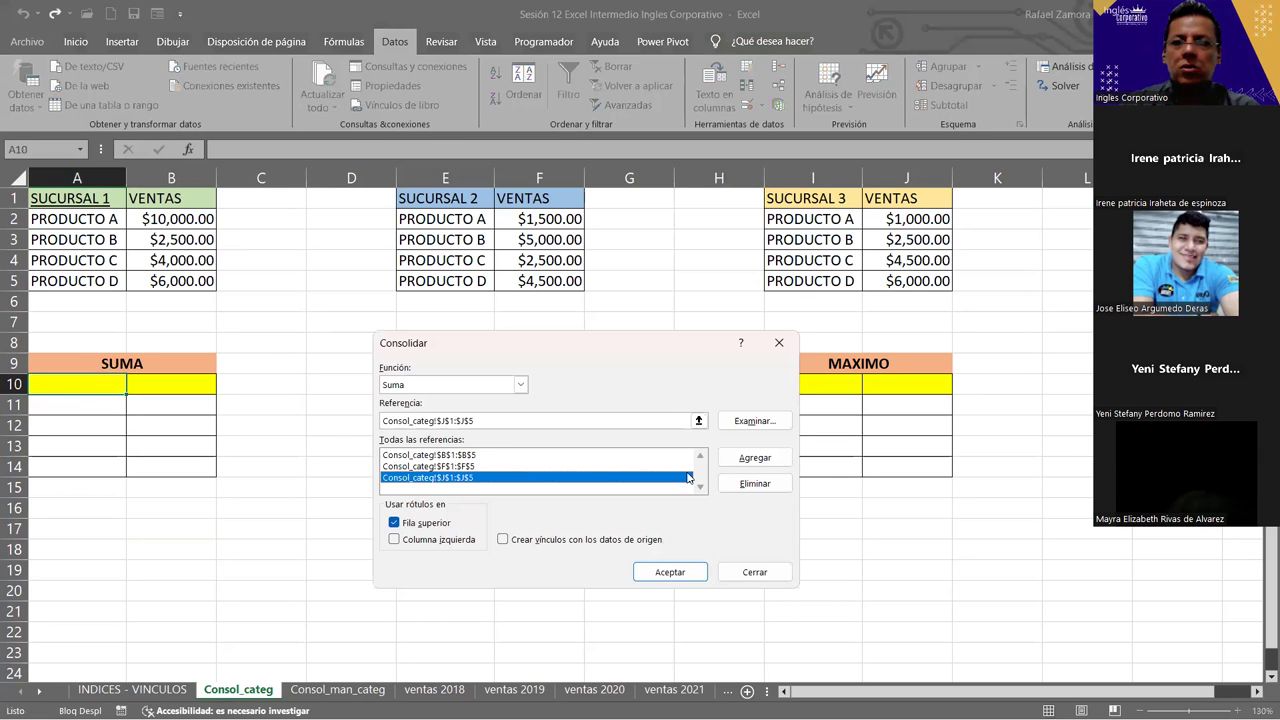
{"action": "left_click", "coordinate": [735, 487]}
{"action": "left_click", "coordinate": [687, 481]}
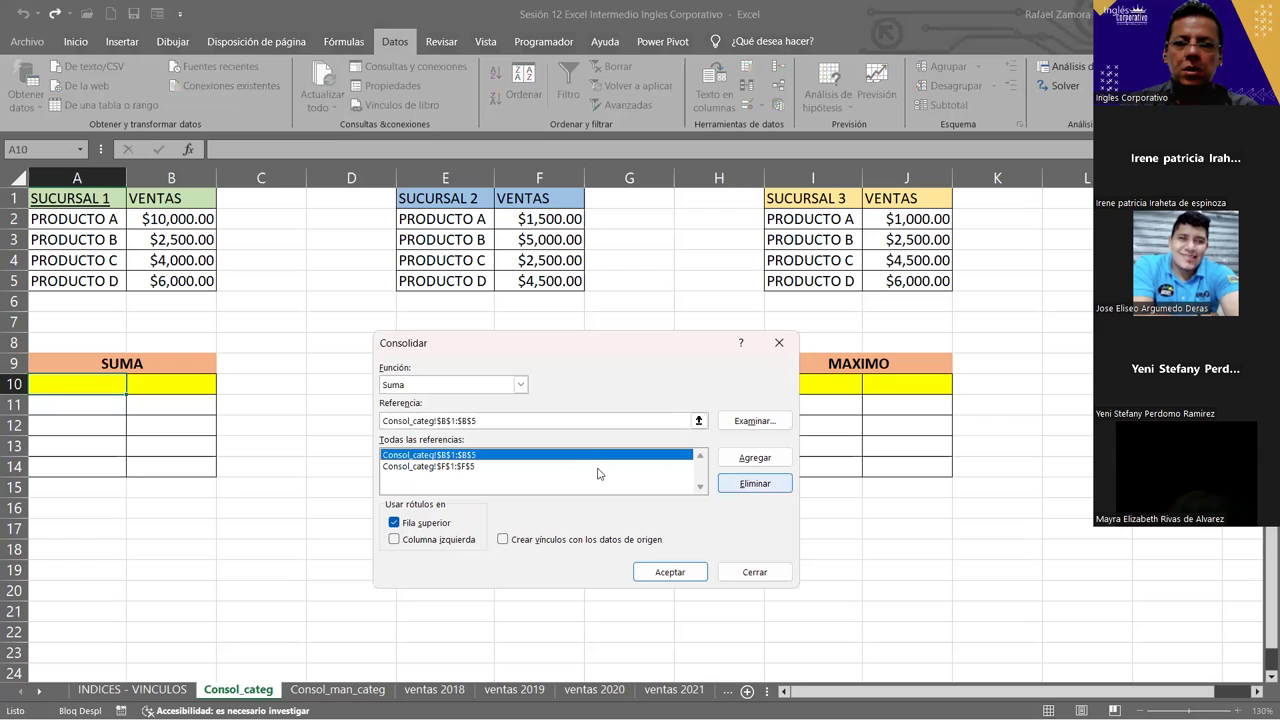
{"action": "left_click", "coordinate": [750, 487]}
{"action": "left_click", "coordinate": [590, 456]}
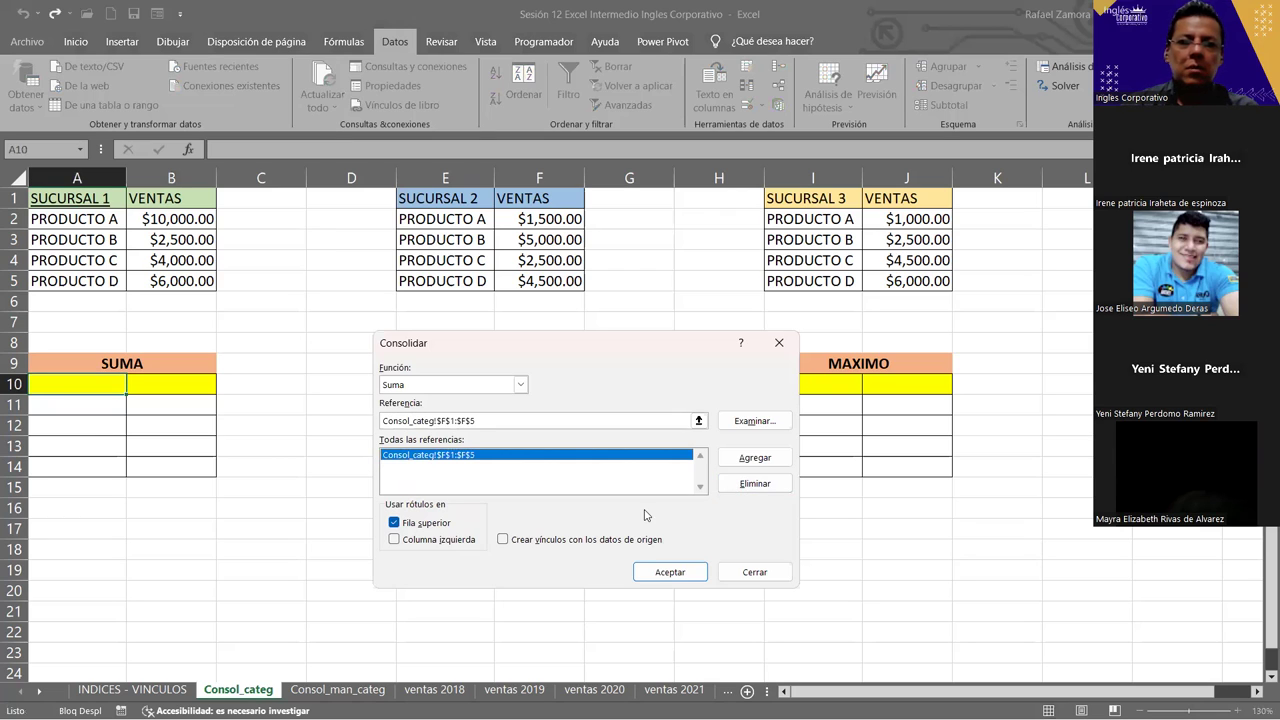
{"action": "left_click", "coordinate": [739, 491]}
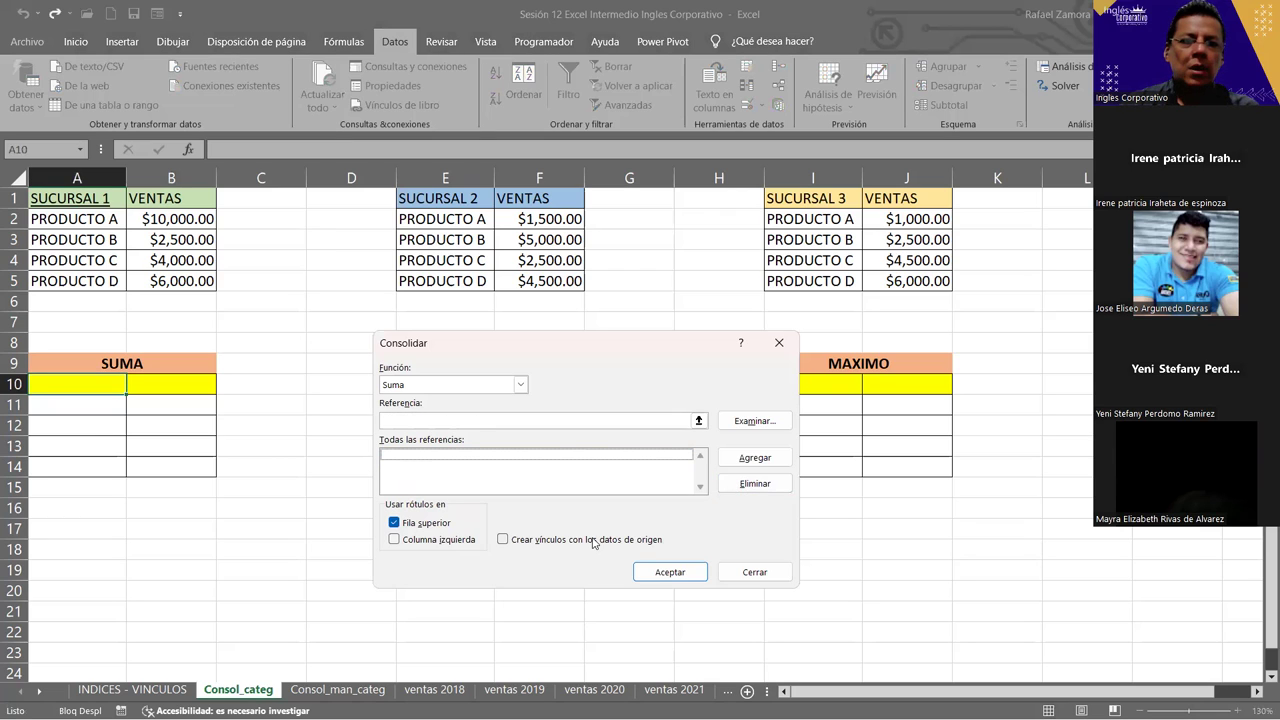
{"action": "left_click", "coordinate": [517, 386]}
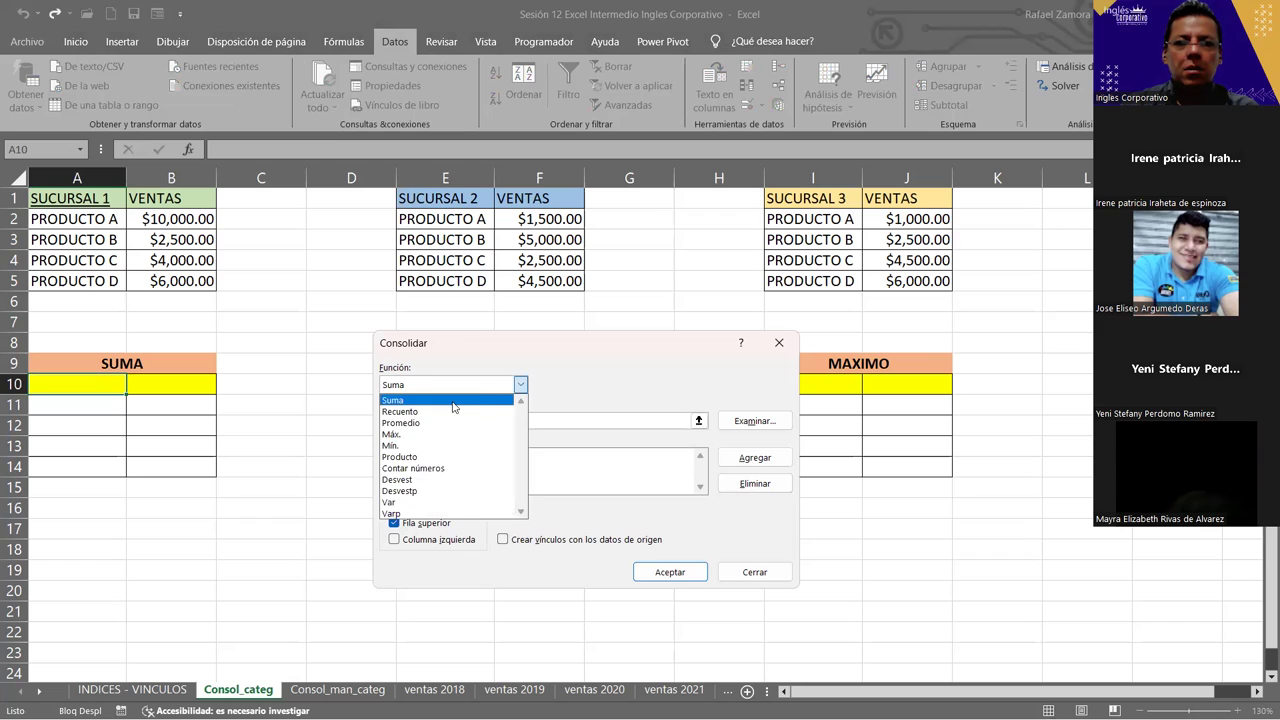
{"action": "left_click", "coordinate": [749, 423]}
Add ranges A1:B5, E1:F5 and I1:J5, use left column labels, and run the sum consolidation.
{"action": "key", "text": "Tab"}
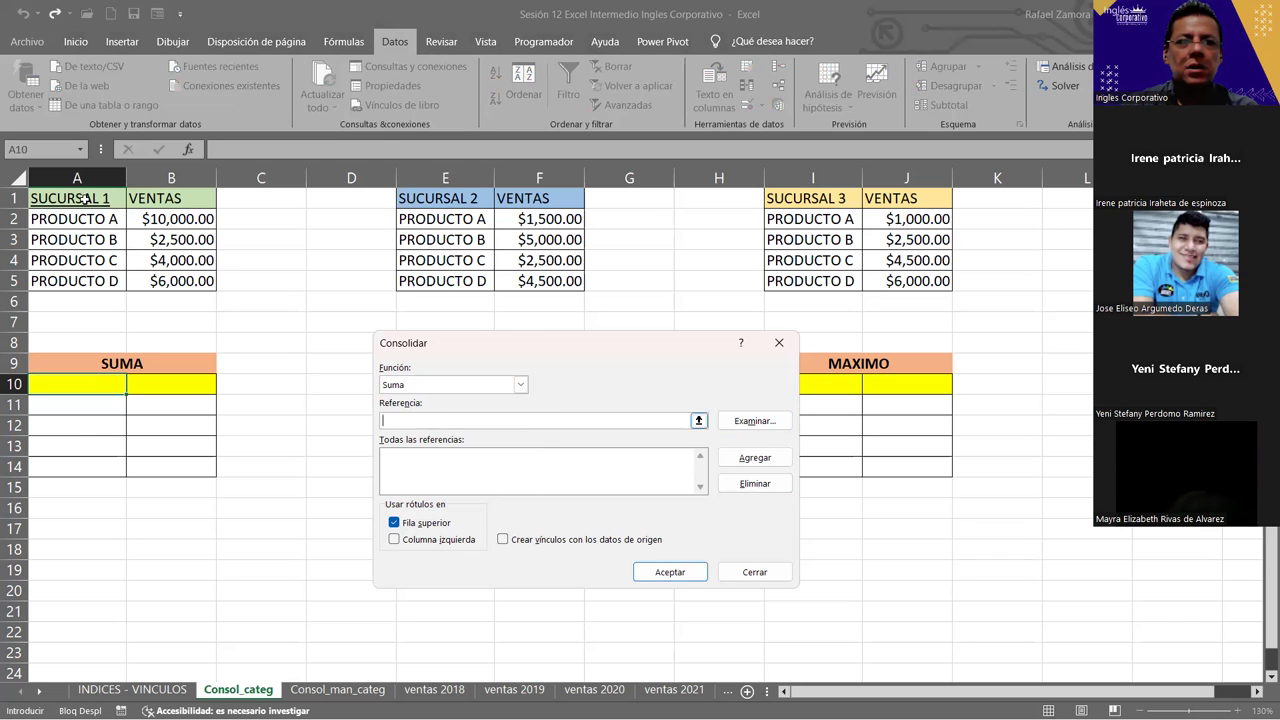
{"action": "left_click", "coordinate": [84, 200]}
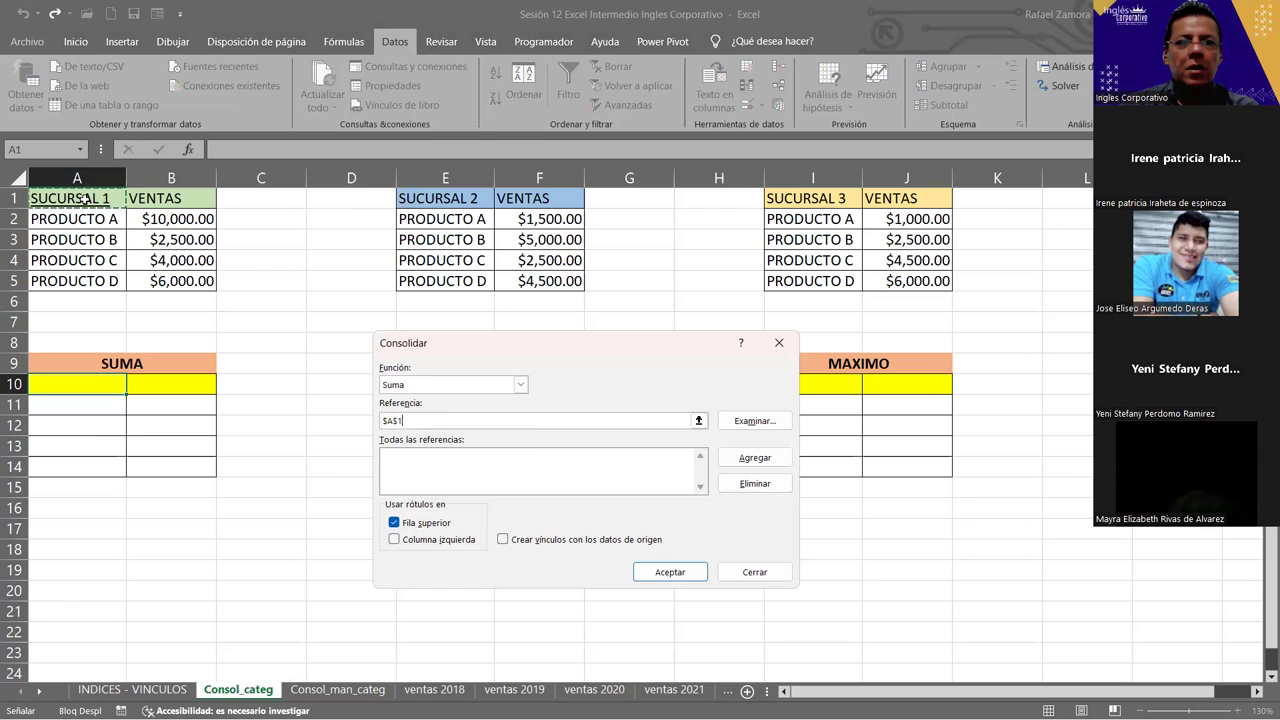
{"action": "left_click", "coordinate": [176, 282], "text": "shift"}
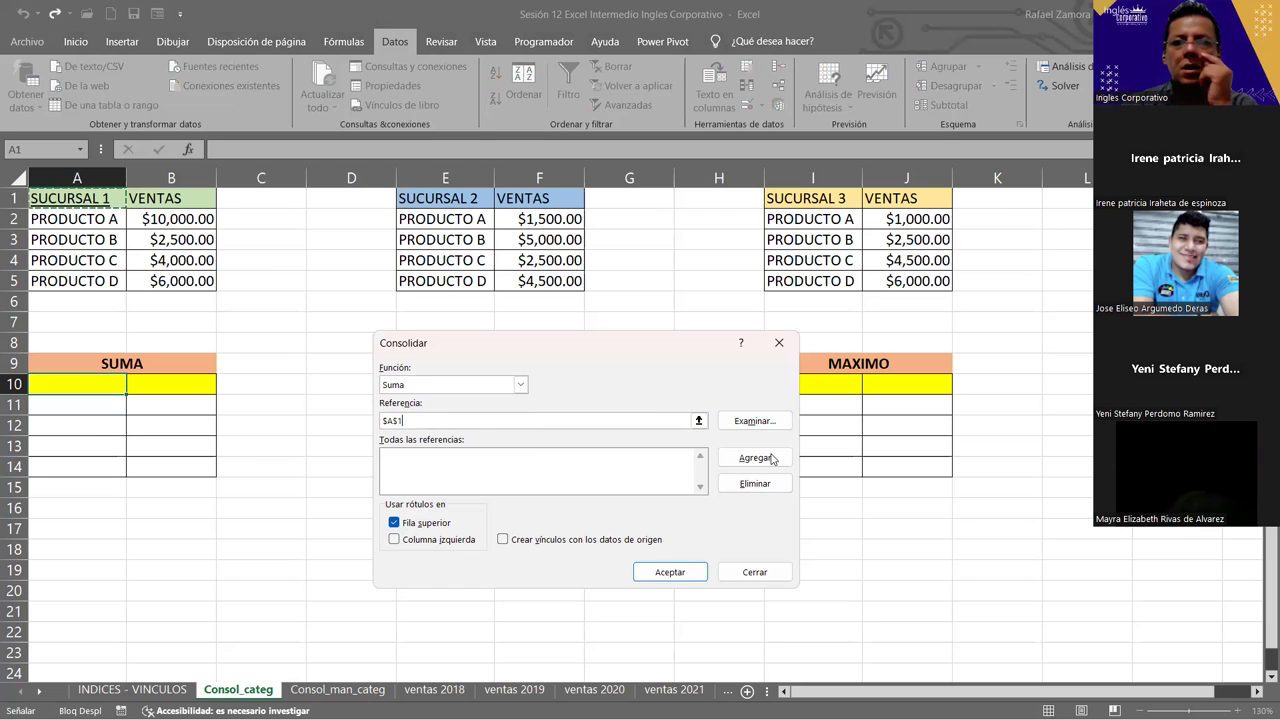
{"action": "left_click", "coordinate": [755, 457]}
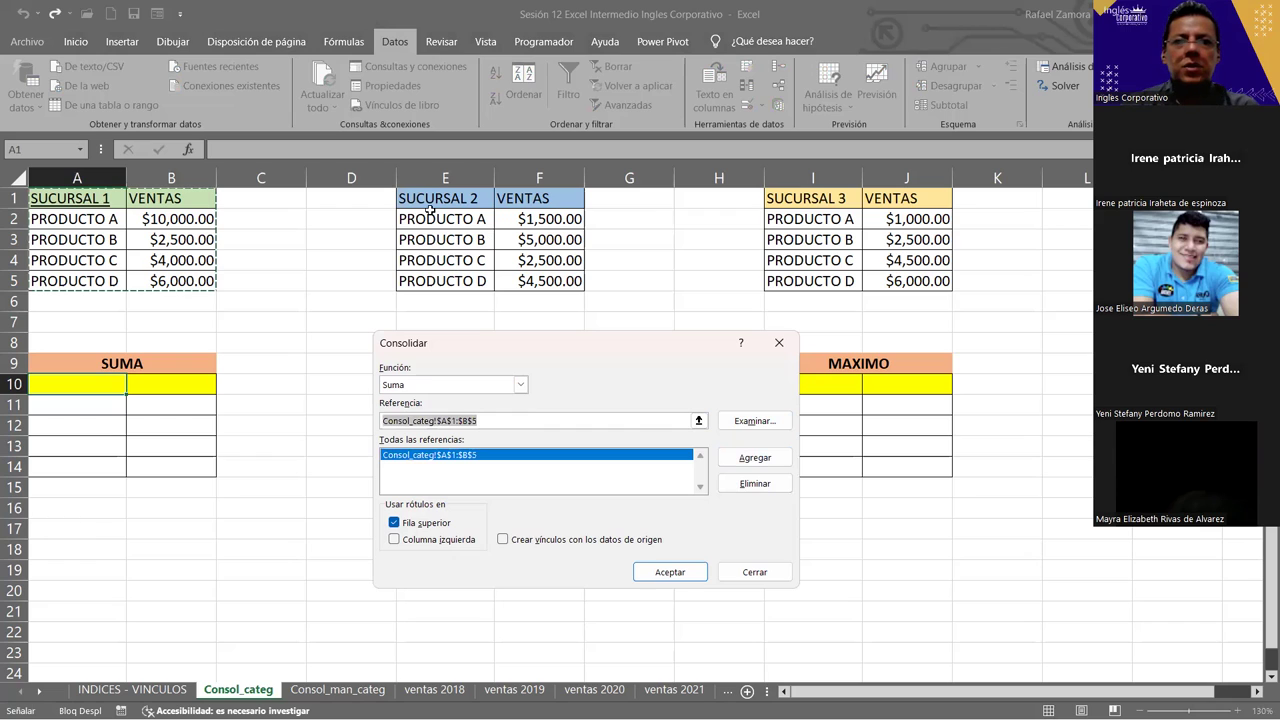
{"action": "left_click_drag", "start_coordinate": [428, 198], "coordinate": [545, 285]}
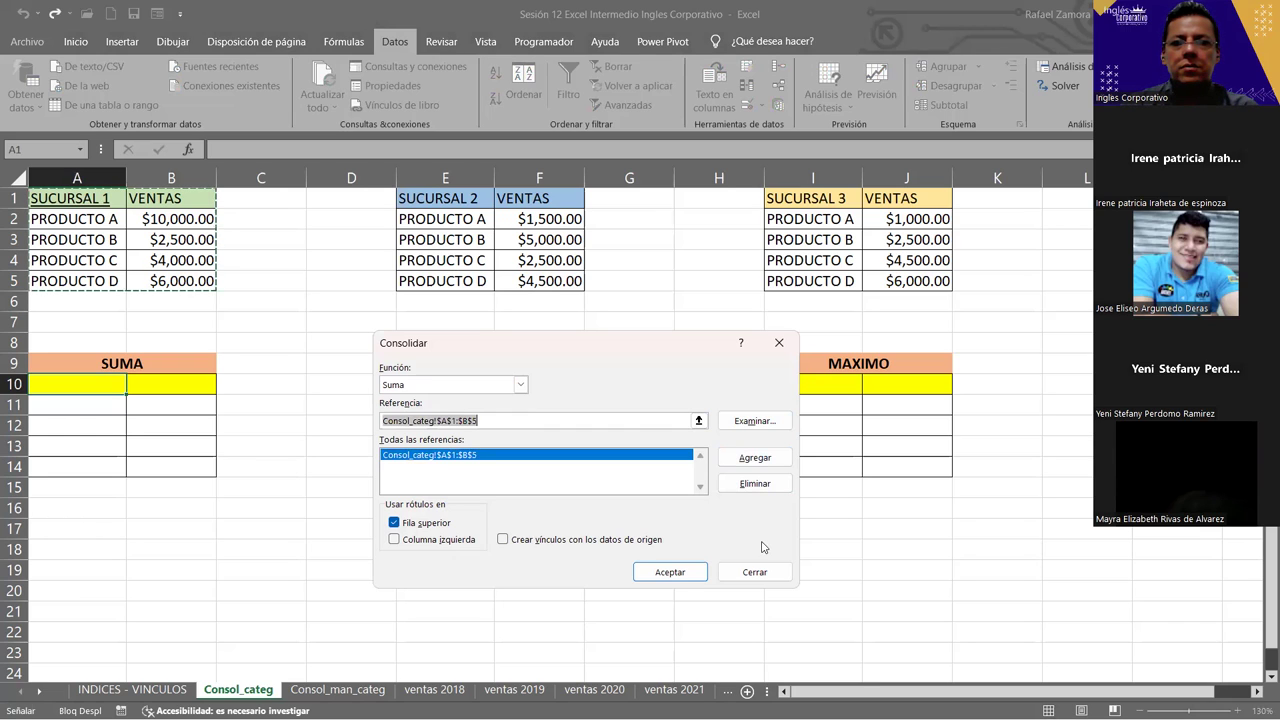
{"action": "left_click", "coordinate": [772, 463]}
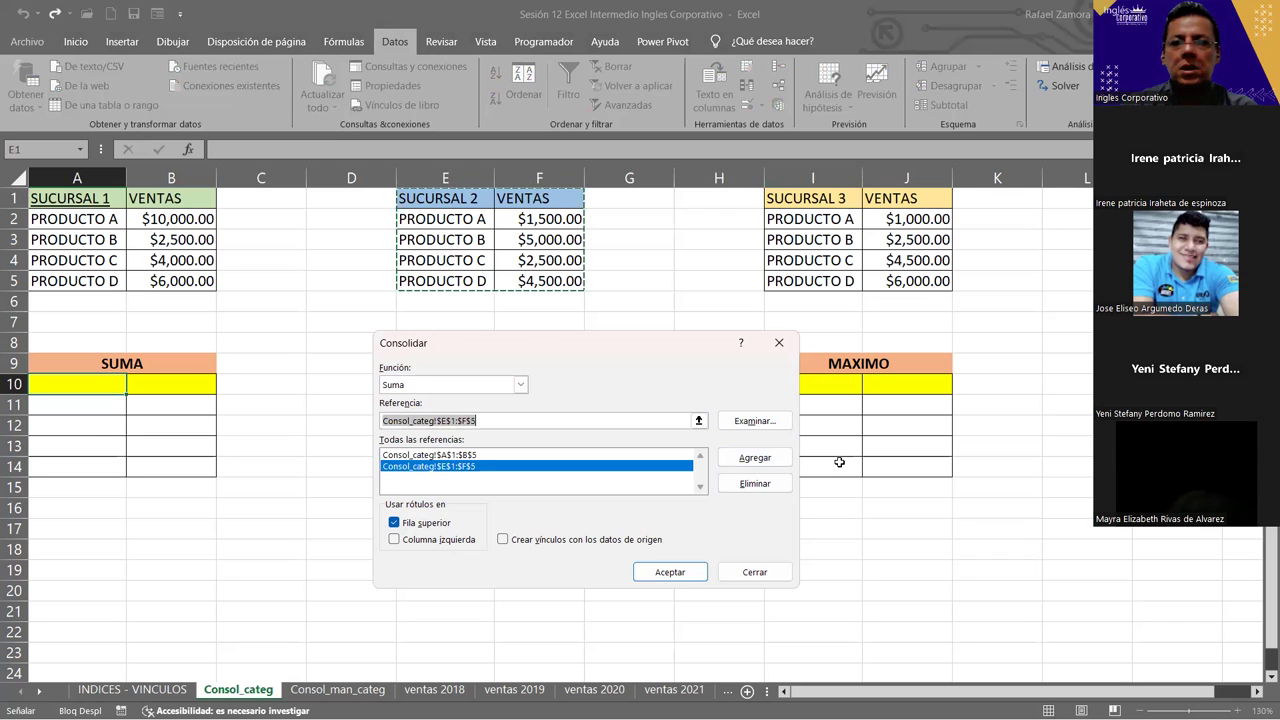
{"action": "left_click", "coordinate": [770, 458]}
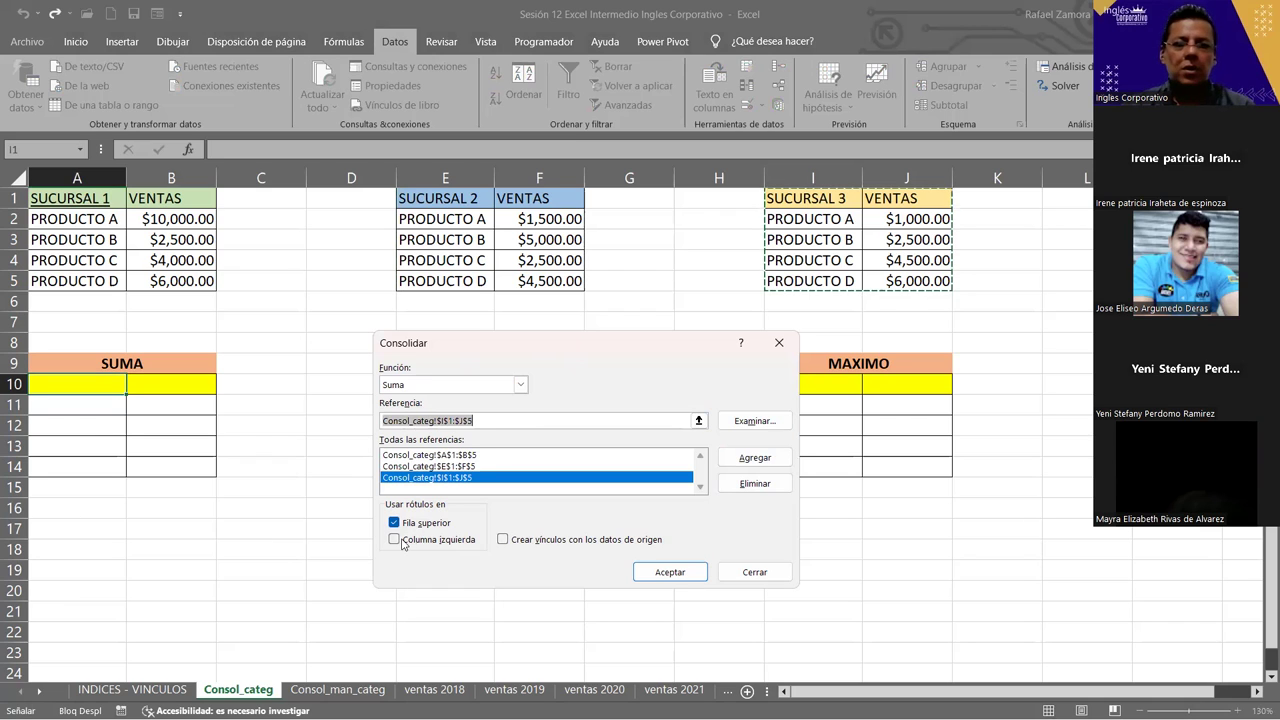
{"action": "left_click", "coordinate": [395, 541]}
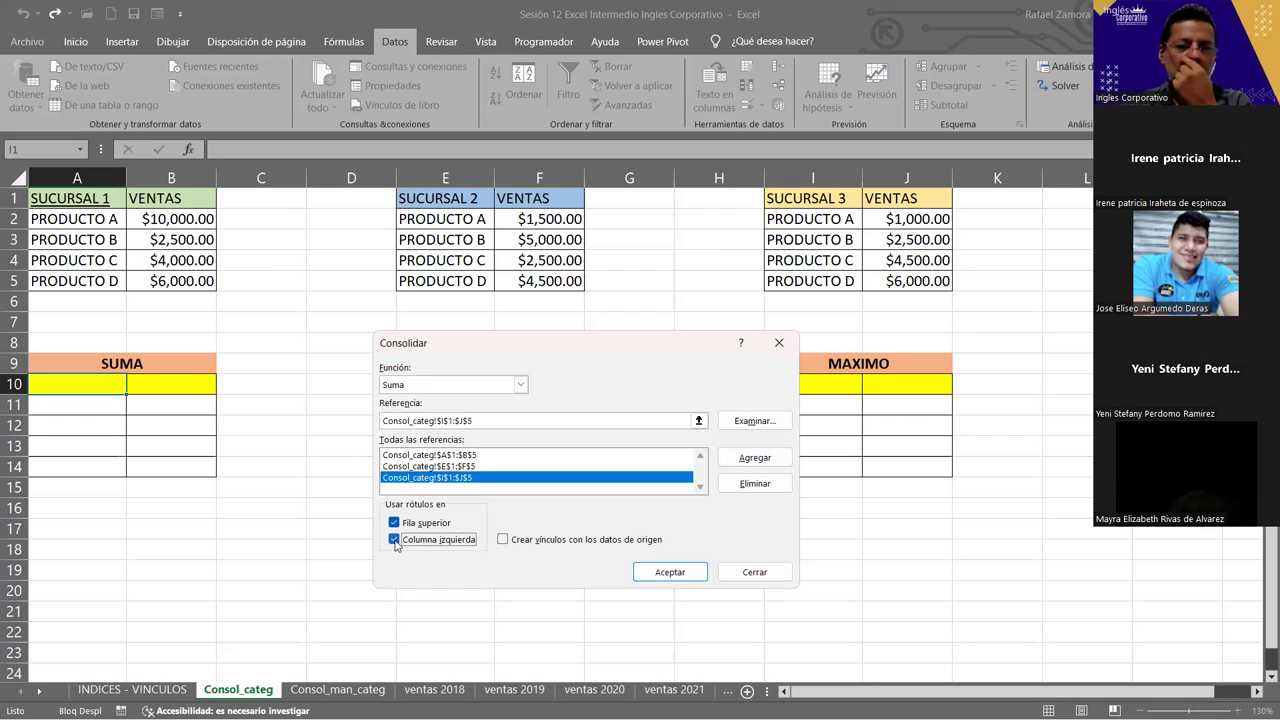
{"action": "left_click", "coordinate": [673, 576]}
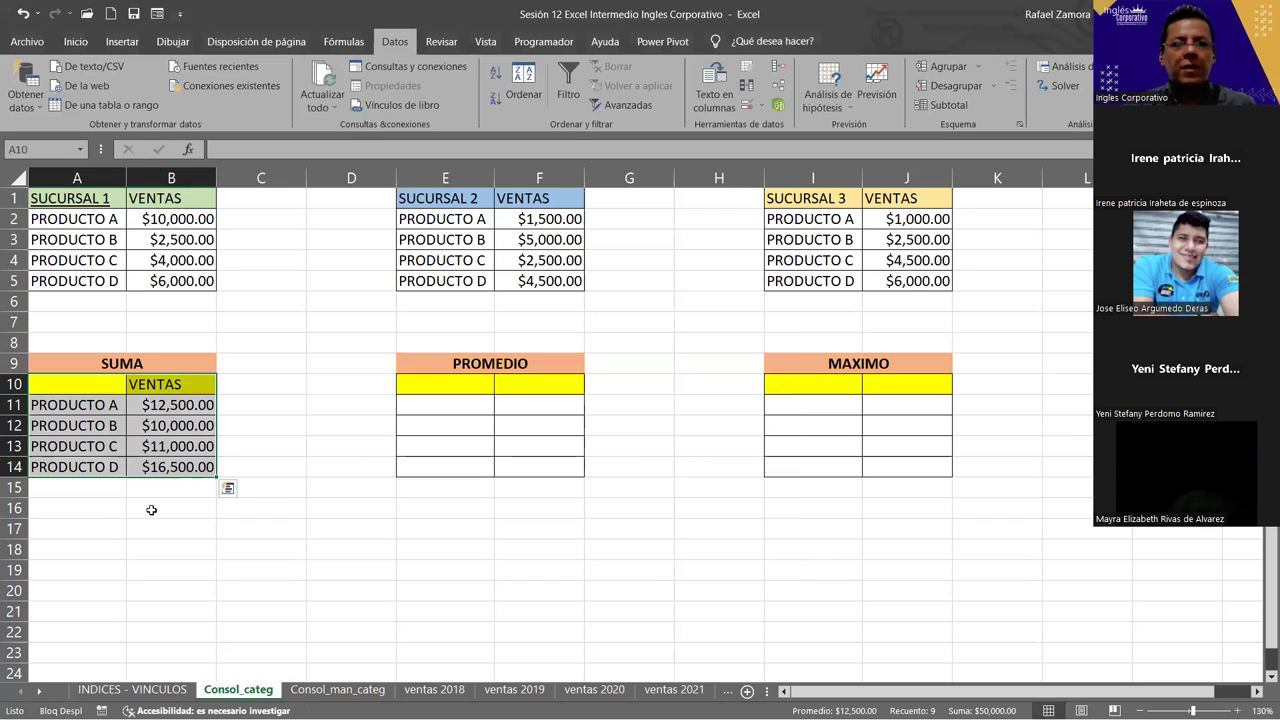
From E10, consolidate the three branch ranges with Promedio to fill the PROMEDIO averages.
{"action": "left_click", "coordinate": [85, 405]}
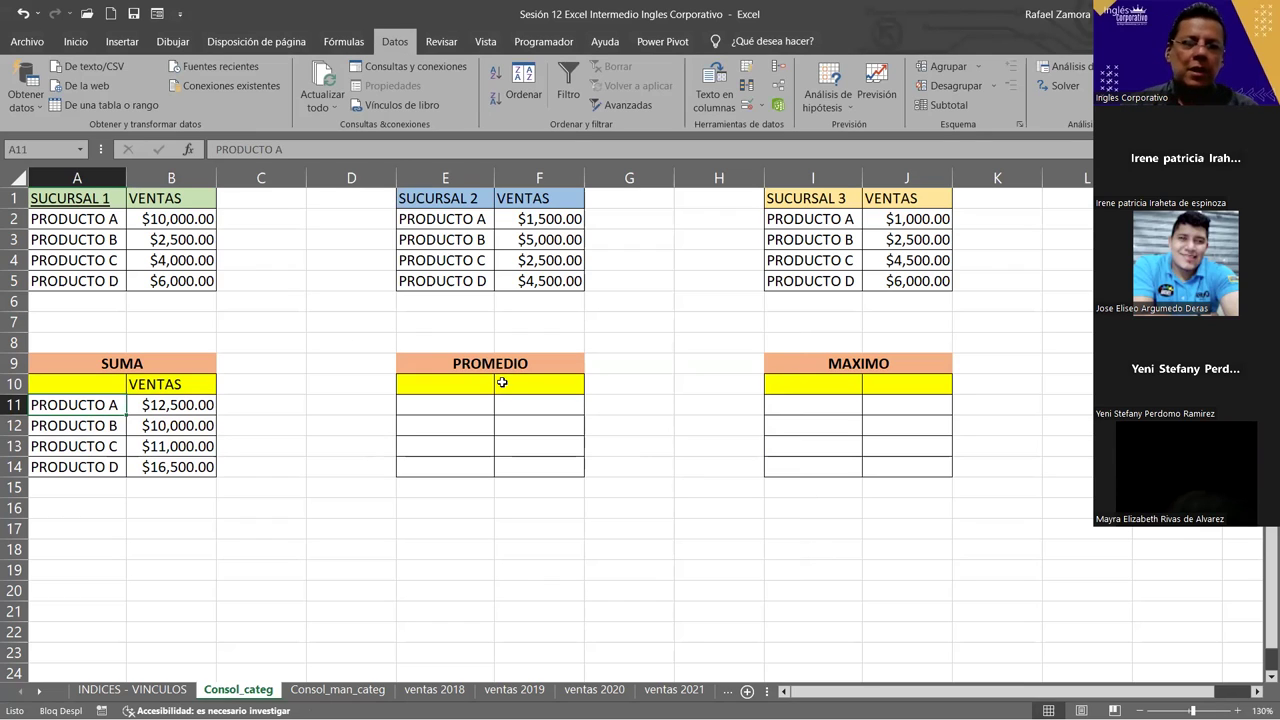
{"action": "left_click", "coordinate": [437, 386]}
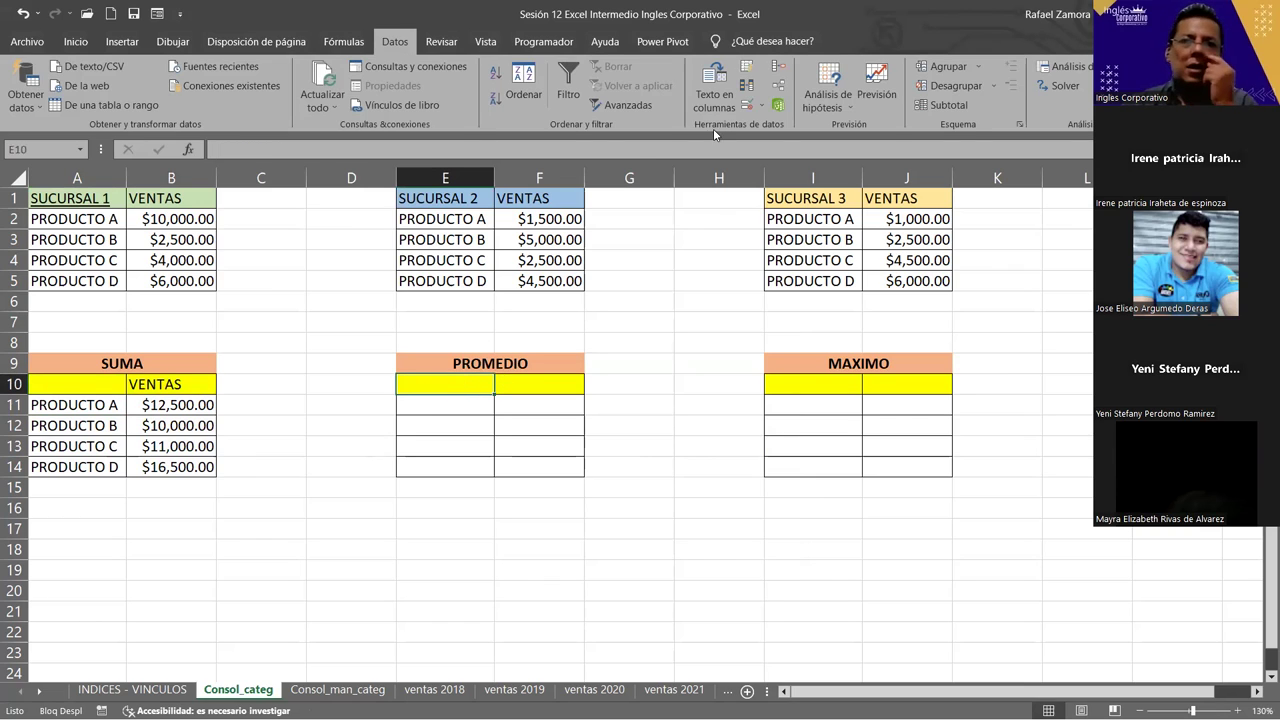
{"action": "left_click", "coordinate": [781, 68]}
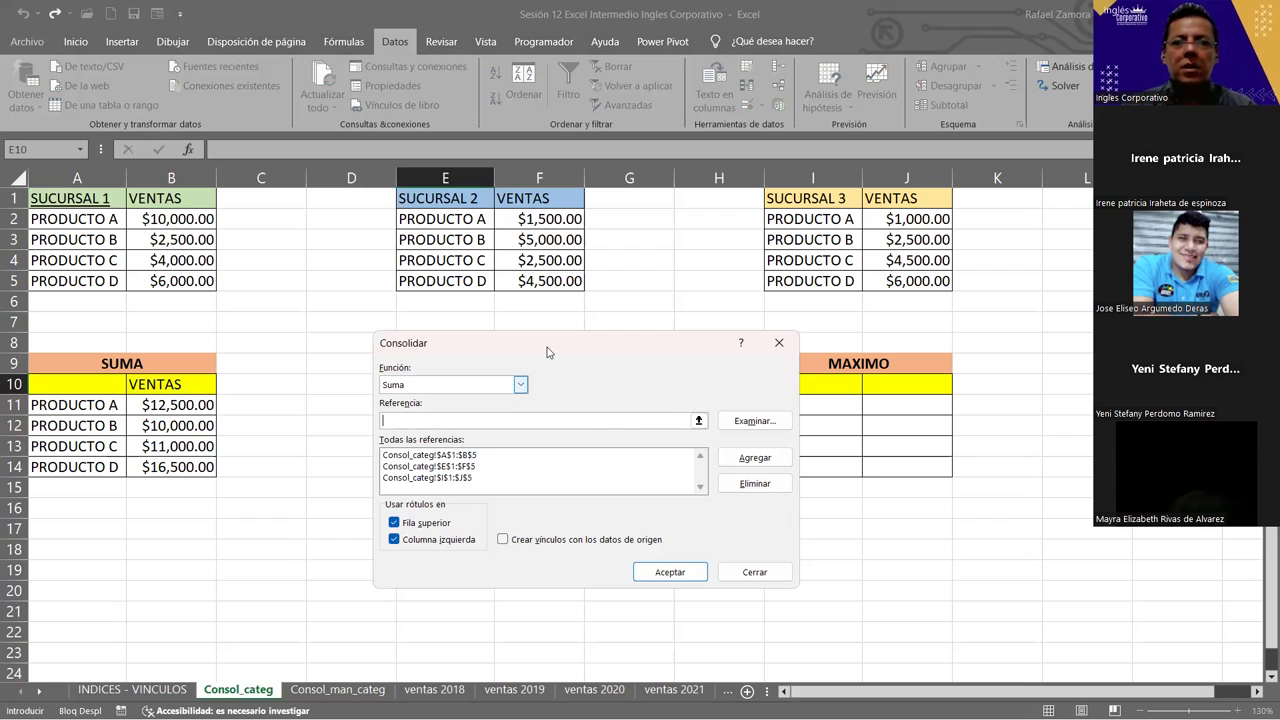
{"action": "left_click", "coordinate": [518, 388]}
{"action": "key", "text": "Down"}
{"action": "key", "text": "Return"}
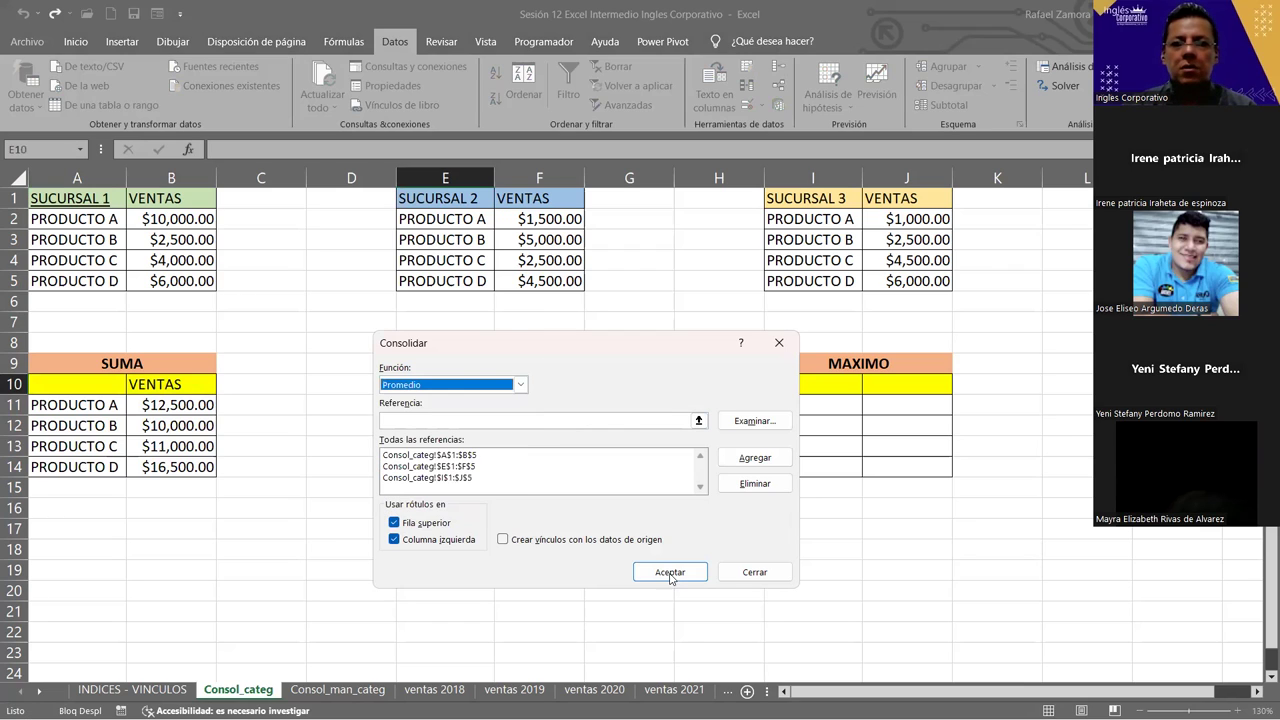
{"action": "left_click", "coordinate": [670, 574]}
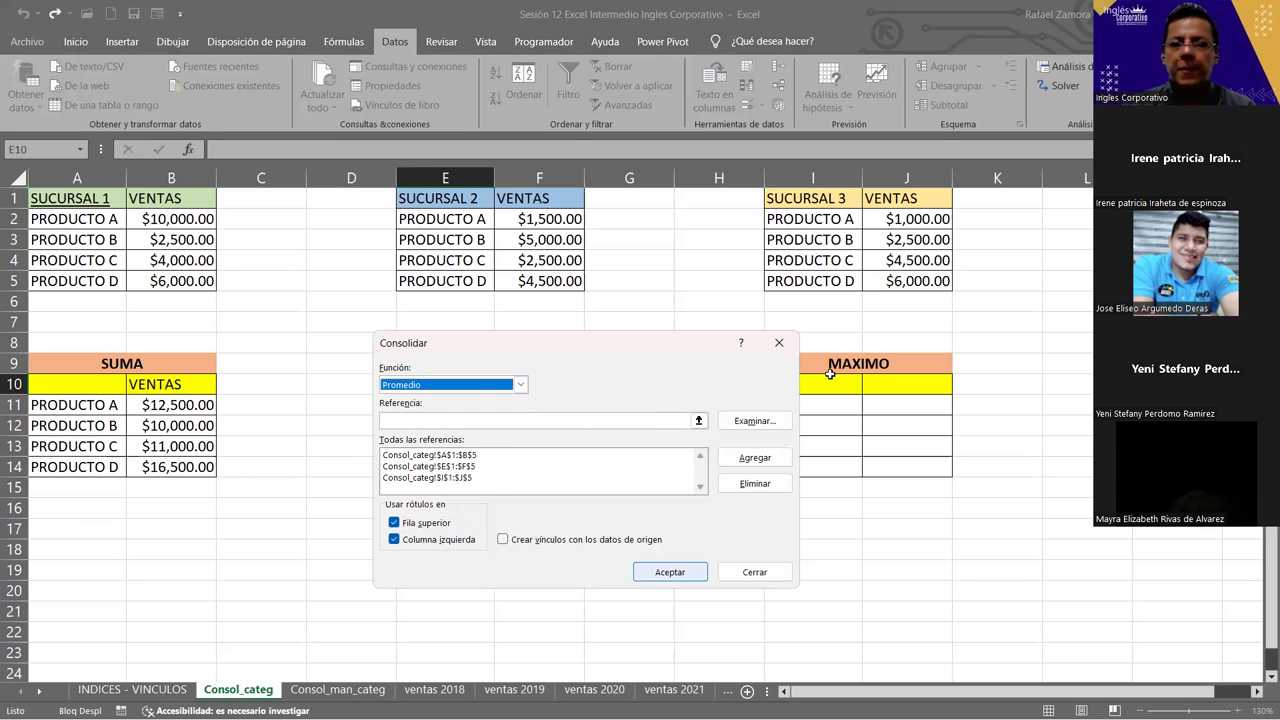
From I10, consolidate with Máx. to fill the MAXIMO table with each product's highest VENTAS.
{"action": "left_click", "coordinate": [830, 380]}
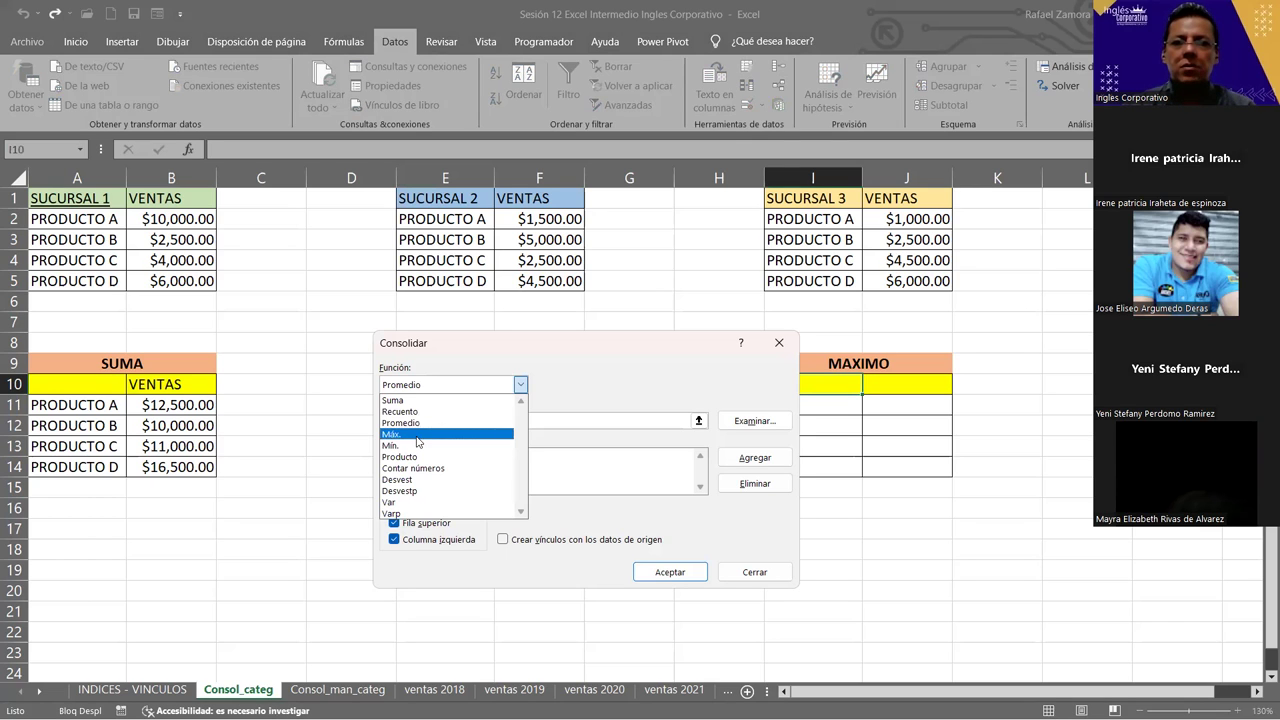
{"action": "left_click", "coordinate": [400, 434]}
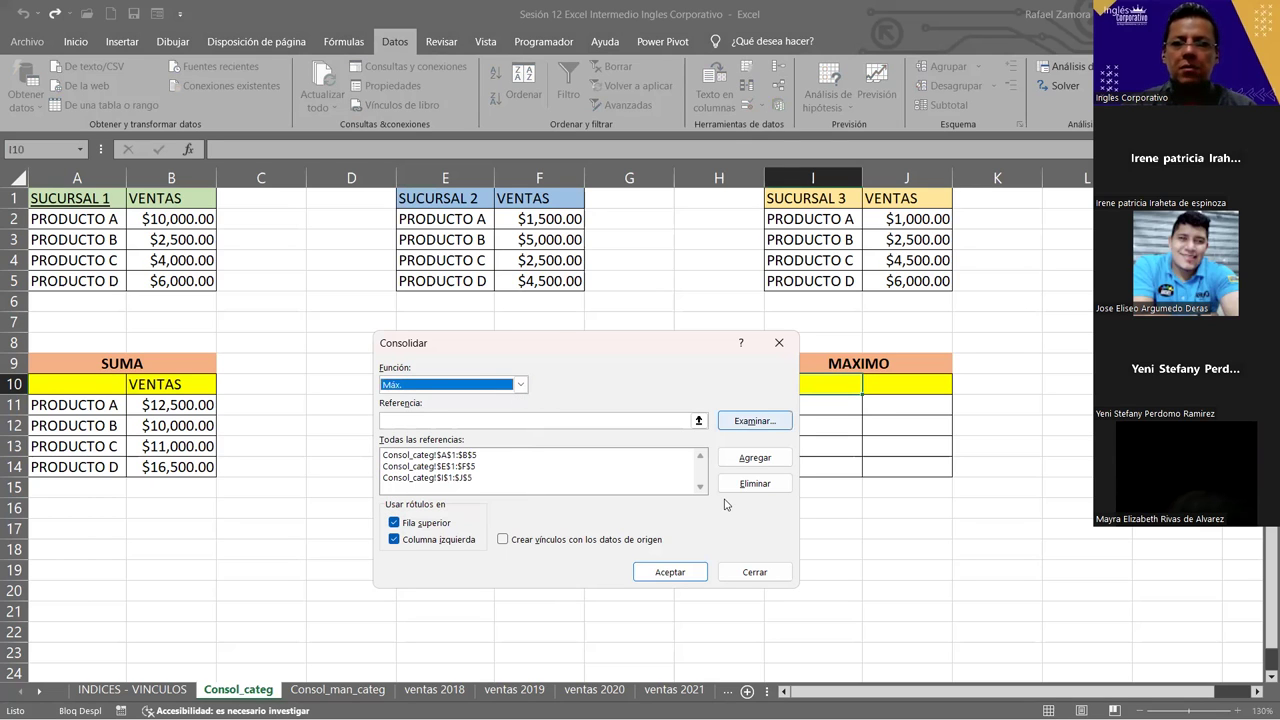
{"action": "left_click", "coordinate": [670, 572]}
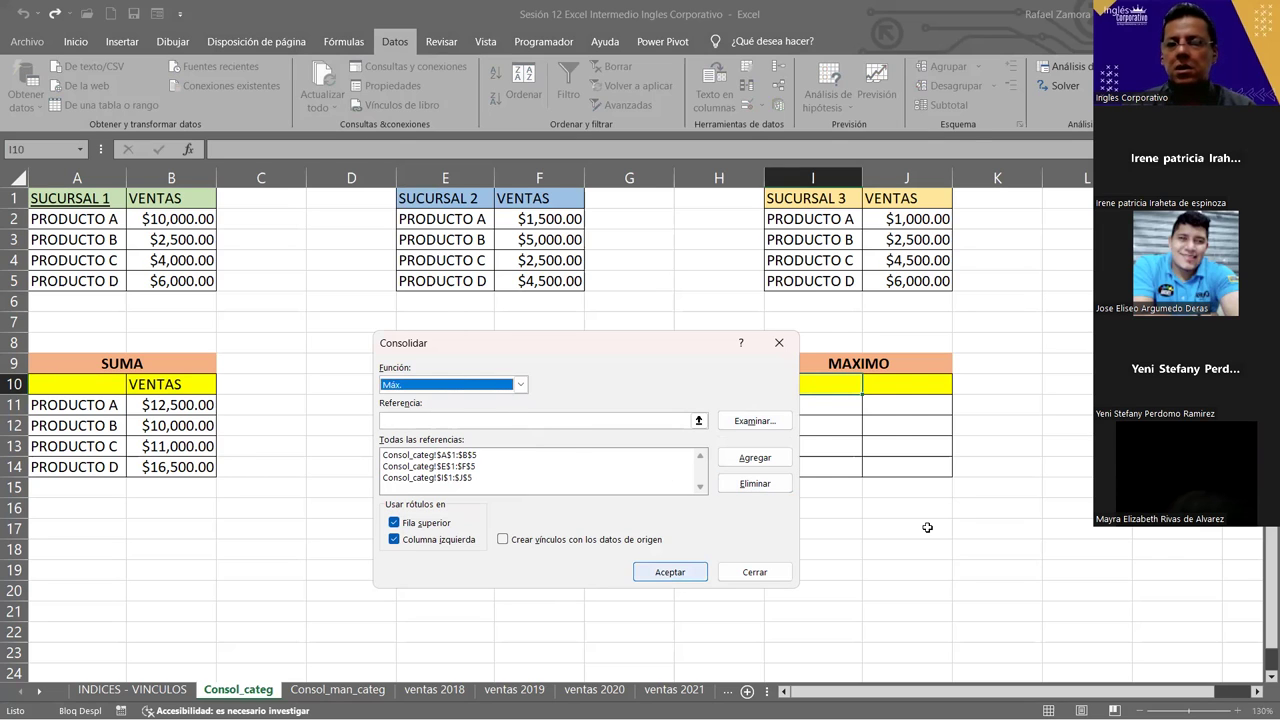
{"action": "left_click", "coordinate": [927, 527]}
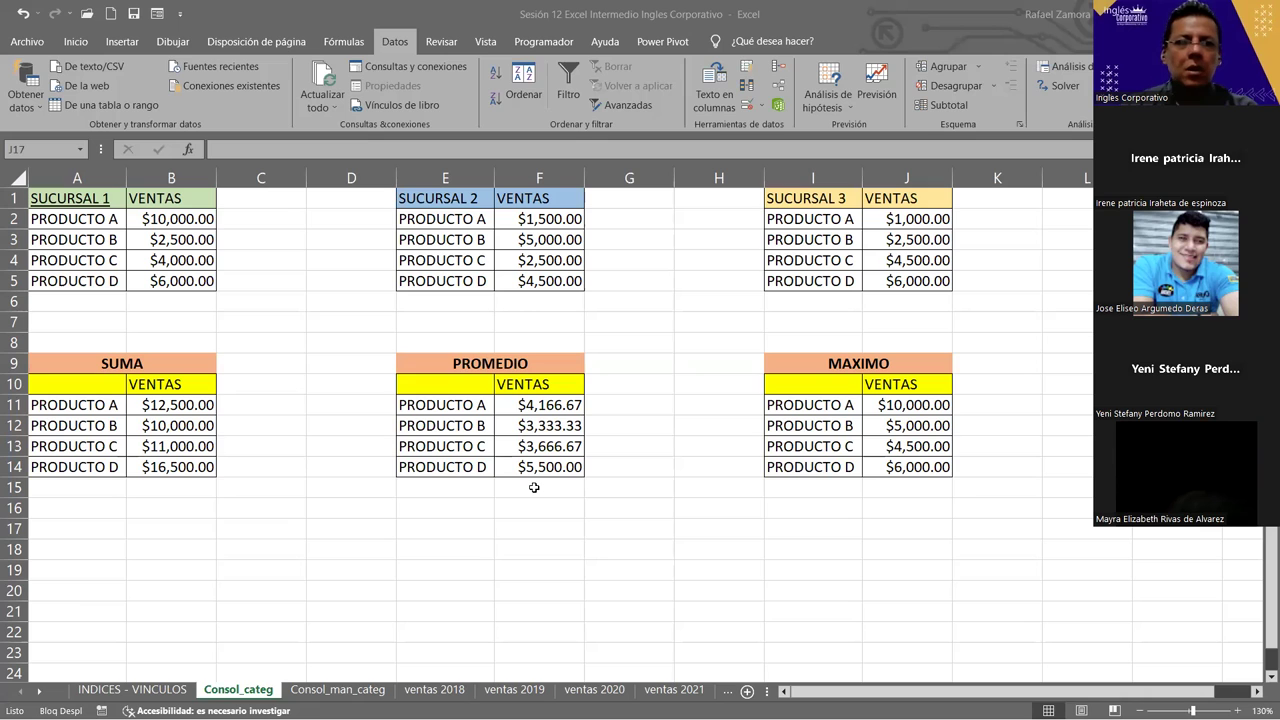
{"action": "left_click", "coordinate": [339, 693]}
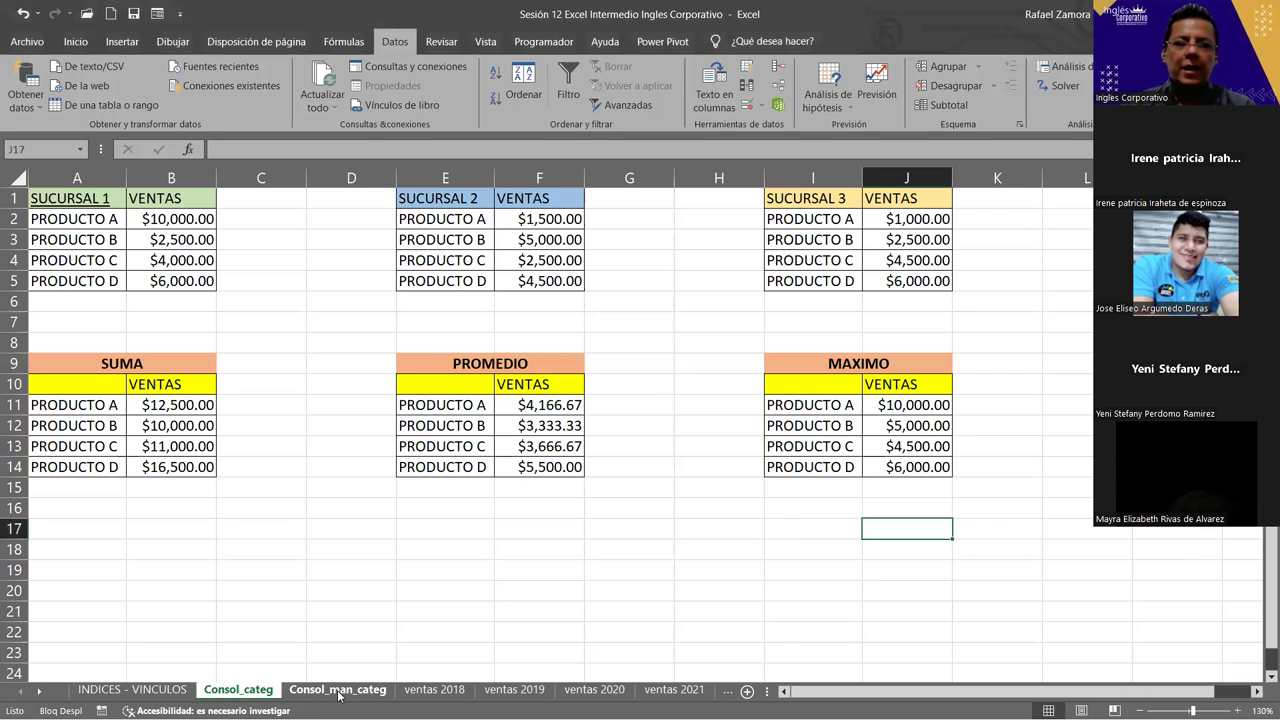
Switch to Consol_man_categ and select the VENDIDOS, MINIMO and PROMEDIO summary columns.
{"action": "left_click", "coordinate": [339, 692]}
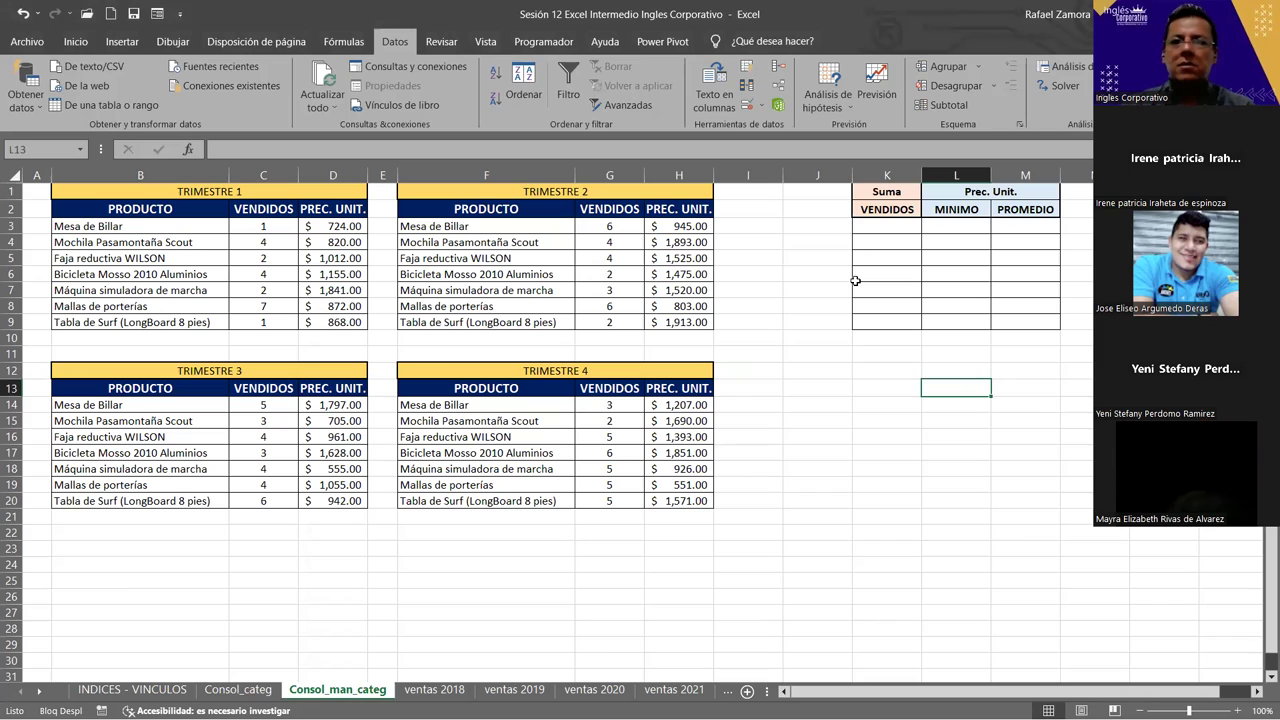
{"action": "left_click", "coordinate": [880, 226]}
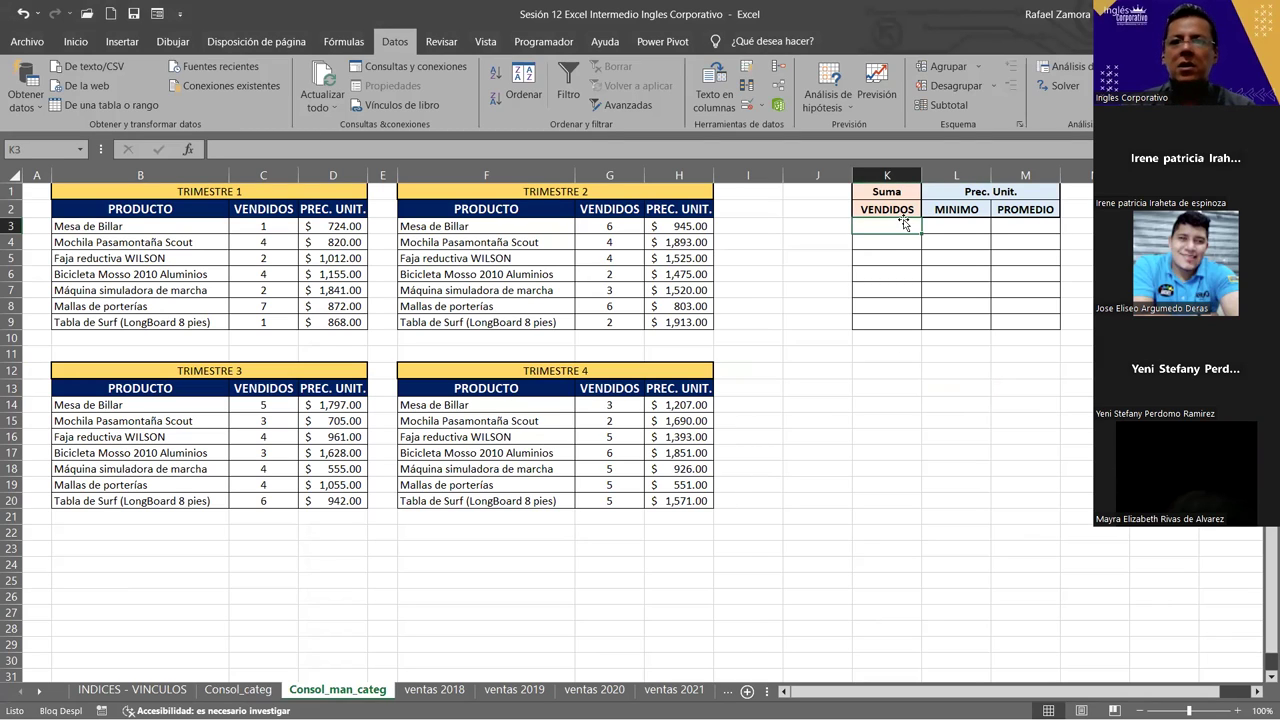
{"action": "left_click_drag", "start_coordinate": [892, 226], "coordinate": [886, 322]}
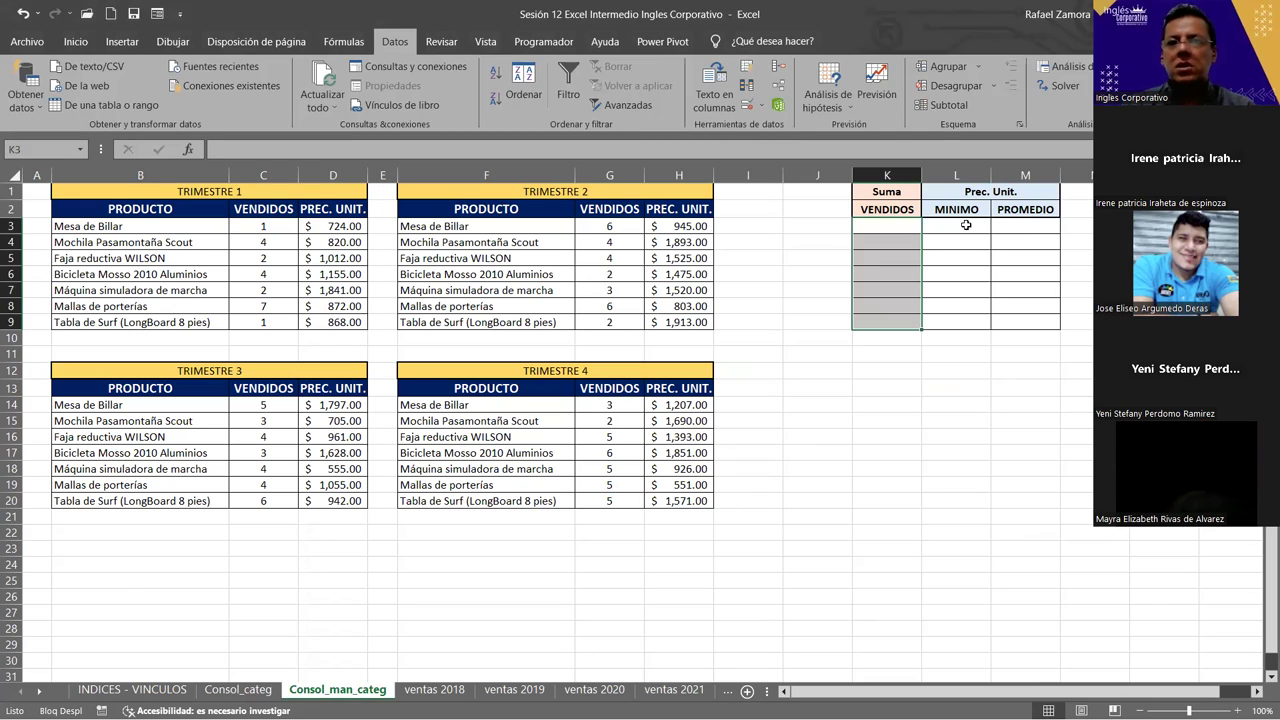
{"action": "left_click_drag", "start_coordinate": [966, 226], "coordinate": [966, 325]}
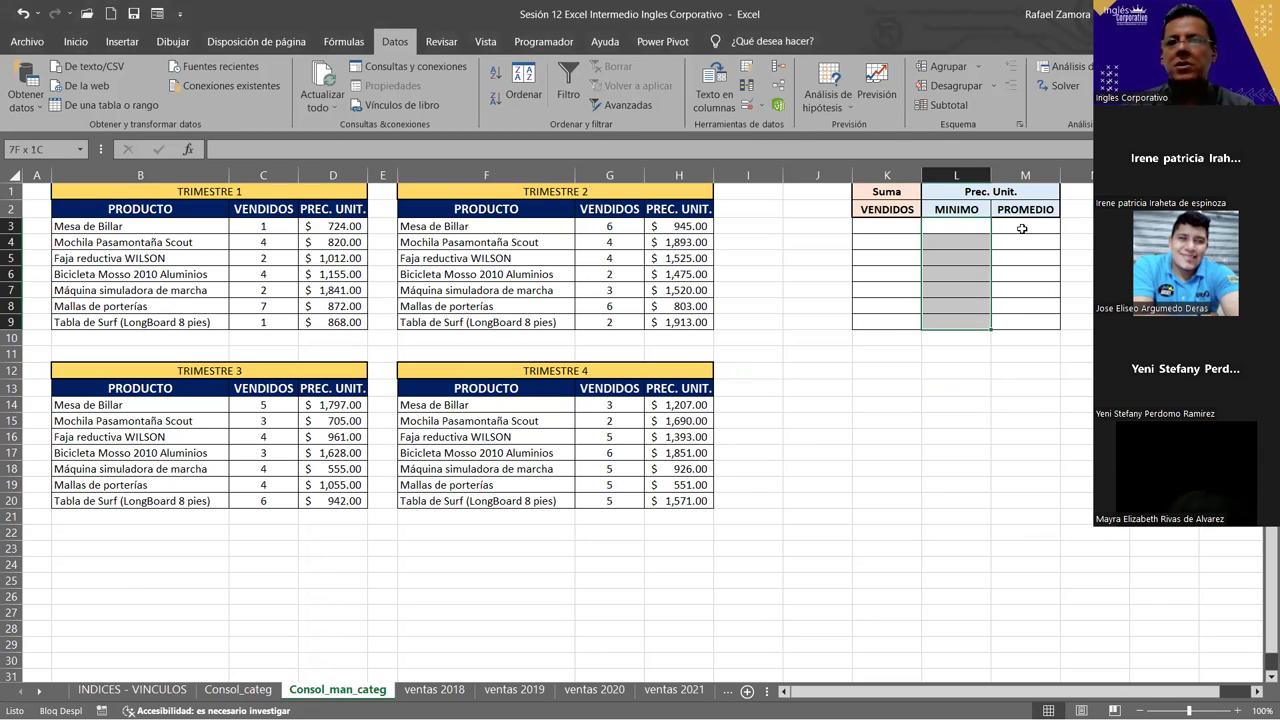
{"action": "left_click_drag", "start_coordinate": [1023, 225], "coordinate": [1011, 241]}
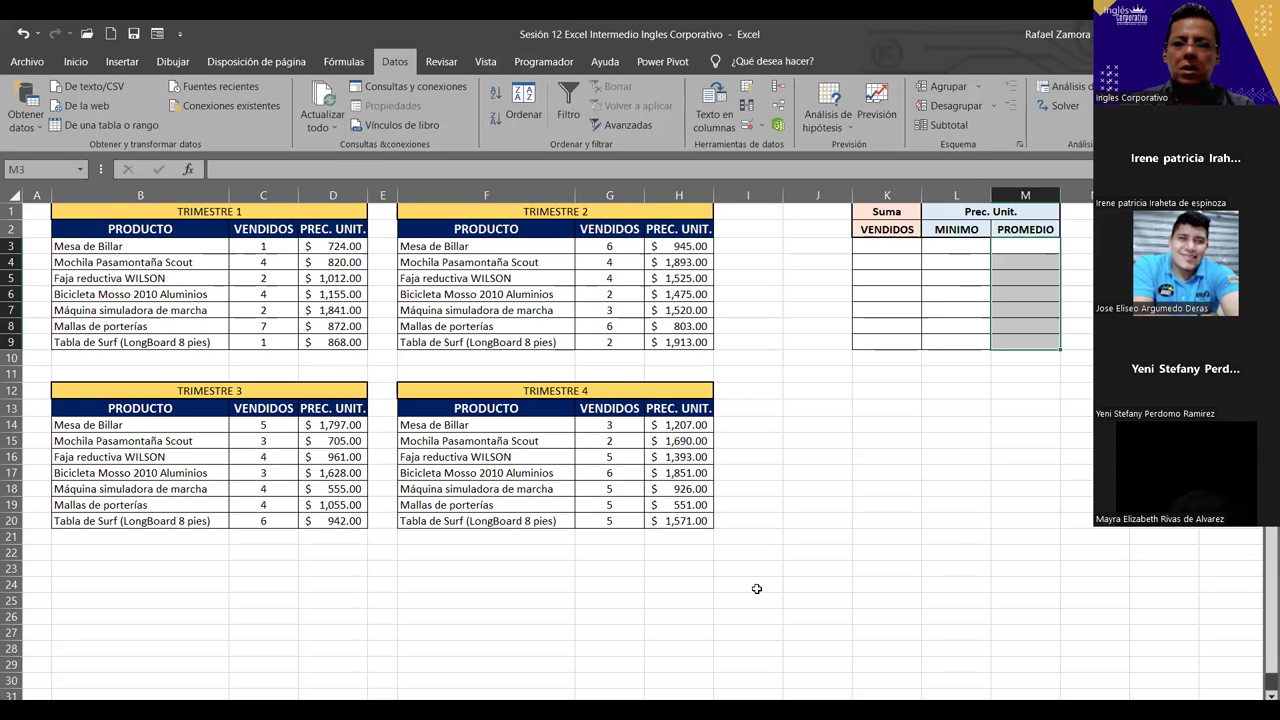
Check the Trimestre 2 and Trimestre 4 unit prices in H4 and H17.
{"action": "left_click", "coordinate": [832, 509]}
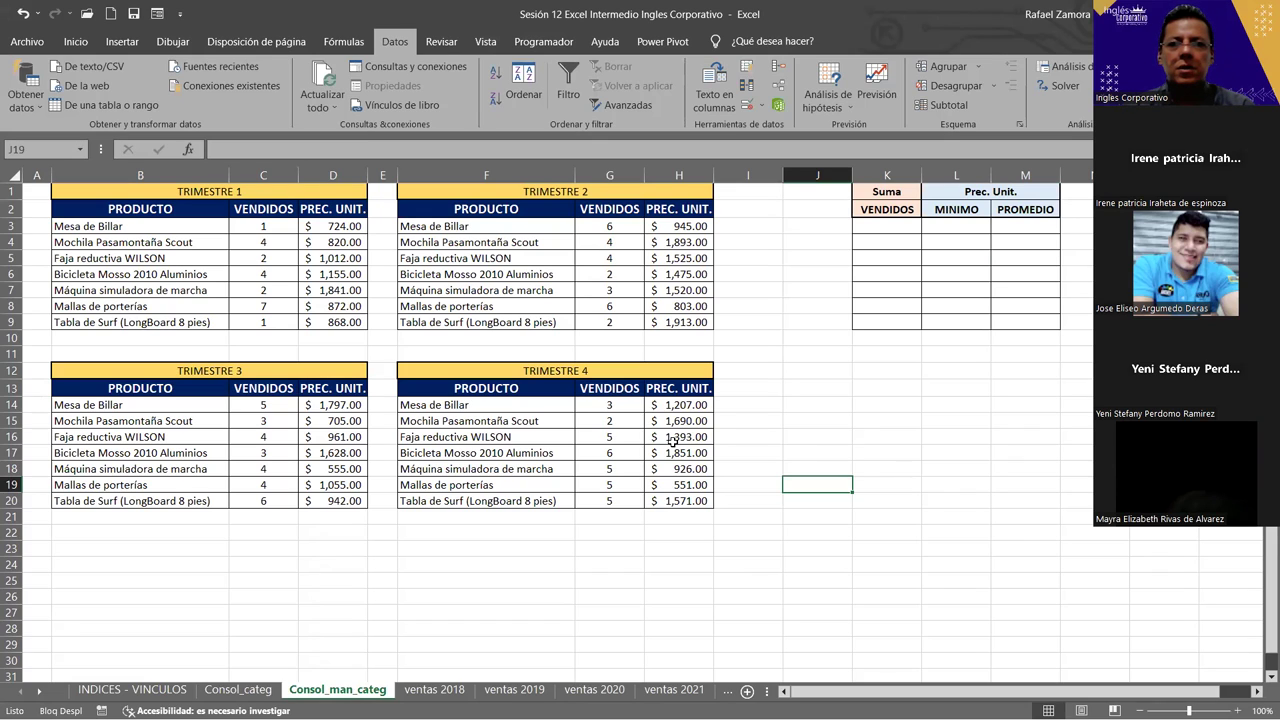
{"action": "left_click", "coordinate": [695, 242]}
{"action": "left_click", "coordinate": [345, 257]}
{"action": "left_click", "coordinate": [340, 452]}
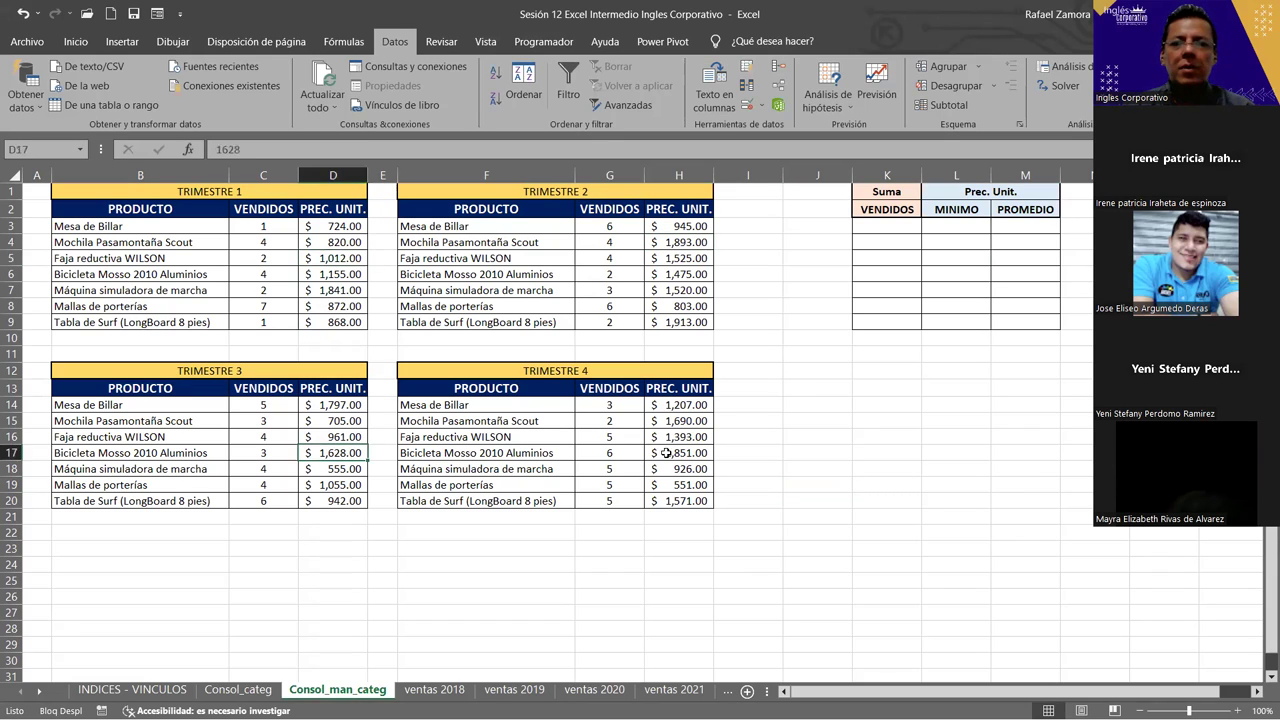
{"action": "left_click", "coordinate": [663, 452]}
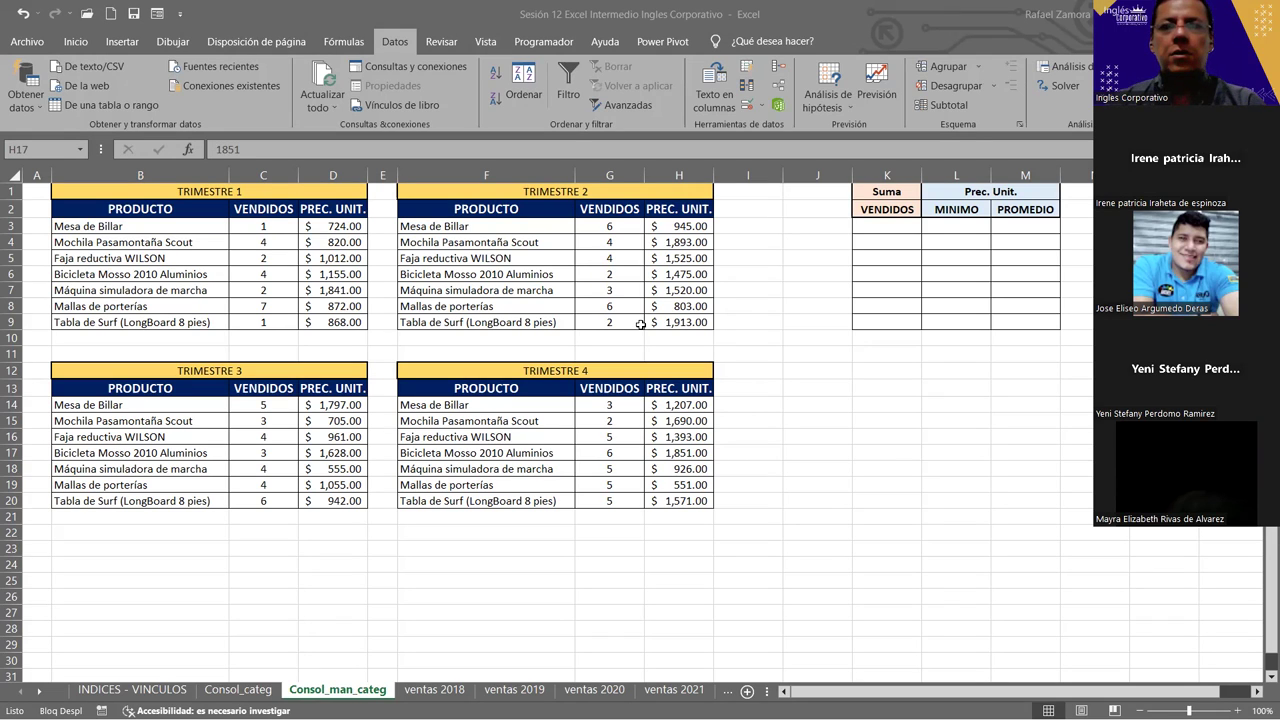
{"action": "left_click", "coordinate": [880, 274]}
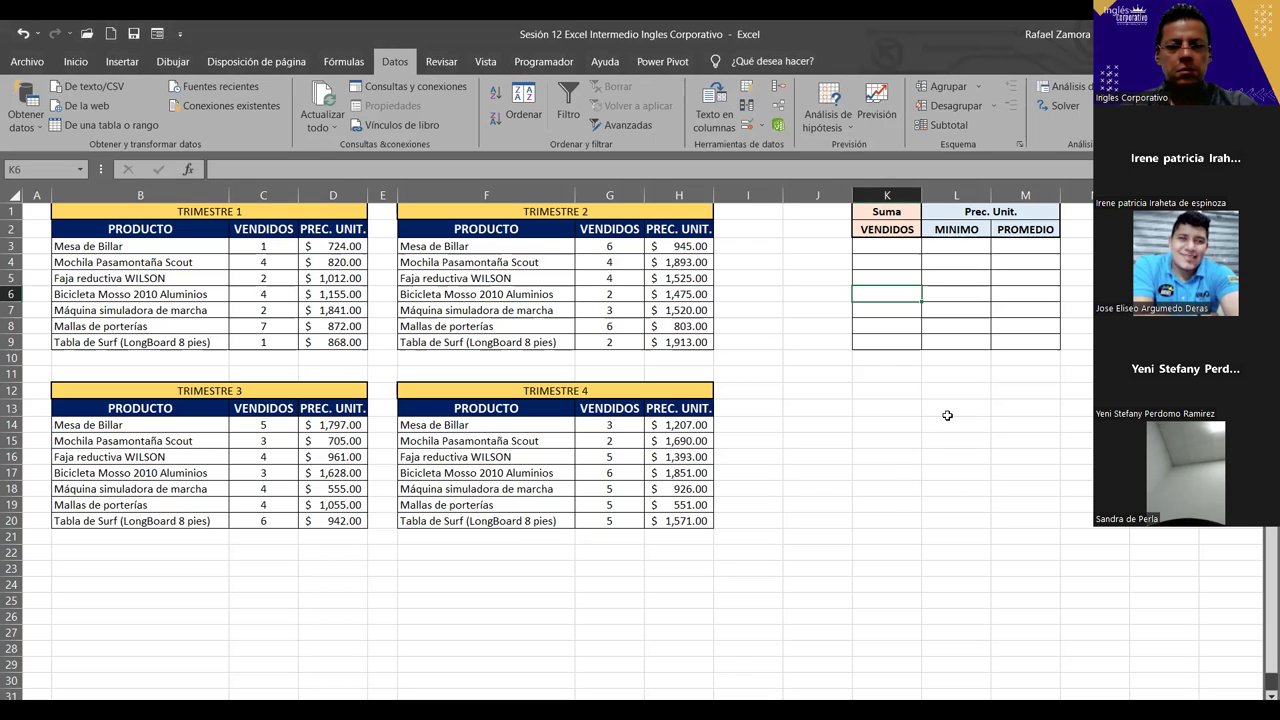
{"action": "left_click", "coordinate": [943, 412]}
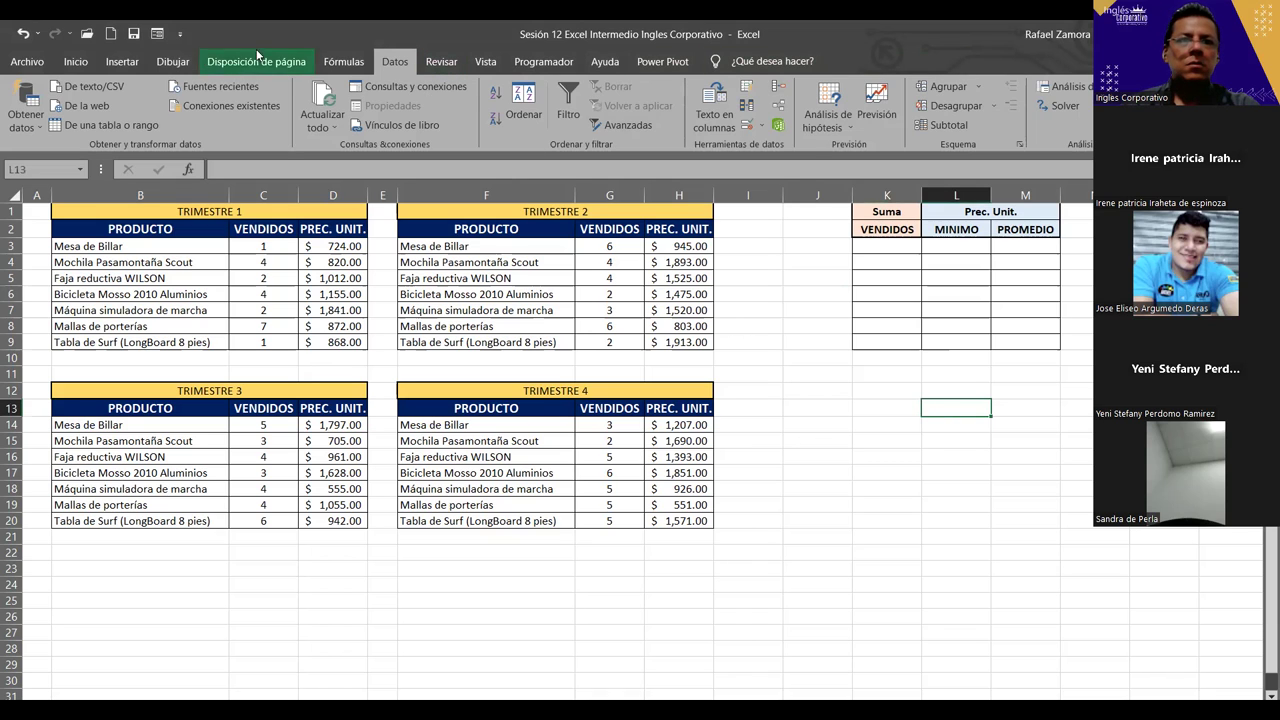
Insert a WordArt reading 'EN PRACTICA' and place it below the TRIMESTRE 4 table.
{"action": "left_click", "coordinate": [120, 62]}
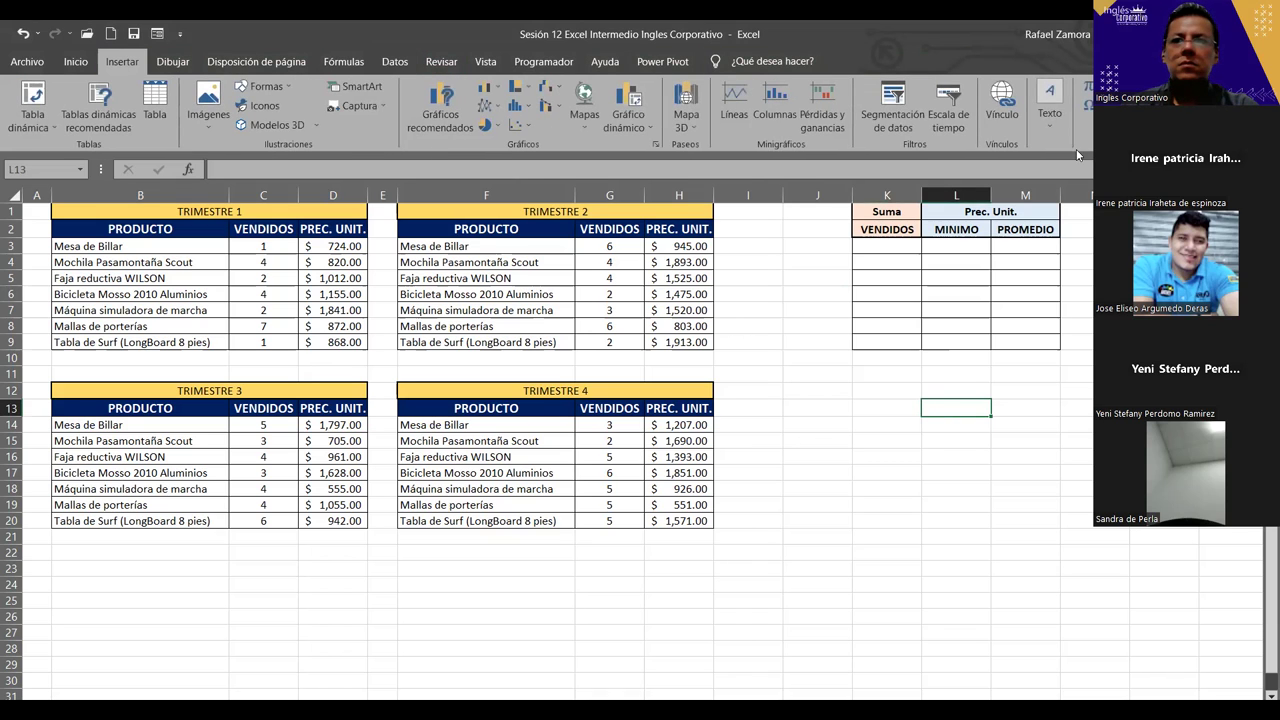
{"action": "left_click", "coordinate": [1050, 106]}
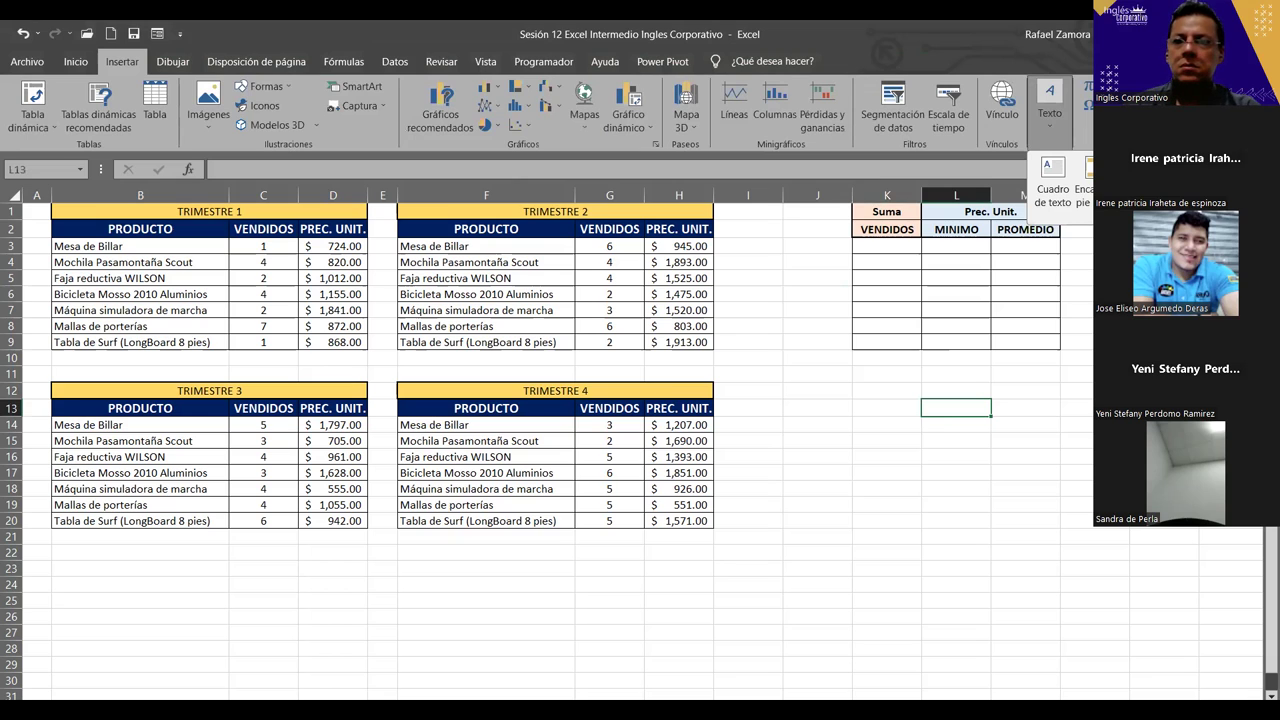
{"action": "left_click", "coordinate": [1115, 188]}
{"action": "left_click", "coordinate": [1115, 177]}
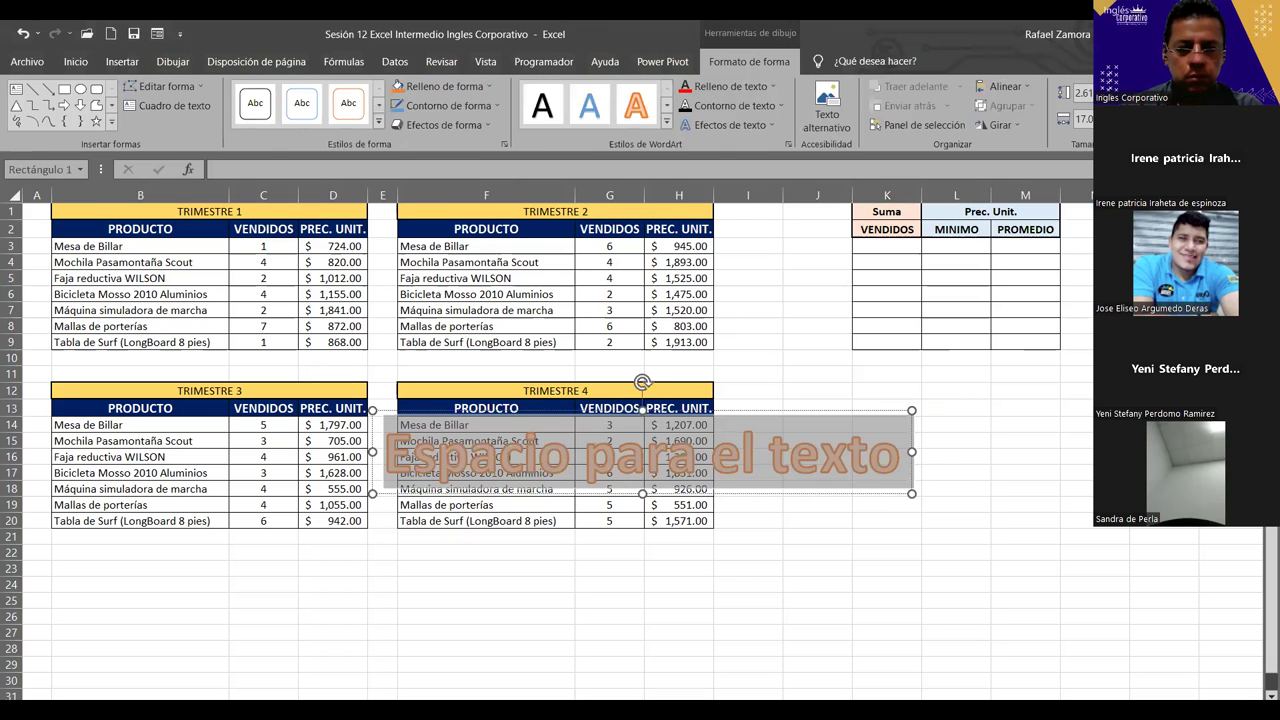
{"action": "type", "text": "EN PRACTI"}
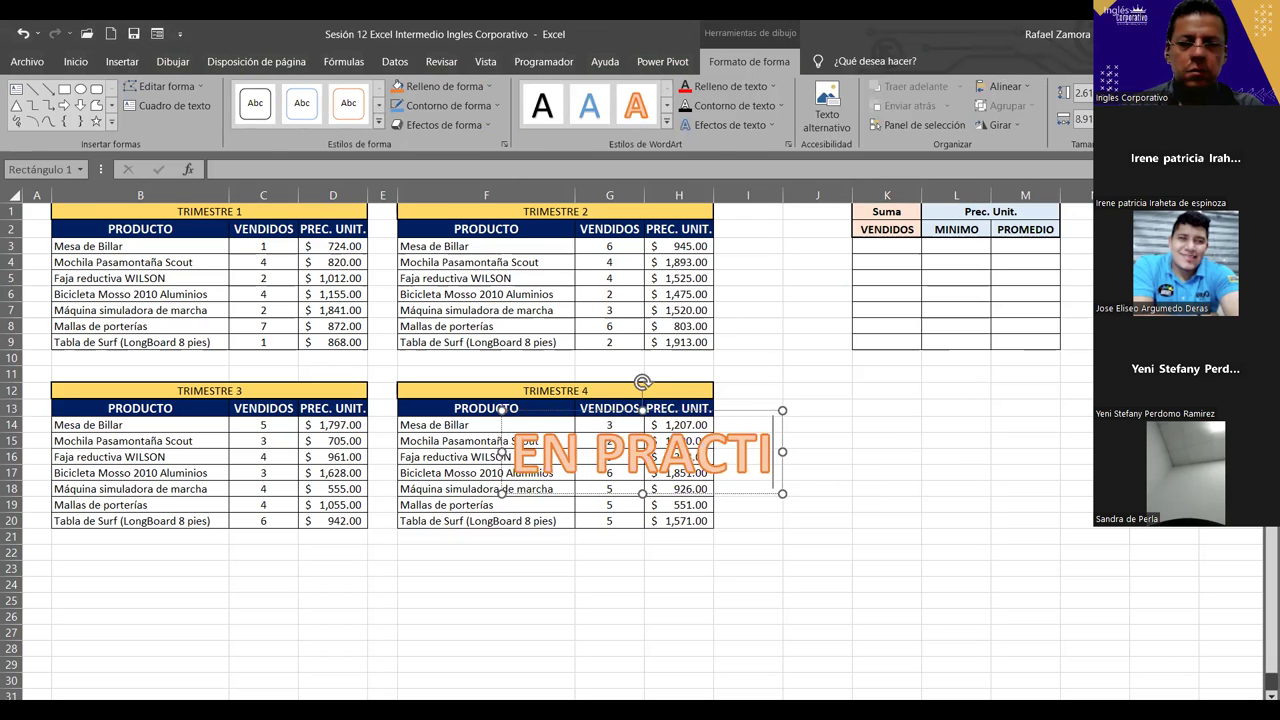
{"action": "type", "text": "CA"}
{"action": "mouse_move", "coordinate": [804, 447]}
{"action": "left_mouse_down"}
{"action": "mouse_move", "coordinate": [817, 549]}
{"action": "mouse_move", "coordinate": [880, 546]}
{"action": "mouse_move", "coordinate": [883, 523]}
{"action": "left_mouse_up"}
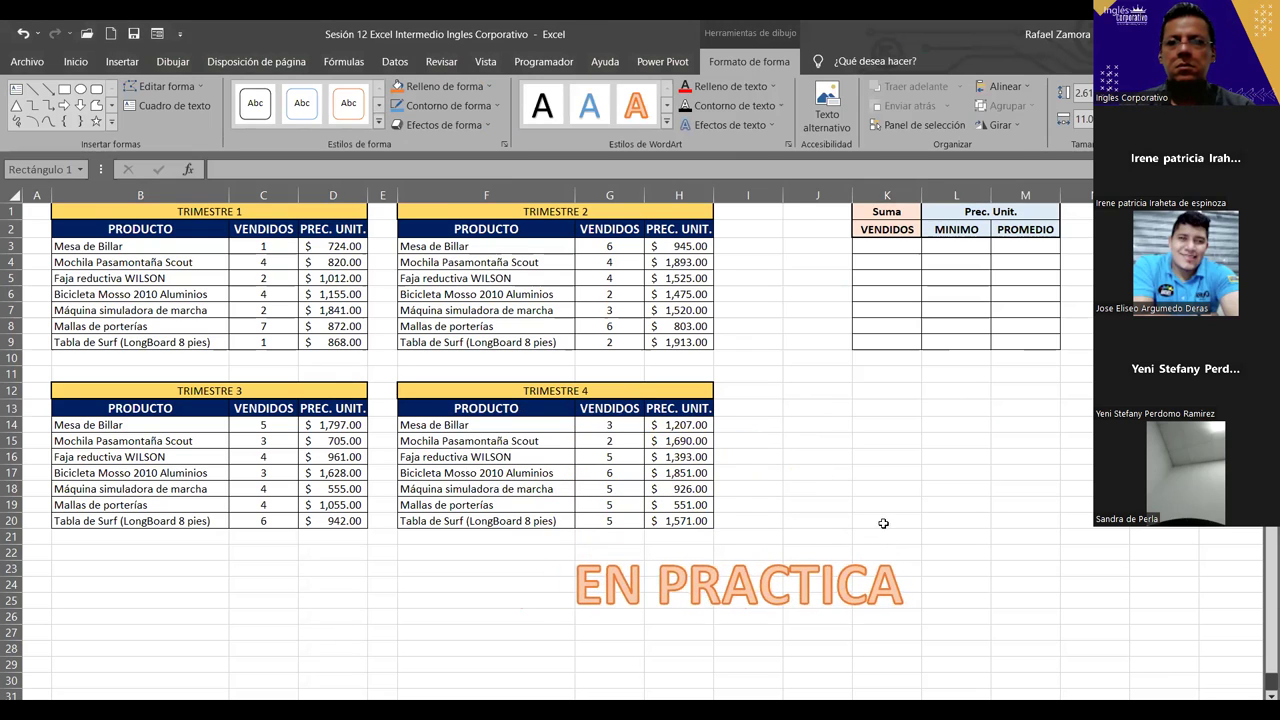
{"action": "left_click", "coordinate": [722, 86]}
{"action": "left_click", "coordinate": [861, 453]}
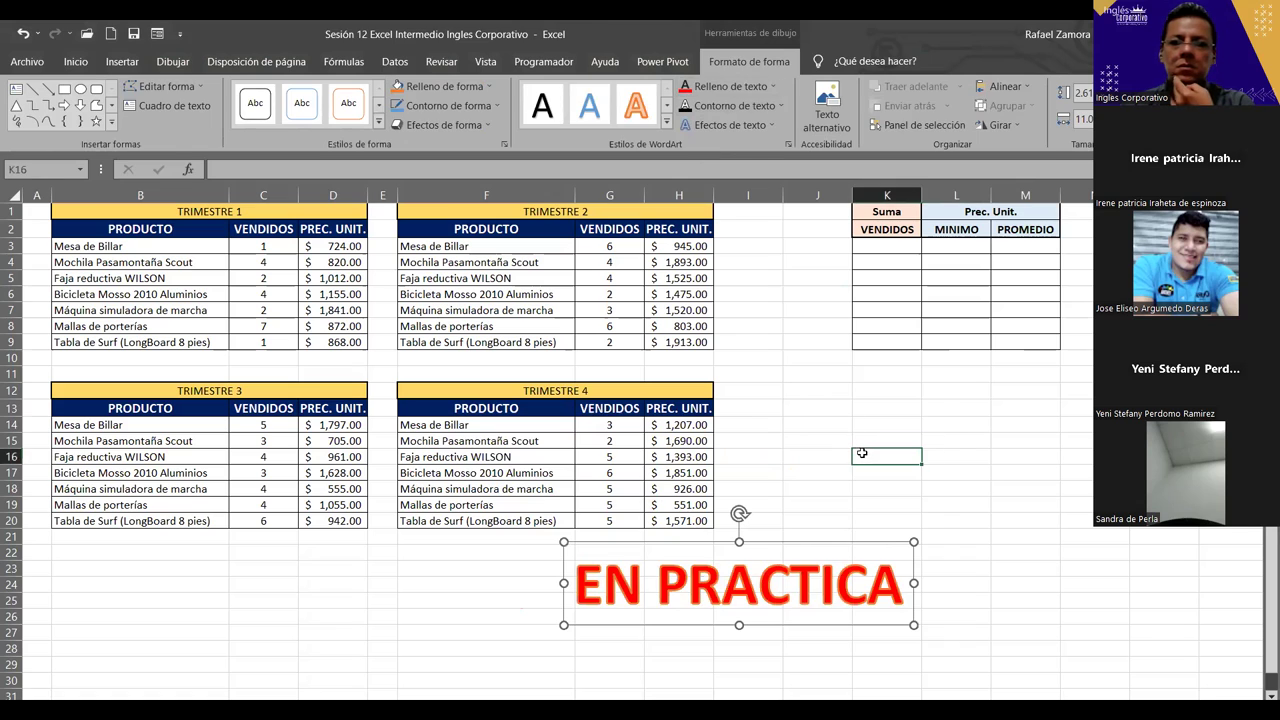
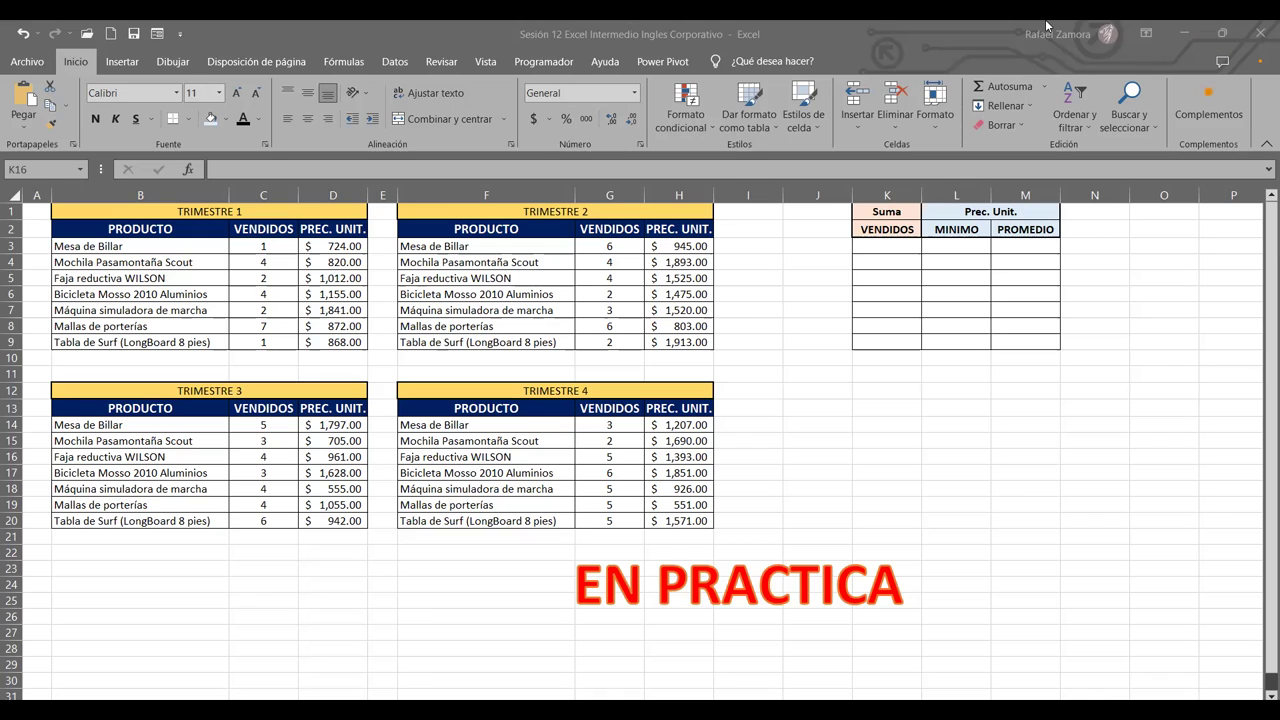
Open the Consolidar dialog with K3 as the destination for the units-sold totals.
{"action": "left_click", "coordinate": [1197, 40]}
{"action": "left_click", "coordinate": [886, 357]}
{"action": "left_click", "coordinate": [895, 248]}
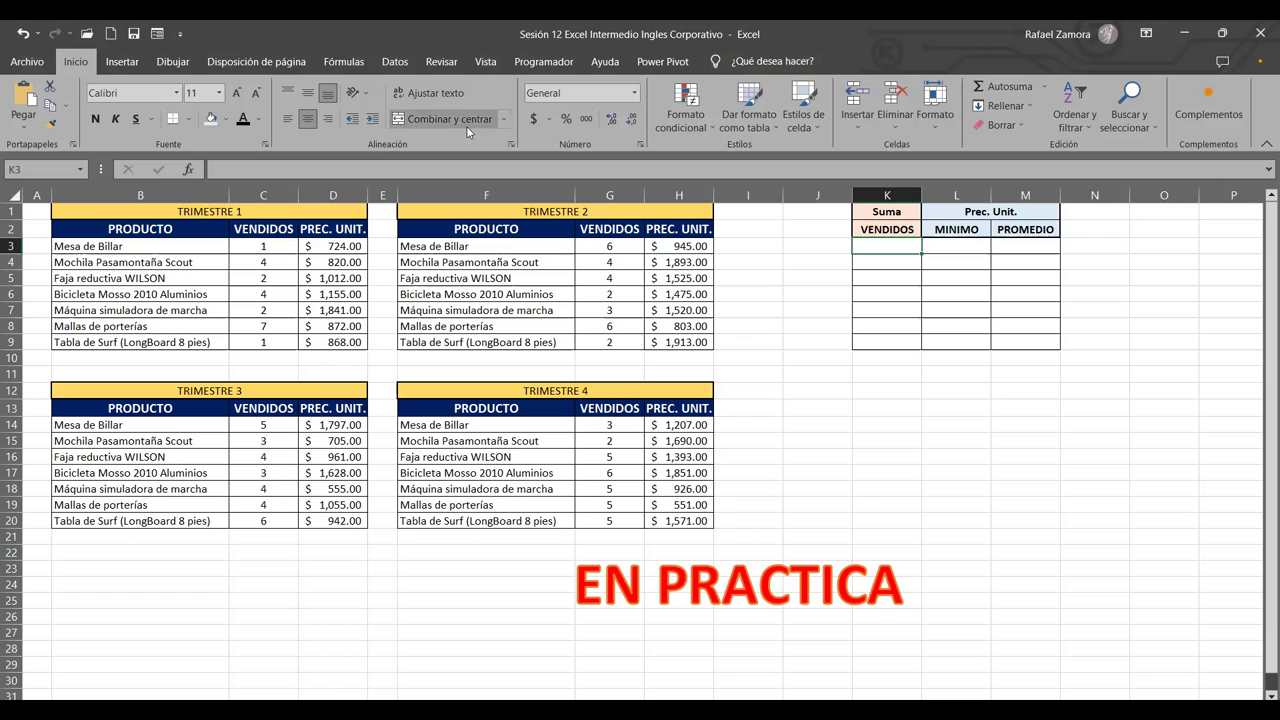
{"action": "left_click", "coordinate": [395, 61]}
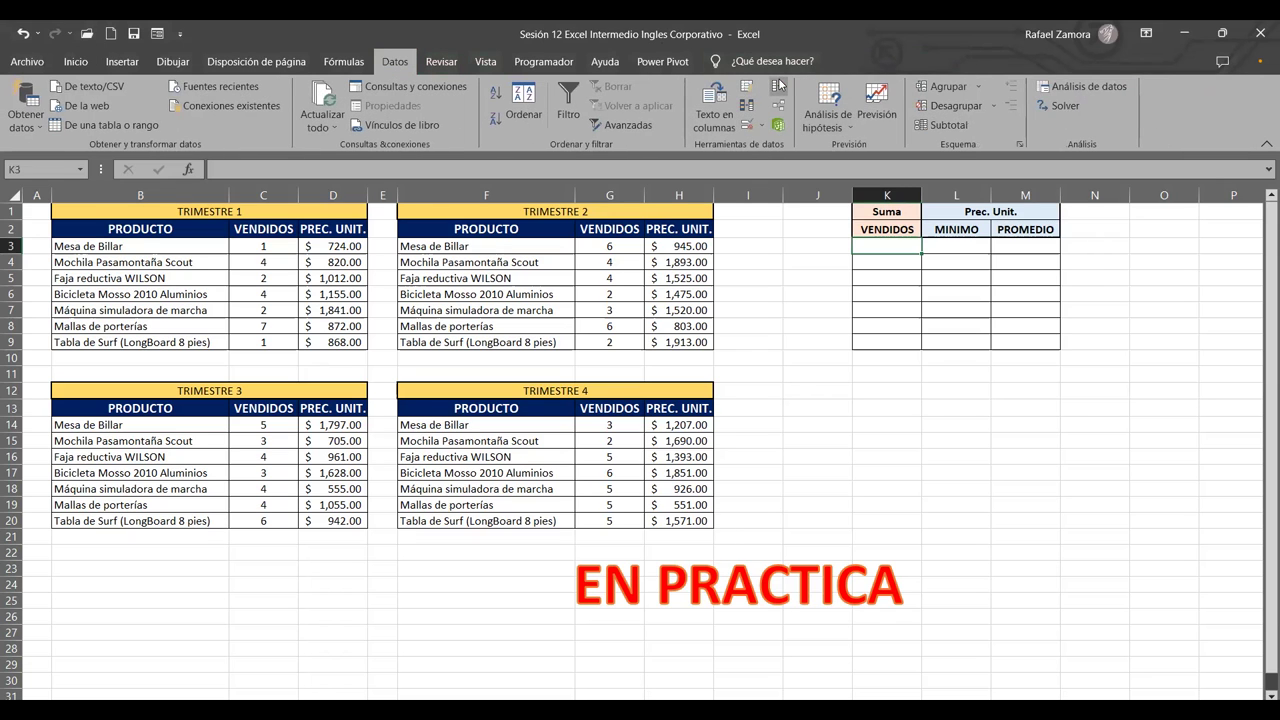
{"action": "left_click", "coordinate": [780, 86]}
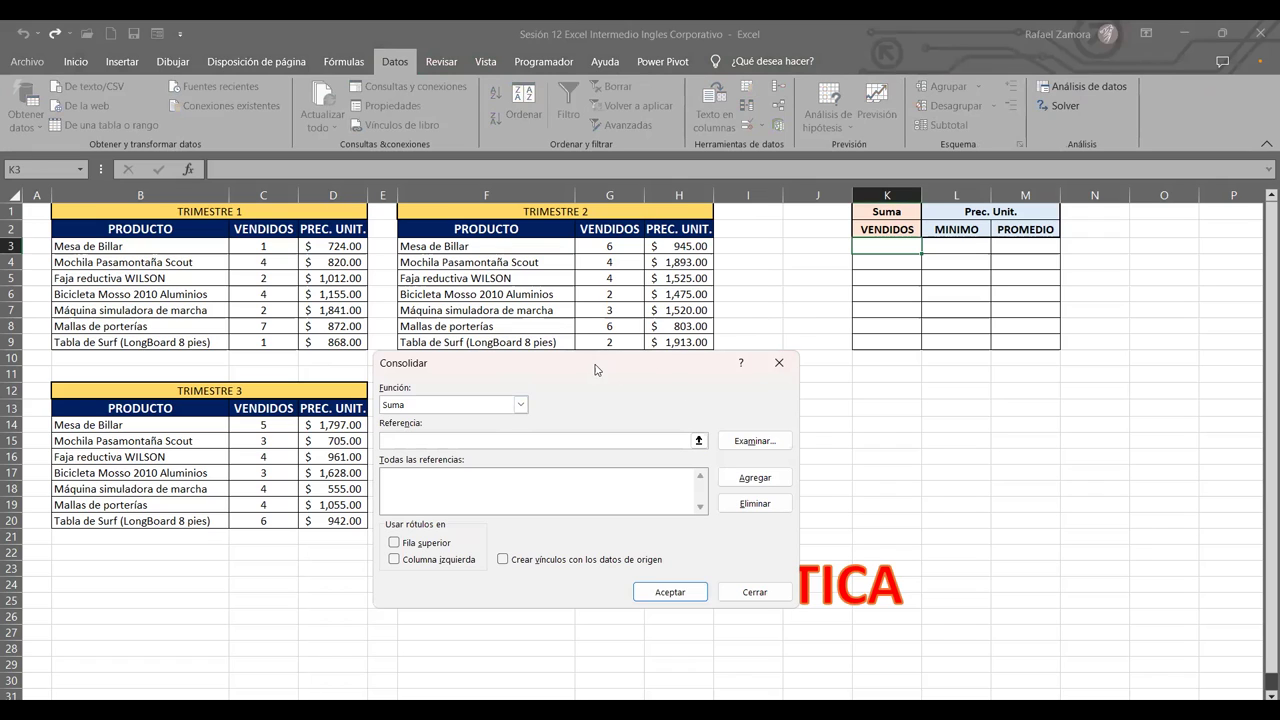
{"action": "left_click_drag", "start_coordinate": [595, 370], "coordinate": [1023, 383]}
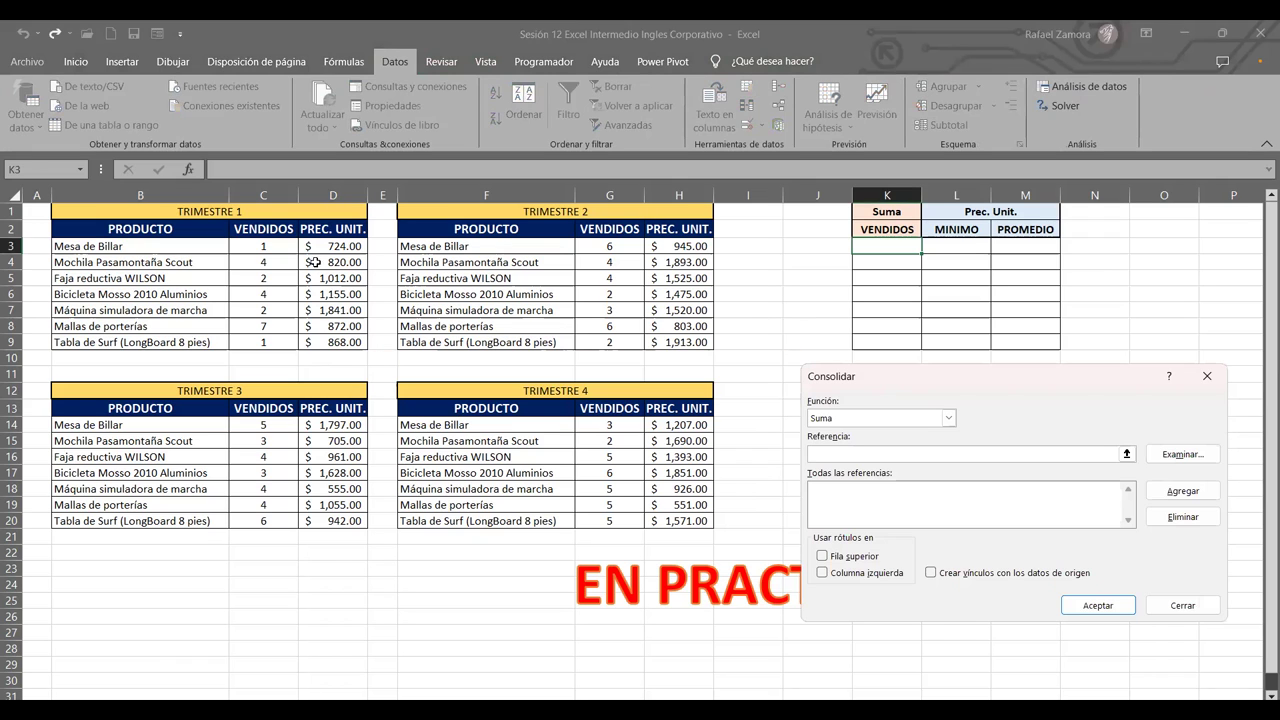
Sum units sold from C3:C9, G3:G9, C14:C20 and G14:G20 into K3:K9.
{"action": "left_click", "coordinate": [280, 246]}
{"action": "left_click_drag", "start_coordinate": [280, 246], "coordinate": [280, 342]}
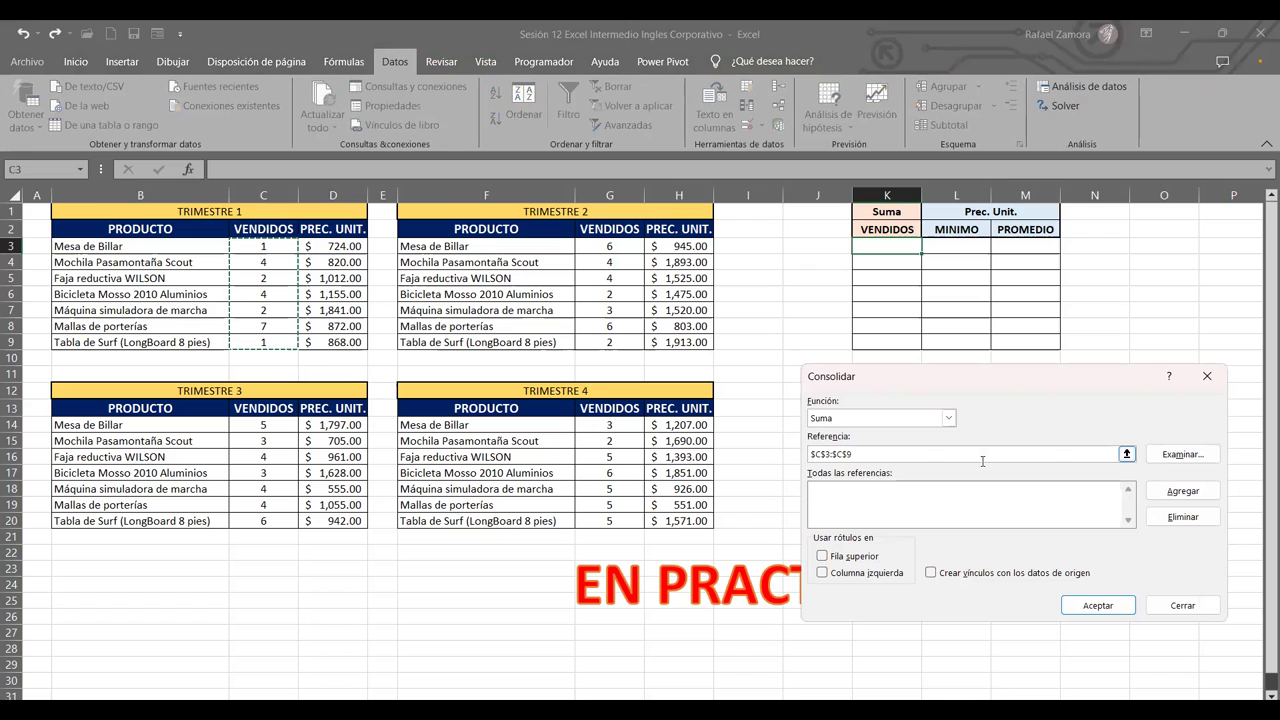
{"action": "left_click", "coordinate": [1183, 491]}
{"action": "left_click_drag", "start_coordinate": [613, 244], "coordinate": [613, 340]}
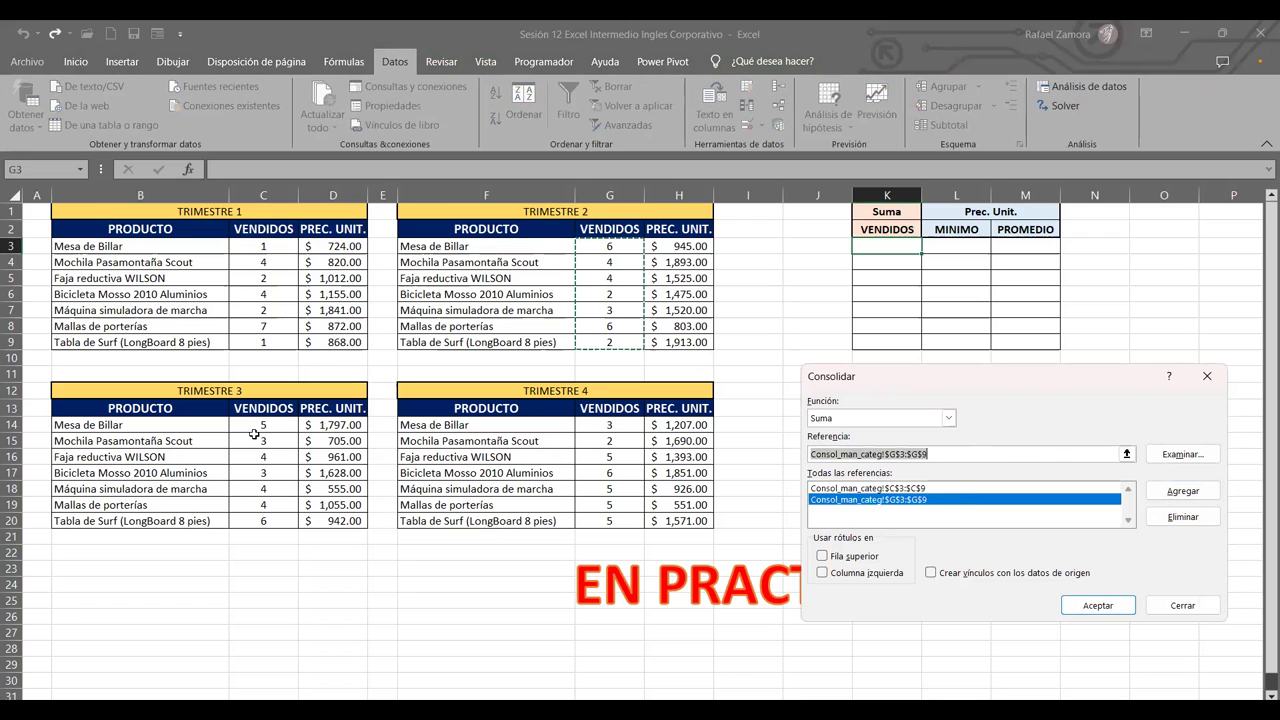
{"action": "left_click_drag", "start_coordinate": [263, 424], "coordinate": [263, 520]}
{"action": "left_click", "coordinate": [1182, 491]}
{"action": "left_click_drag", "start_coordinate": [612, 424], "coordinate": [638, 522]}
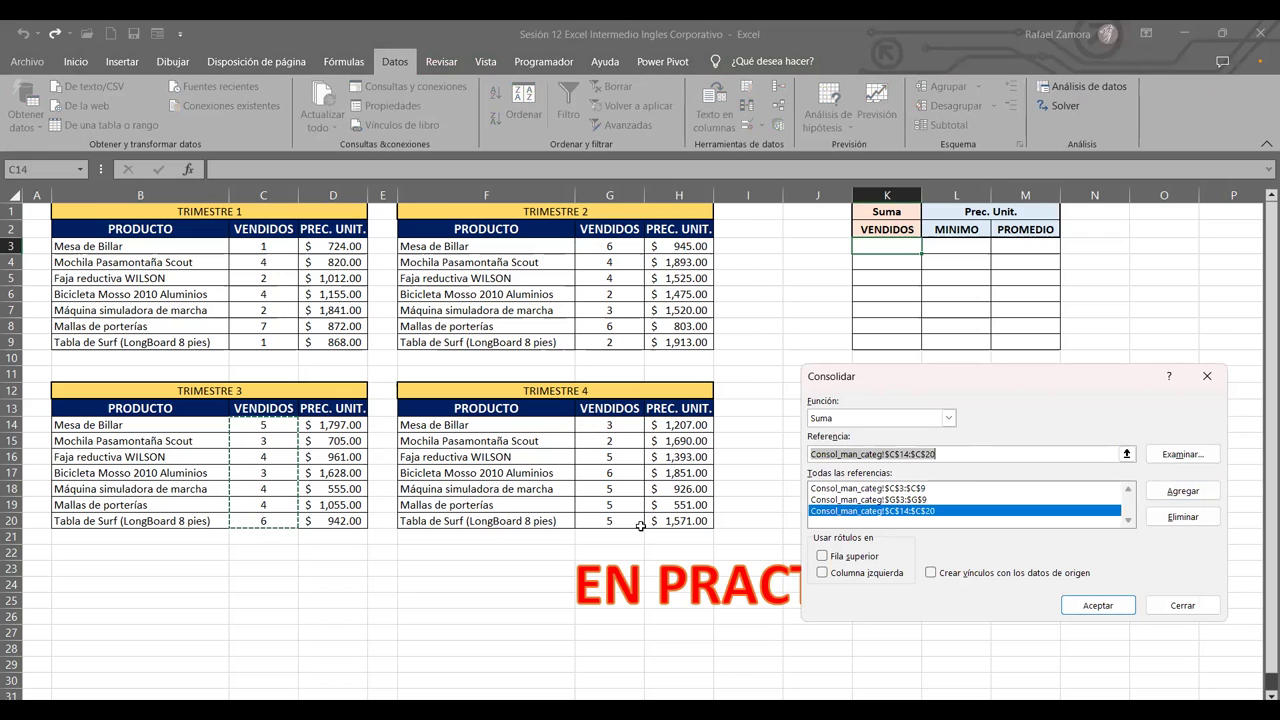
{"action": "left_click", "coordinate": [1174, 495]}
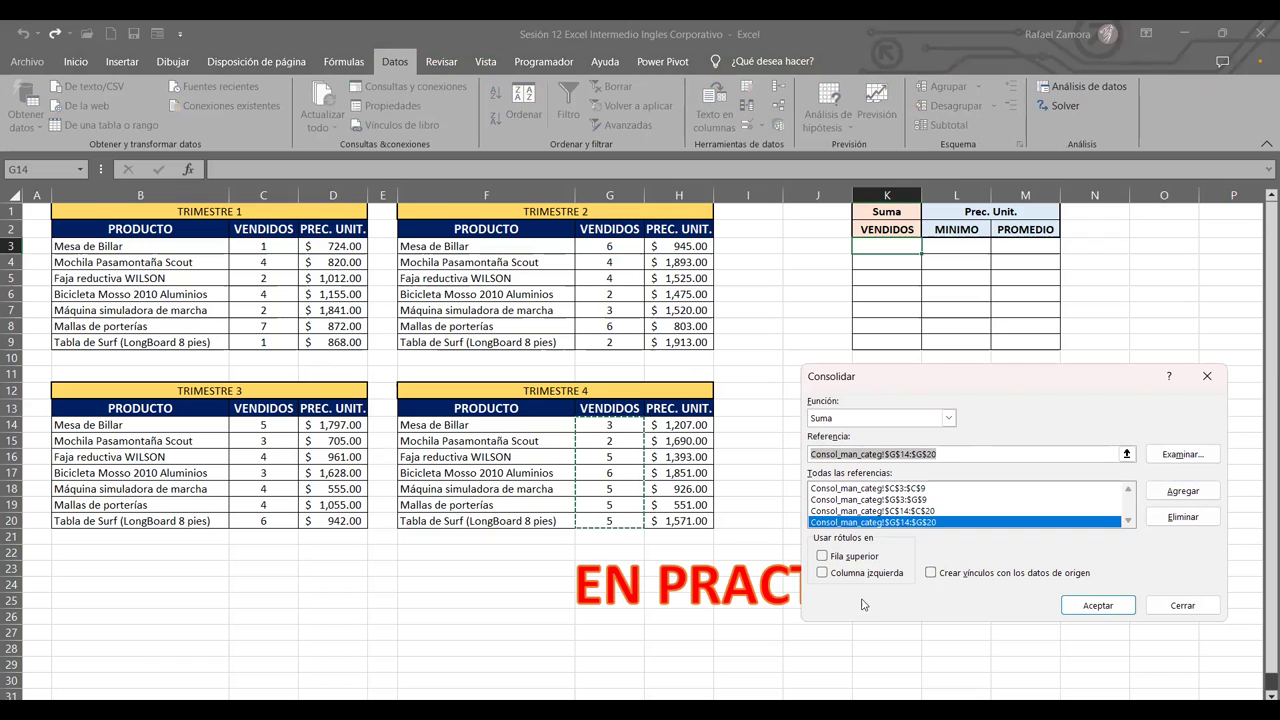
{"action": "left_click", "coordinate": [1119, 607]}
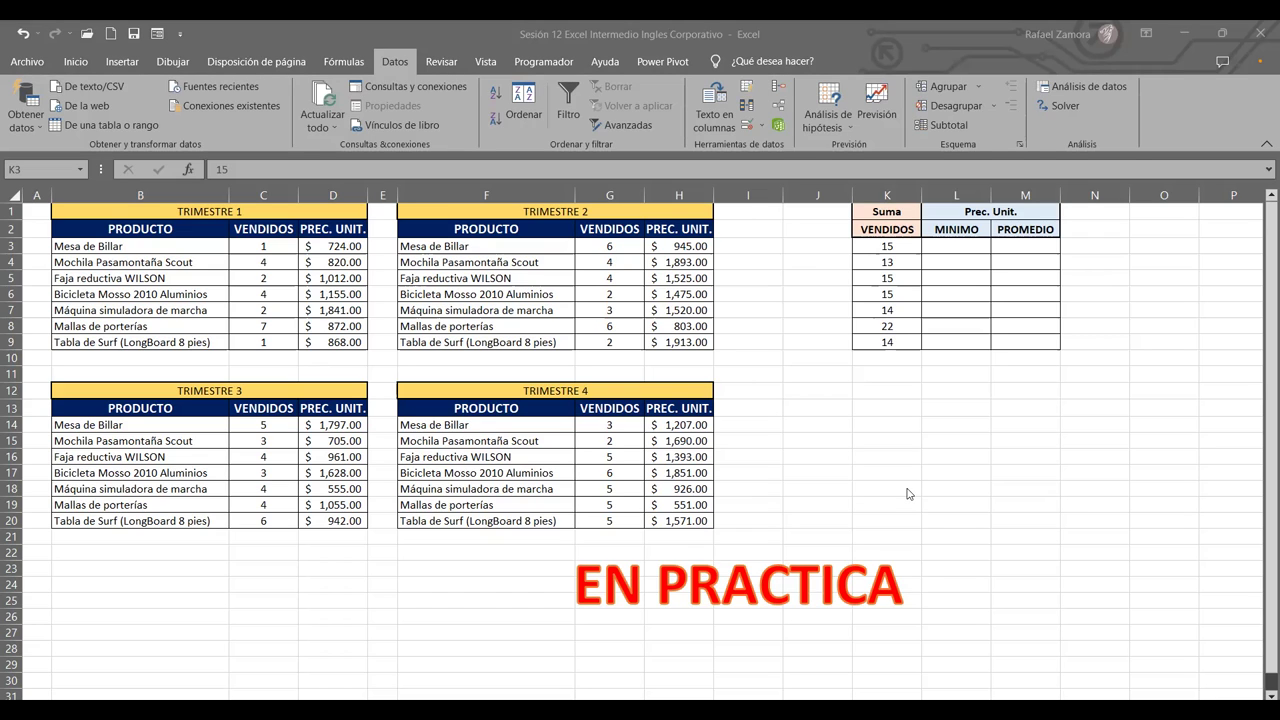
Reopen Consolidar for destination L3 and remove the old units-sold source ranges.
{"action": "left_click", "coordinate": [887, 408]}
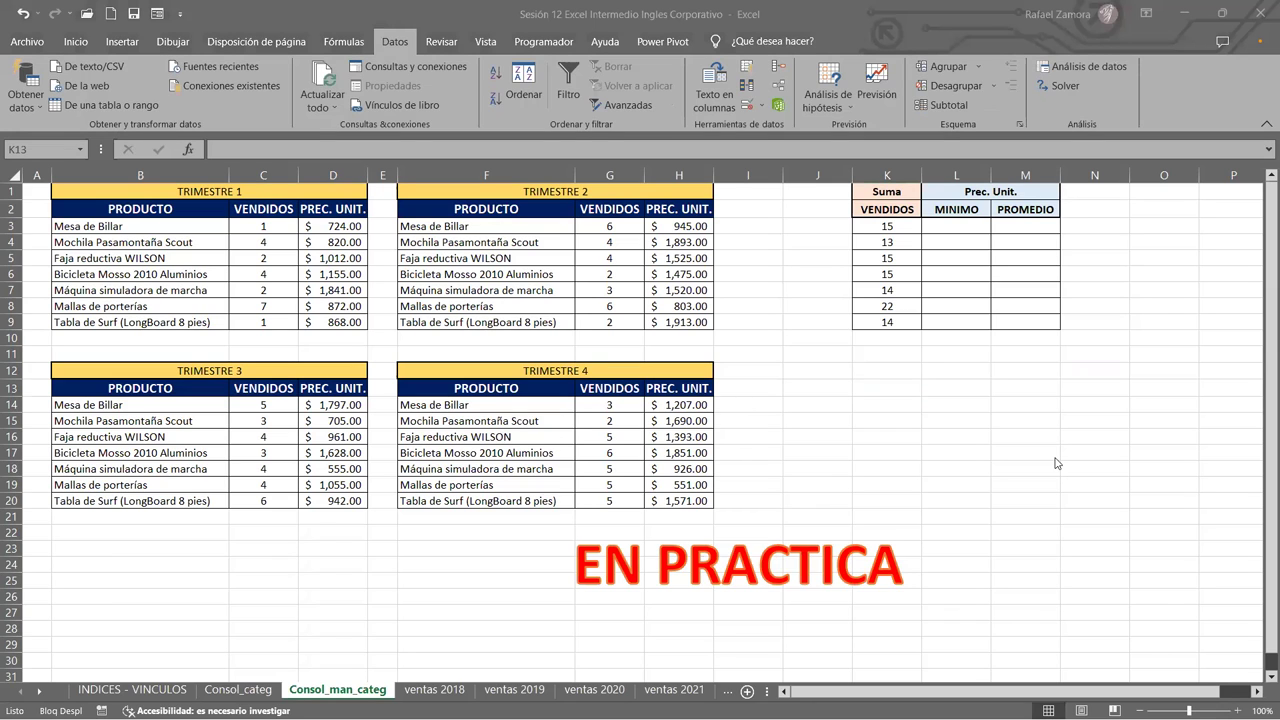
{"action": "left_click", "coordinate": [967, 221]}
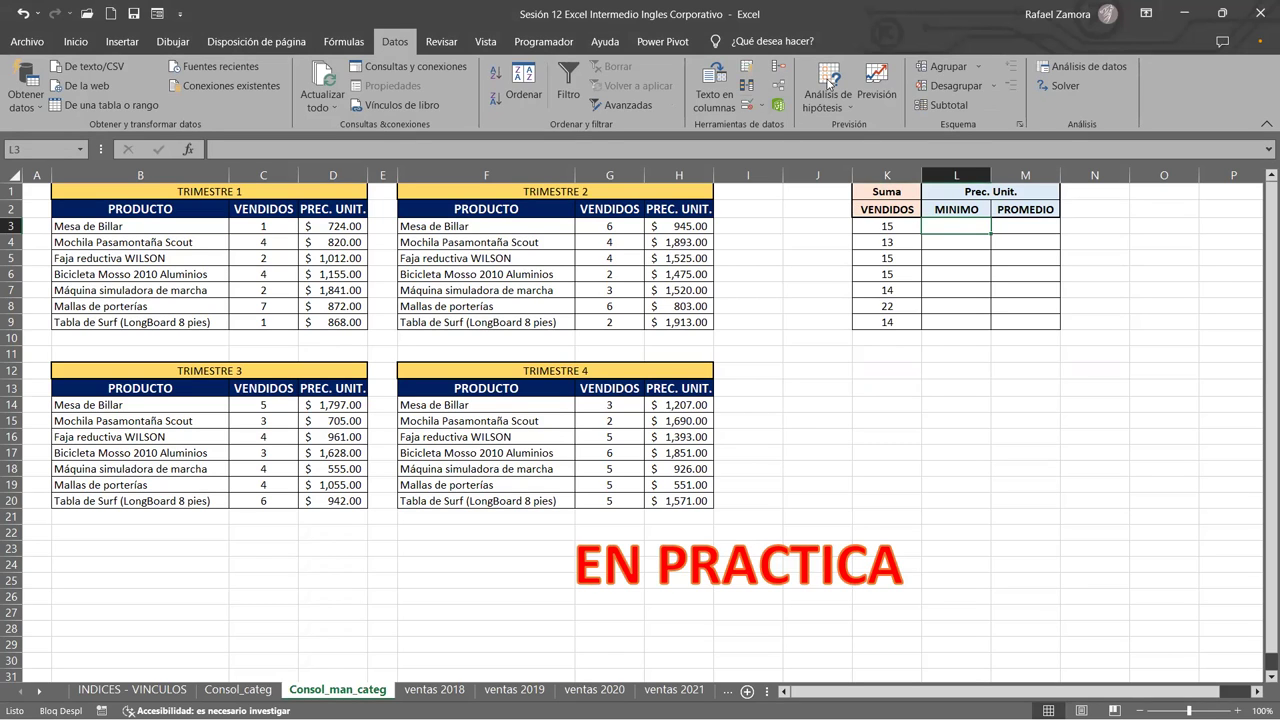
{"action": "left_click", "coordinate": [777, 68]}
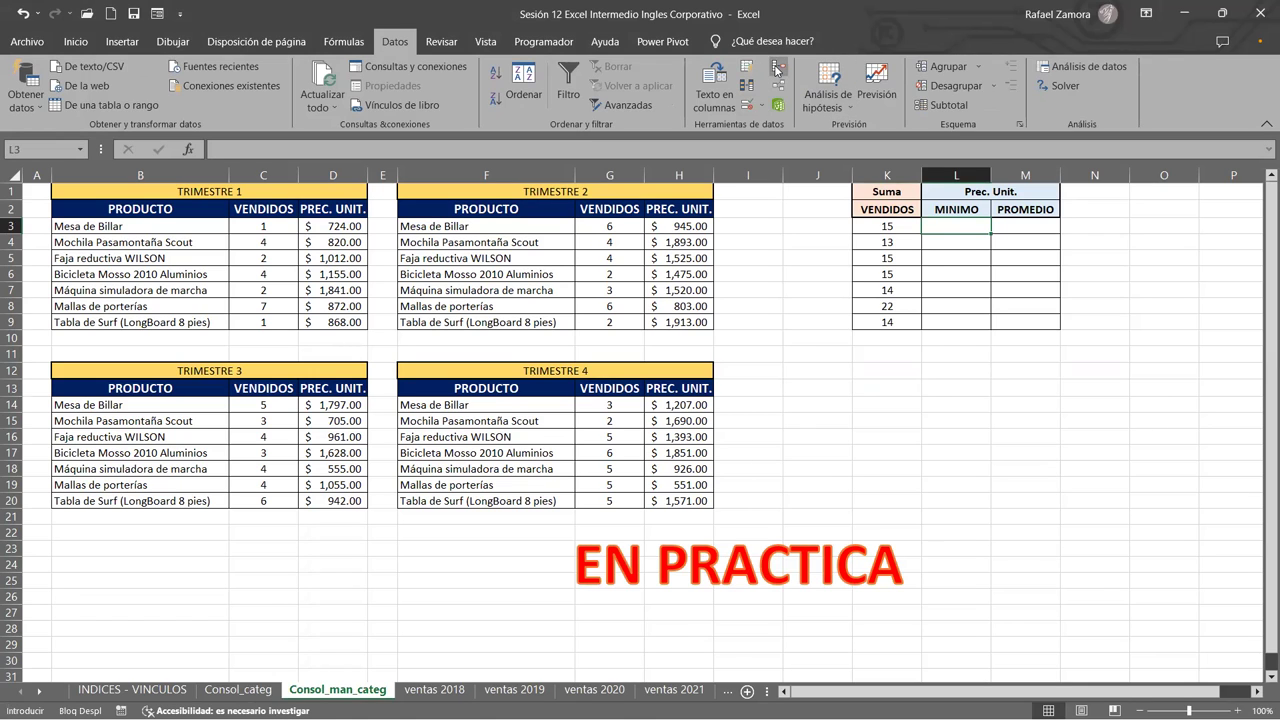
{"action": "left_click_drag", "start_coordinate": [940, 362], "coordinate": [641, 293]}
{"action": "left_click", "coordinate": [608, 400]}
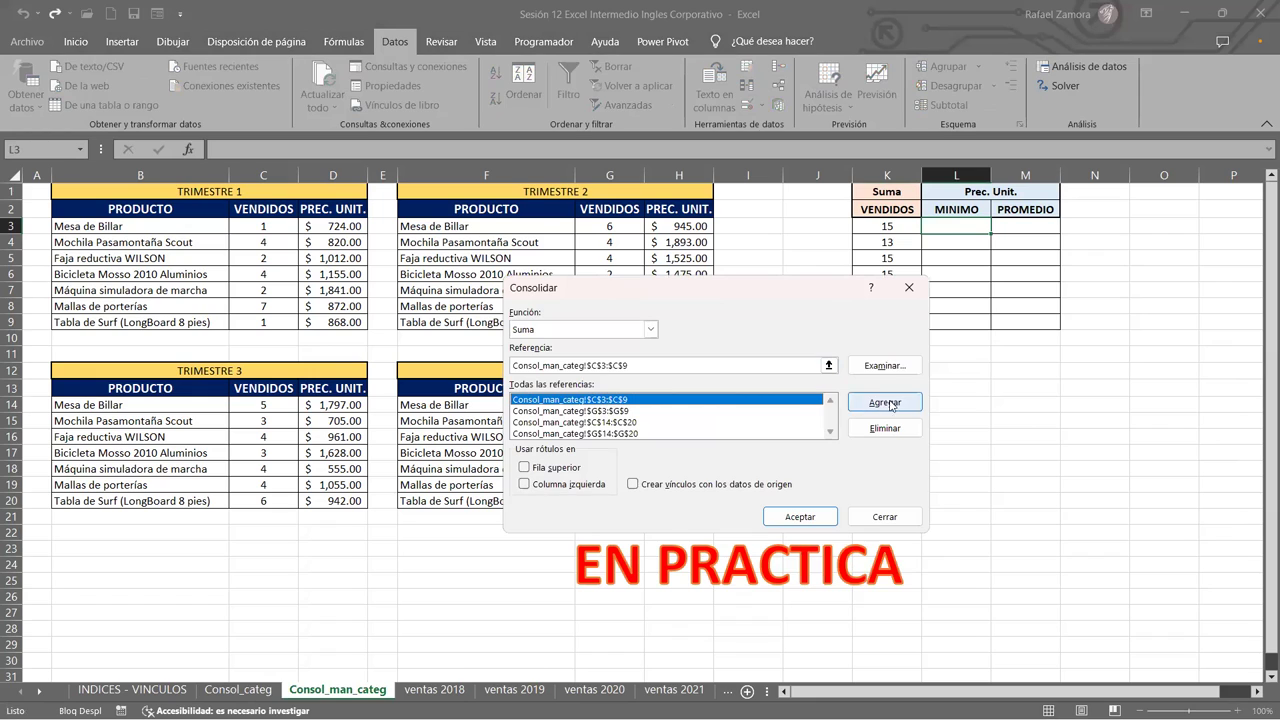
{"action": "left_click", "coordinate": [881, 432]}
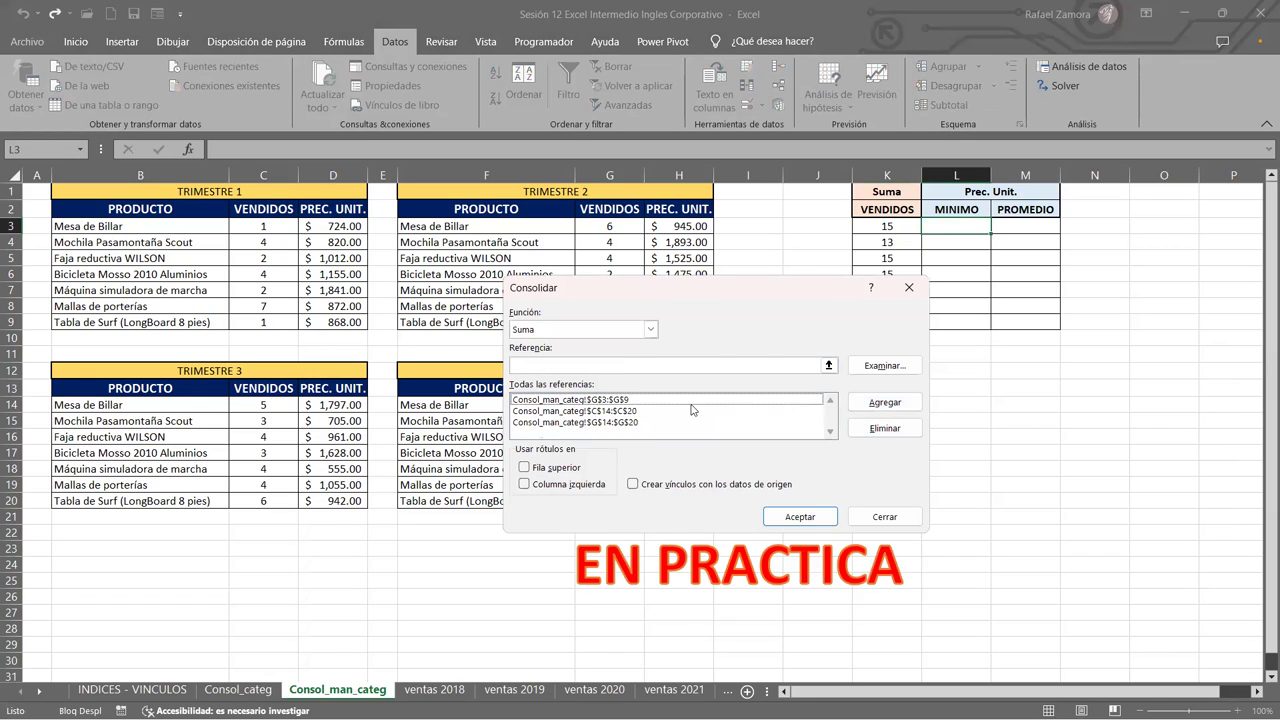
{"action": "left_click", "coordinate": [889, 437]}
{"action": "left_click", "coordinate": [899, 437]}
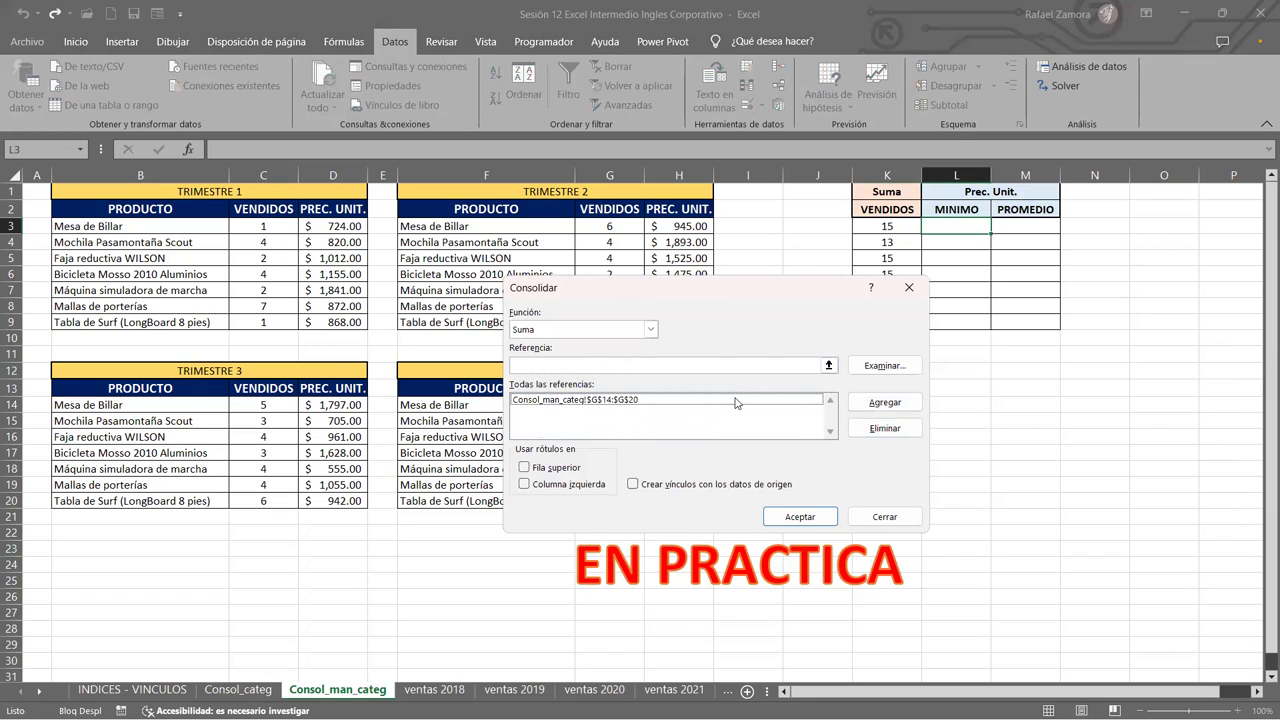
{"action": "left_click", "coordinate": [899, 437]}
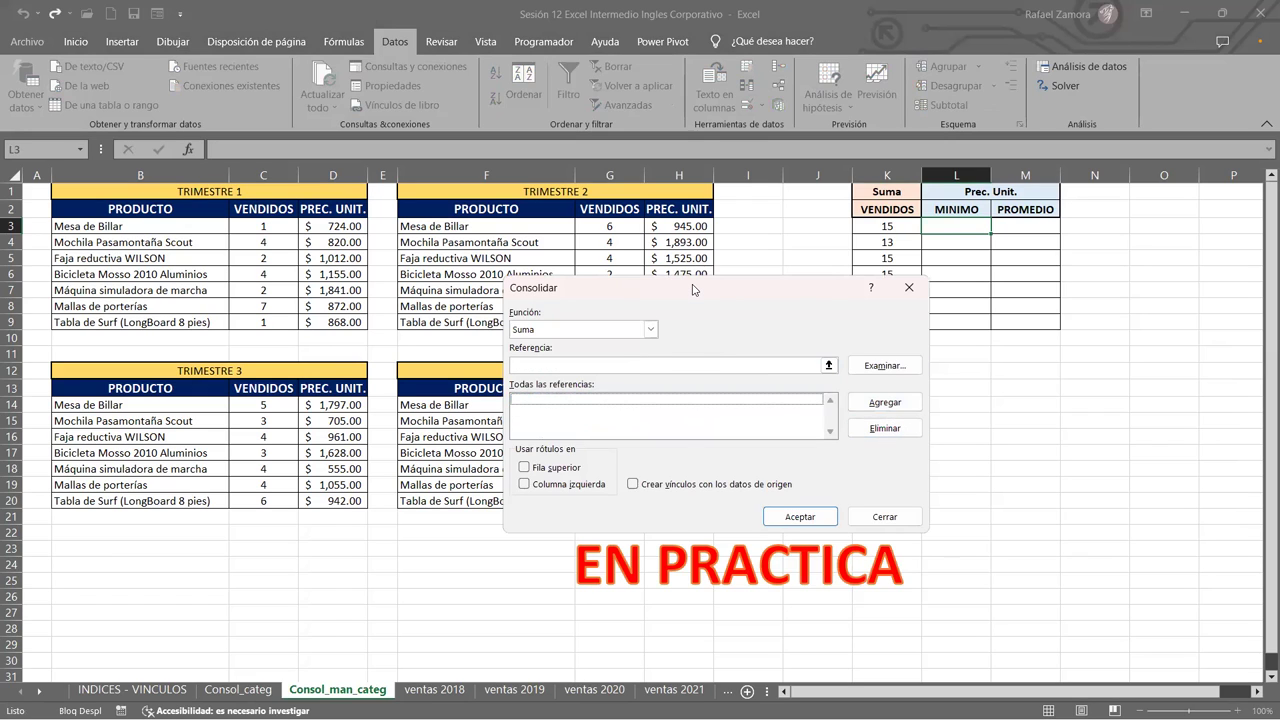
Switch the function to Mín. and add first-quarter prices D3:D9 as a source.
{"action": "left_click_drag", "start_coordinate": [693, 289], "coordinate": [812, 298]}
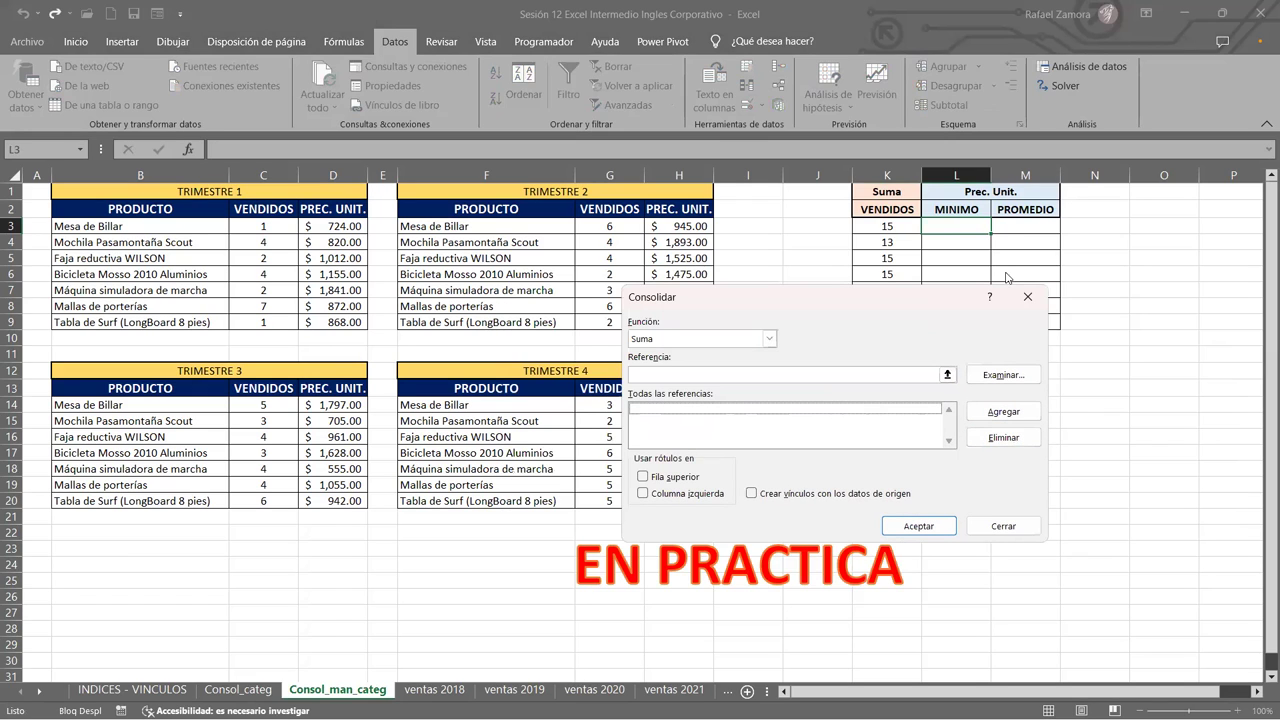
{"action": "left_click", "coordinate": [757, 344]}
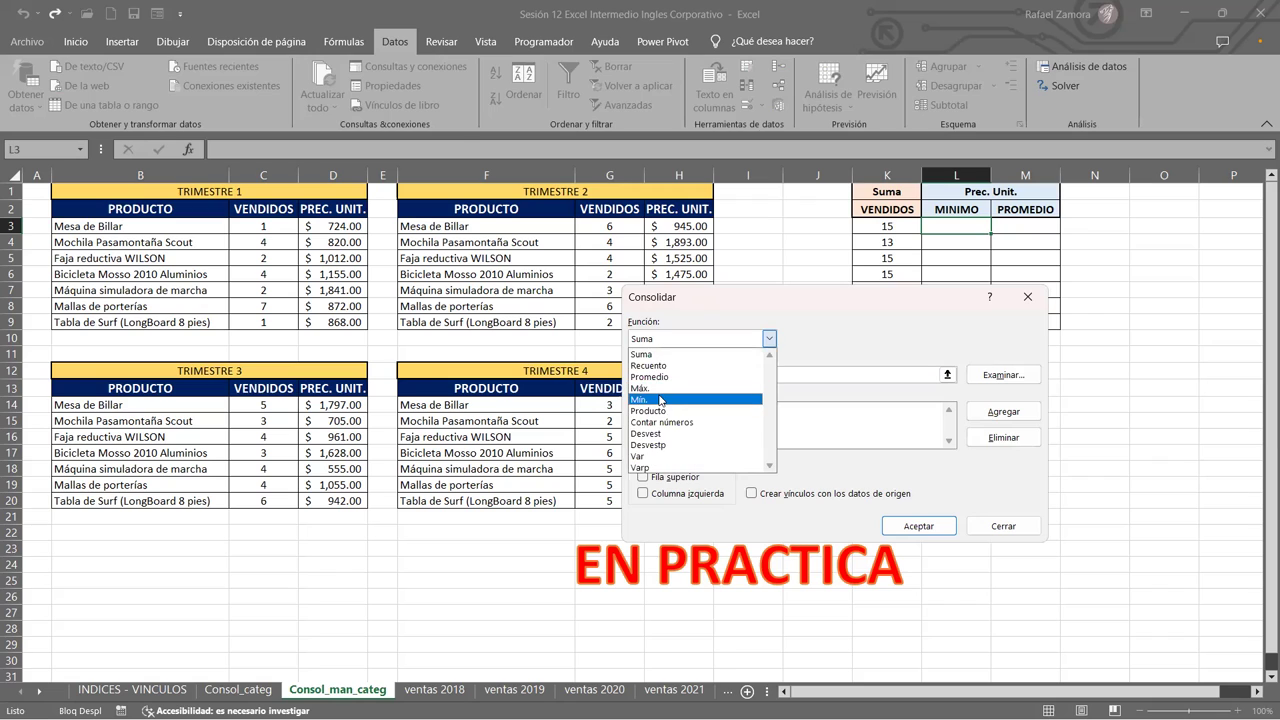
{"action": "left_click", "coordinate": [660, 400]}
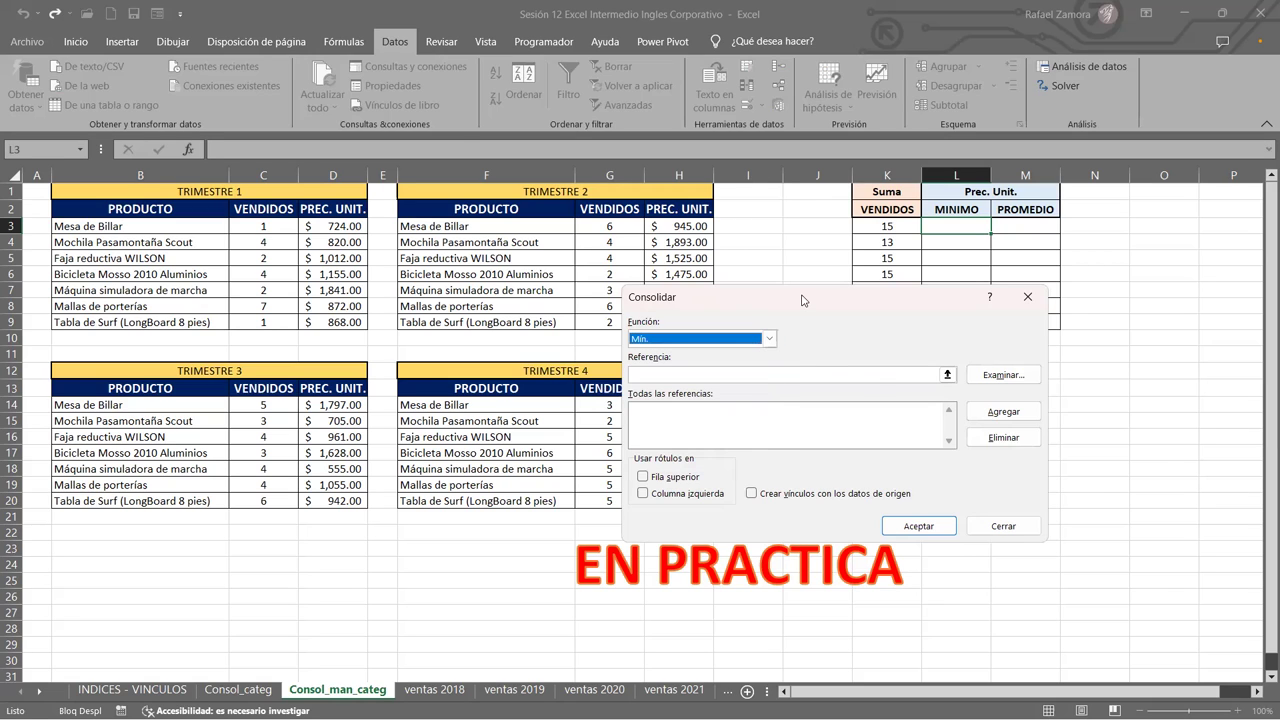
{"action": "left_click_drag", "start_coordinate": [802, 300], "coordinate": [936, 324]}
{"action": "left_click", "coordinate": [973, 401]}
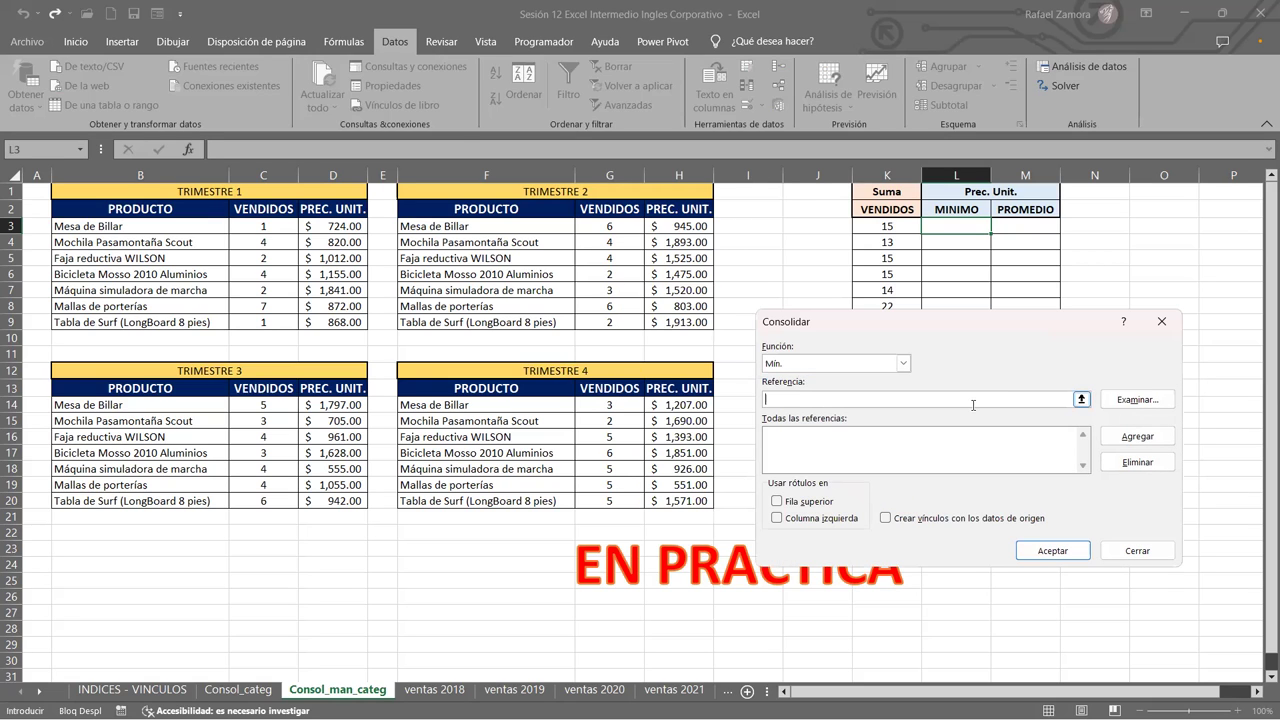
{"action": "left_click", "coordinate": [338, 225]}
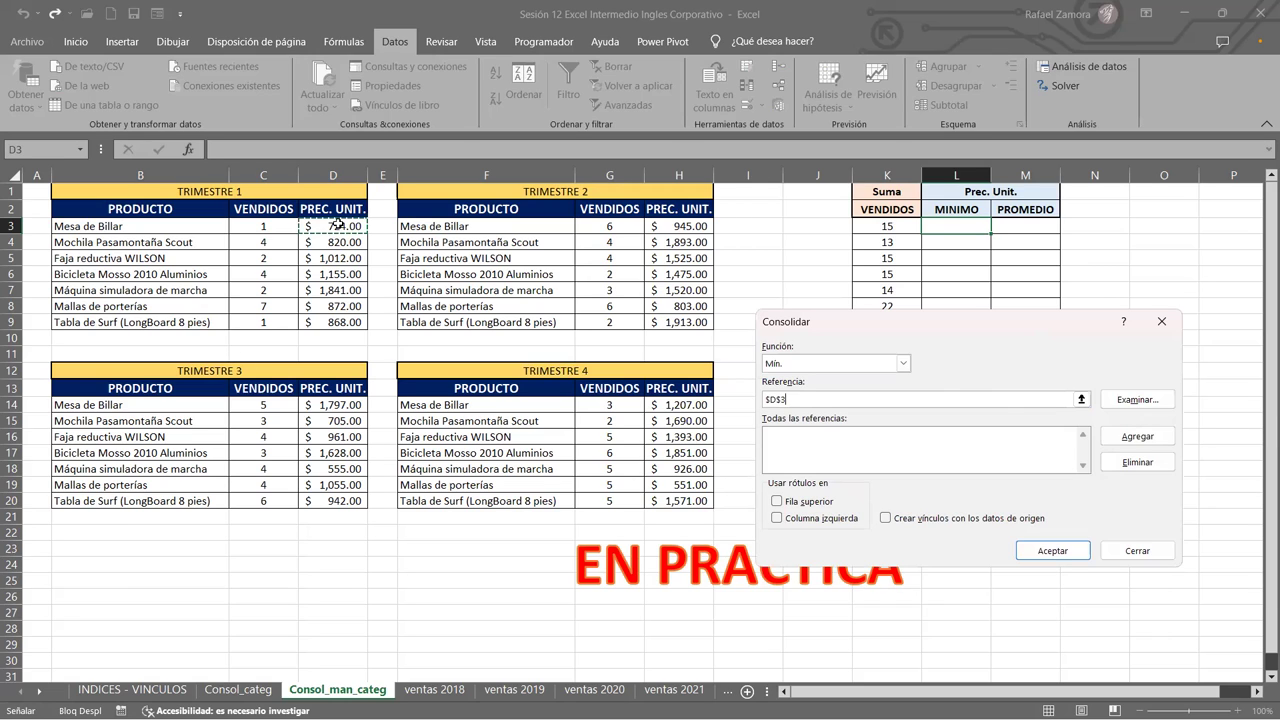
{"action": "left_click", "coordinate": [338, 323], "text": "shift"}
{"action": "left_click", "coordinate": [1137, 436]}
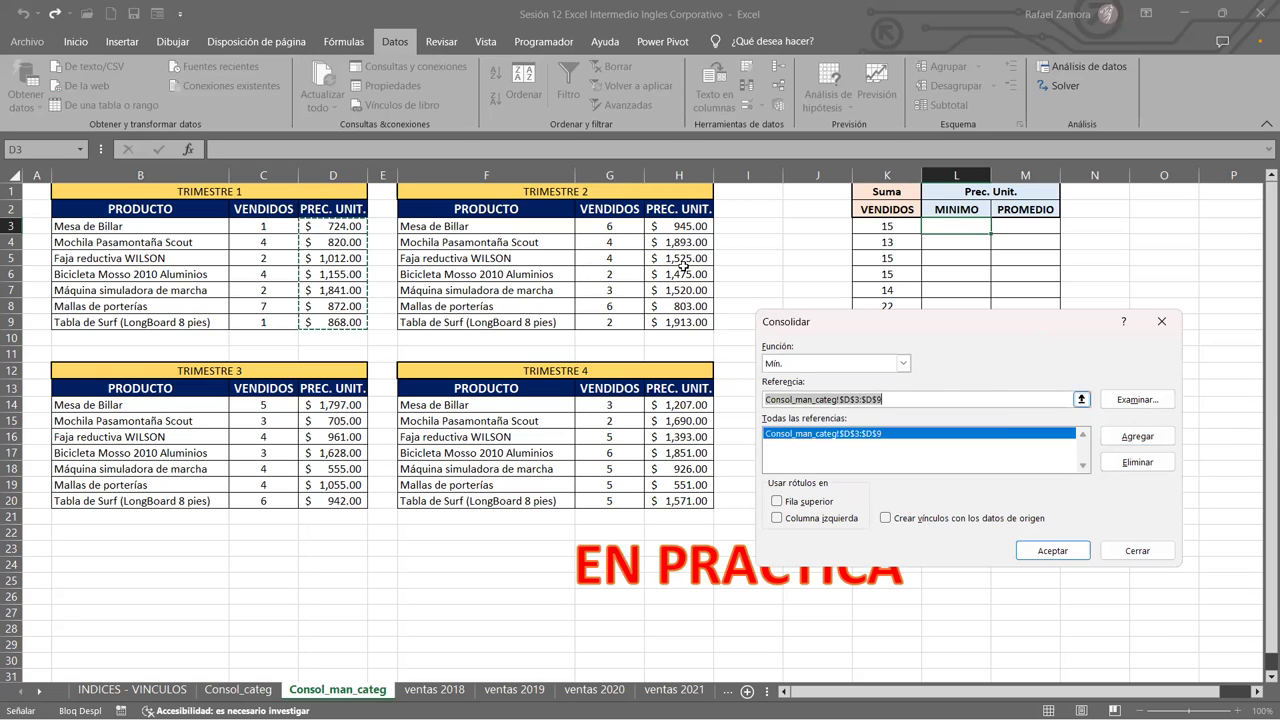
Add price ranges H3:H9, D14:D20 and H14:H20, then fill L3:L9 with minimums.
{"action": "left_click", "coordinate": [698, 230]}
{"action": "left_click", "coordinate": [696, 318], "text": "shift"}
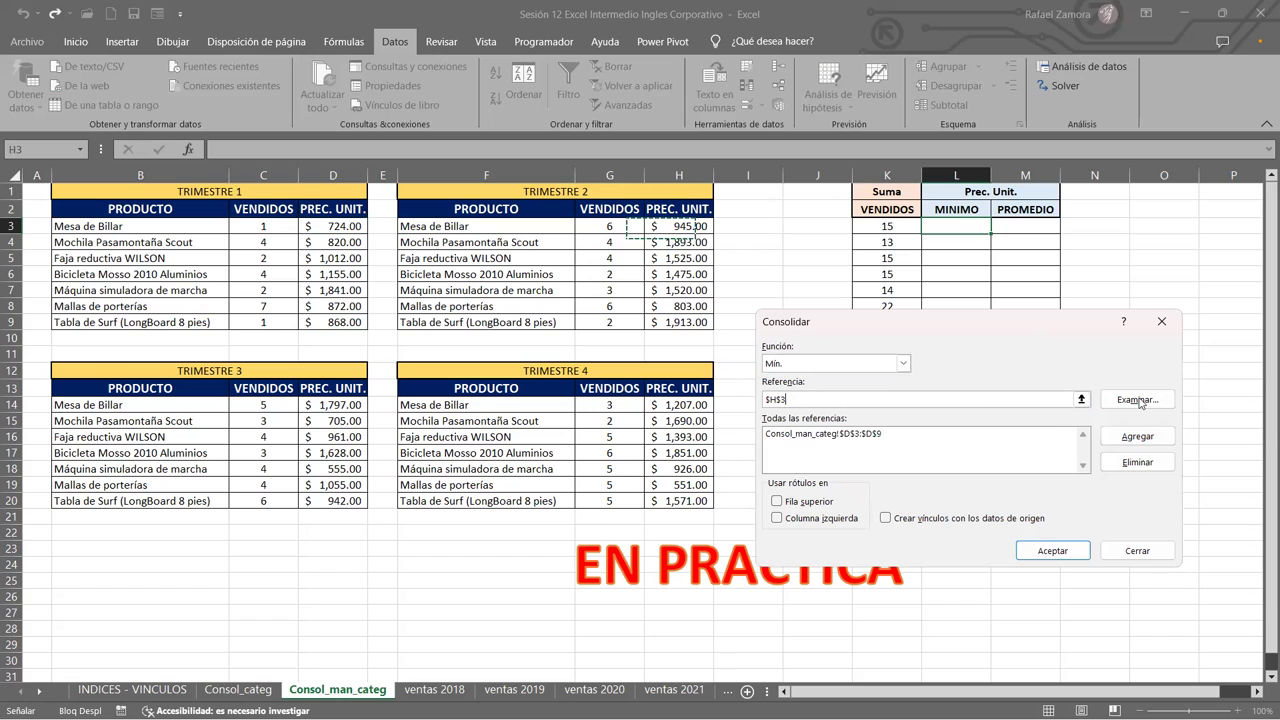
{"action": "left_click", "coordinate": [1151, 439]}
{"action": "left_click", "coordinate": [336, 405]}
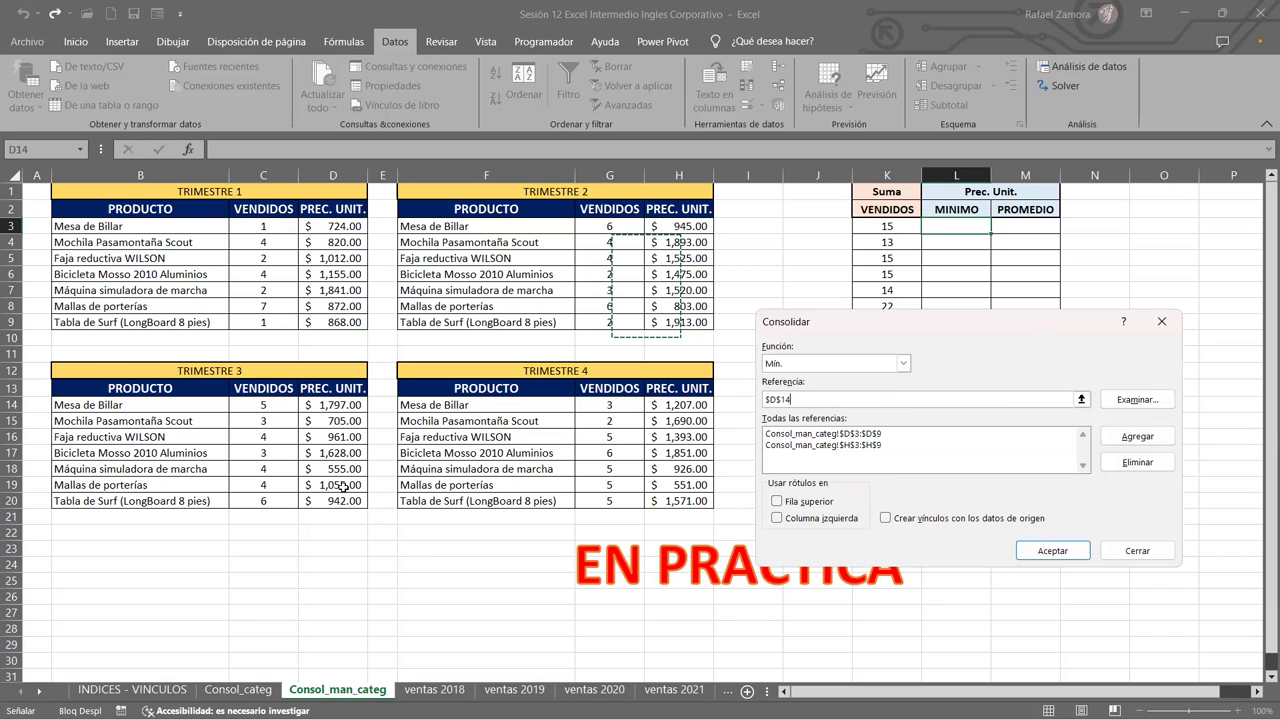
{"action": "left_click", "coordinate": [1137, 436]}
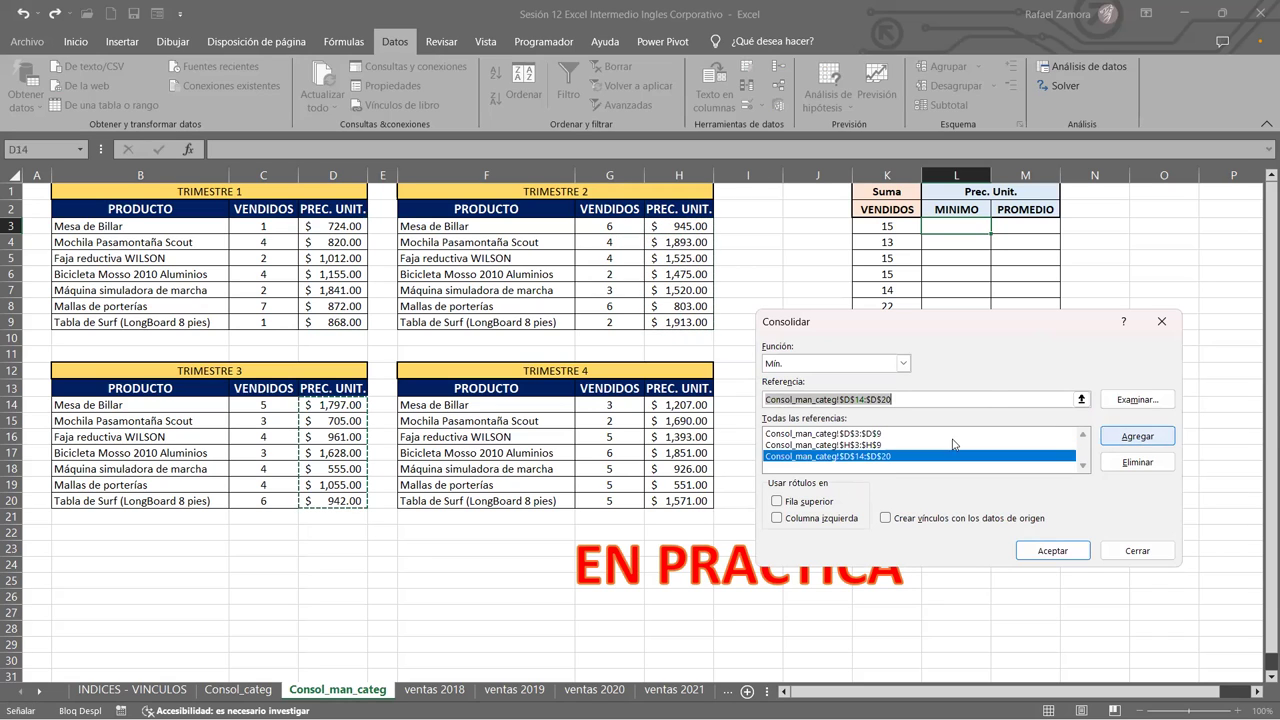
{"action": "left_click", "coordinate": [688, 408]}
{"action": "type", "text": "$H$14"}
{"action": "left_click", "coordinate": [688, 488], "text": "shift"}
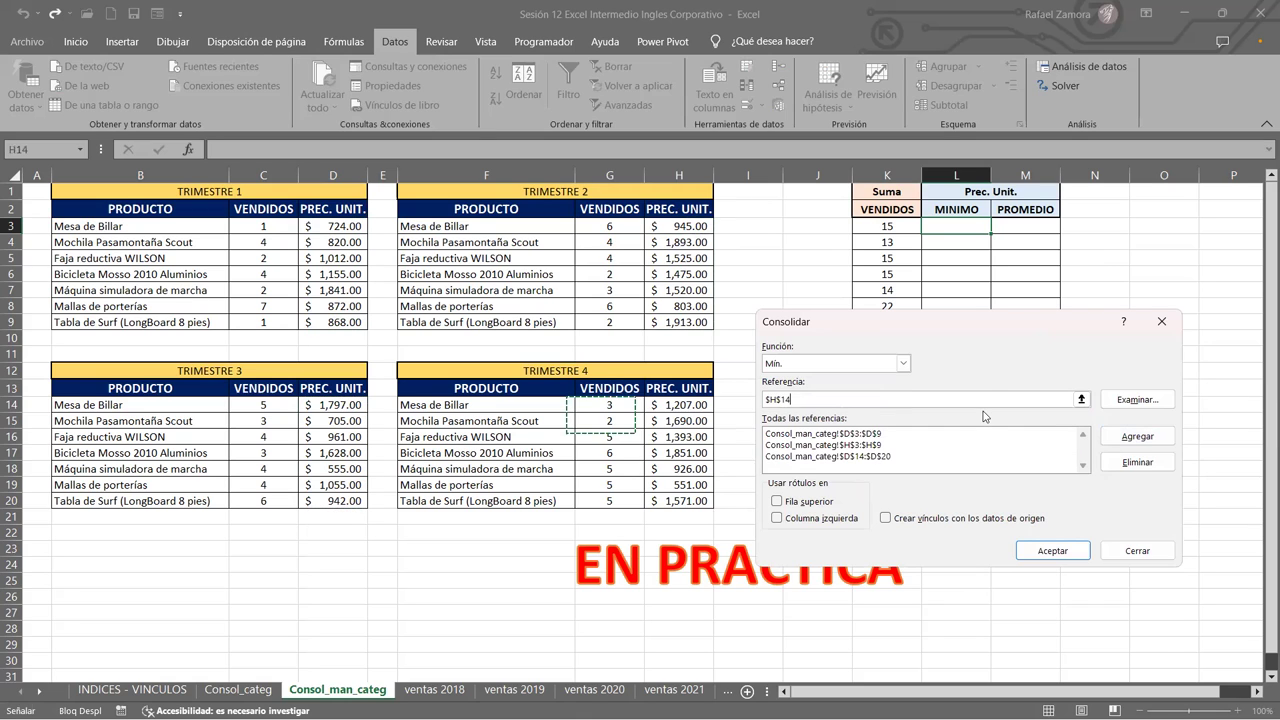
{"action": "left_click", "coordinate": [1138, 437]}
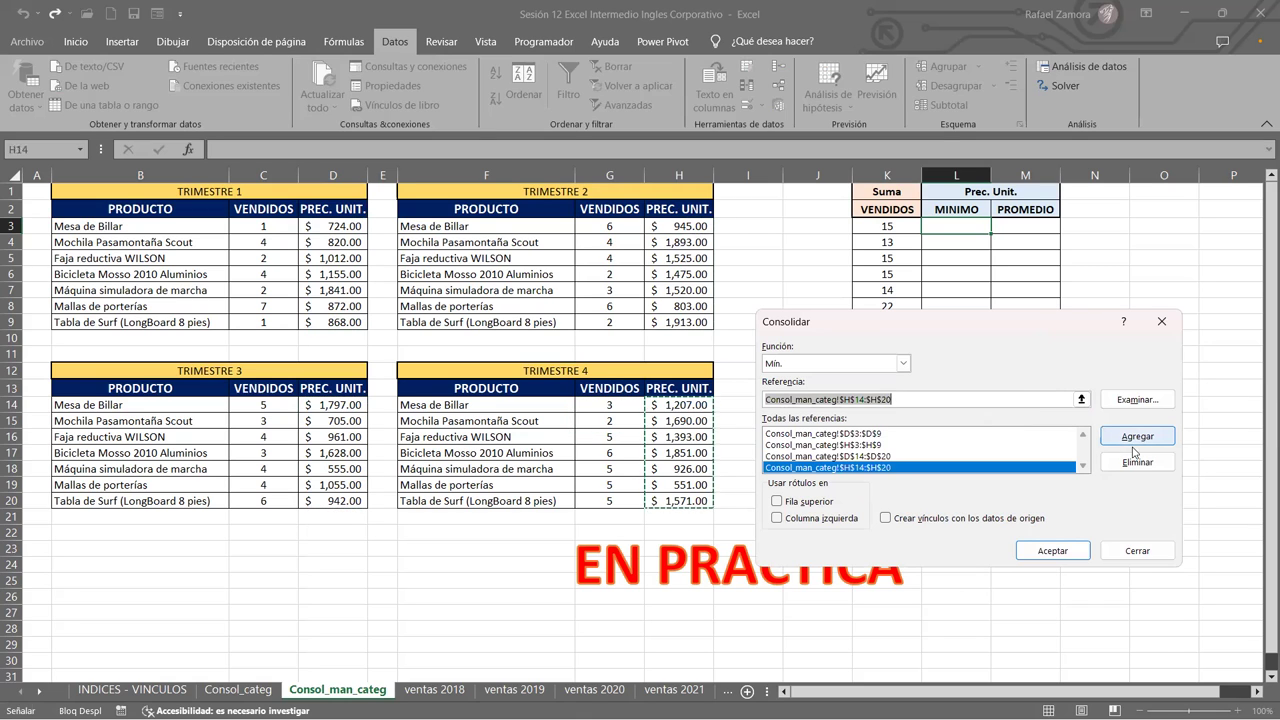
{"action": "left_click", "coordinate": [1052, 551]}
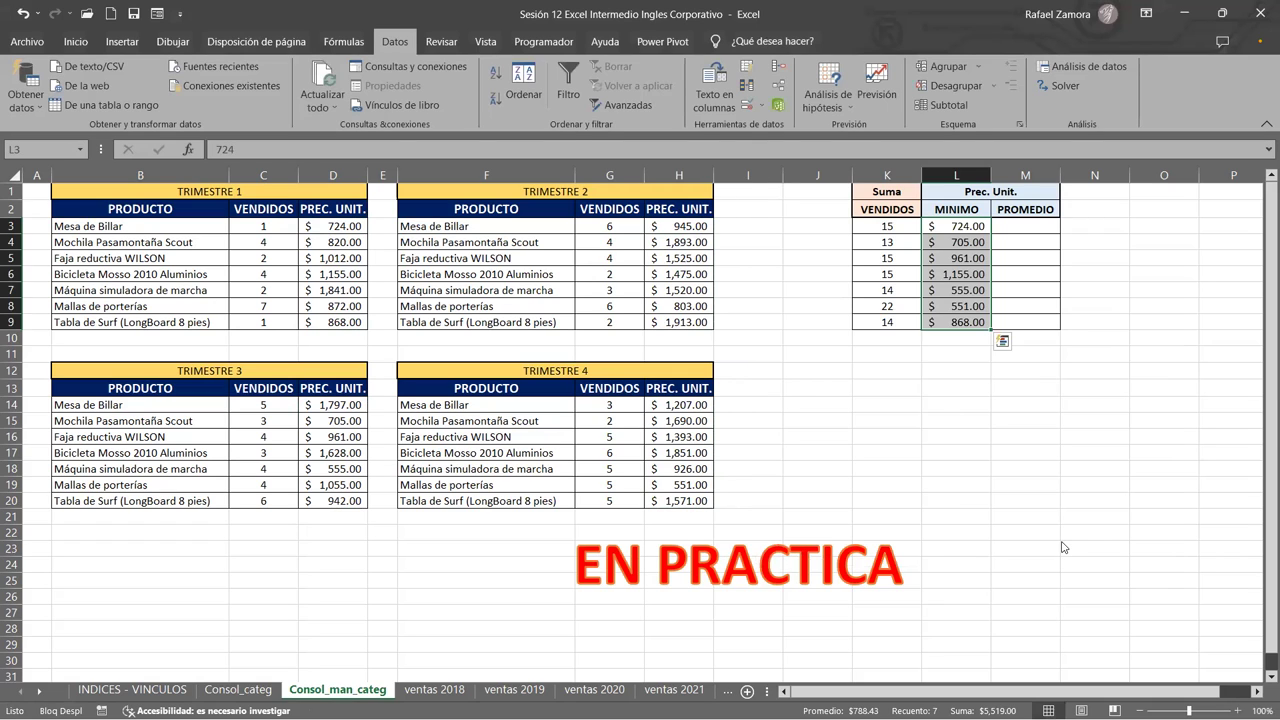
{"action": "left_click", "coordinate": [978, 420]}
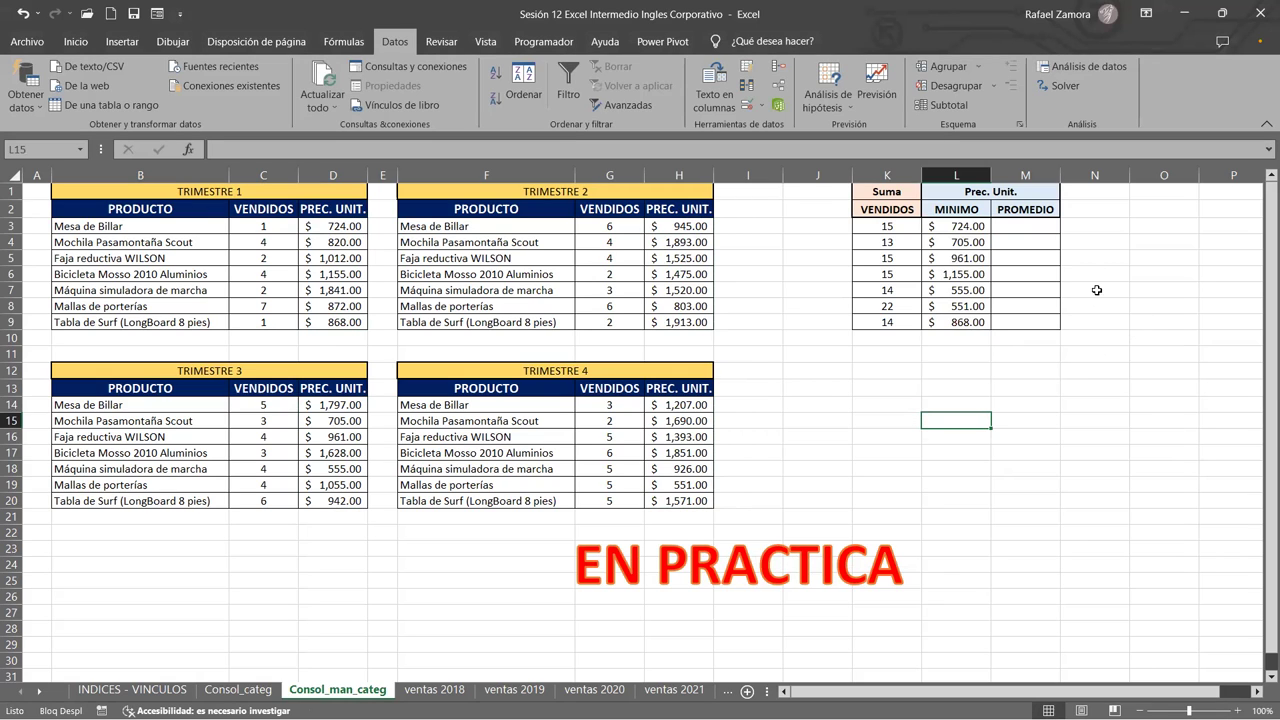
Consolidate the four price ranges with Promedio into M3:M9, averaging $1,168.25 to $1,323.50.
{"action": "left_click", "coordinate": [1046, 230]}
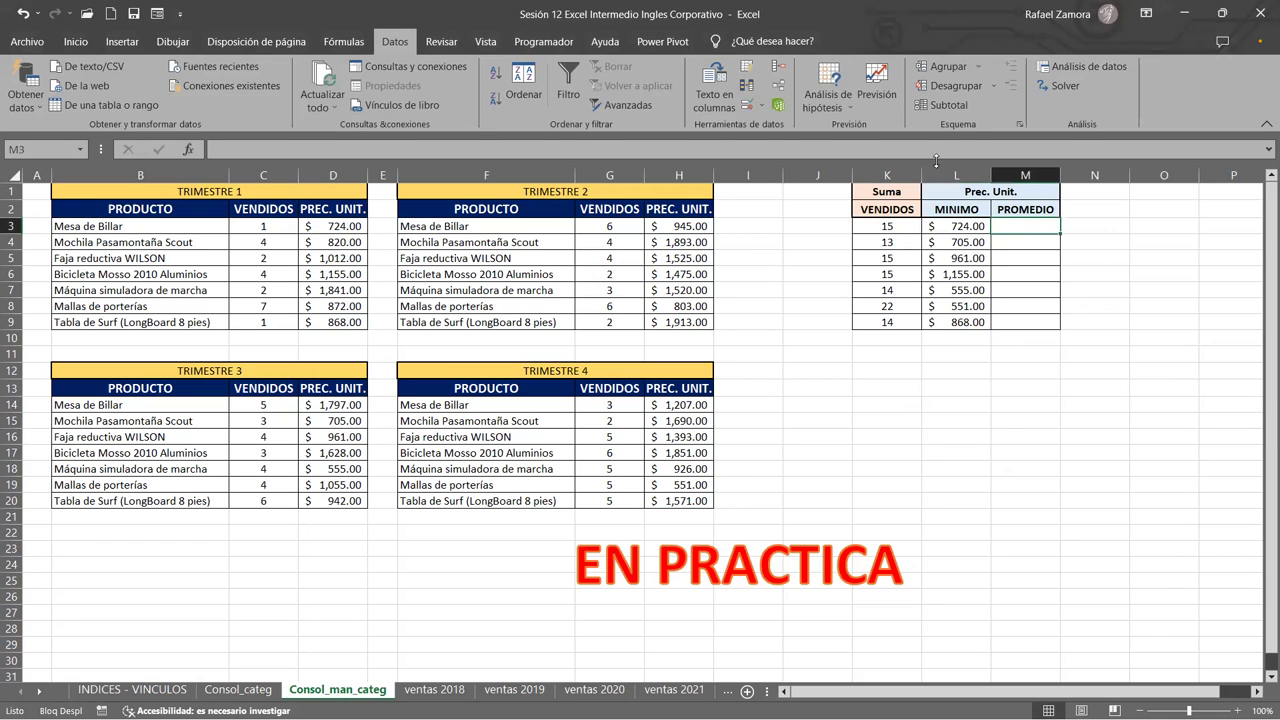
{"action": "left_click", "coordinate": [777, 68]}
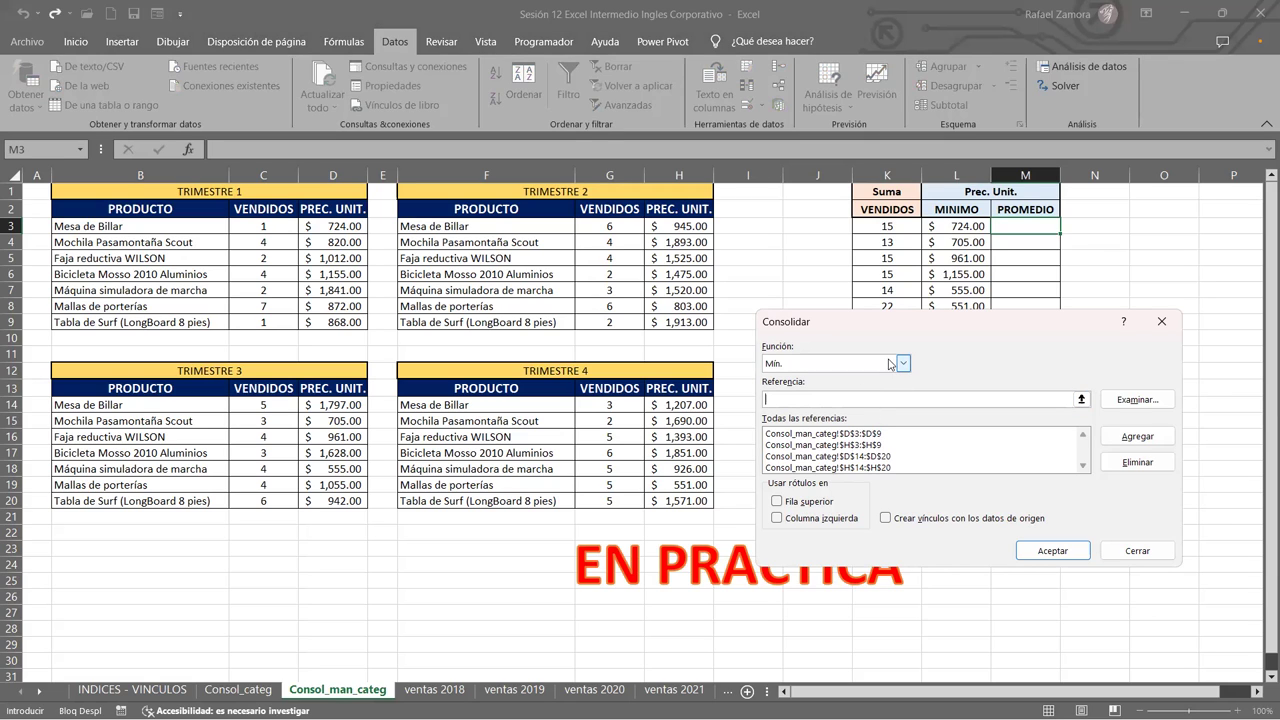
{"action": "left_click", "coordinate": [903, 364]}
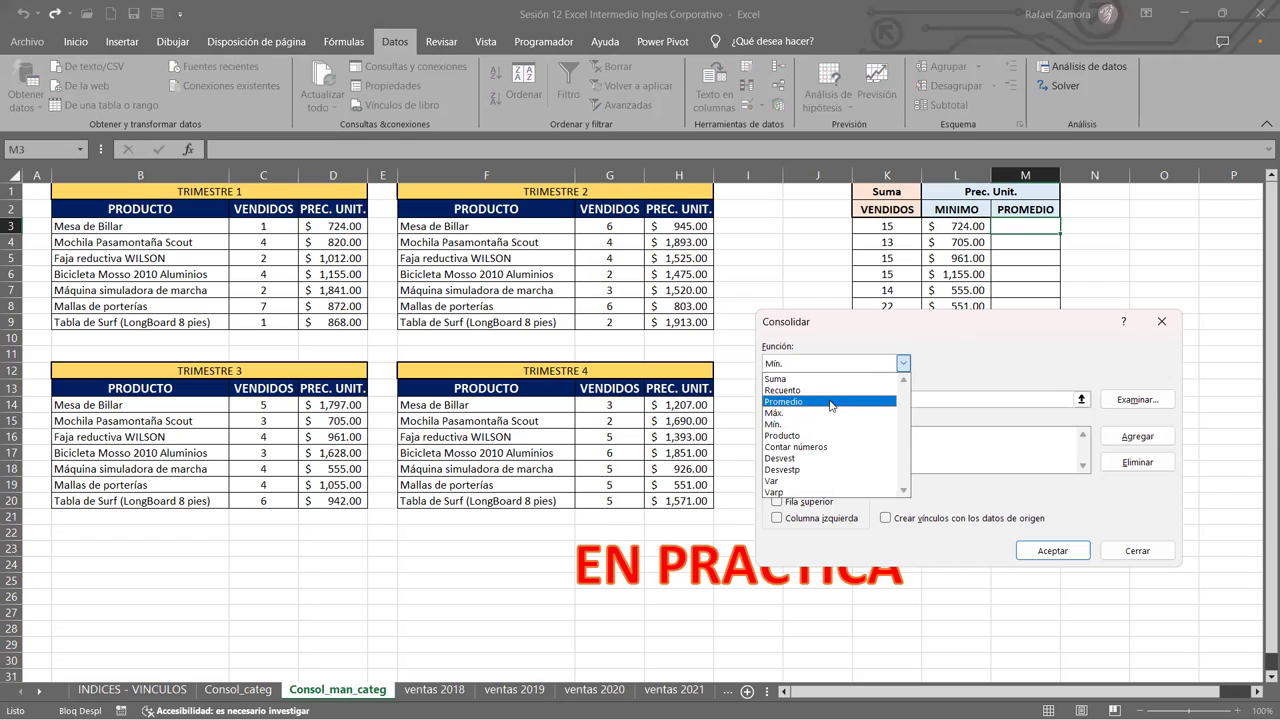
{"action": "left_click", "coordinate": [830, 402]}
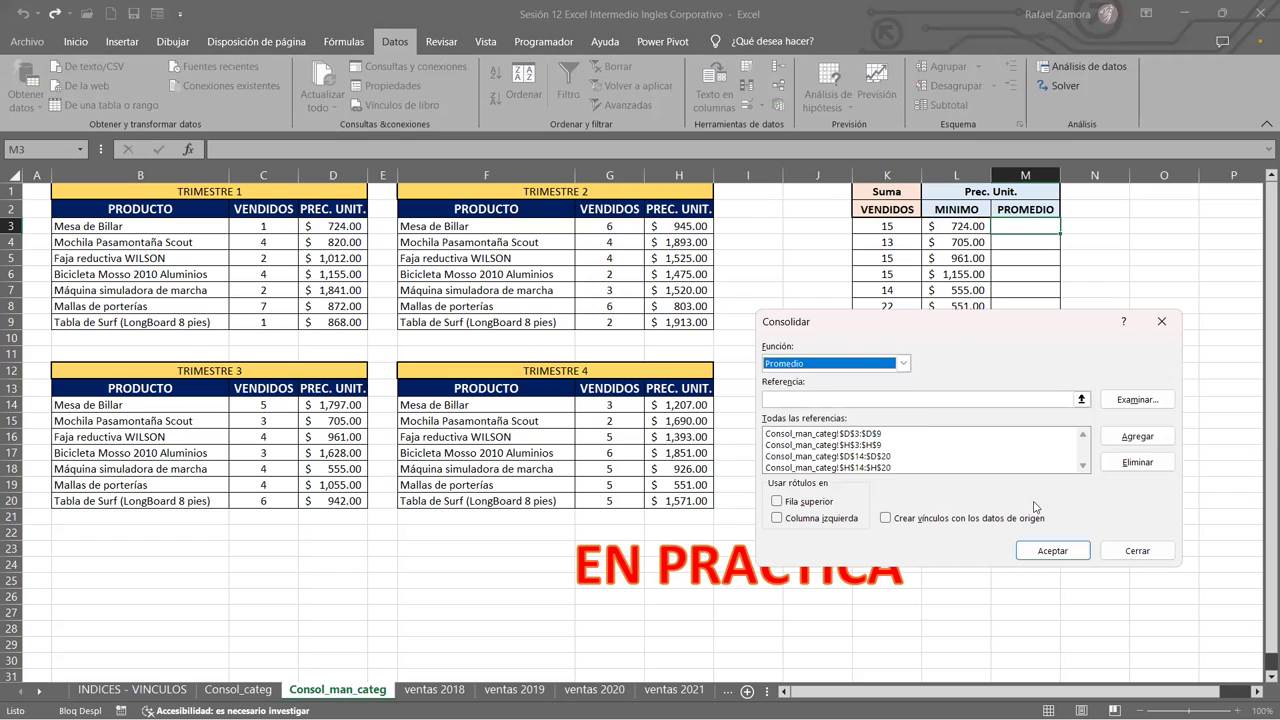
{"action": "left_click", "coordinate": [1048, 558]}
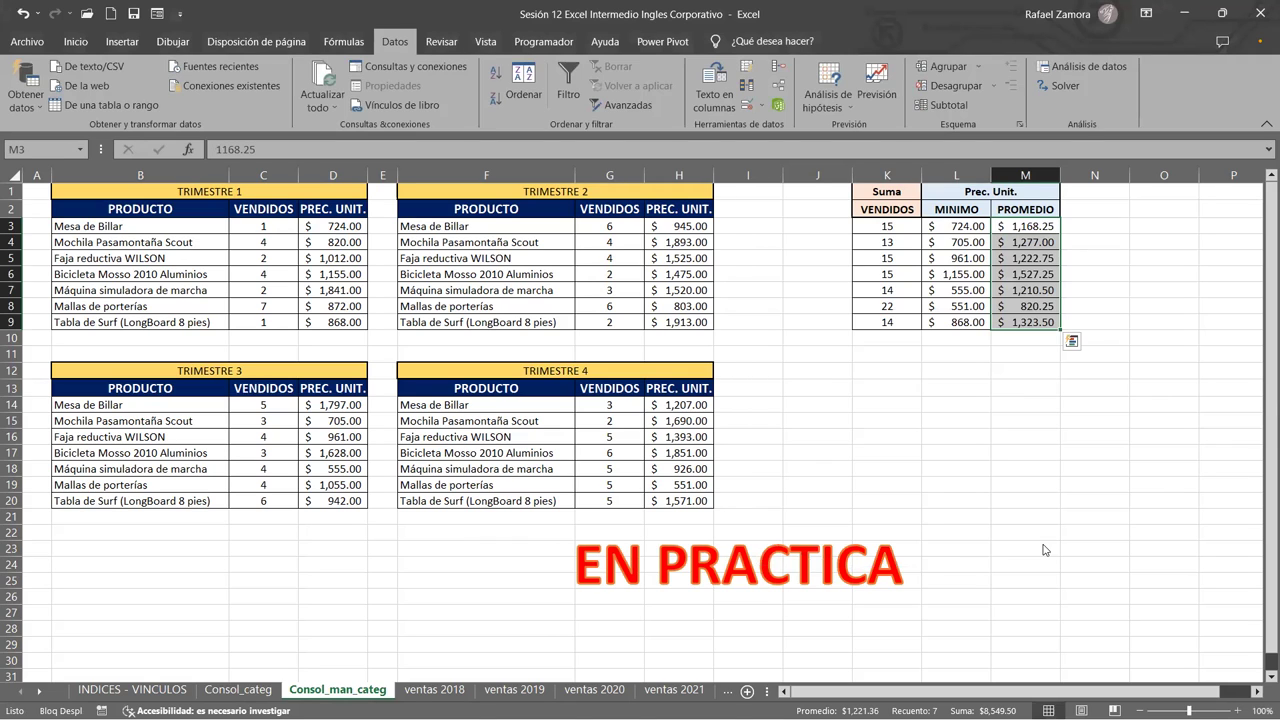
{"action": "left_click", "coordinate": [1018, 406]}
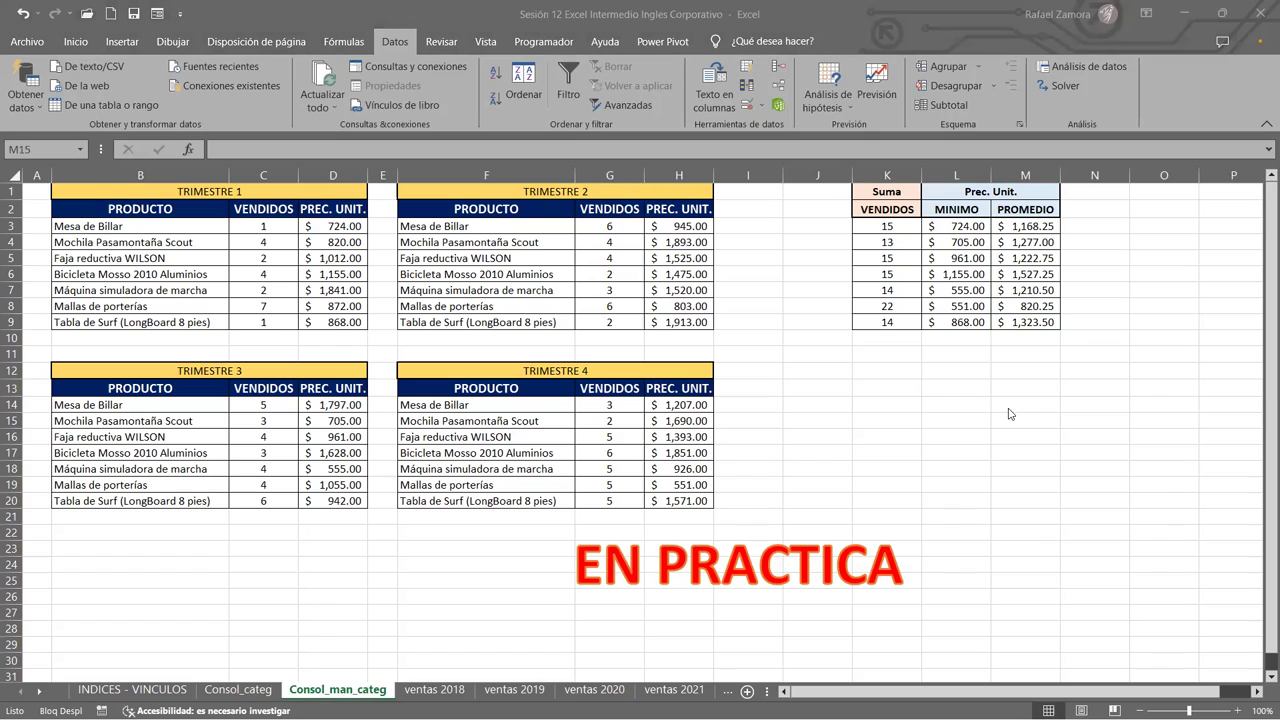
{"action": "left_click", "coordinate": [886, 404]}
Open Consol_categ, browse the ventas 2018 and ventas 2021 sheets, and return.
{"action": "left_click", "coordinate": [241, 697]}
{"action": "left_click", "coordinate": [108, 219]}
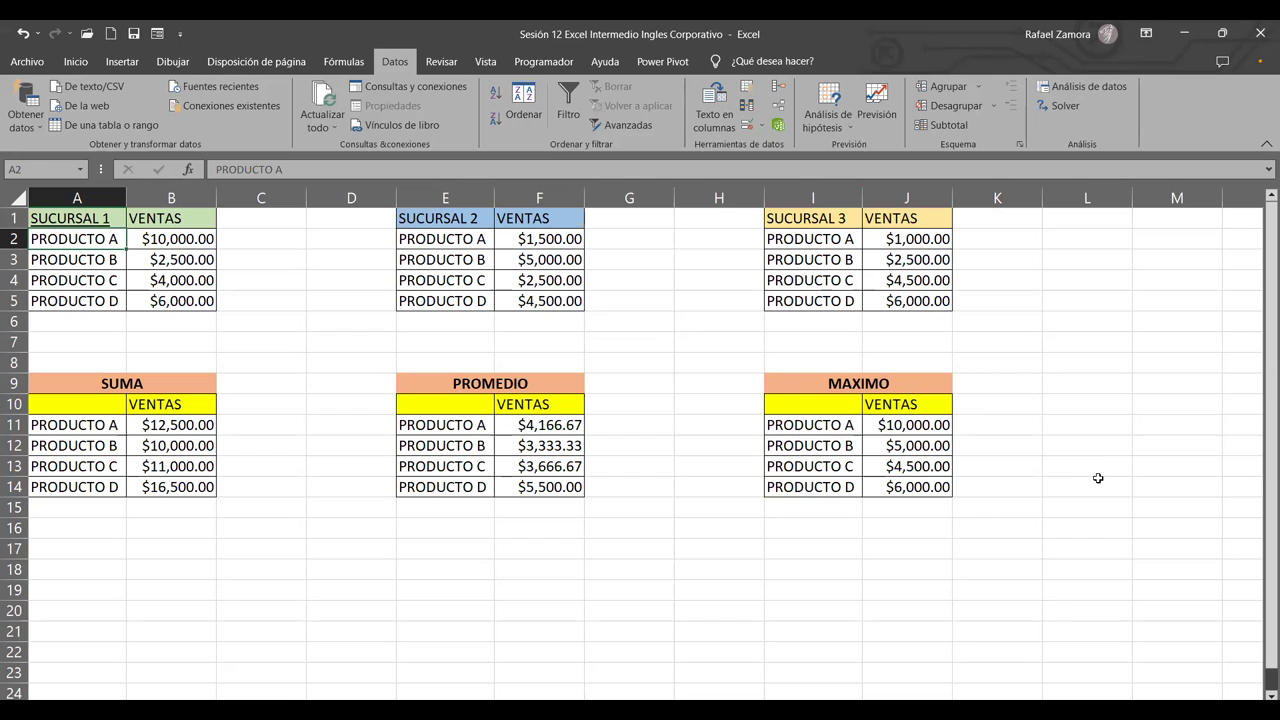
{"action": "left_click", "coordinate": [1098, 478]}
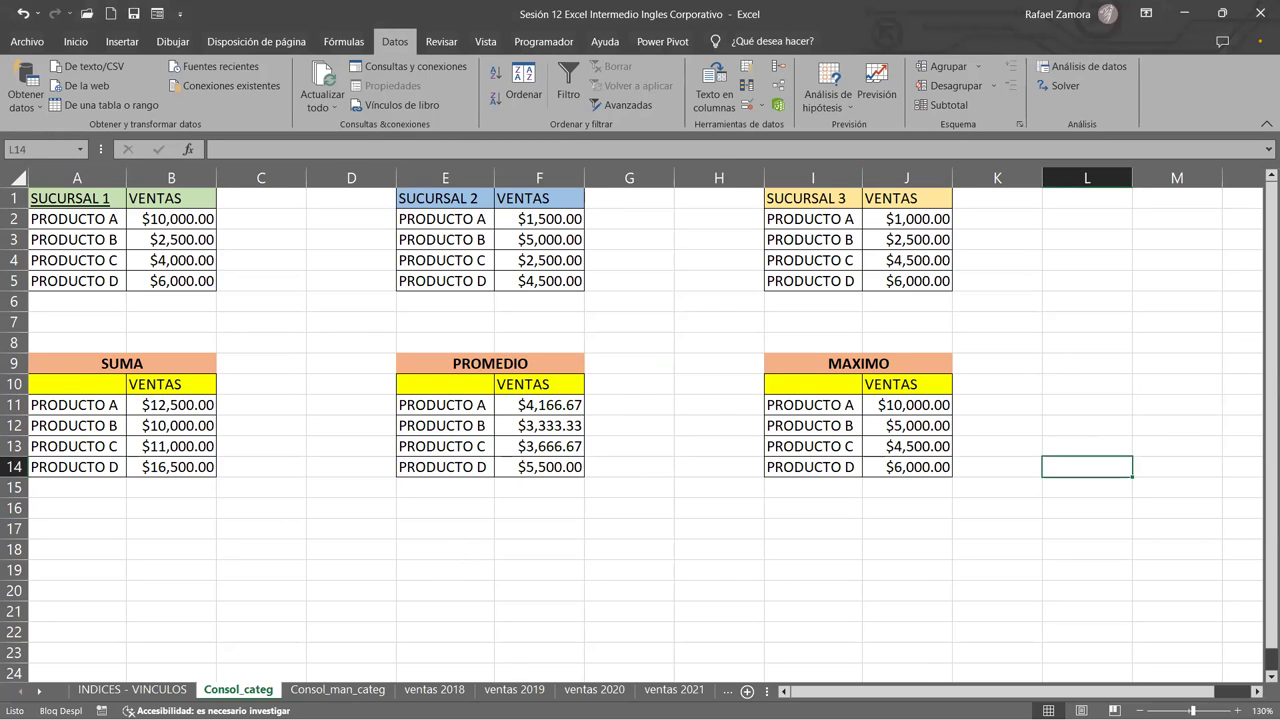
{"action": "left_click", "coordinate": [434, 689]}
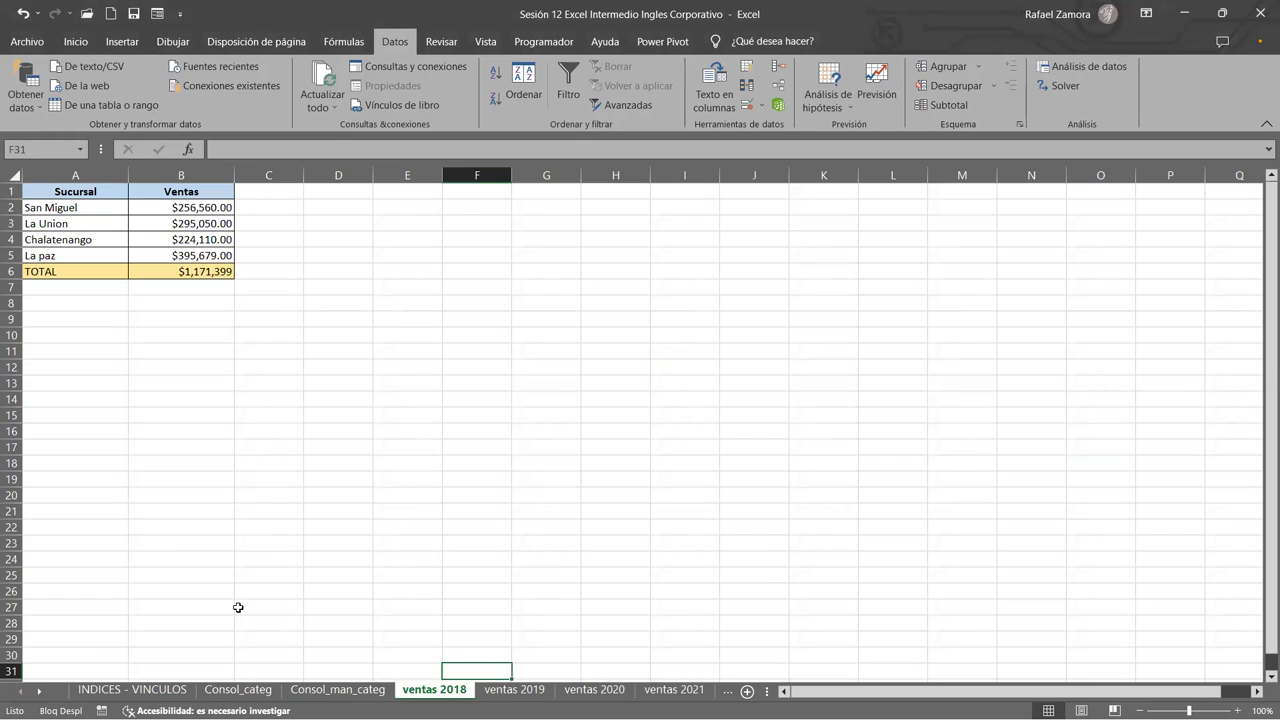
{"action": "left_click", "coordinate": [674, 690]}
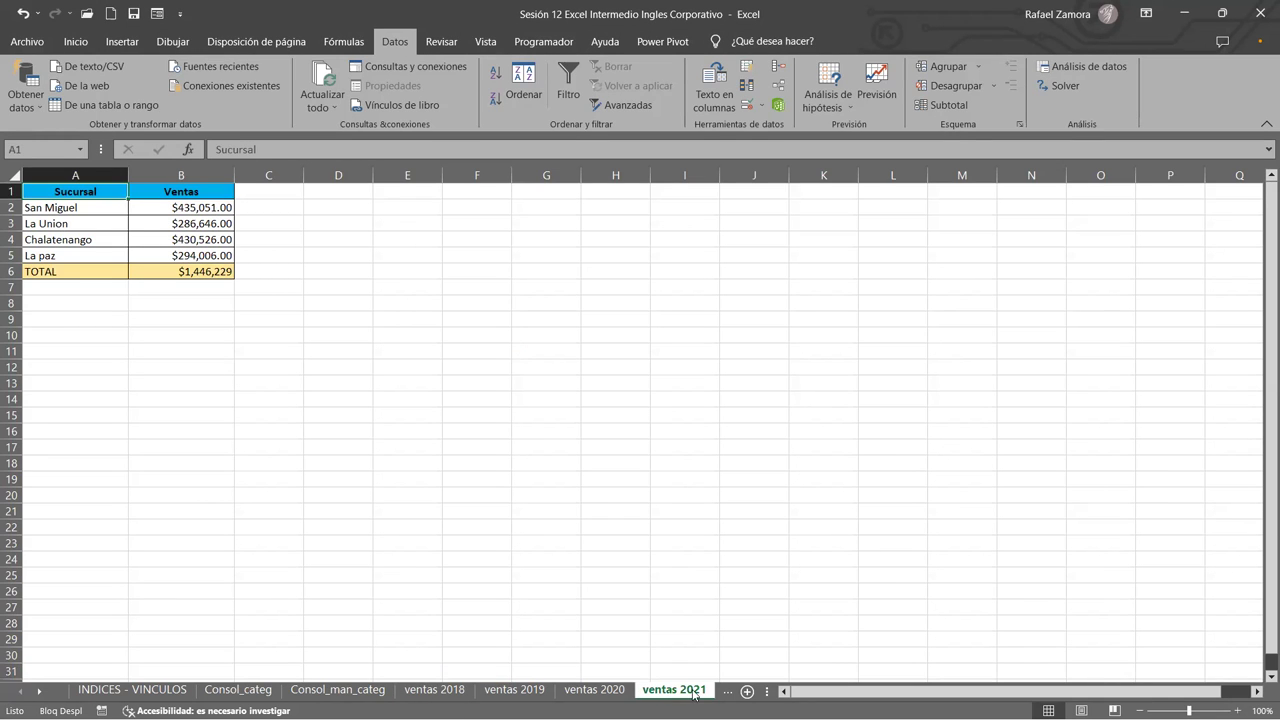
{"action": "left_click", "coordinate": [345, 691]}
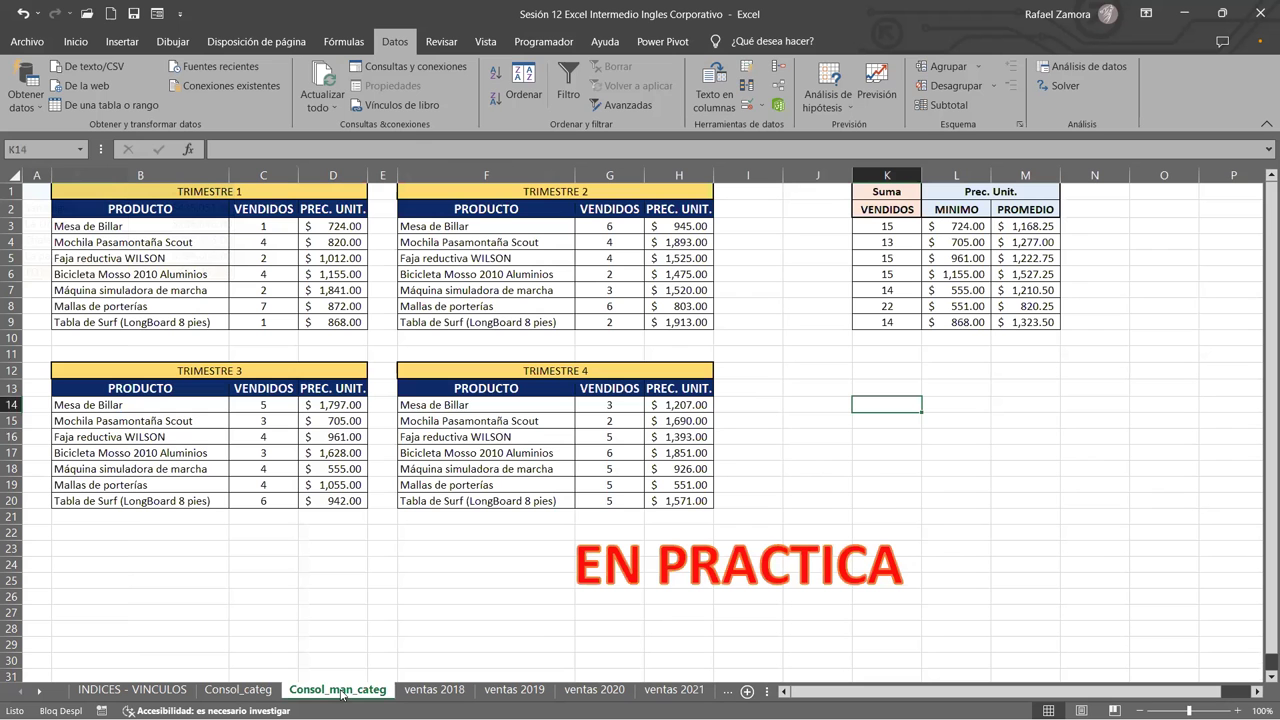
{"action": "left_click", "coordinate": [420, 696]}
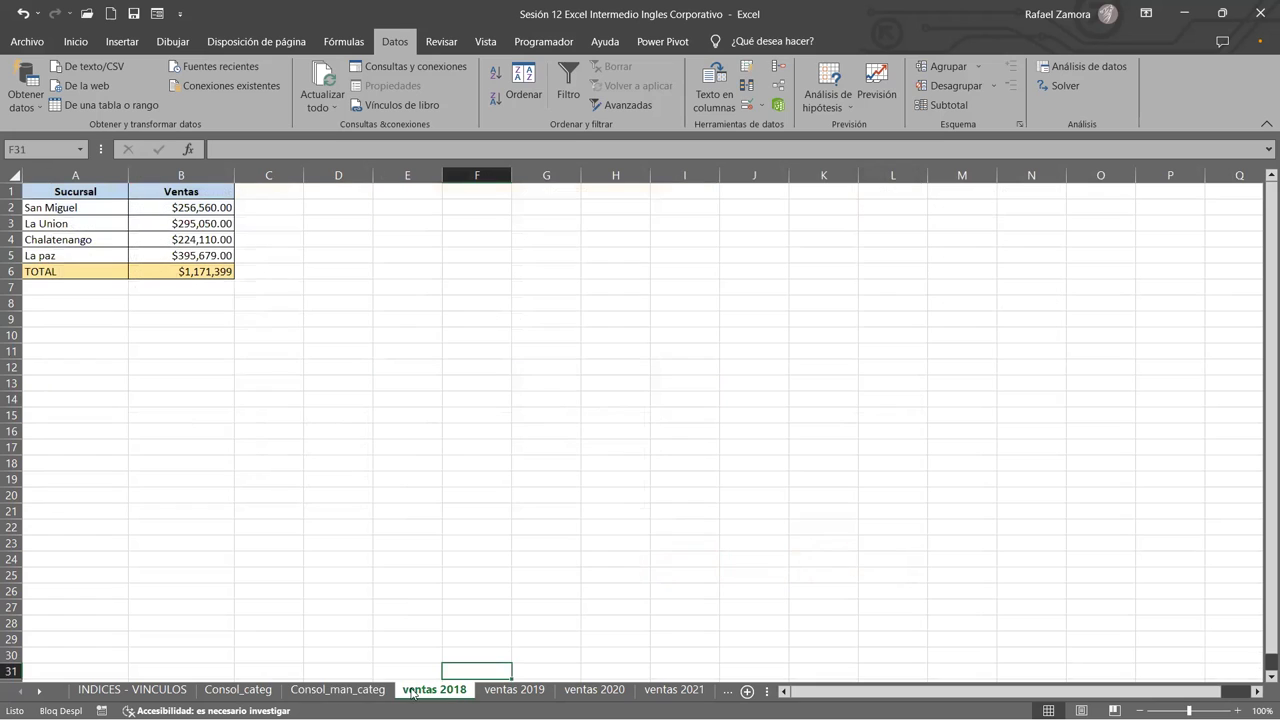
{"action": "left_click", "coordinate": [242, 694]}
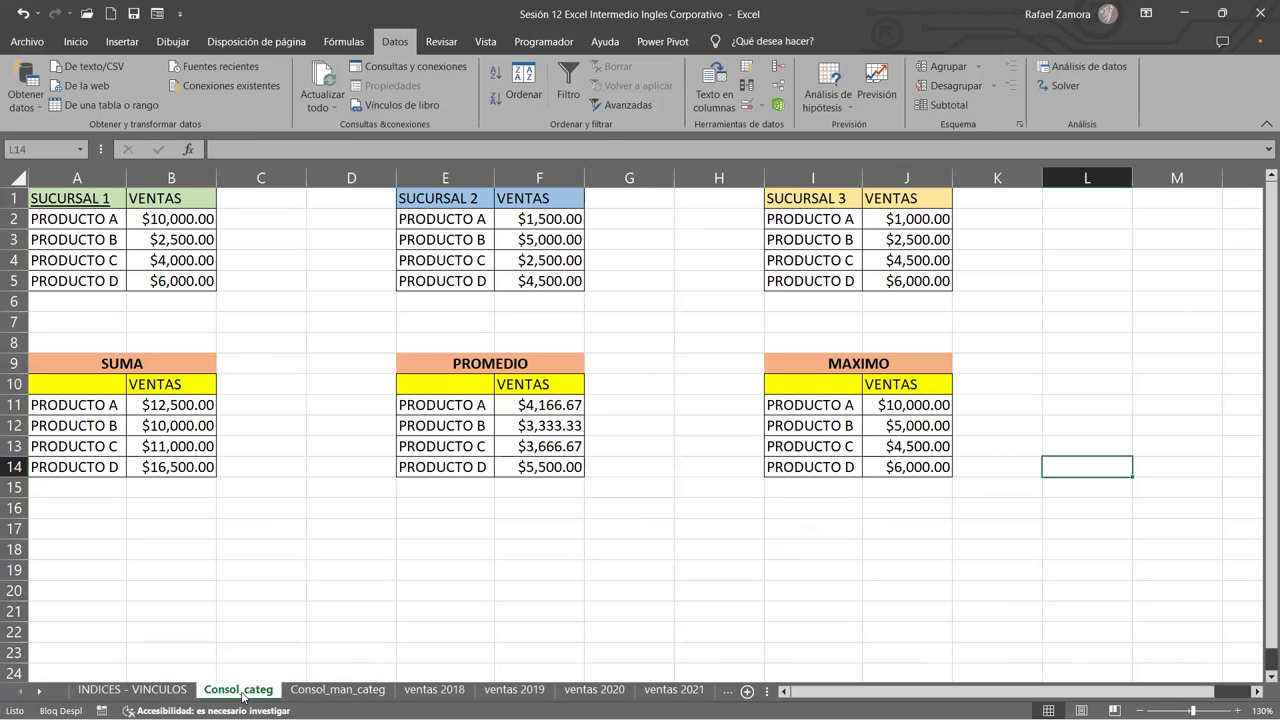
{"action": "left_click", "coordinate": [446, 692]}
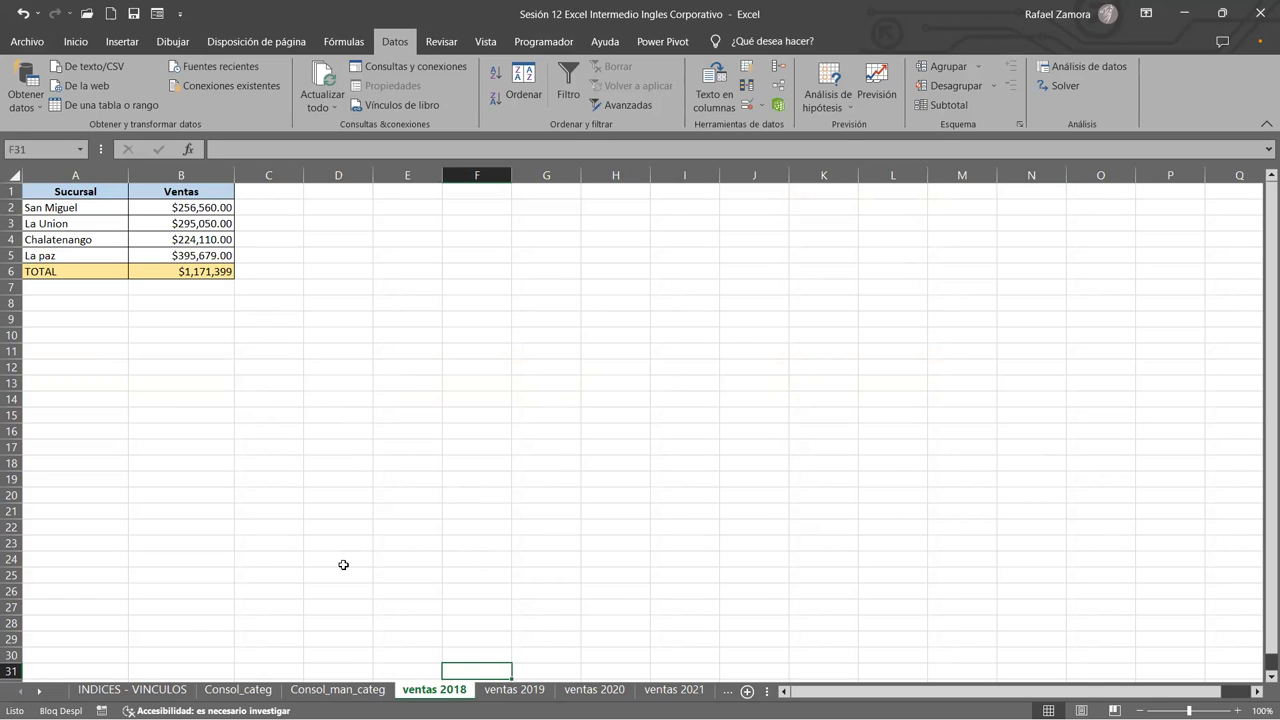
{"action": "left_click", "coordinate": [248, 690]}
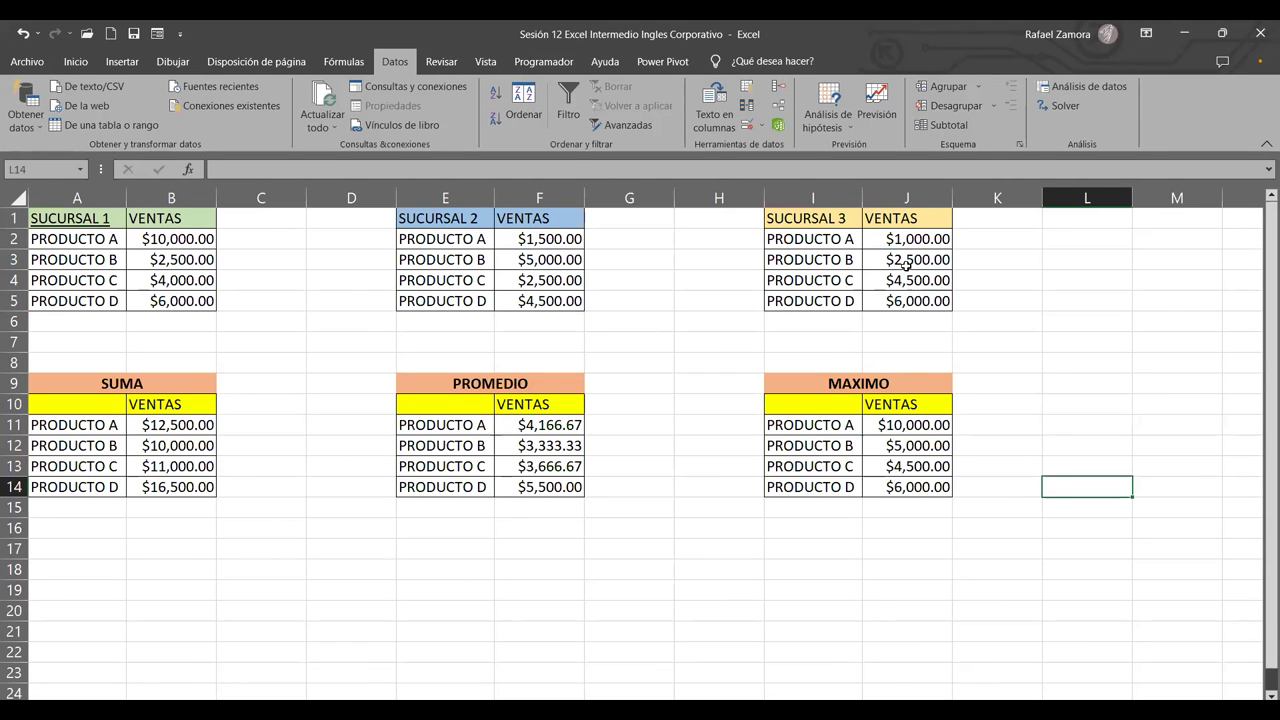
Select J11 and open Consolidar, moving it aside to reveal the MAXIMO table.
{"action": "left_click", "coordinate": [880, 425]}
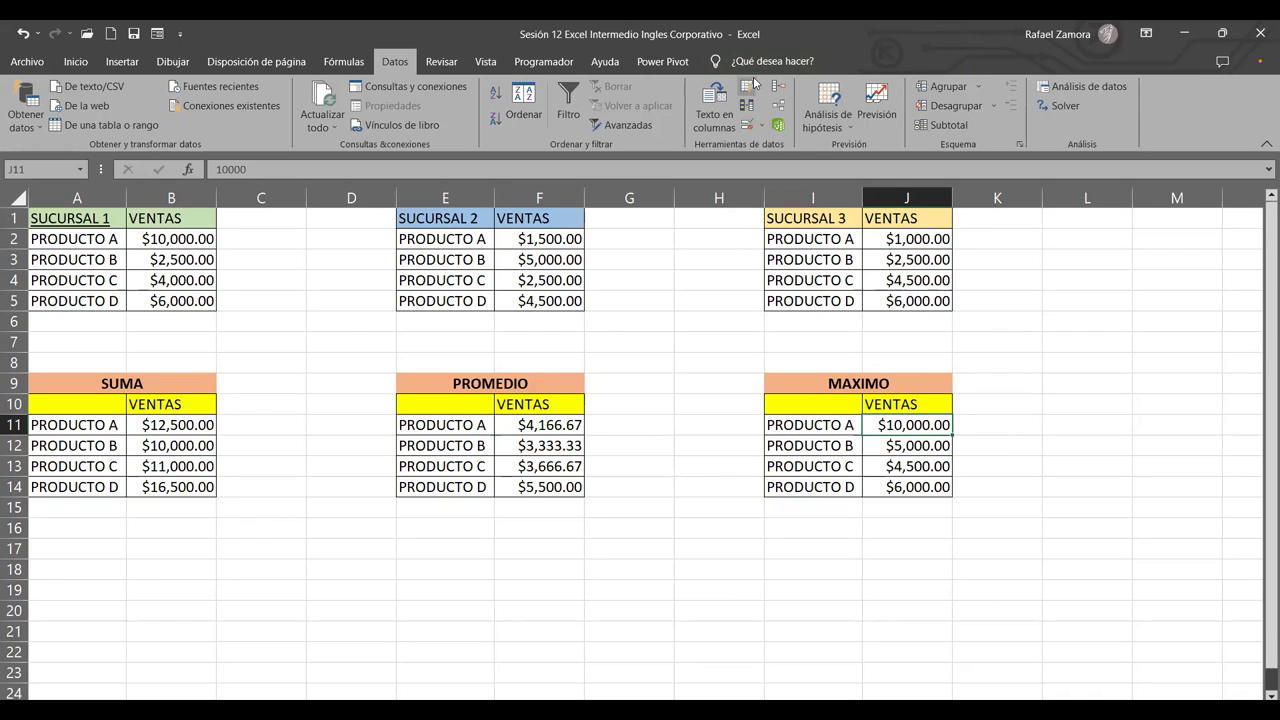
{"action": "left_click", "coordinate": [781, 90]}
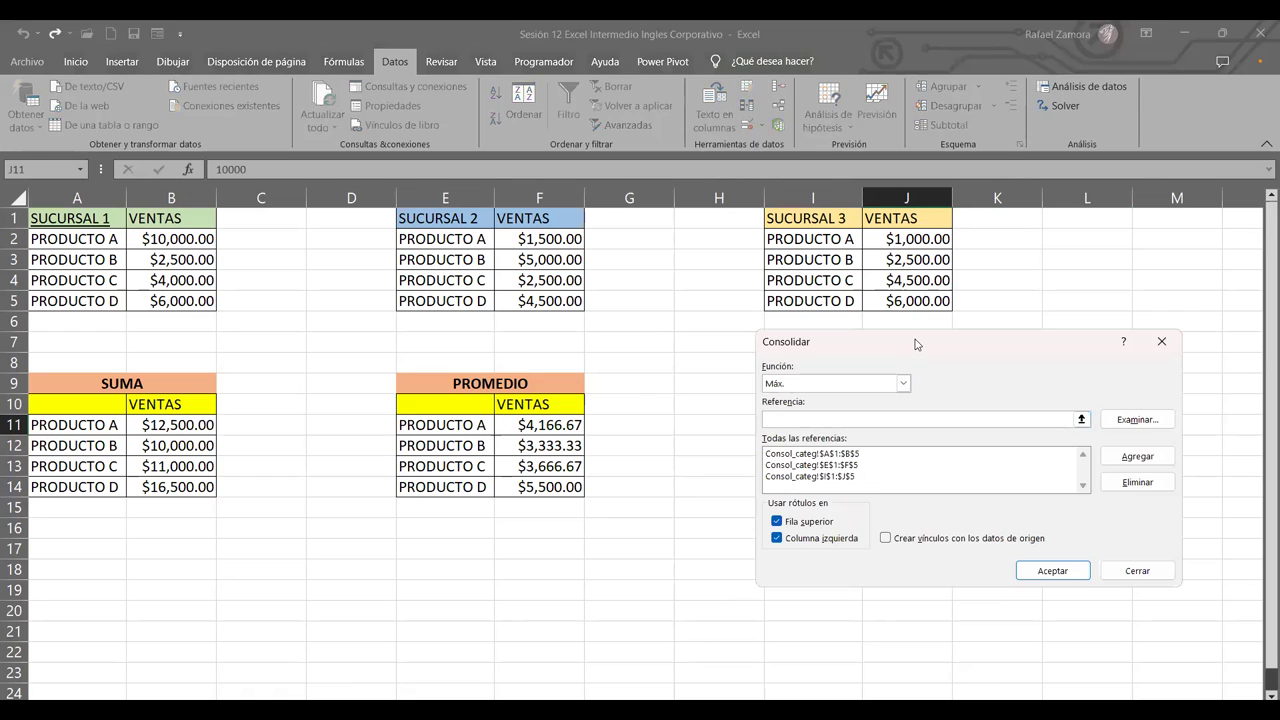
{"action": "left_click_drag", "start_coordinate": [915, 344], "coordinate": [648, 183]}
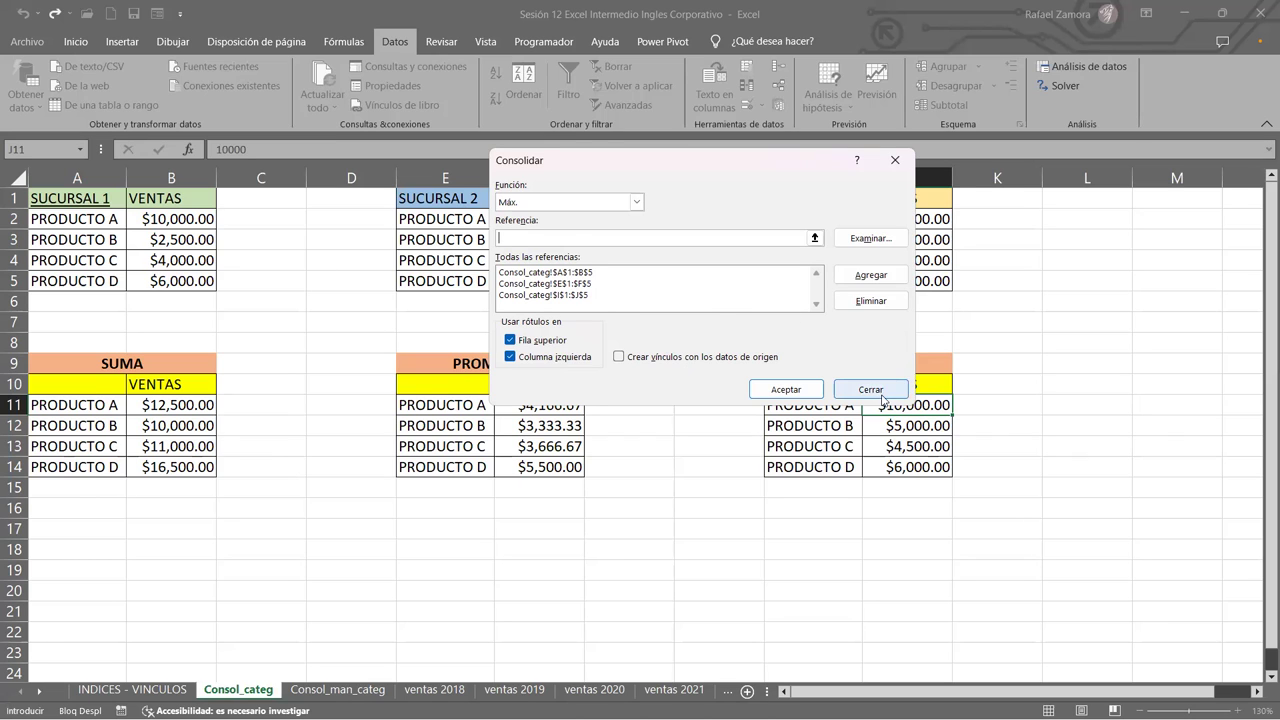
Set PRODUCTO A's sales to 5000 in F2 (SUCURSAL 2) and 3,500 in J2 (SUCURSAL 3).
{"action": "left_click", "coordinate": [882, 399]}
{"action": "left_click", "coordinate": [198, 218]}
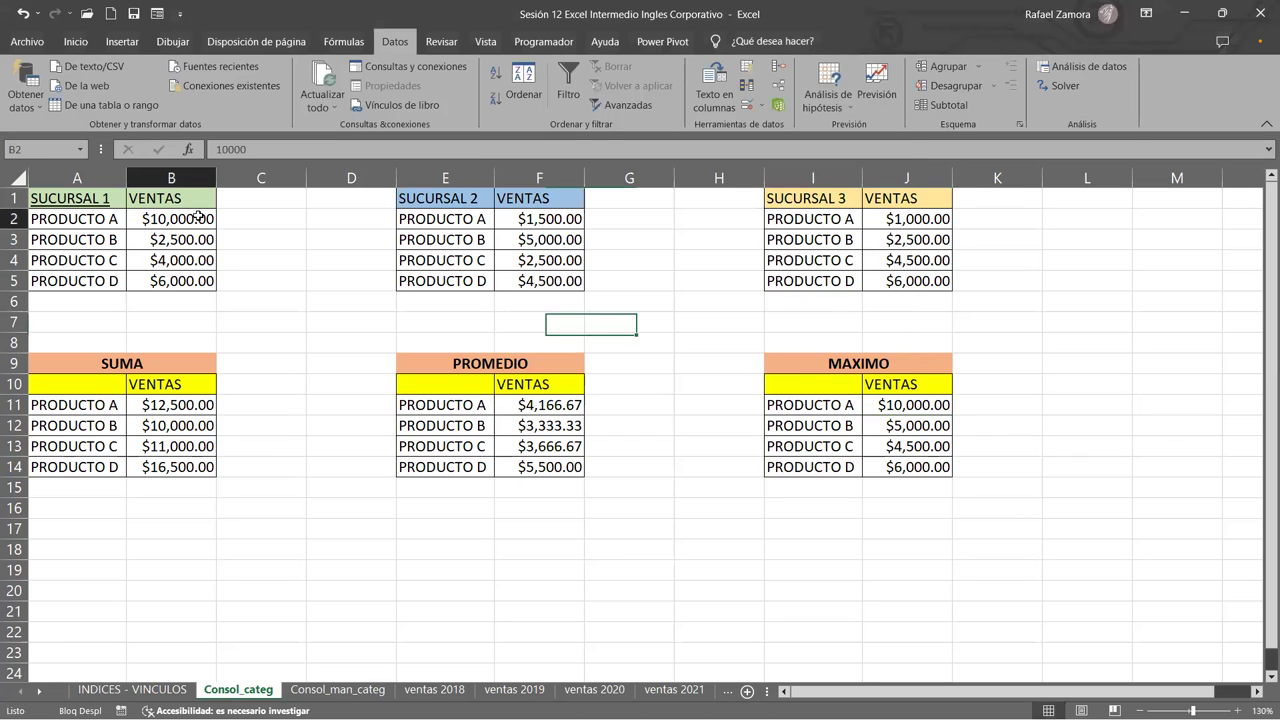
{"action": "left_click", "coordinate": [564, 224]}
{"action": "type", "text": "5000"}
{"action": "key", "text": "Return"}
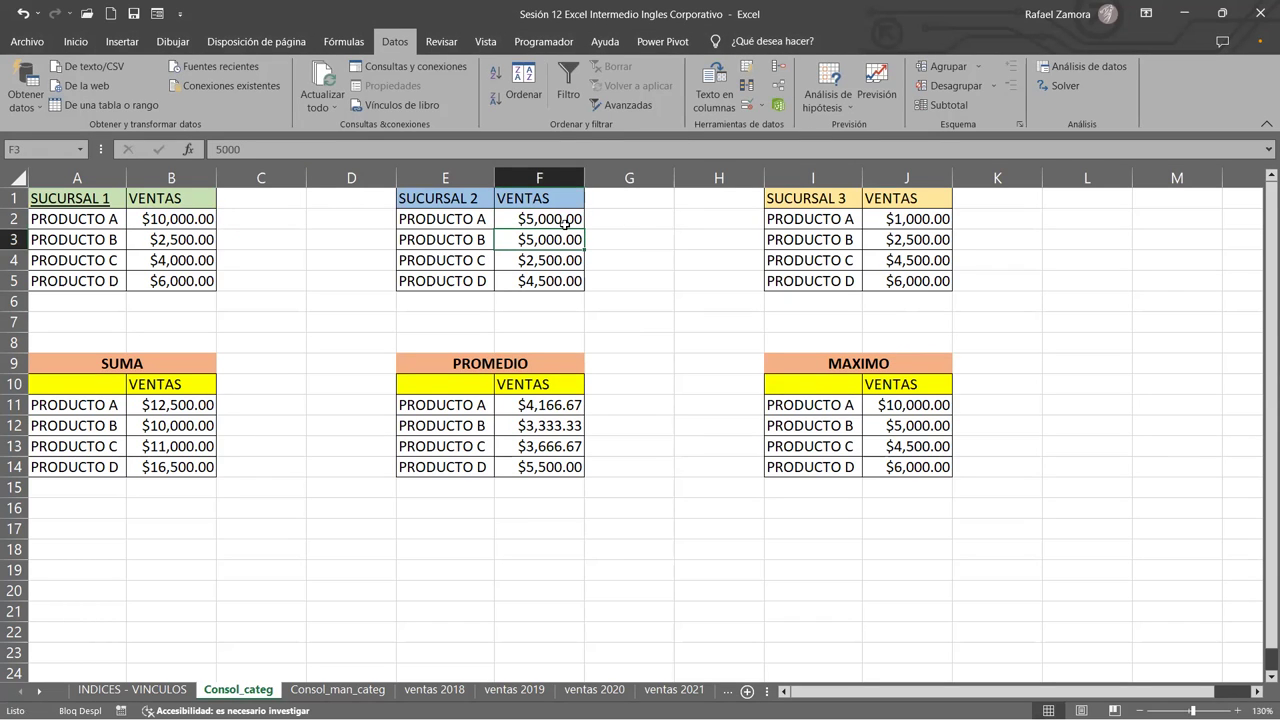
{"action": "left_click", "coordinate": [942, 222]}
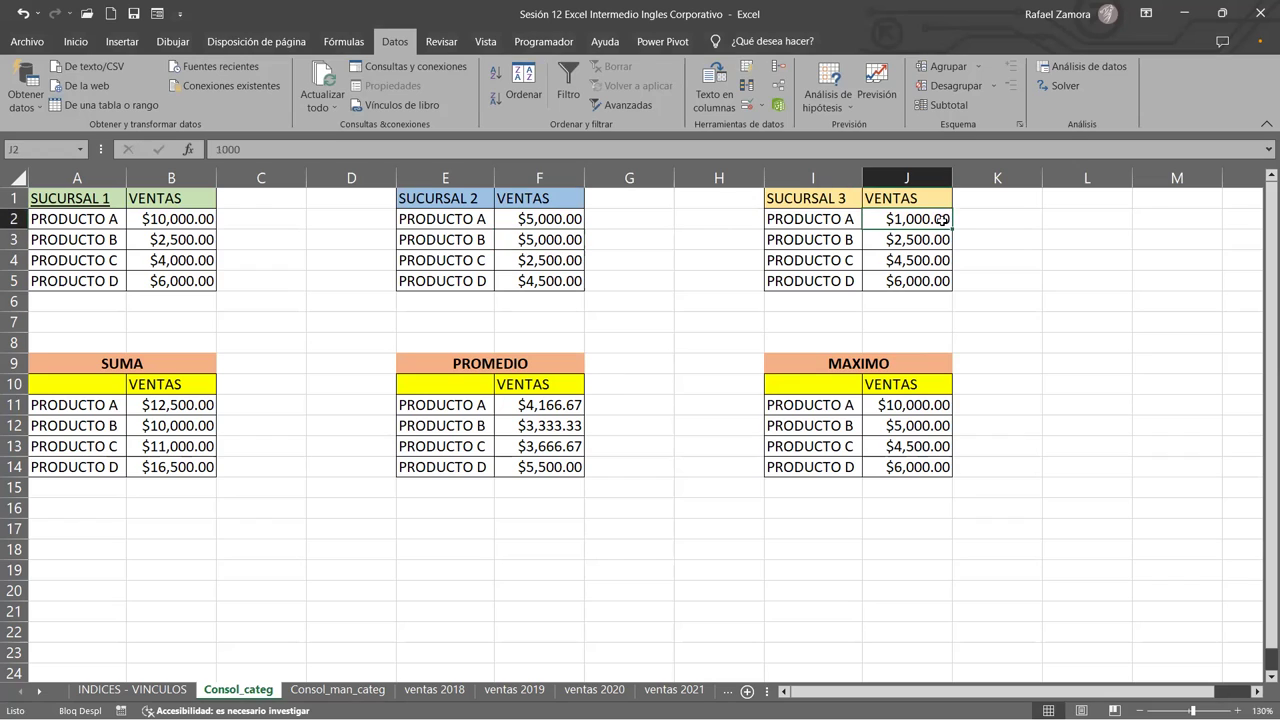
{"action": "type", "text": "3,500"}
{"action": "key", "text": "Return"}
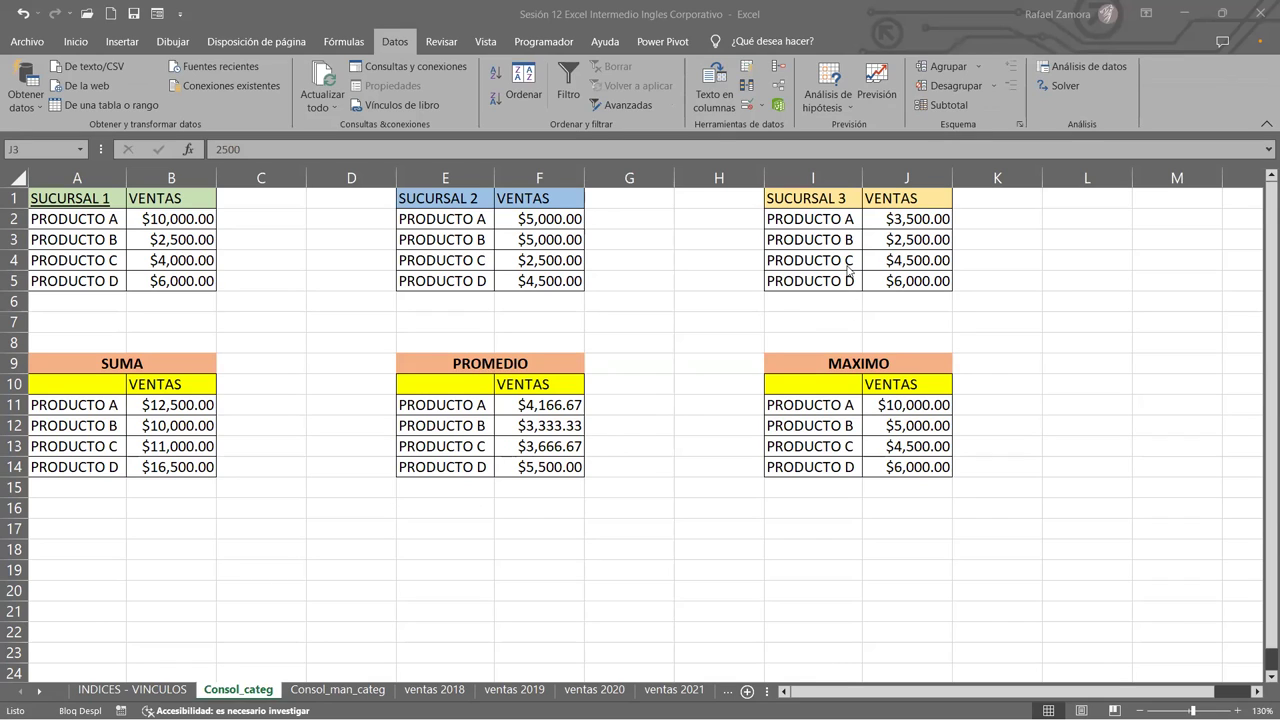
Review the Consolidar settings, then close them to show the filled SUMA, PROMEDIO and MAXIMO tables.
{"action": "left_click", "coordinate": [780, 68]}
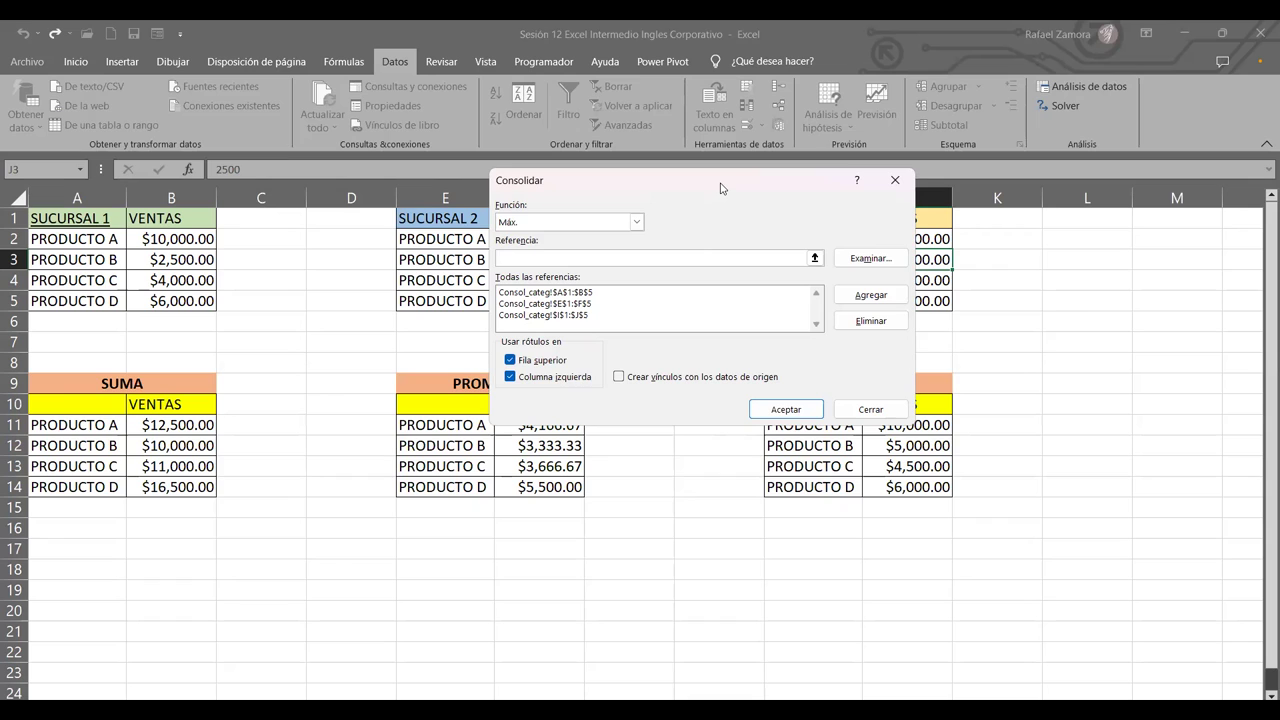
{"action": "left_click_drag", "start_coordinate": [720, 188], "coordinate": [628, 229]}
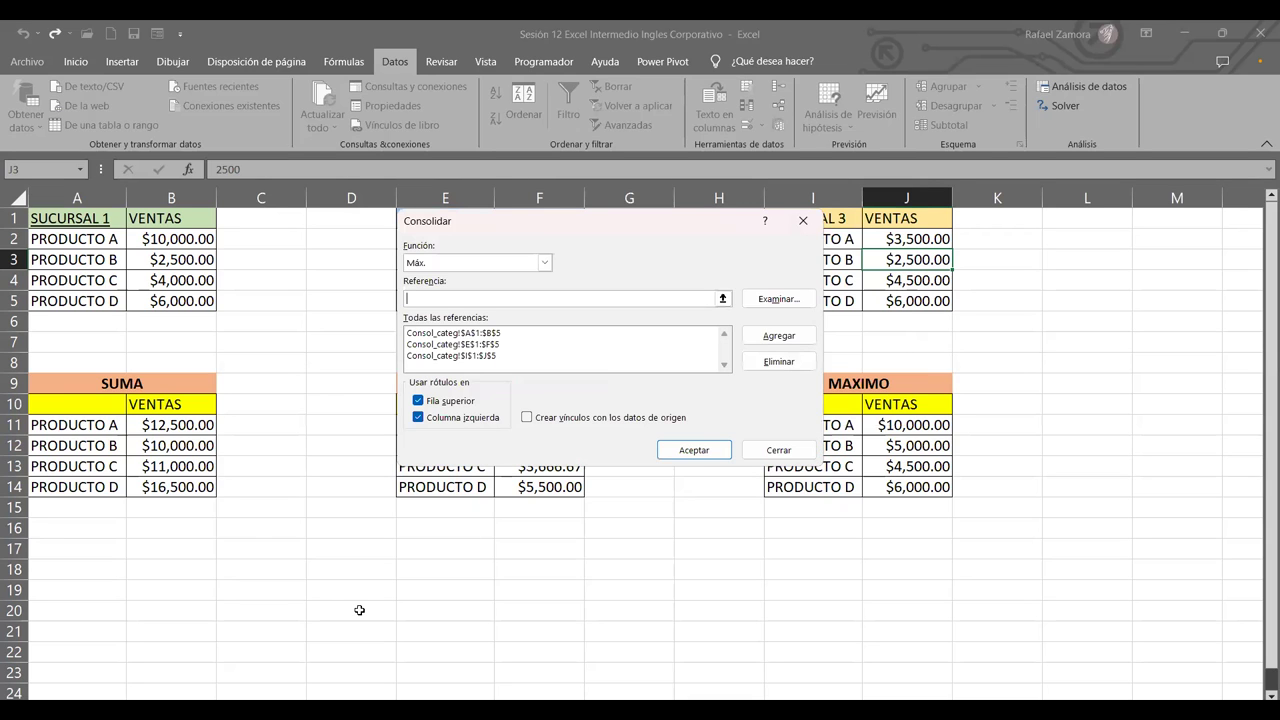
{"action": "left_click", "coordinate": [359, 610]}
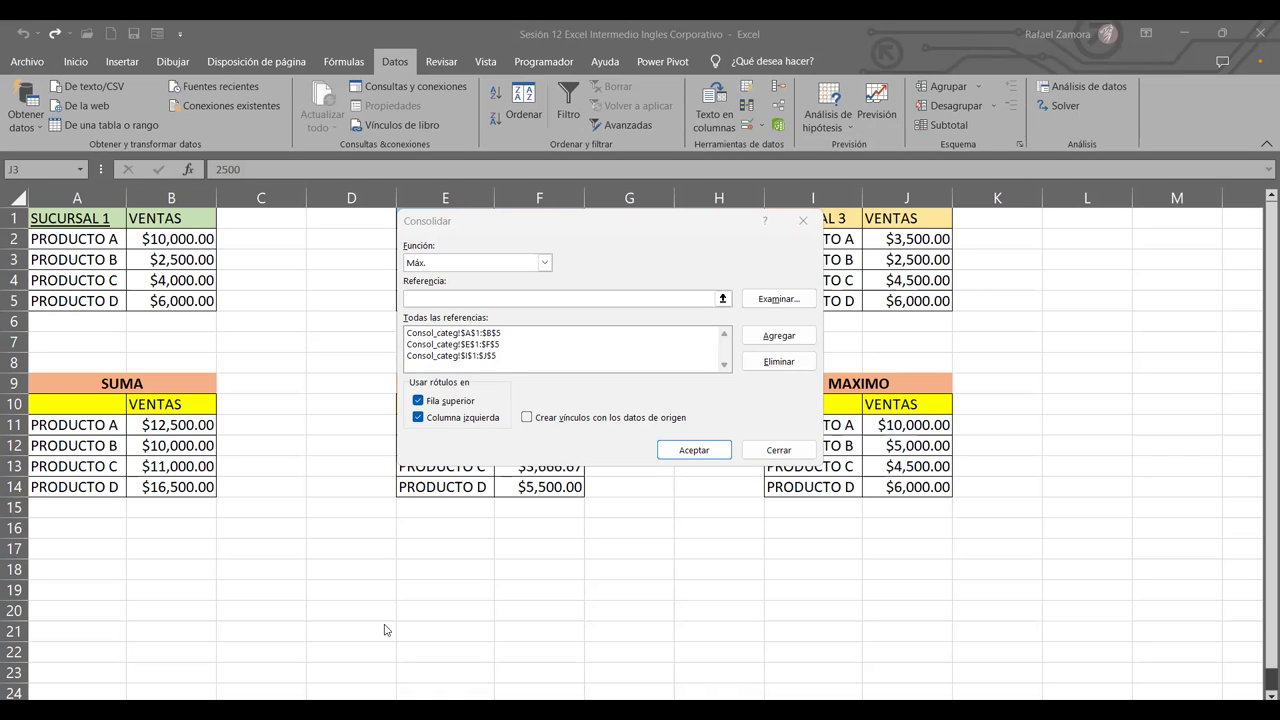
{"action": "left_click", "coordinate": [808, 224]}
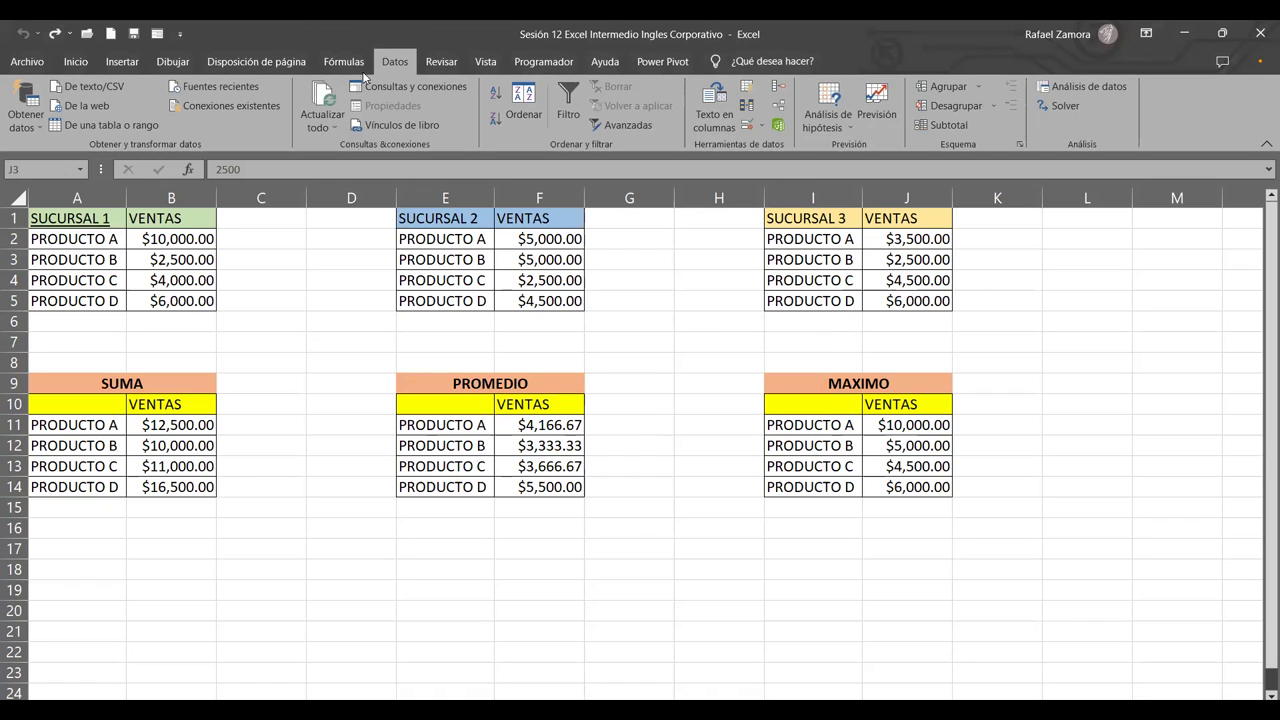
{"action": "left_click", "coordinate": [981, 90]}
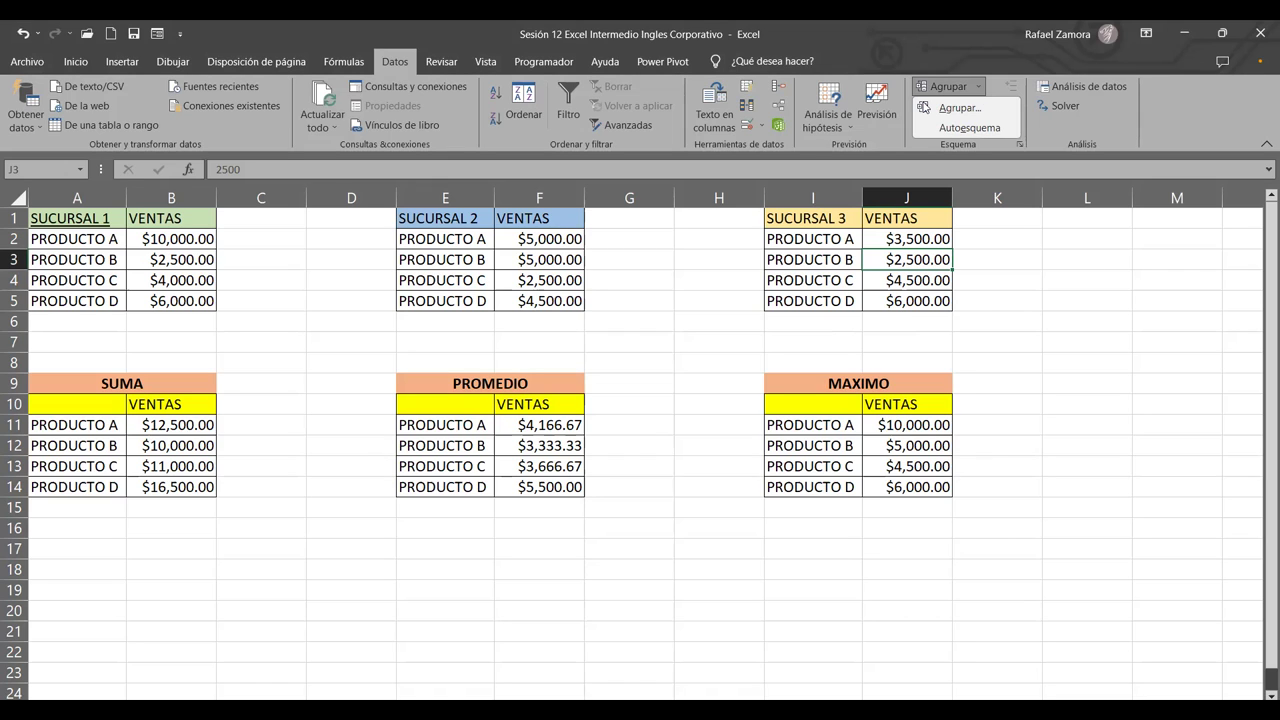
{"action": "mouse_move", "coordinate": [440, 425]}
{"action": "left_mouse_down"}
{"action": "mouse_move", "coordinate": [474, 487]}
{"action": "mouse_move", "coordinate": [548, 510]}
{"action": "left_mouse_up"}
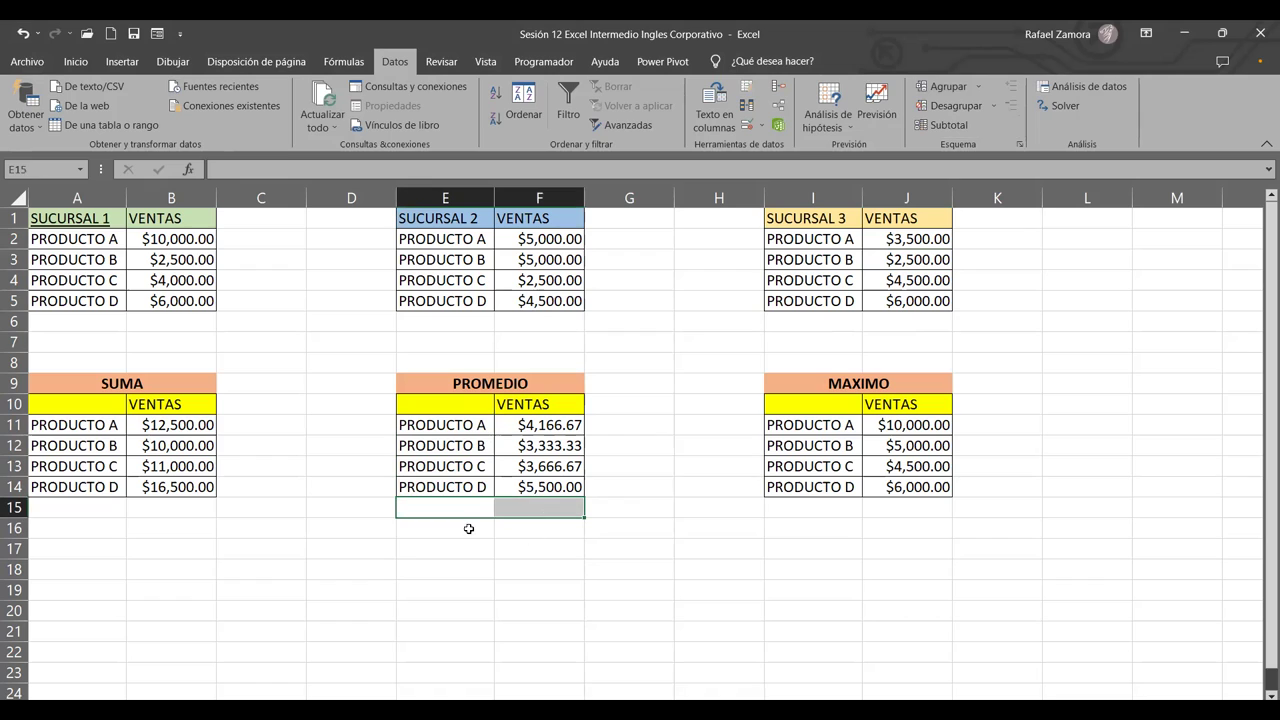
{"action": "left_click_drag", "start_coordinate": [469, 526], "coordinate": [474, 590]}
{"action": "left_click", "coordinate": [549, 609]}
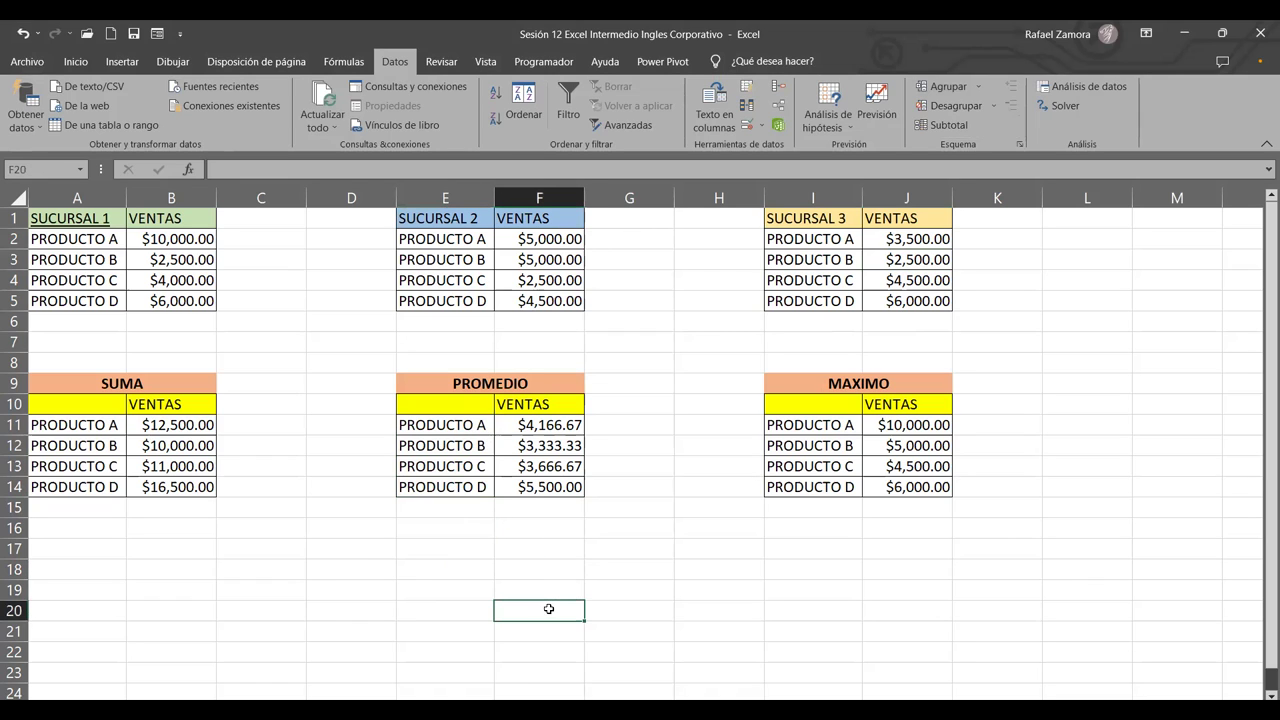
{"action": "left_click", "coordinate": [548, 406]}
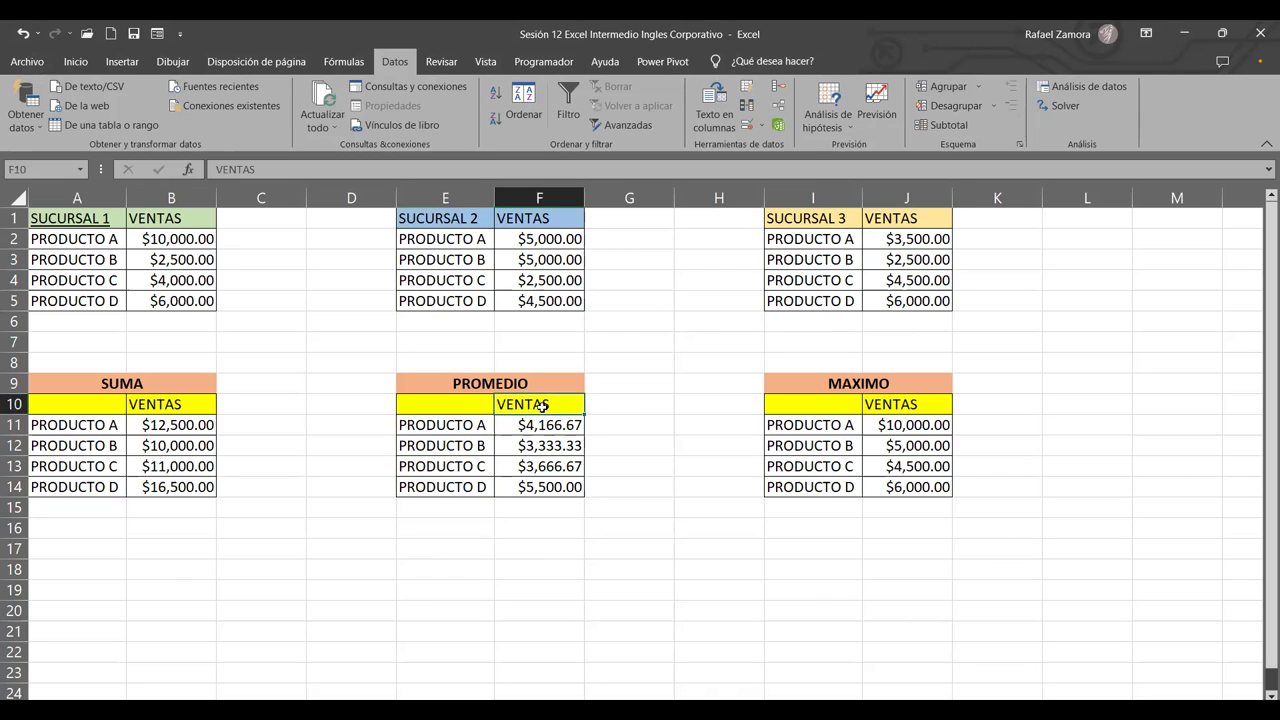
{"action": "left_click", "coordinate": [620, 411]}
{"action": "left_click", "coordinate": [708, 410]}
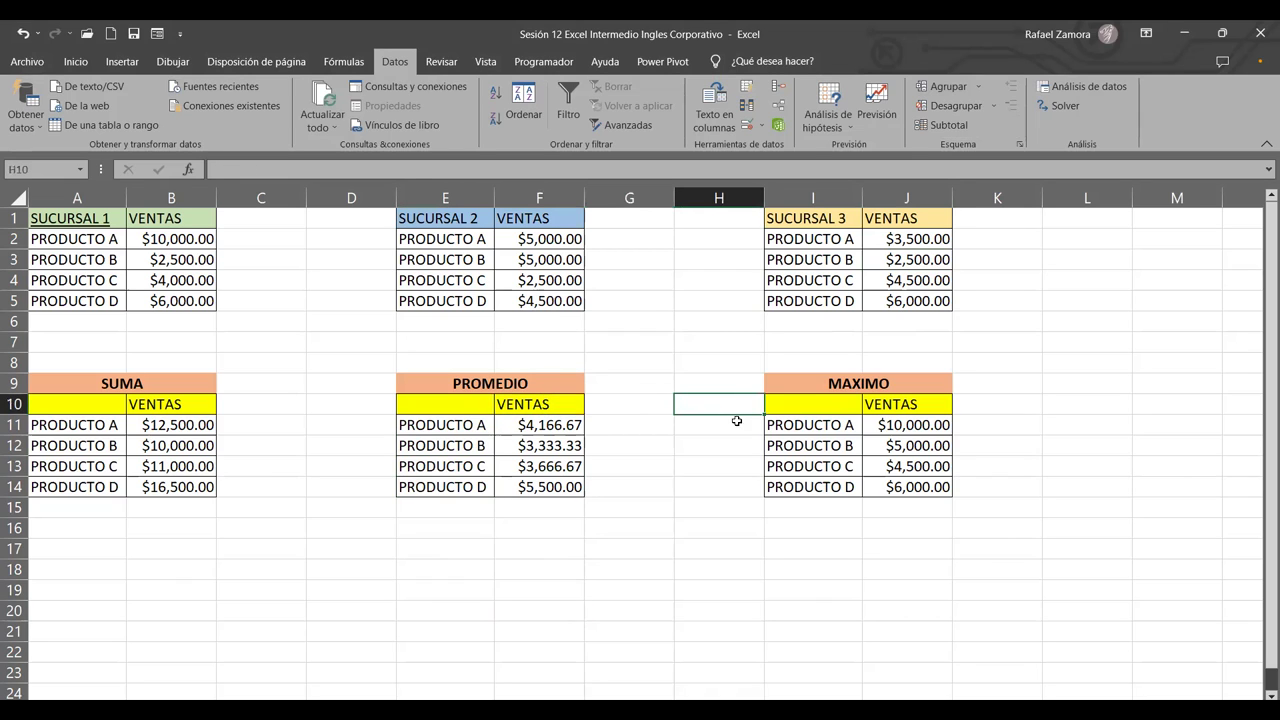
{"action": "left_click_drag", "start_coordinate": [810, 466], "coordinate": [815, 550]}
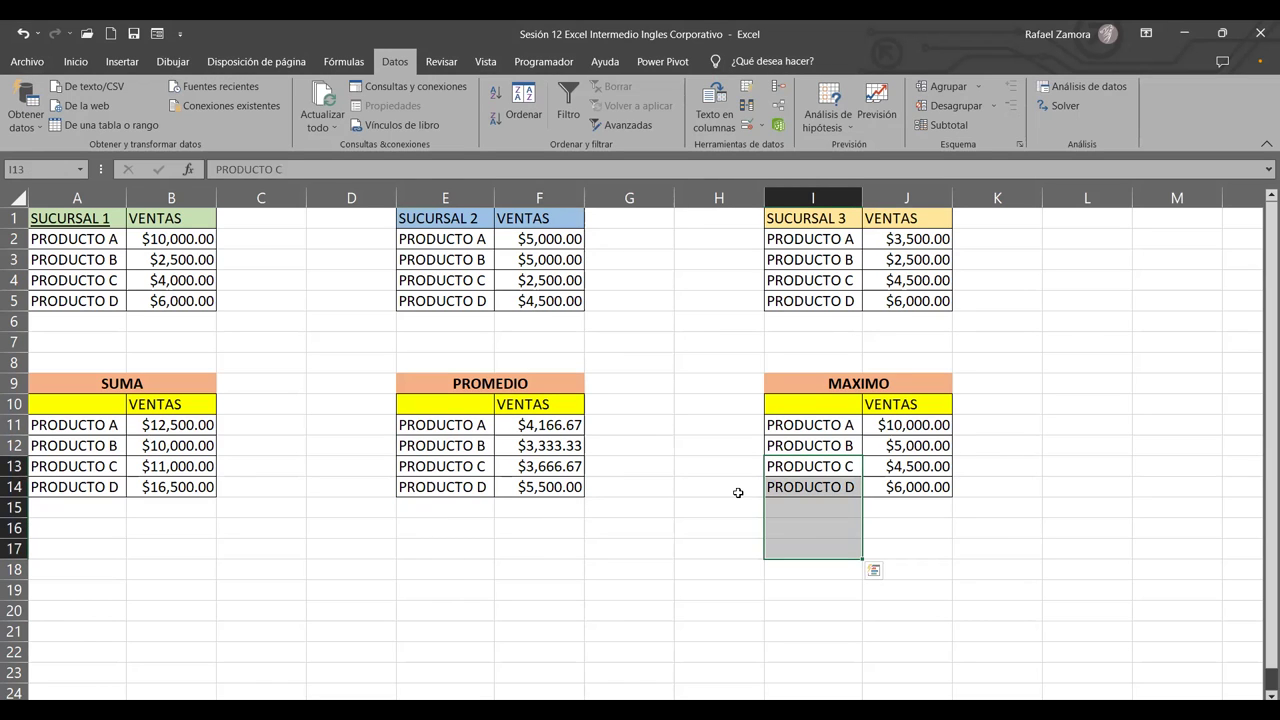
{"action": "left_click", "coordinate": [740, 488]}
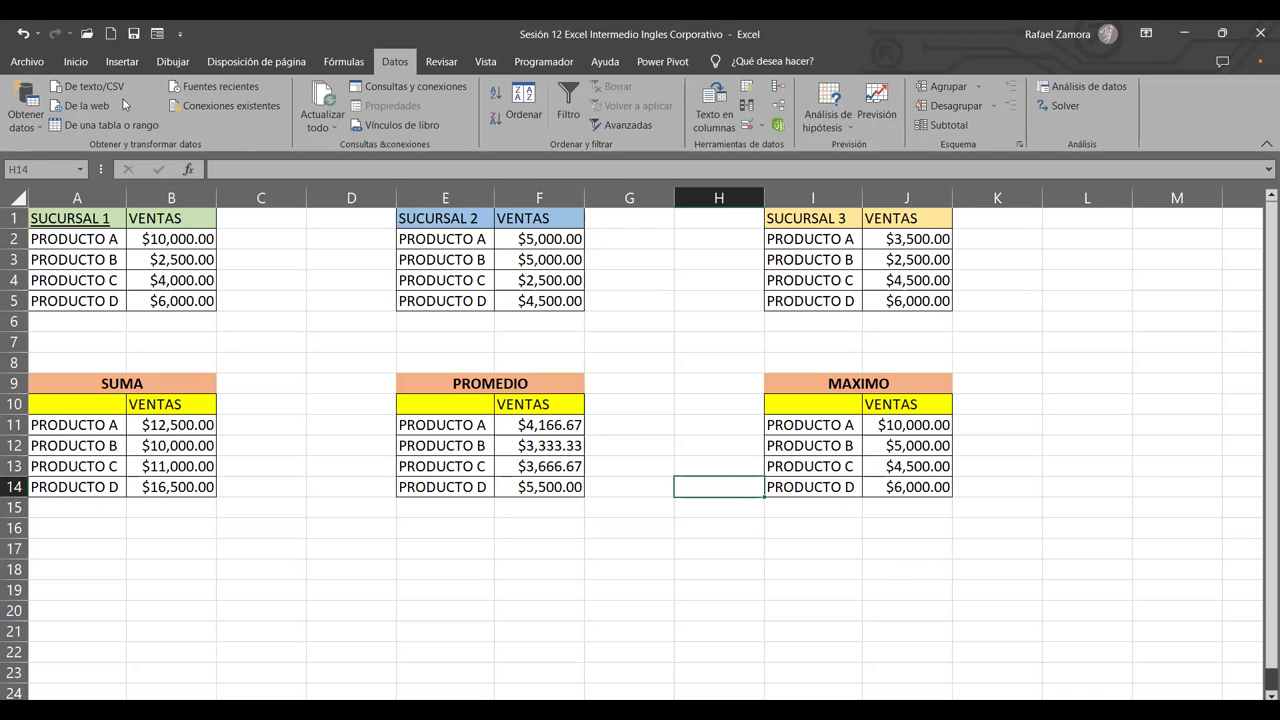
Look over the What-If Analysis options, then bring the yearly ventas sheets into view.
{"action": "left_click", "coordinate": [1108, 434]}
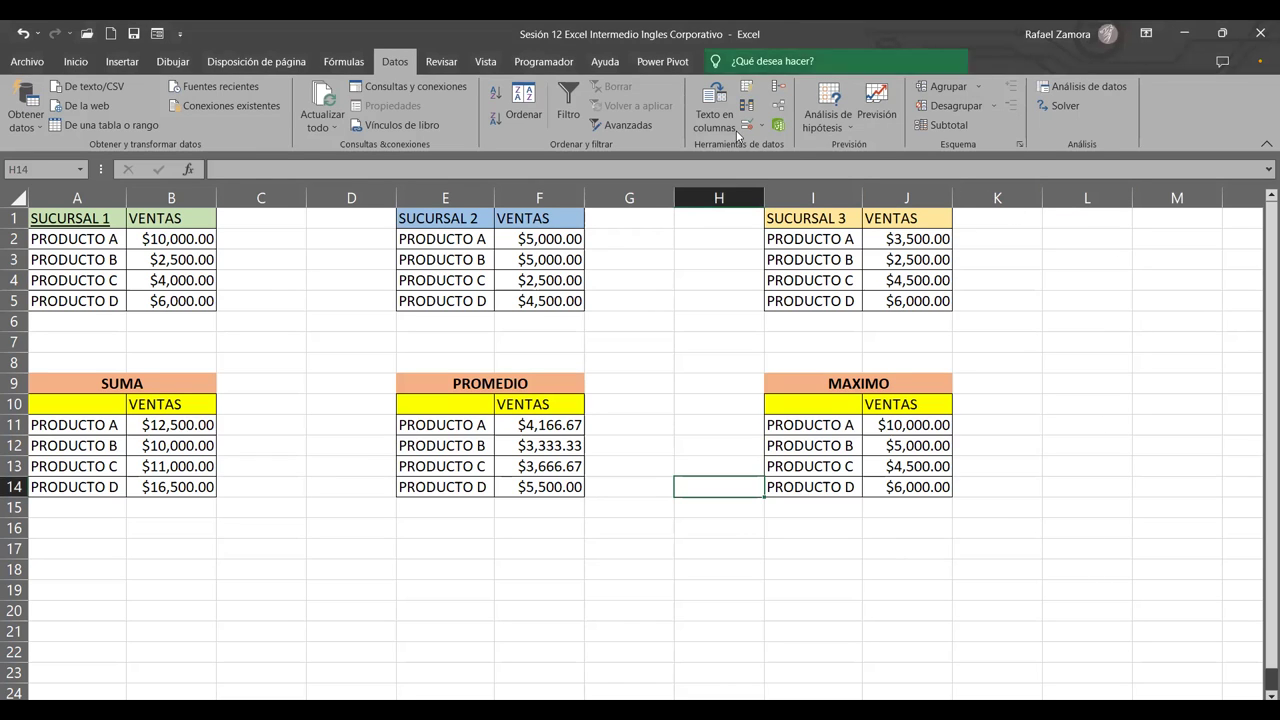
{"action": "left_click", "coordinate": [846, 133]}
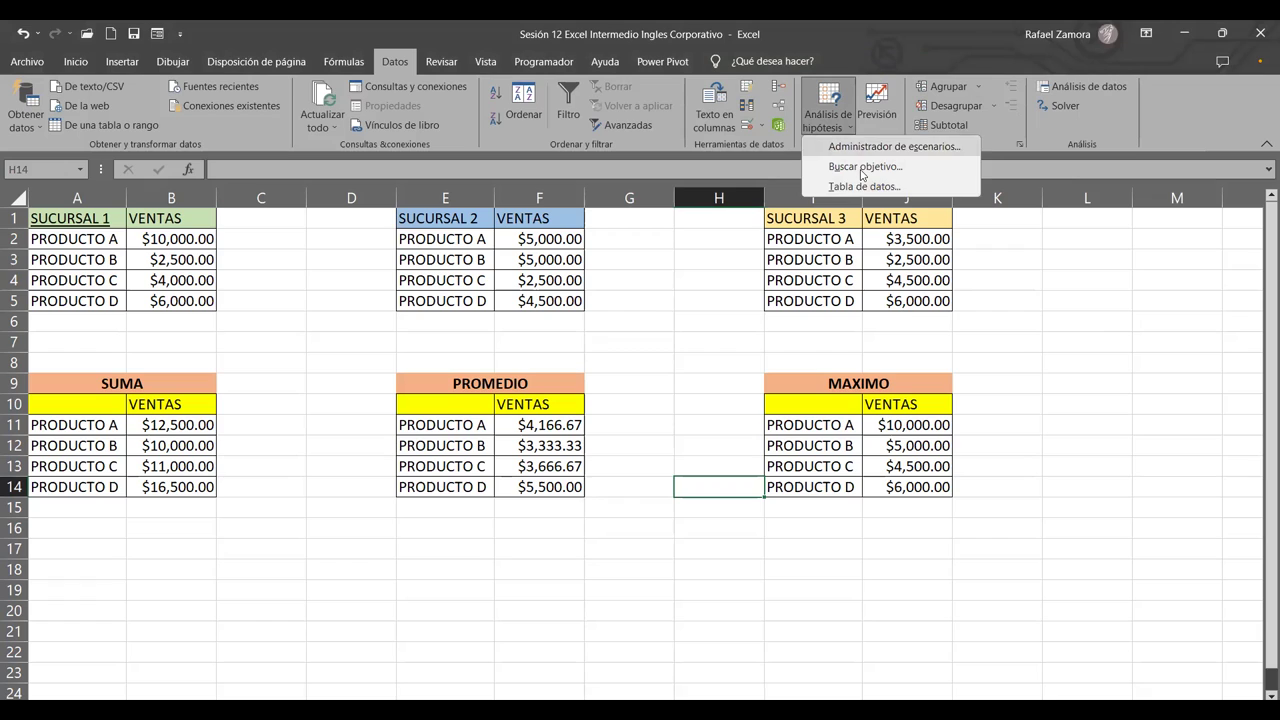
{"action": "left_click", "coordinate": [1016, 278]}
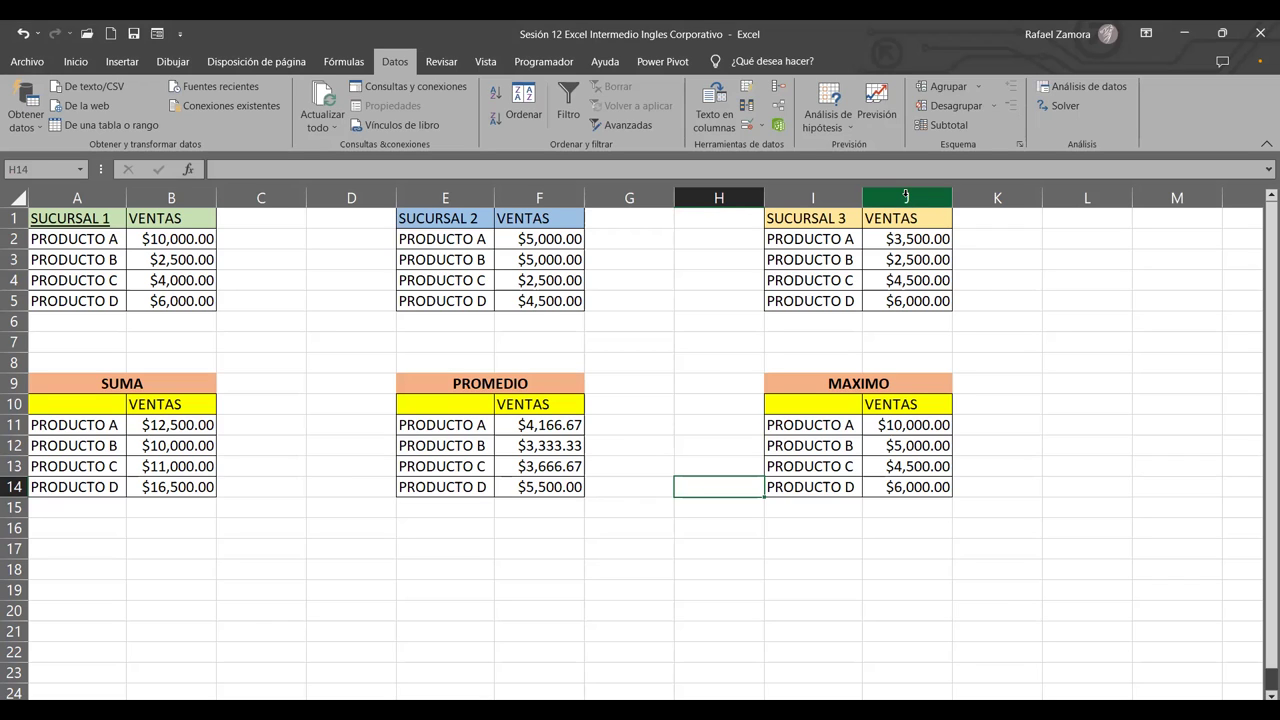
{"action": "left_click", "coordinate": [975, 390]}
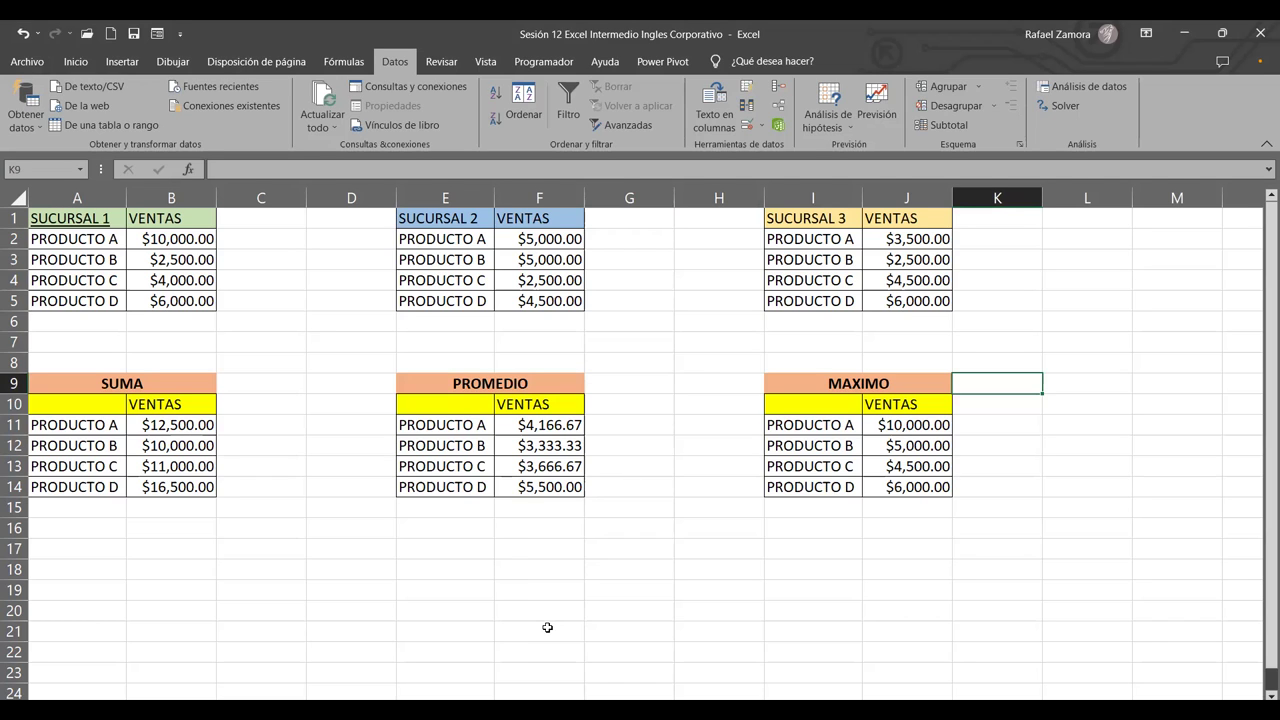
{"action": "left_click", "coordinate": [42, 697]}
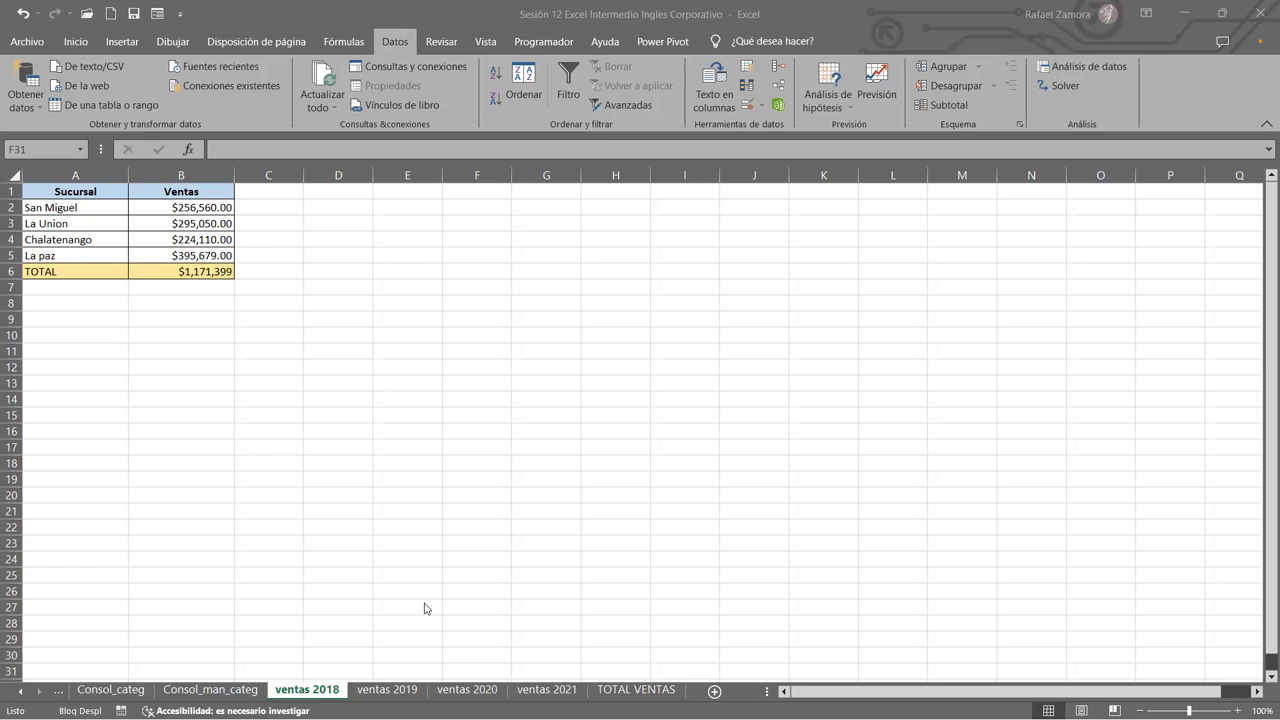
{"action": "left_click", "coordinate": [462, 690]}
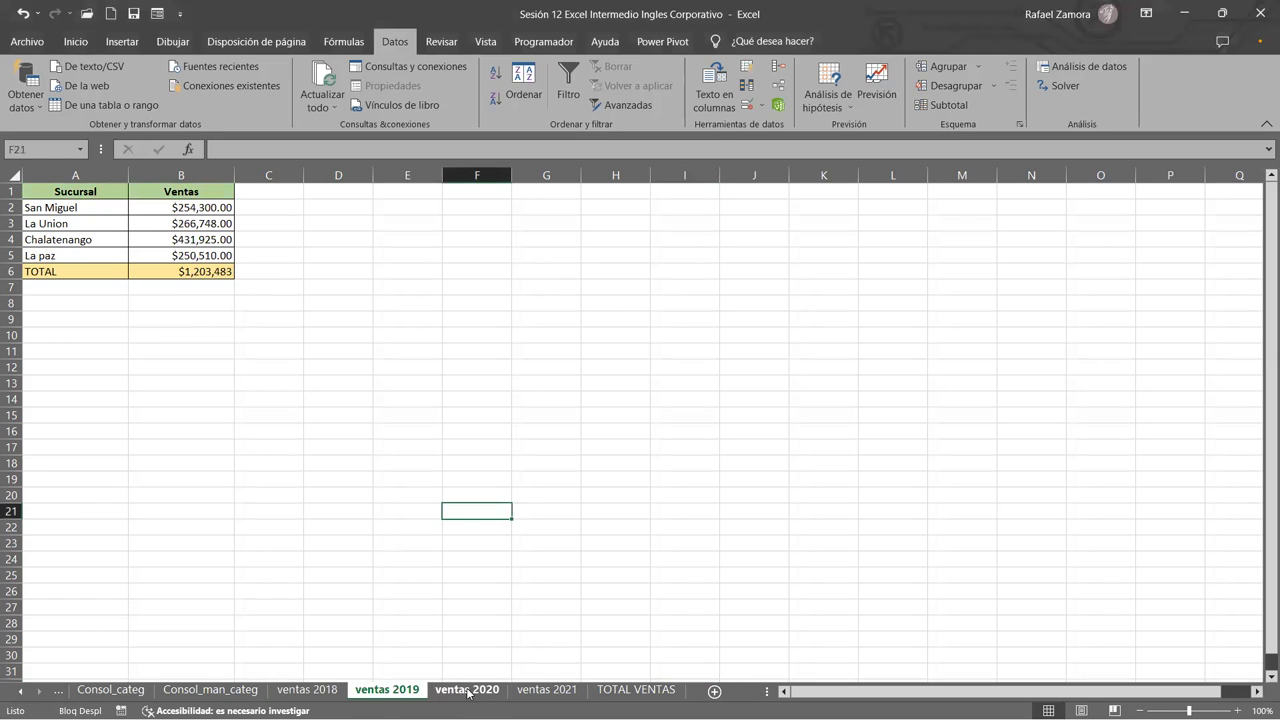
{"action": "left_click", "coordinate": [520, 690]}
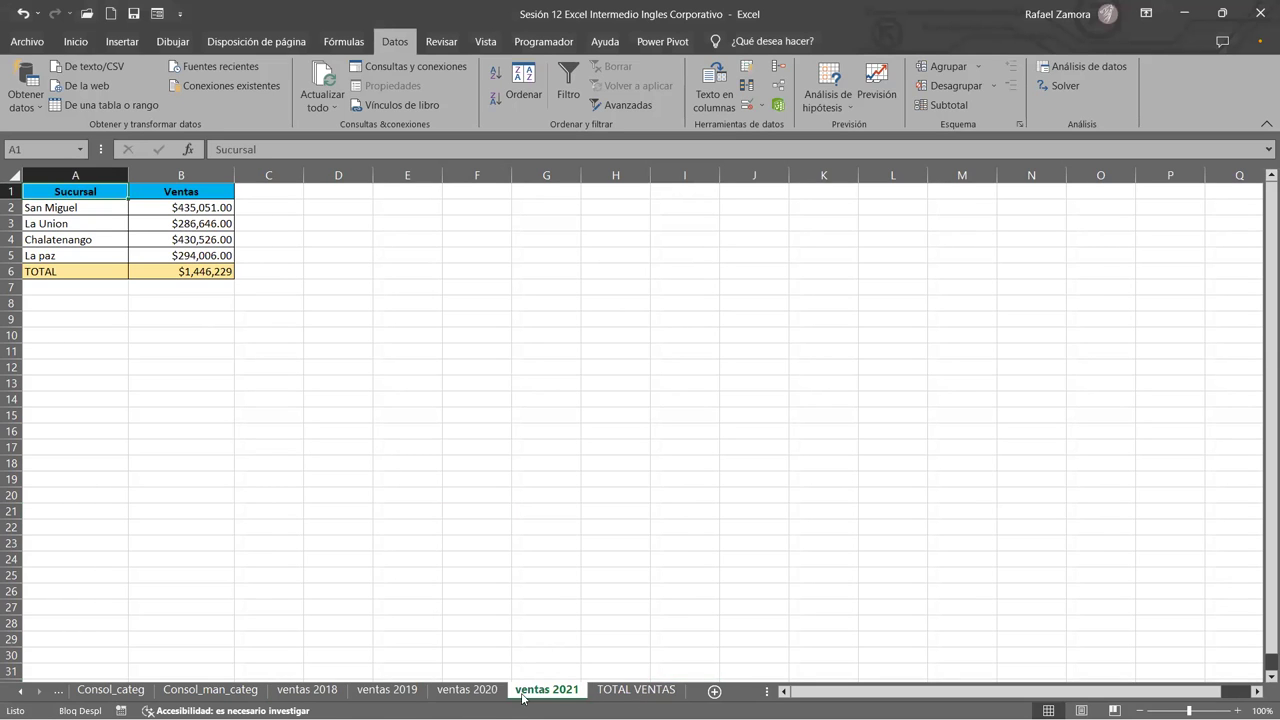
{"action": "left_click", "coordinate": [313, 690]}
{"action": "left_click", "coordinate": [398, 690]}
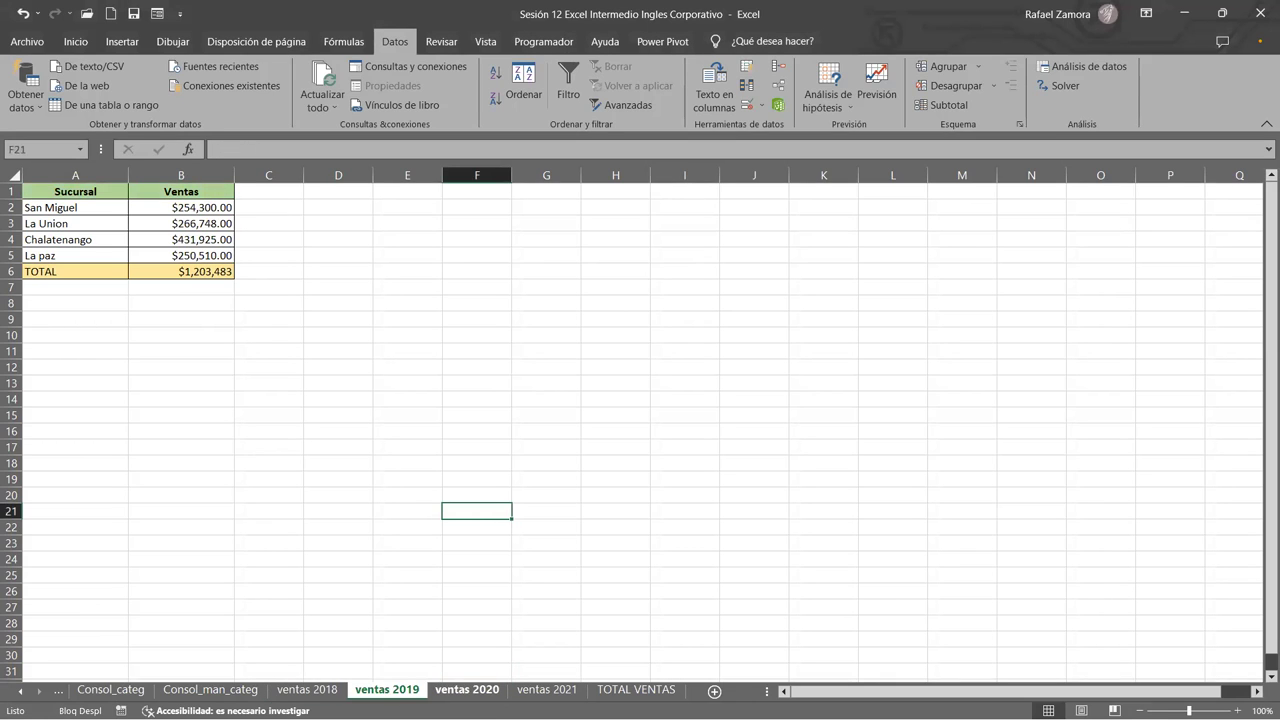
{"action": "left_click", "coordinate": [478, 692]}
{"action": "left_click", "coordinate": [548, 692]}
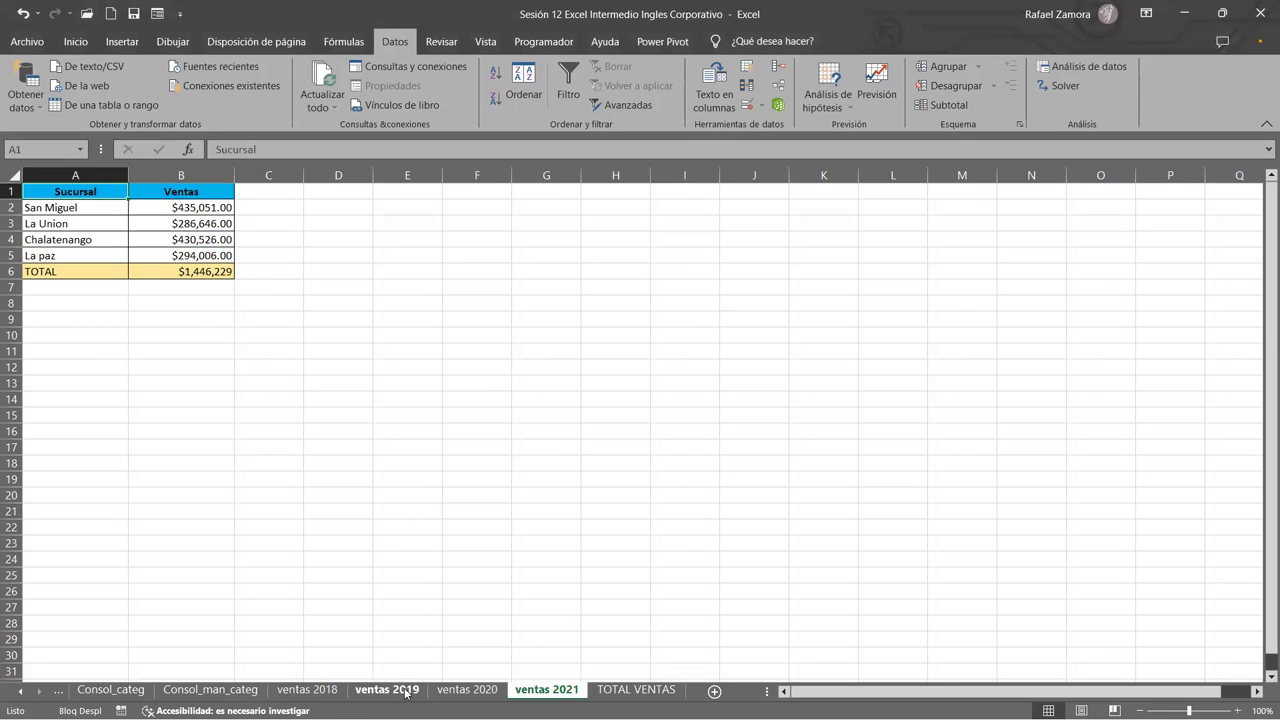
{"action": "left_click", "coordinate": [335, 690]}
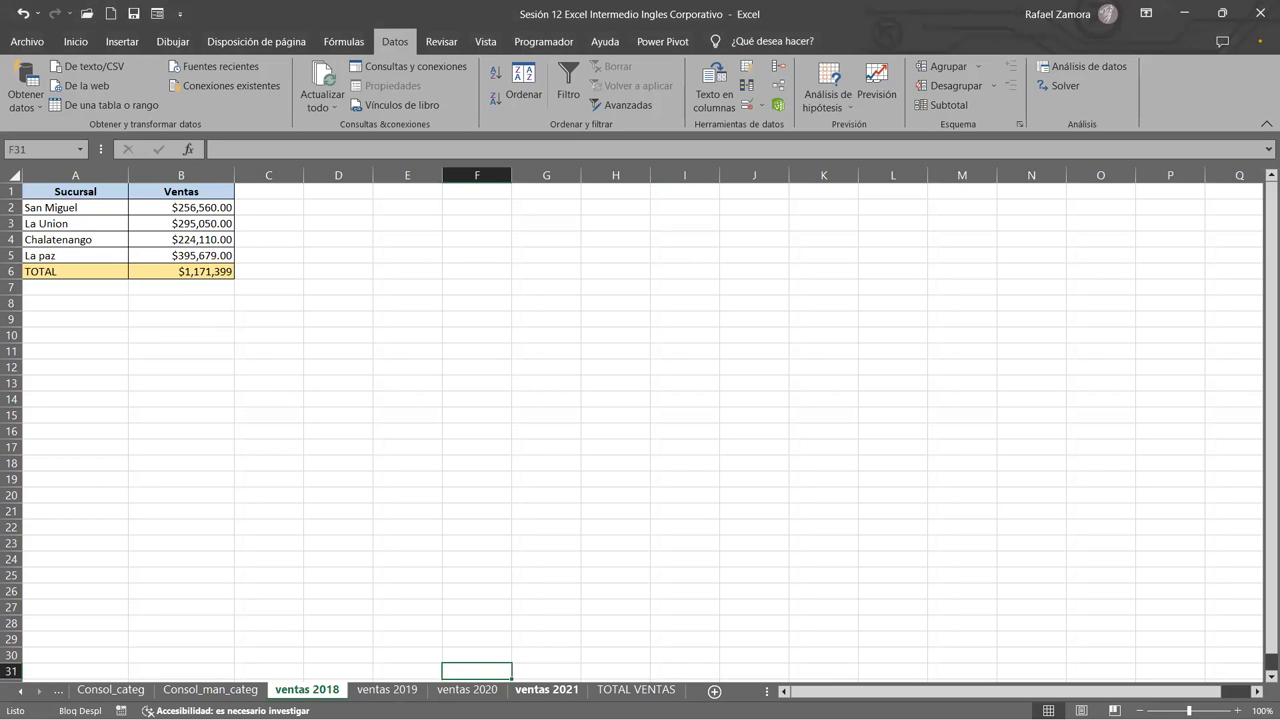
{"action": "left_click_drag", "start_coordinate": [476, 671], "coordinate": [500, 700]}
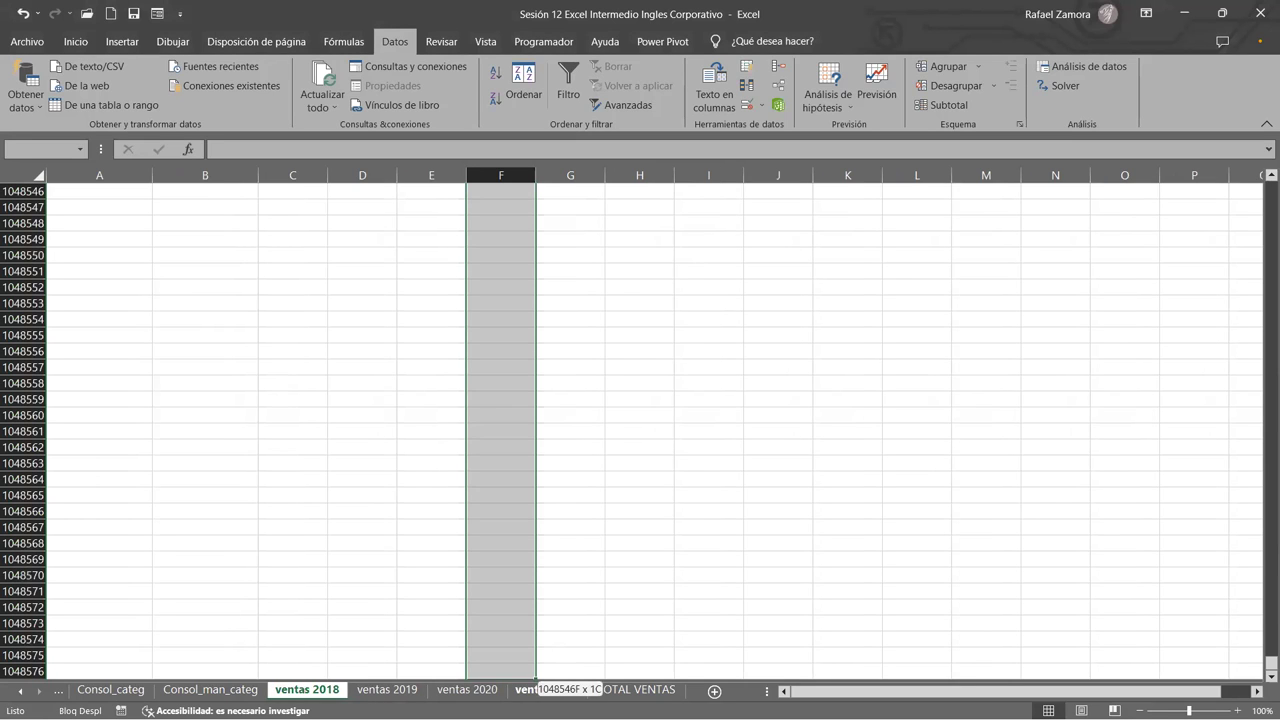
{"action": "key", "text": "ctrl+shift+Up"}
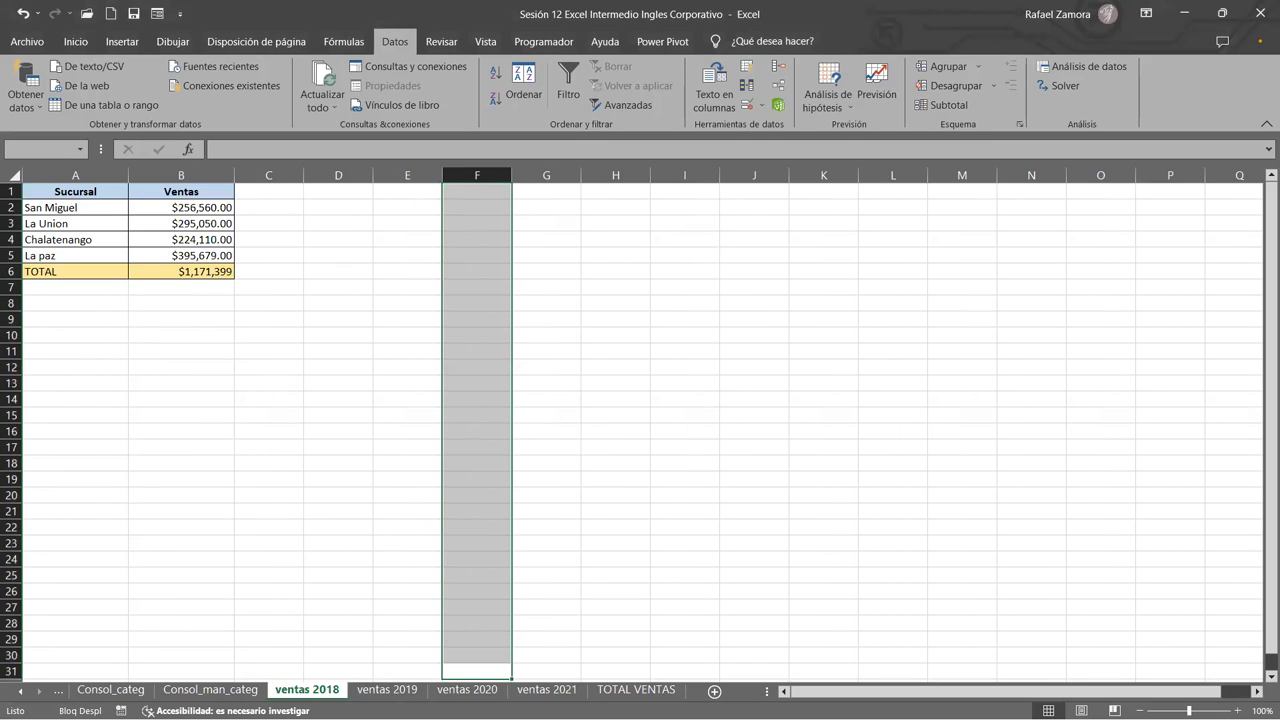
{"action": "left_click", "coordinate": [232, 447]}
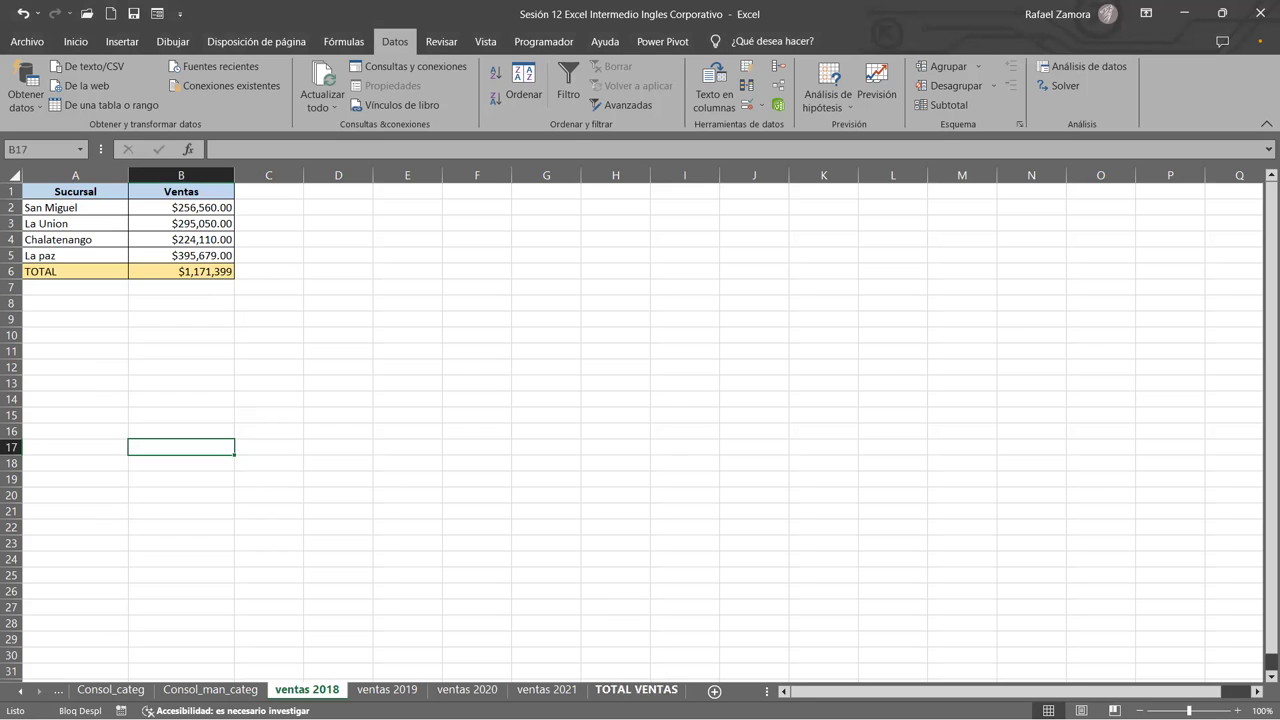
View the empty TOTAL VENTAS sheet zoomed in, then return to the ventas 2018 sheet.
{"action": "left_click", "coordinate": [631, 692]}
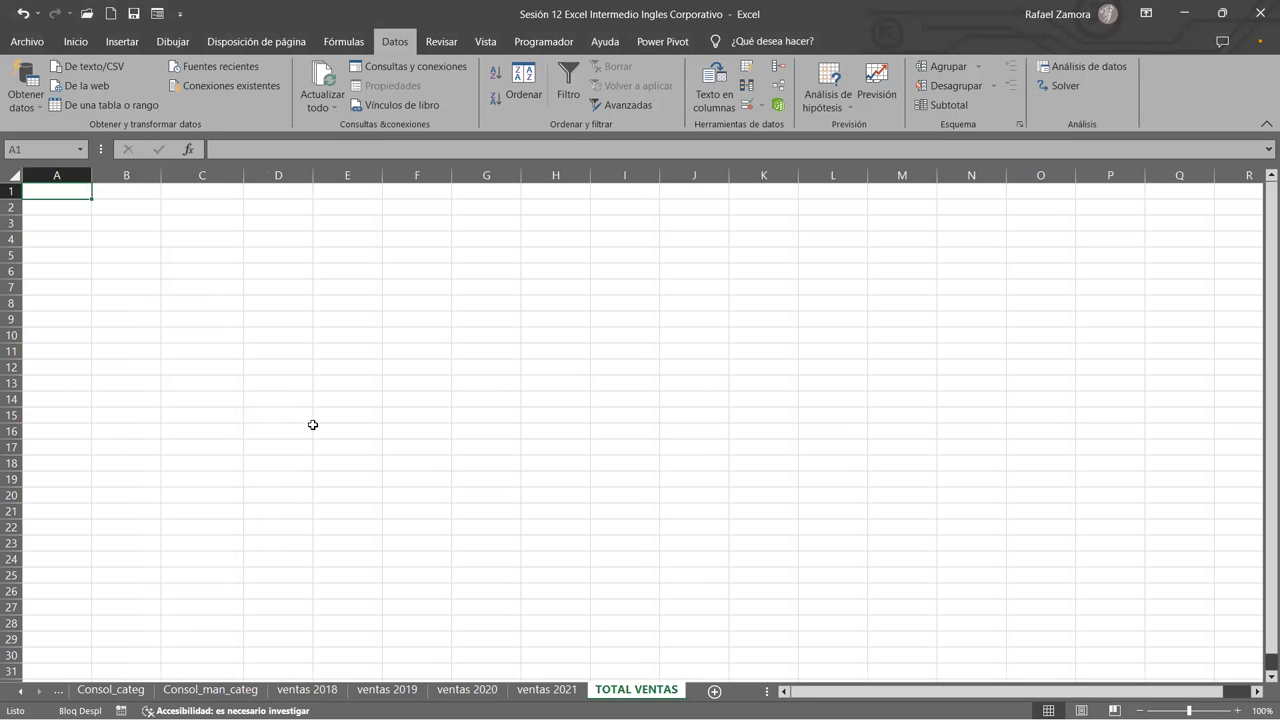
{"action": "scroll", "coordinate": [313, 425], "scroll_direction": "up", "scroll_amount": 2}
{"action": "scroll", "coordinate": [313, 425], "scroll_direction": "up", "scroll_amount": 2}
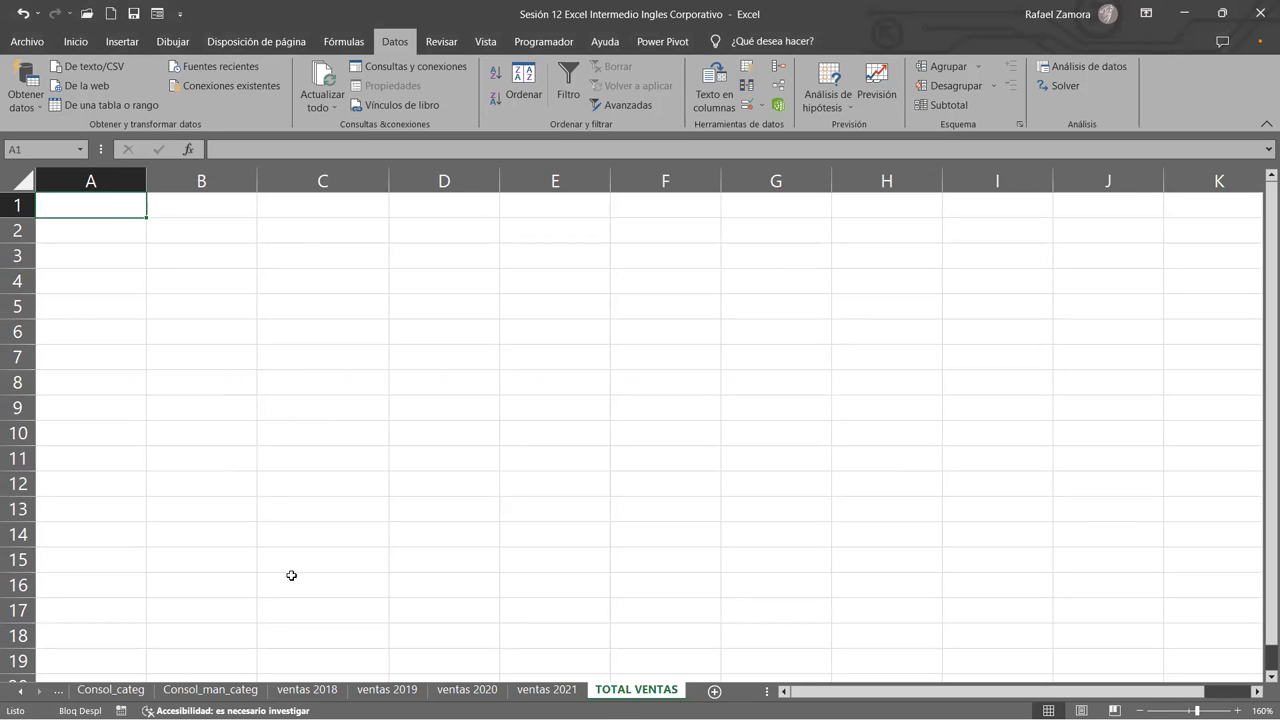
{"action": "left_click", "coordinate": [307, 689]}
{"action": "scroll", "coordinate": [258, 345], "scroll_direction": "up", "scroll_amount": 3, "text": "ctrl"}
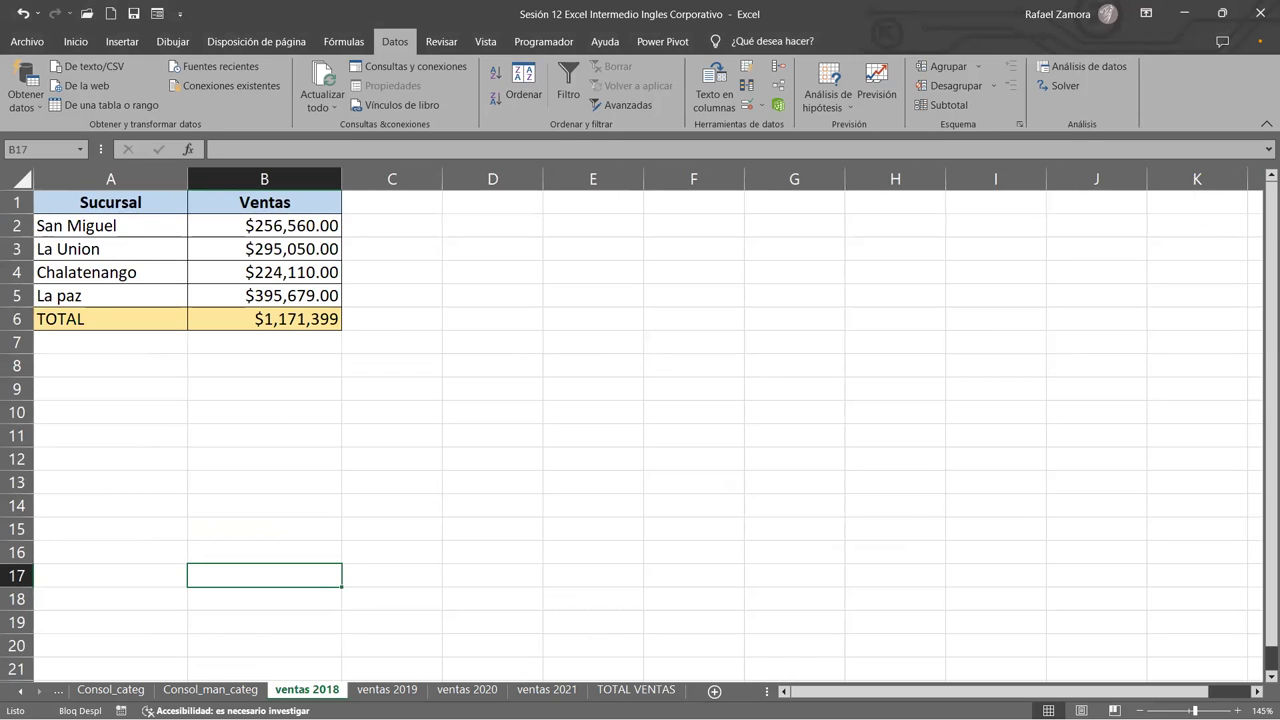
Step through the ventas 2019, 2020 and 2021 sheets to review each year's sales.
{"action": "key", "text": "ctrl+Page_Down"}
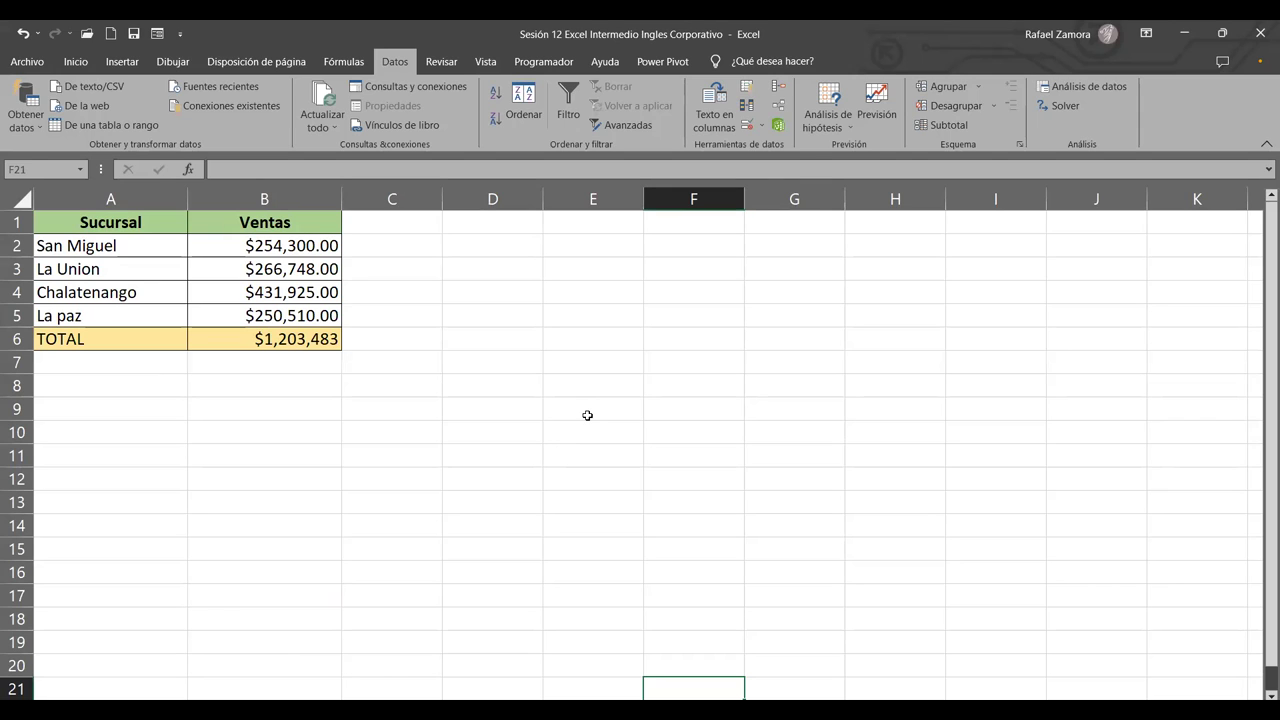
{"action": "key", "text": "ctrl+Page_Down"}
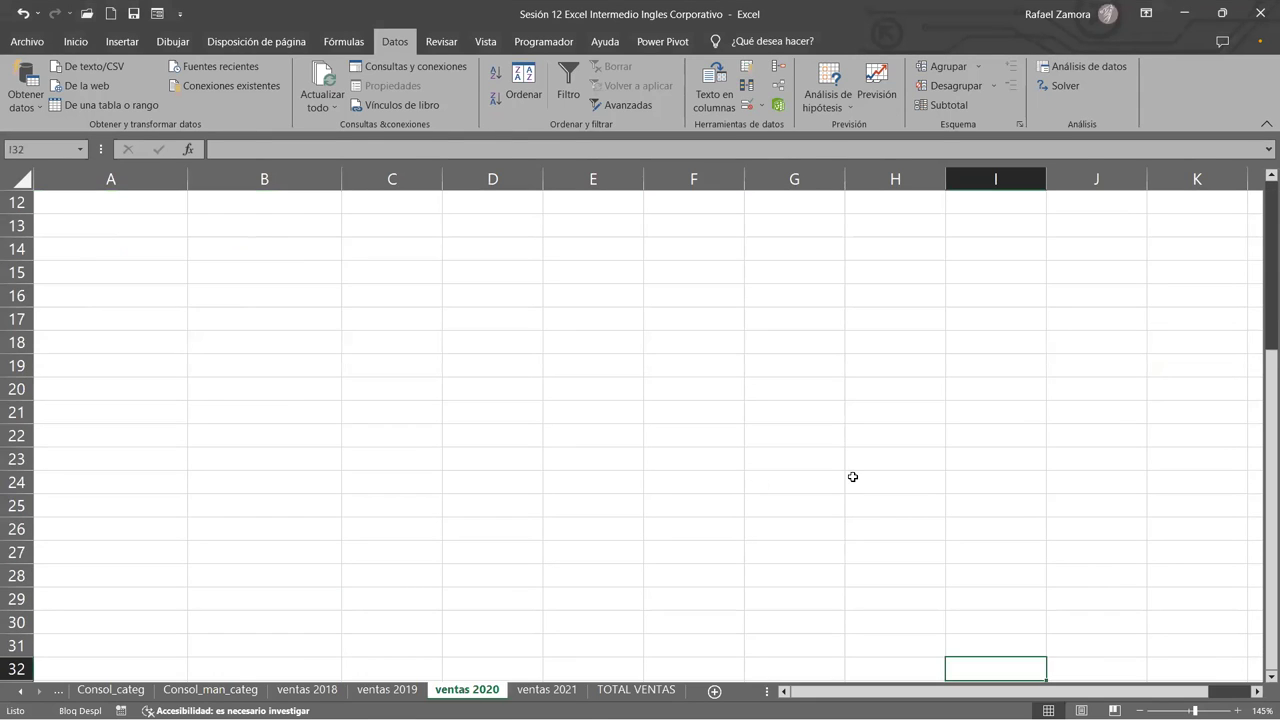
{"action": "scroll", "coordinate": [853, 470], "scroll_direction": "up", "scroll_amount": 4}
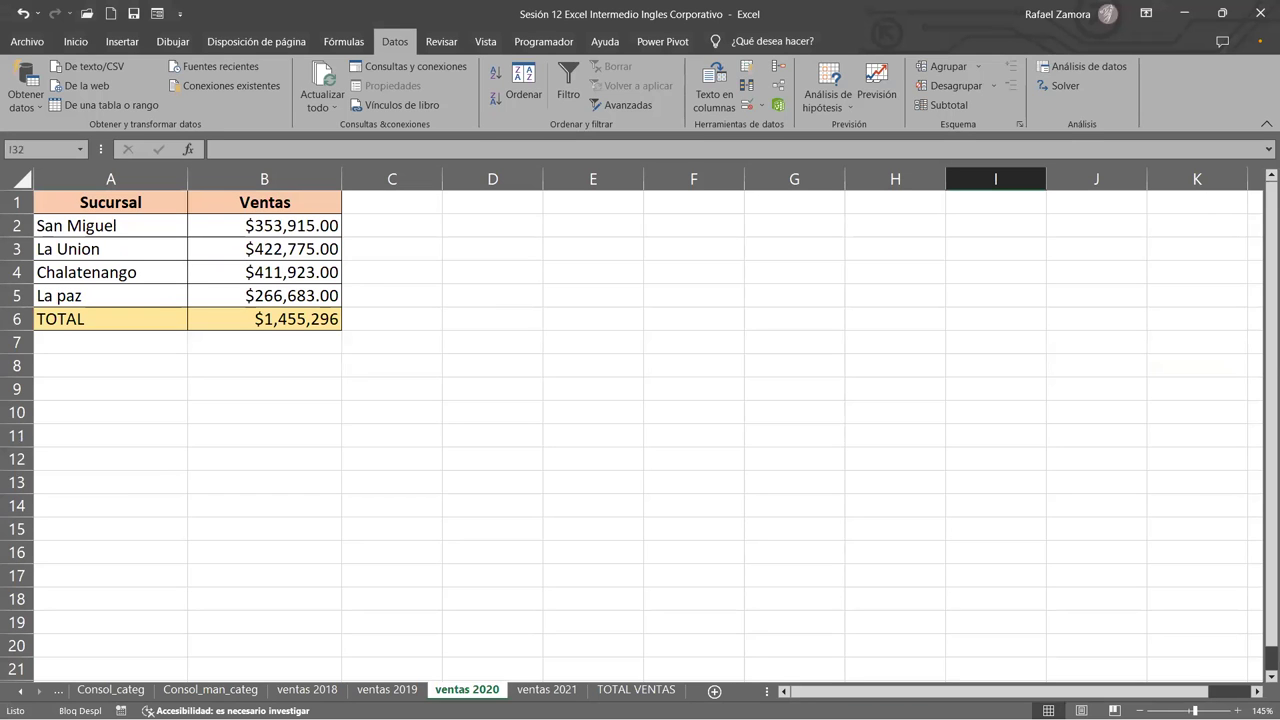
{"action": "left_click", "coordinate": [560, 689]}
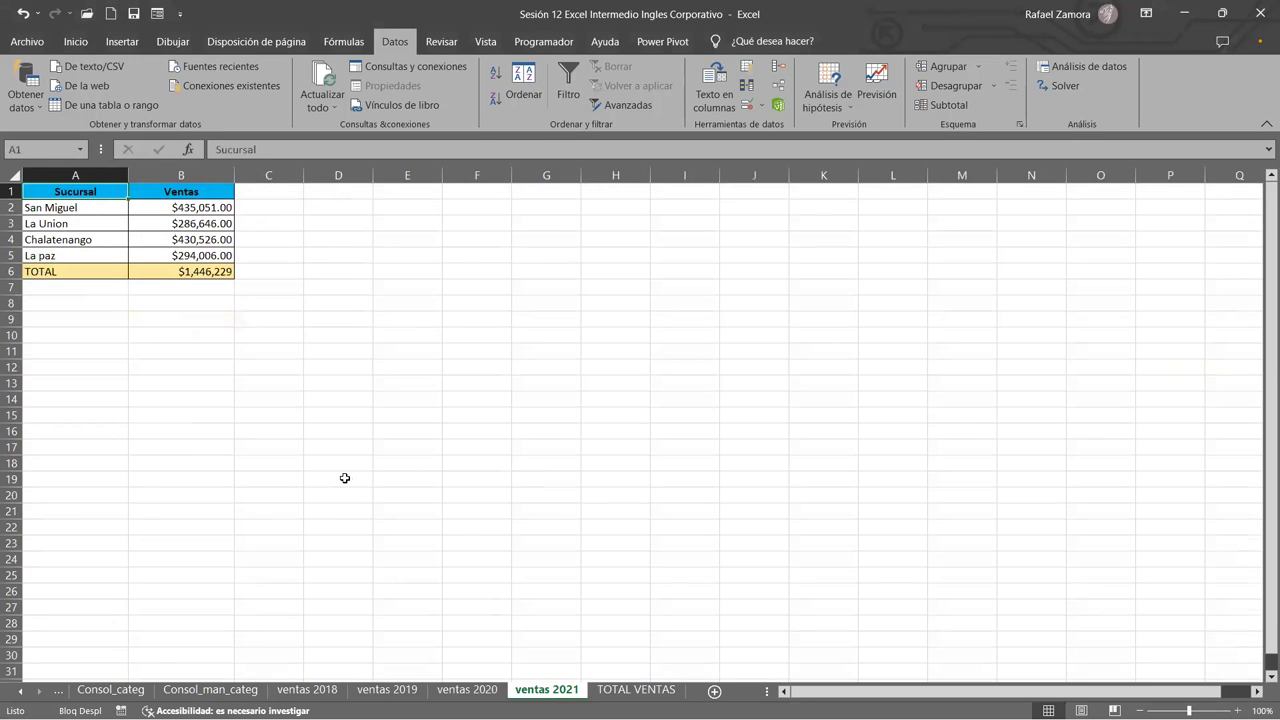
{"action": "scroll", "coordinate": [344, 478], "scroll_direction": "up", "scroll_amount": 3, "text": "ctrl"}
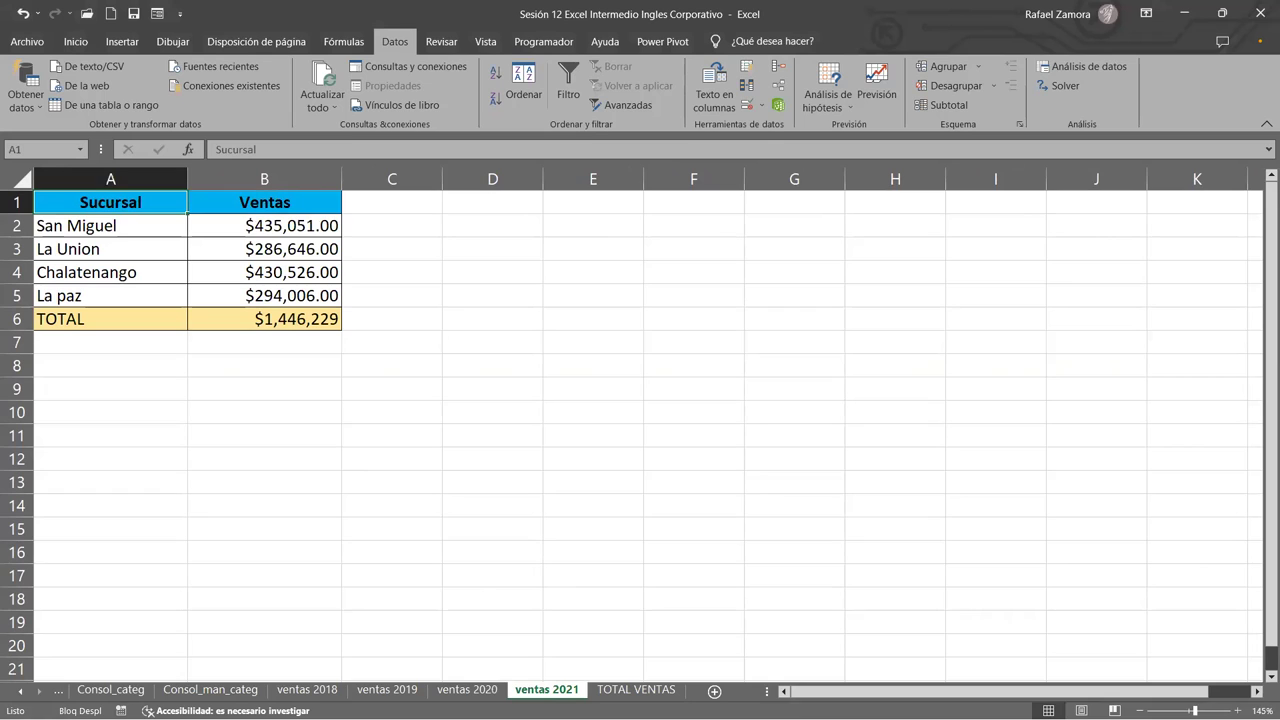
{"action": "left_click", "coordinate": [1003, 439]}
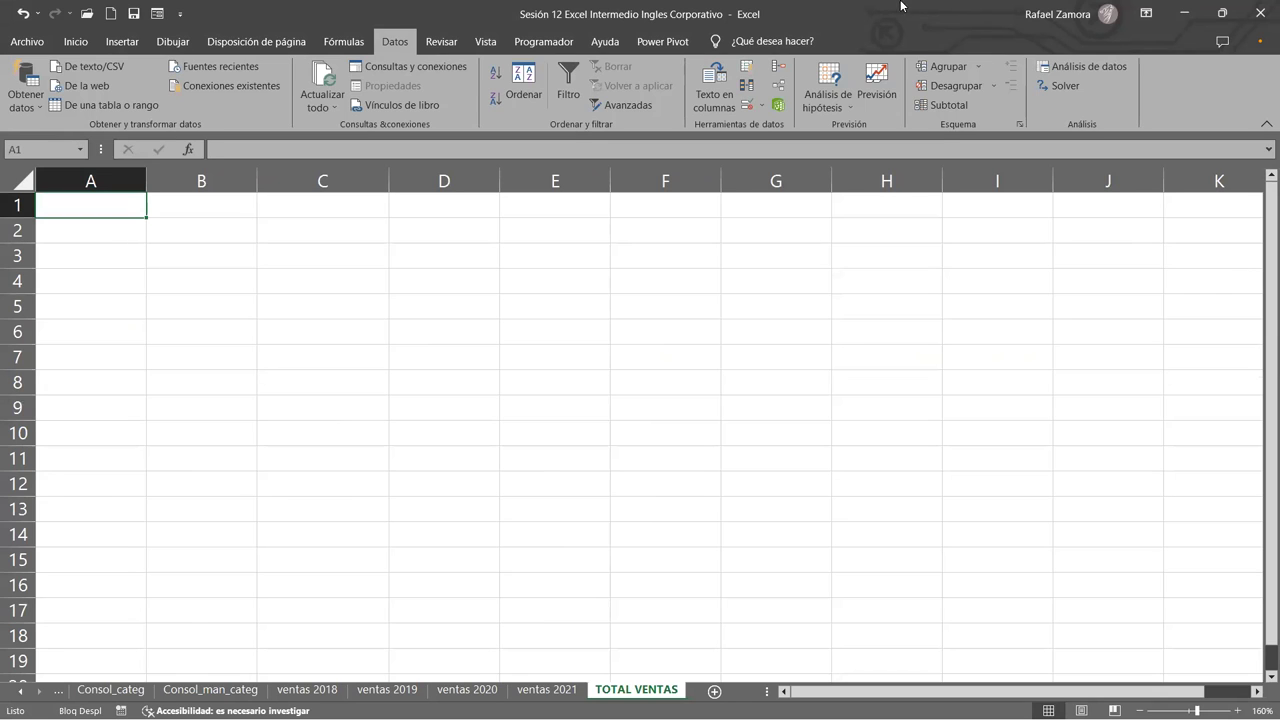
Start a Suma consolidation with ventas 2018 A1:B5 as the first source range.
{"action": "left_click", "coordinate": [783, 70]}
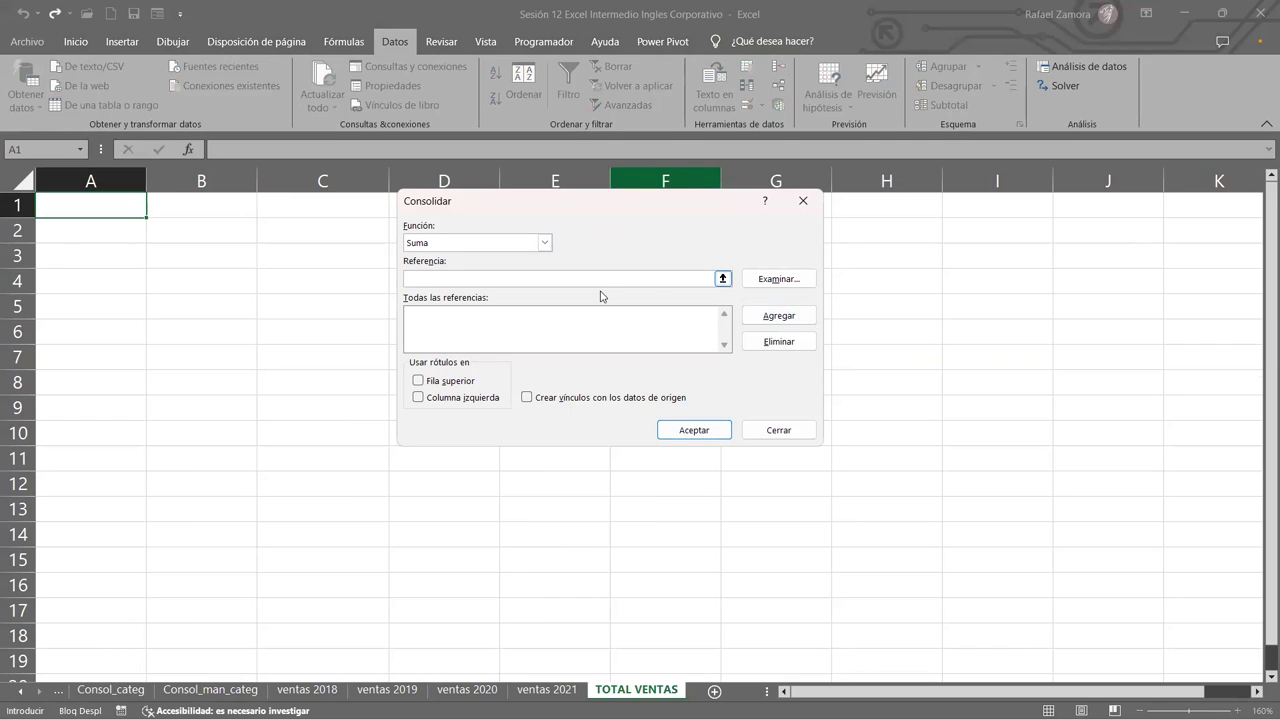
{"action": "left_click", "coordinate": [452, 285]}
{"action": "left_click", "coordinate": [308, 690]}
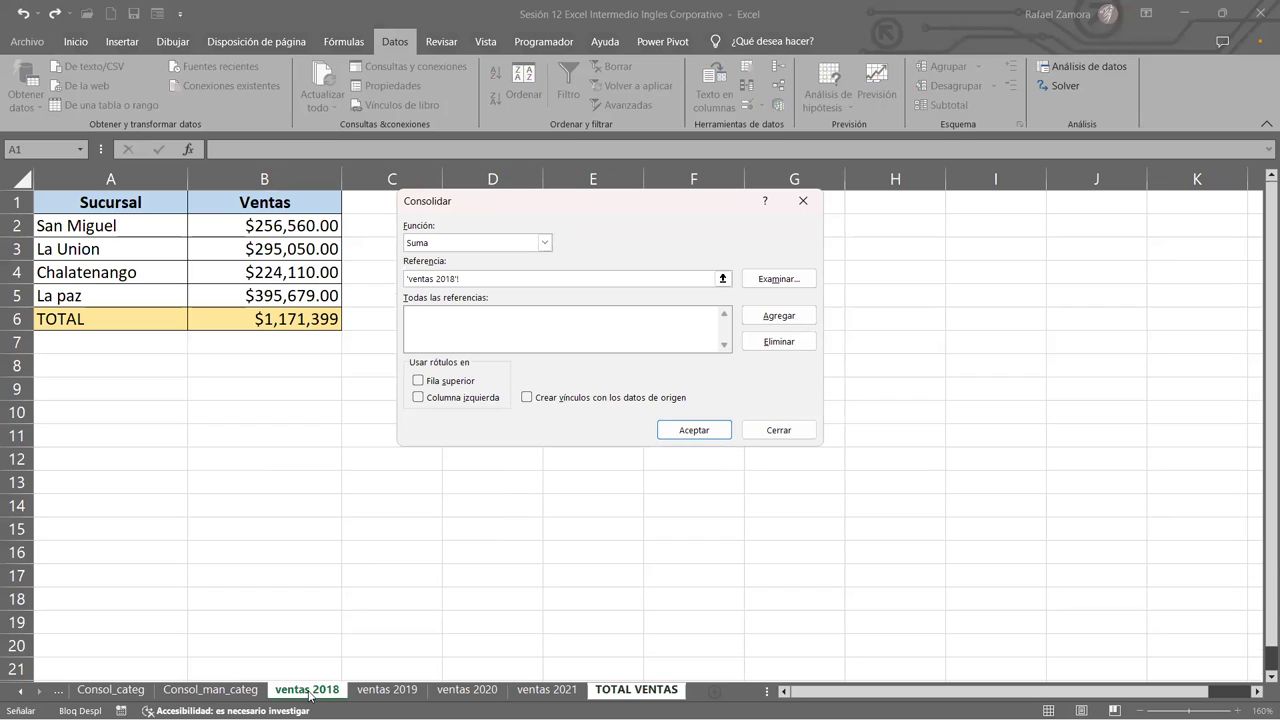
{"action": "left_click", "coordinate": [111, 198]}
{"action": "left_click", "coordinate": [296, 288], "text": "shift"}
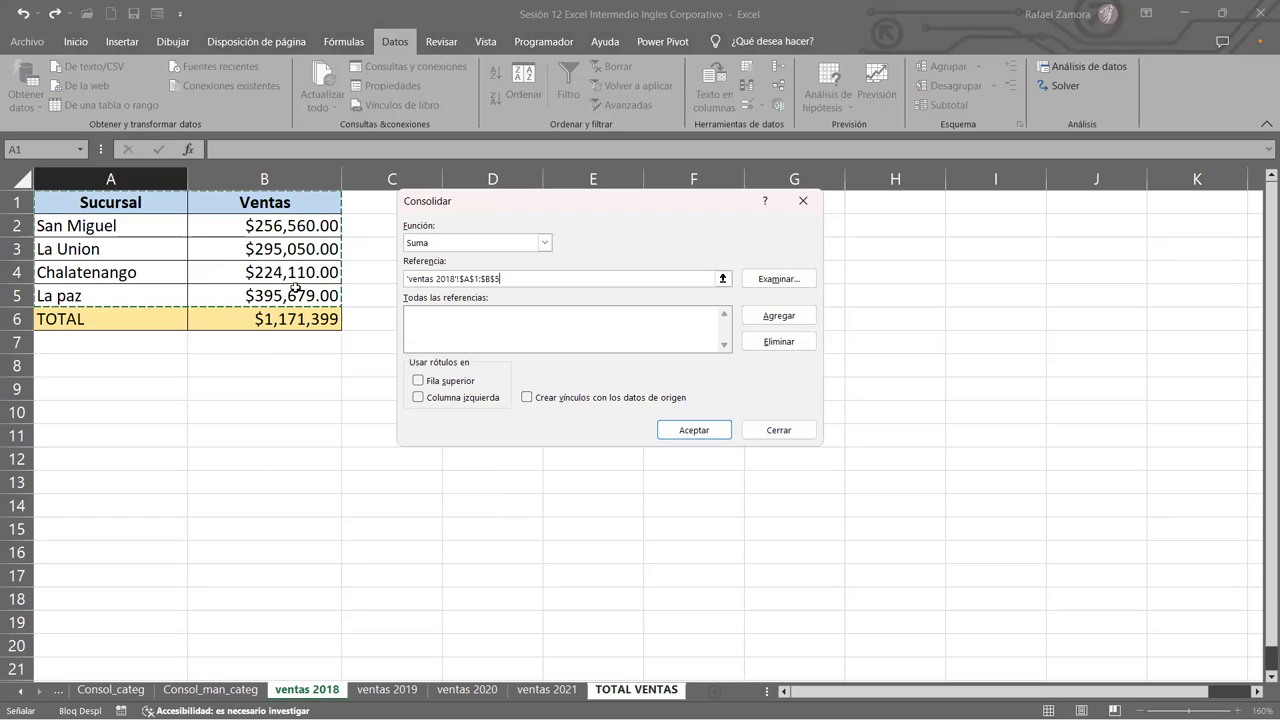
{"action": "left_click", "coordinate": [813, 316]}
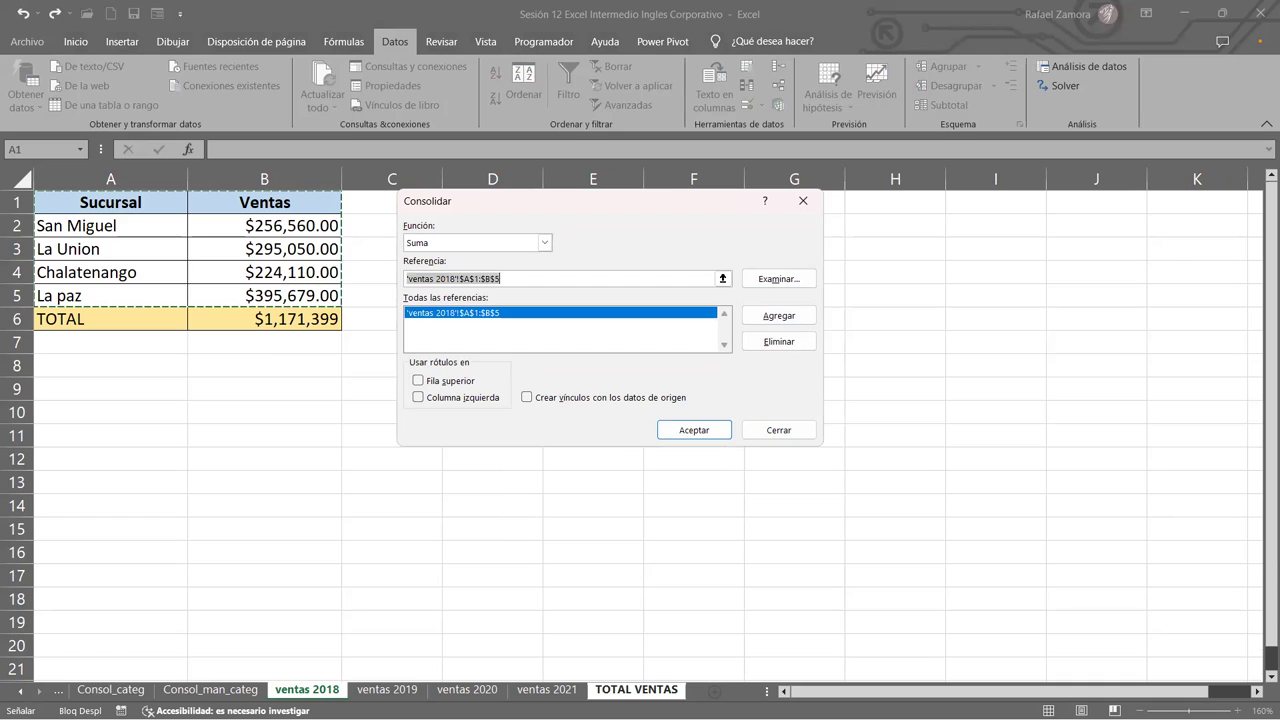
Add the A1:B5 ranges from ventas 2019, 2020 and 2021 to the consolidation references.
{"action": "left_click", "coordinate": [380, 690]}
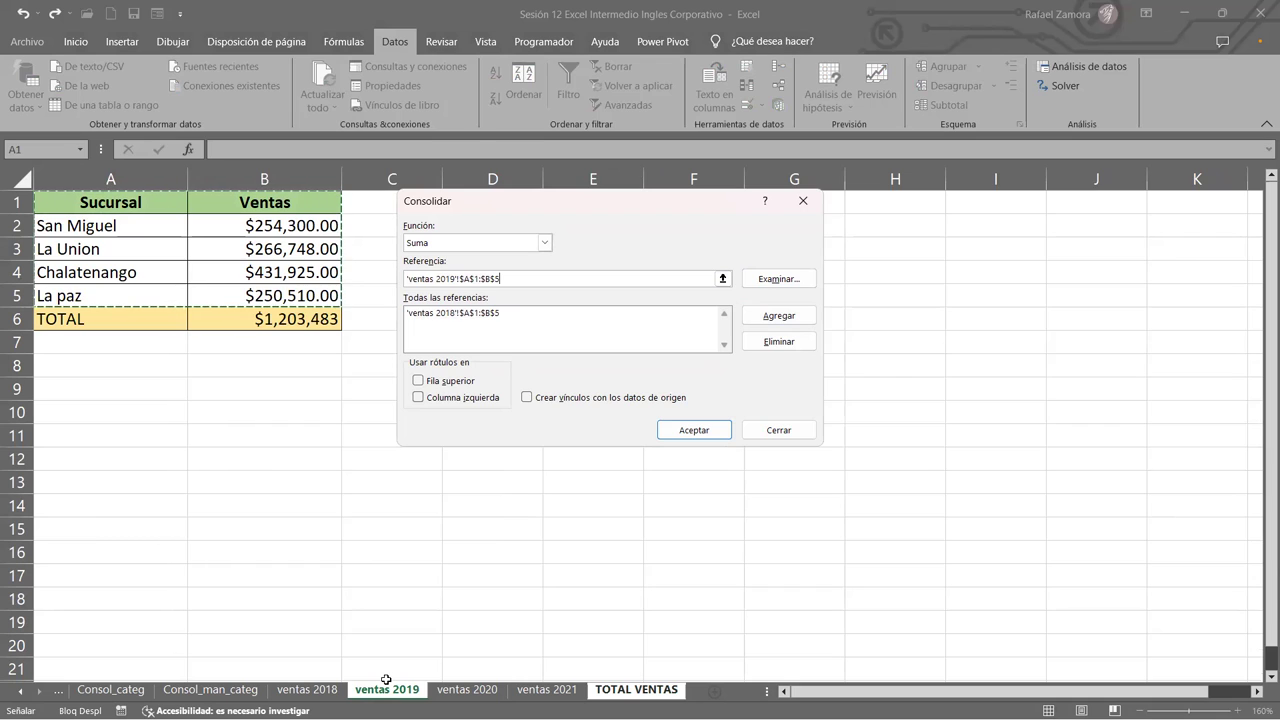
{"action": "left_click", "coordinate": [777, 317]}
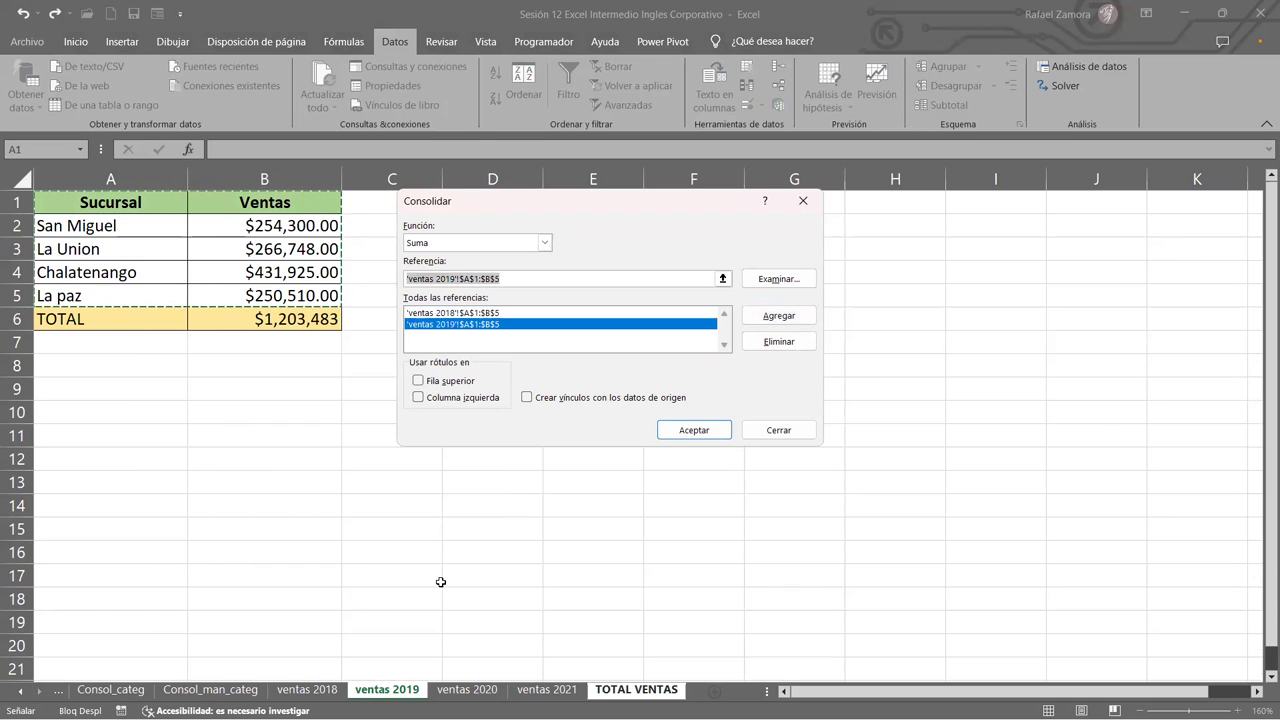
{"action": "left_click", "coordinate": [467, 690]}
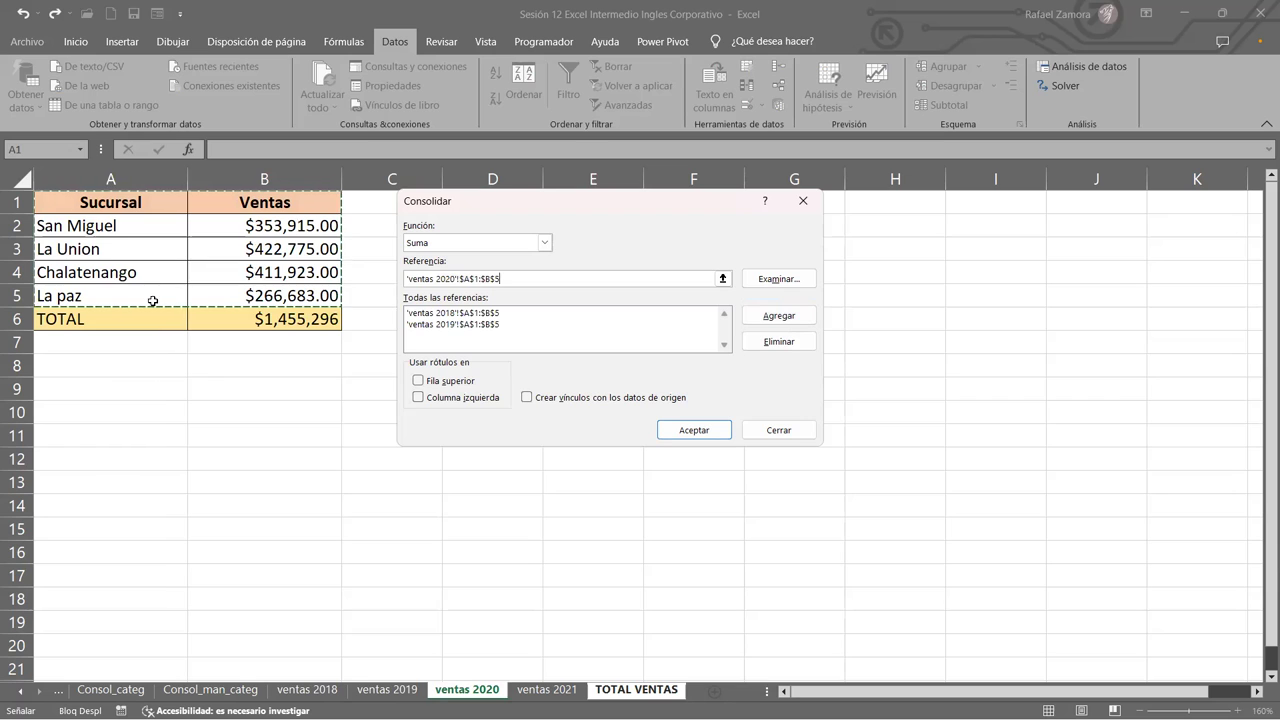
{"action": "left_click", "coordinate": [793, 318]}
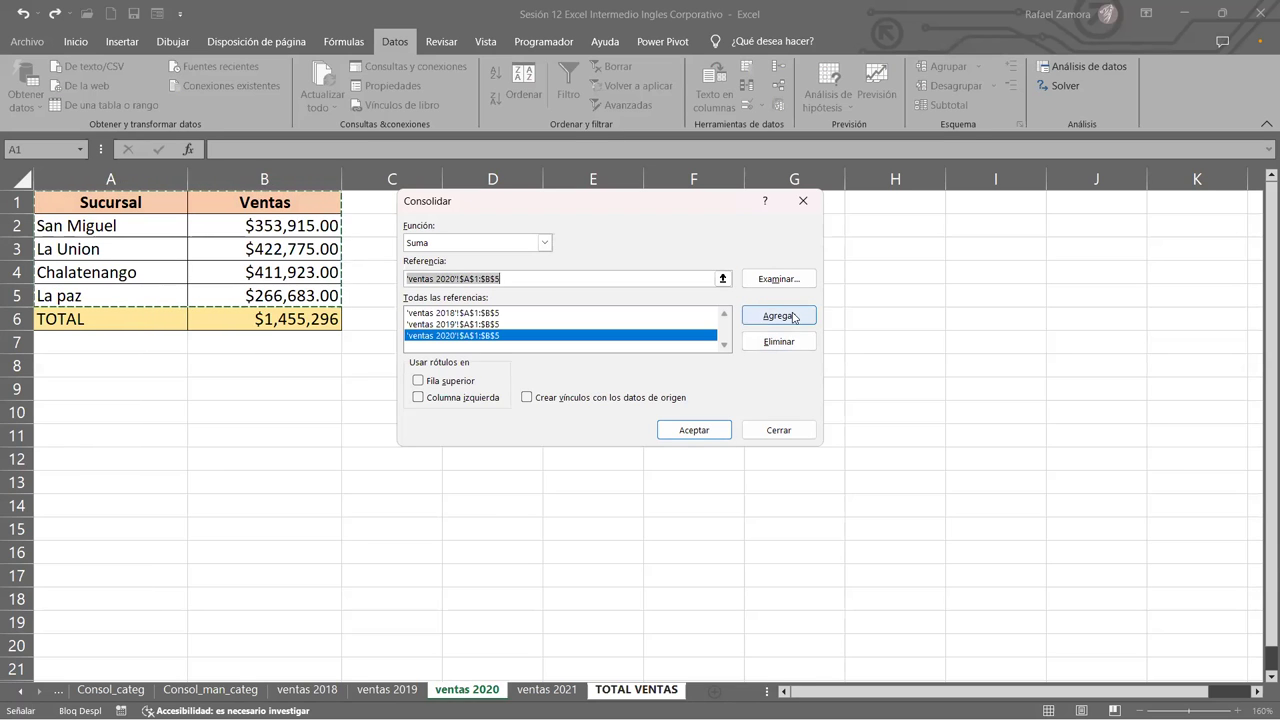
{"action": "left_click", "coordinate": [551, 695]}
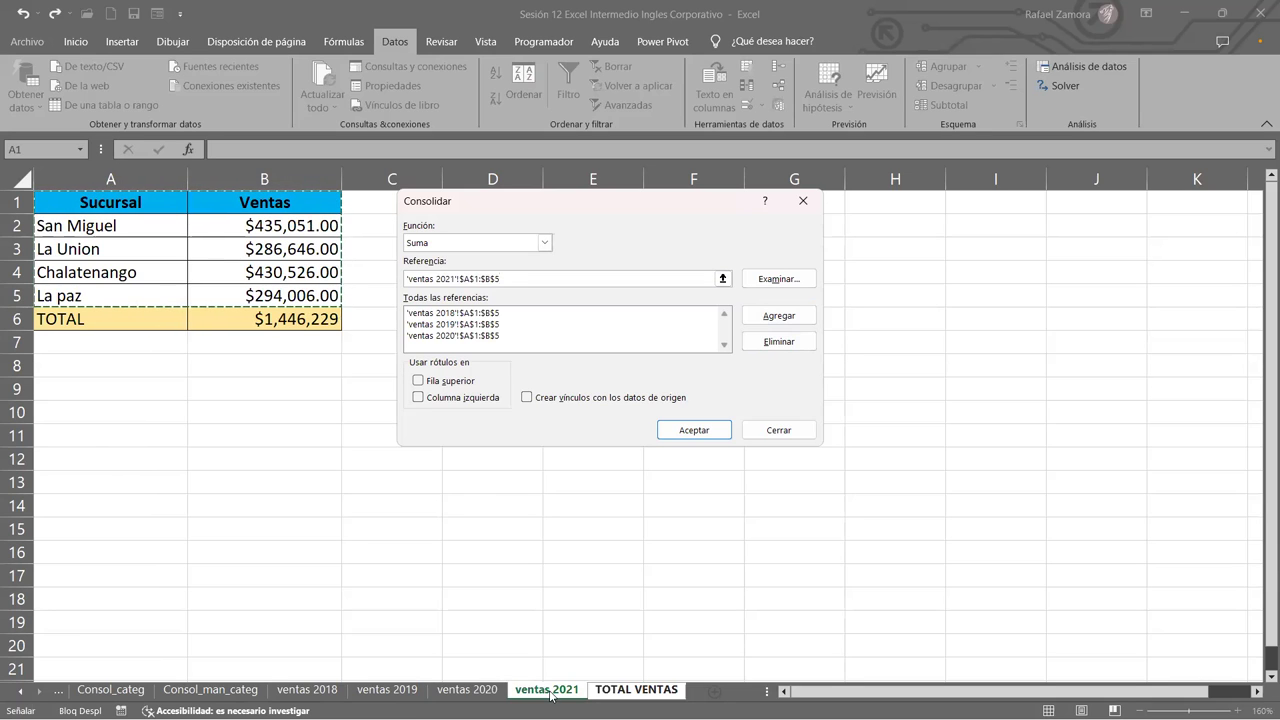
{"action": "left_click", "coordinate": [791, 318]}
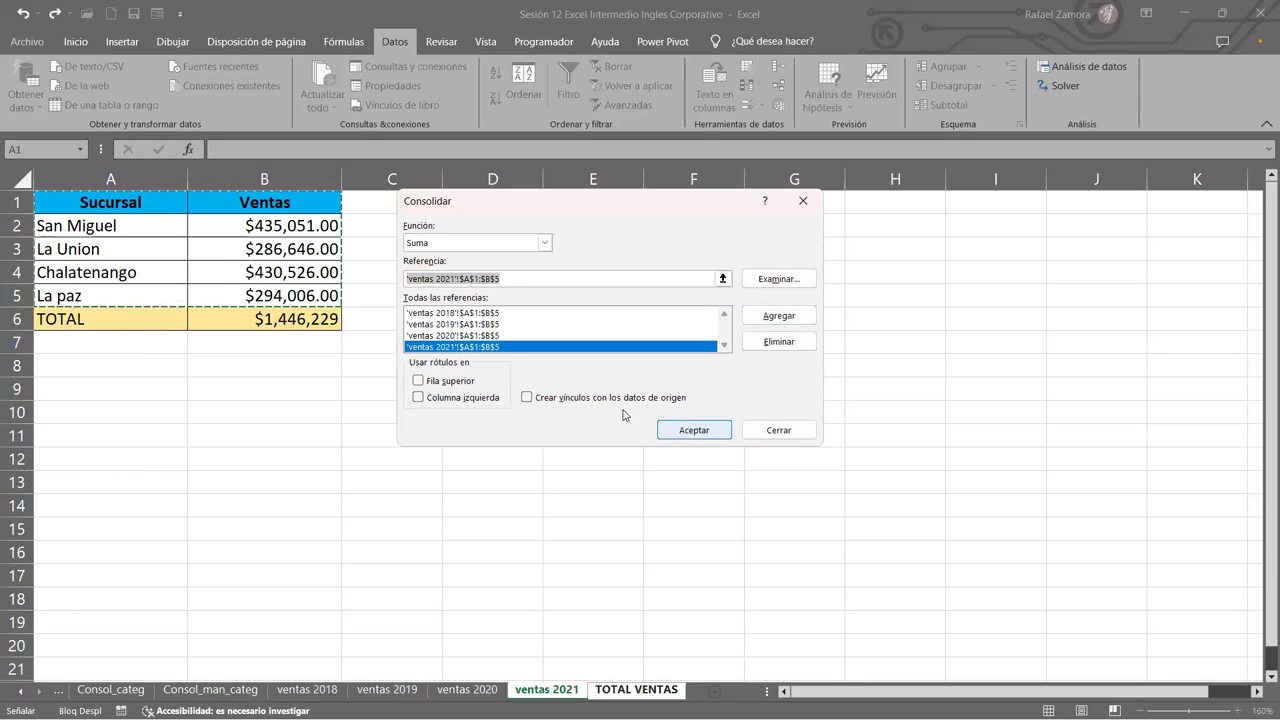
Use Fila superior and Columna izquierda as labels and run the consolidation.
{"action": "left_click", "coordinate": [427, 381]}
{"action": "left_click", "coordinate": [424, 398]}
{"action": "left_click", "coordinate": [688, 436]}
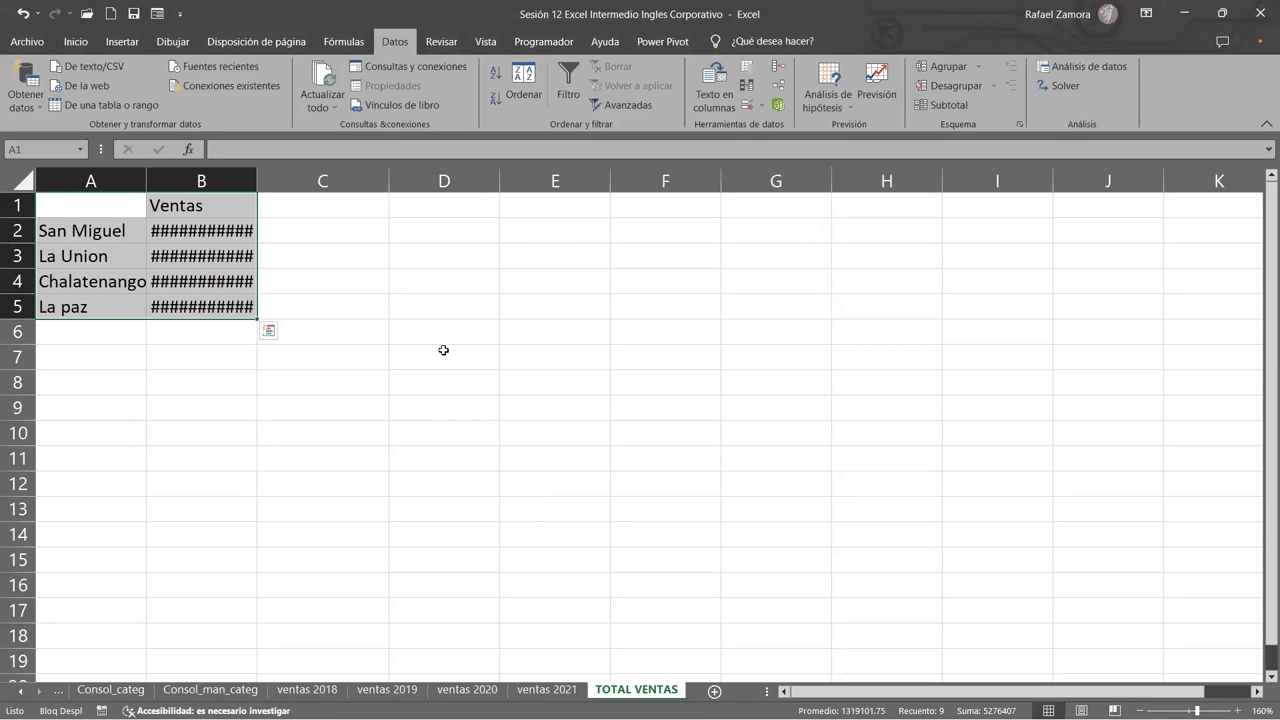
Auto-fit column B, then widen columns B and A slightly so names and totals fit.
{"action": "left_click", "coordinate": [458, 406]}
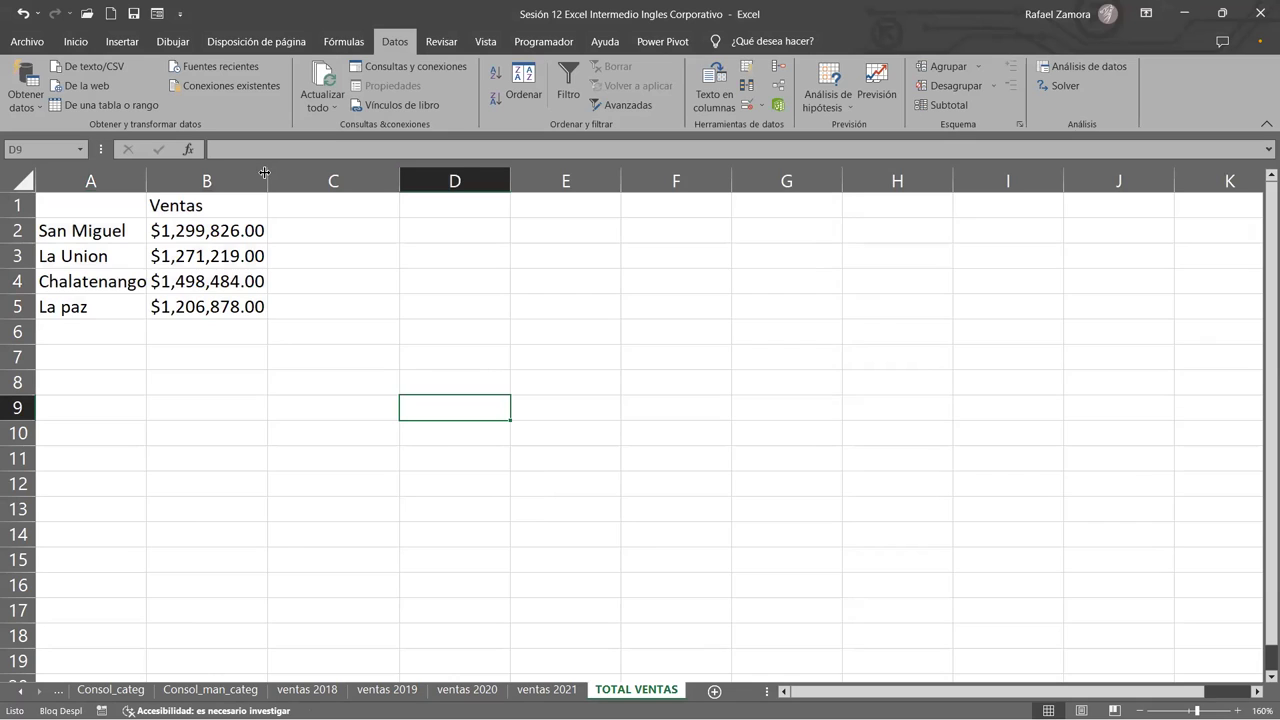
{"action": "left_click_drag", "start_coordinate": [264, 172], "coordinate": [276, 172]}
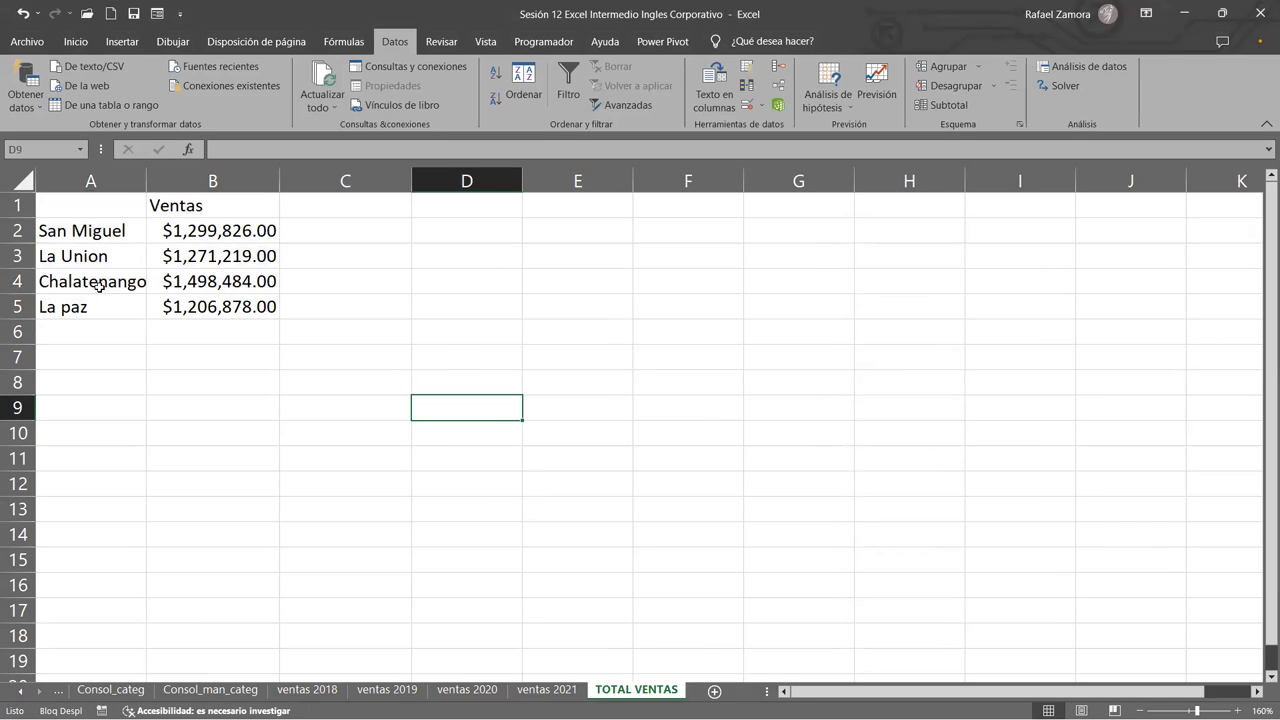
{"action": "left_click_drag", "start_coordinate": [146, 178], "coordinate": [155, 178]}
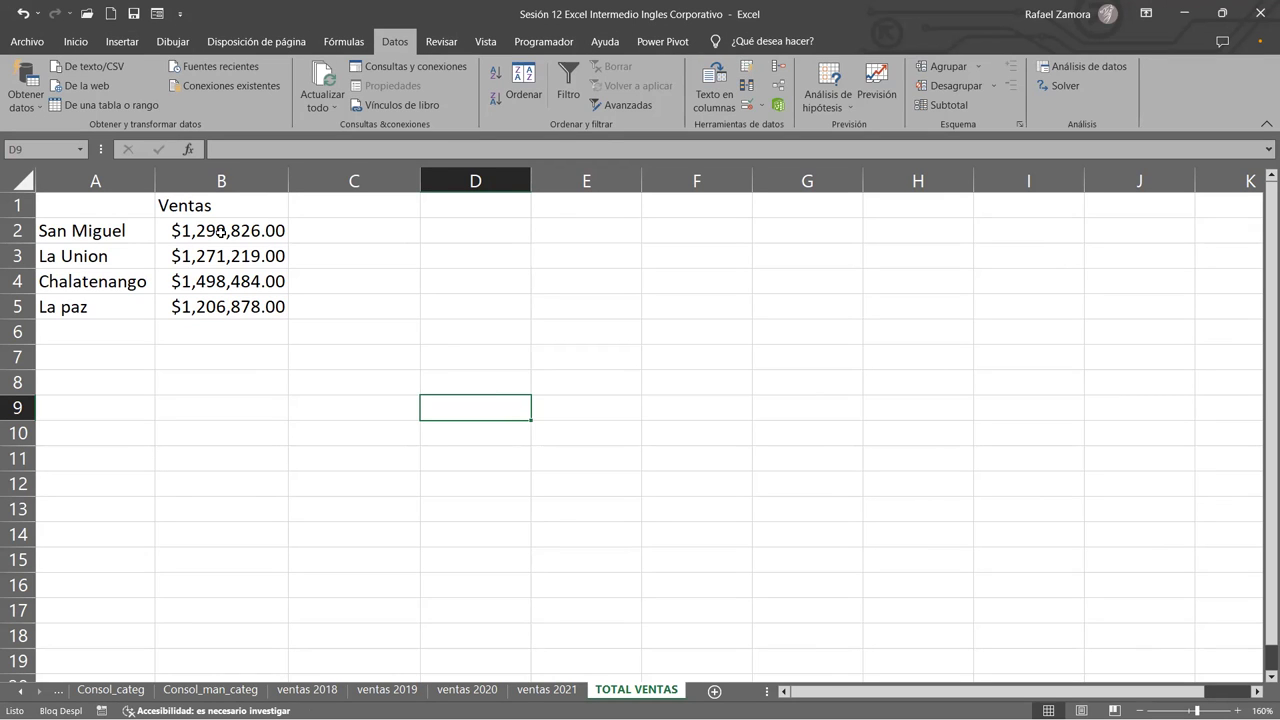
Make the branch names in A2:A5 italic.
{"action": "left_click", "coordinate": [546, 689]}
{"action": "left_click", "coordinate": [466, 689]}
{"action": "left_click", "coordinate": [636, 689]}
{"action": "left_click_drag", "start_coordinate": [109, 232], "coordinate": [98, 297]}
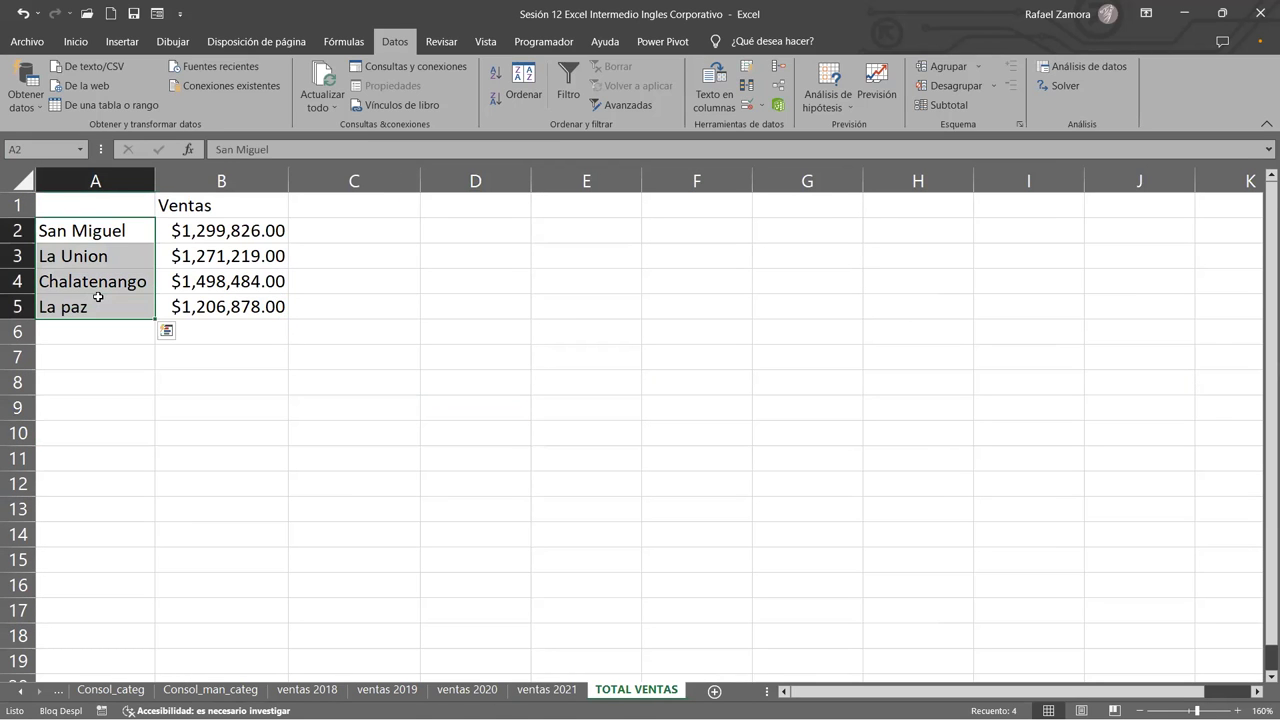
{"action": "key", "text": "ctrl+k"}
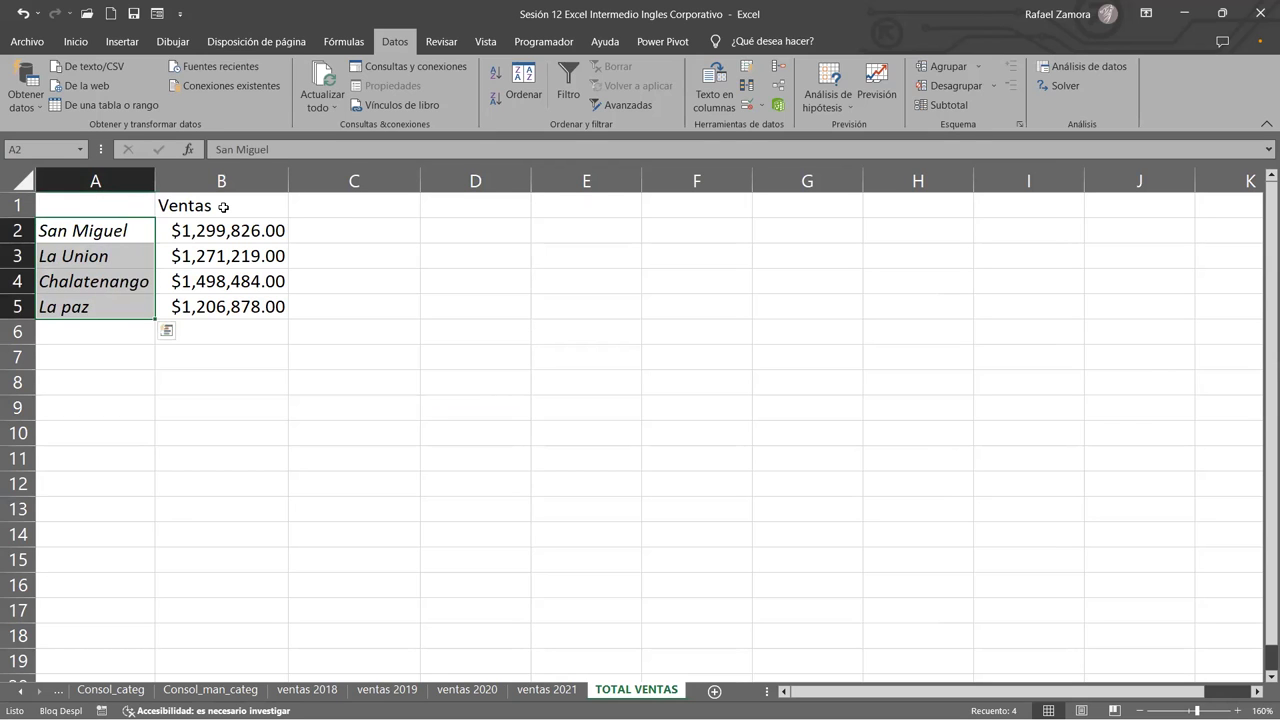
Make the Ventas header in B1 bold and centred with a light-blue fill.
{"action": "left_click", "coordinate": [223, 207]}
{"action": "key", "text": "ctrl+n"}
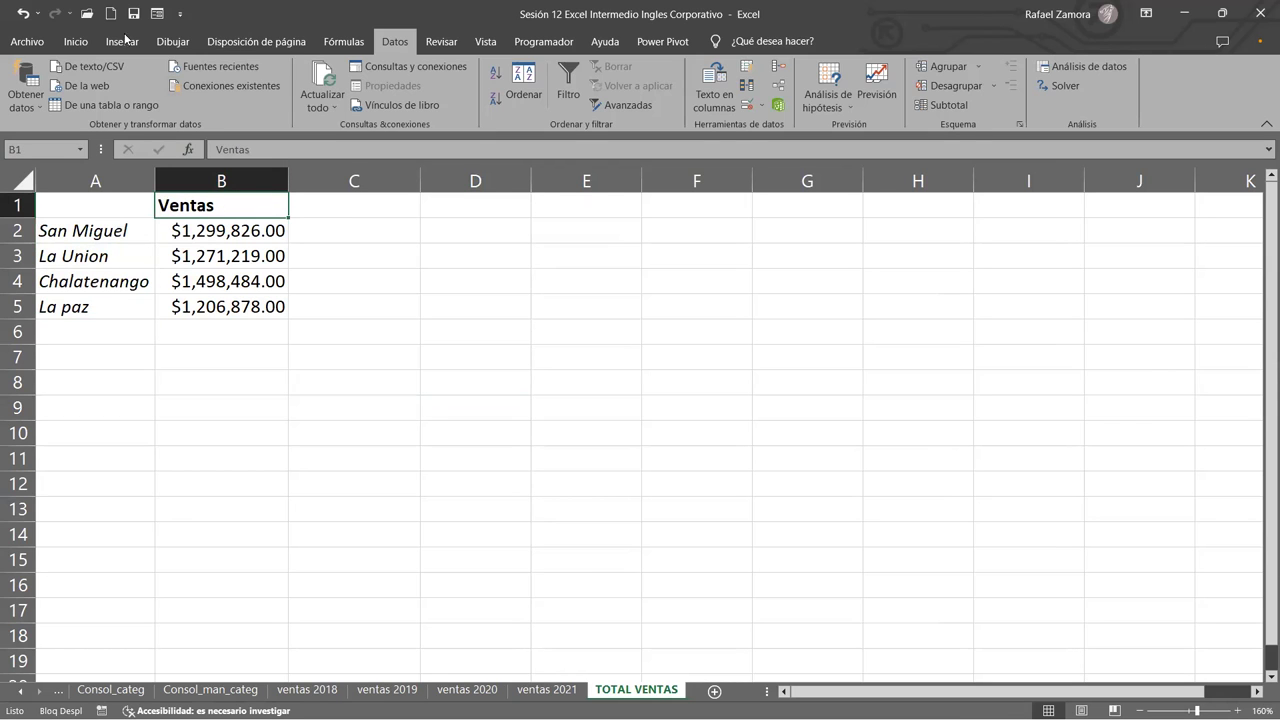
{"action": "left_click", "coordinate": [76, 41]}
{"action": "left_click", "coordinate": [305, 96]}
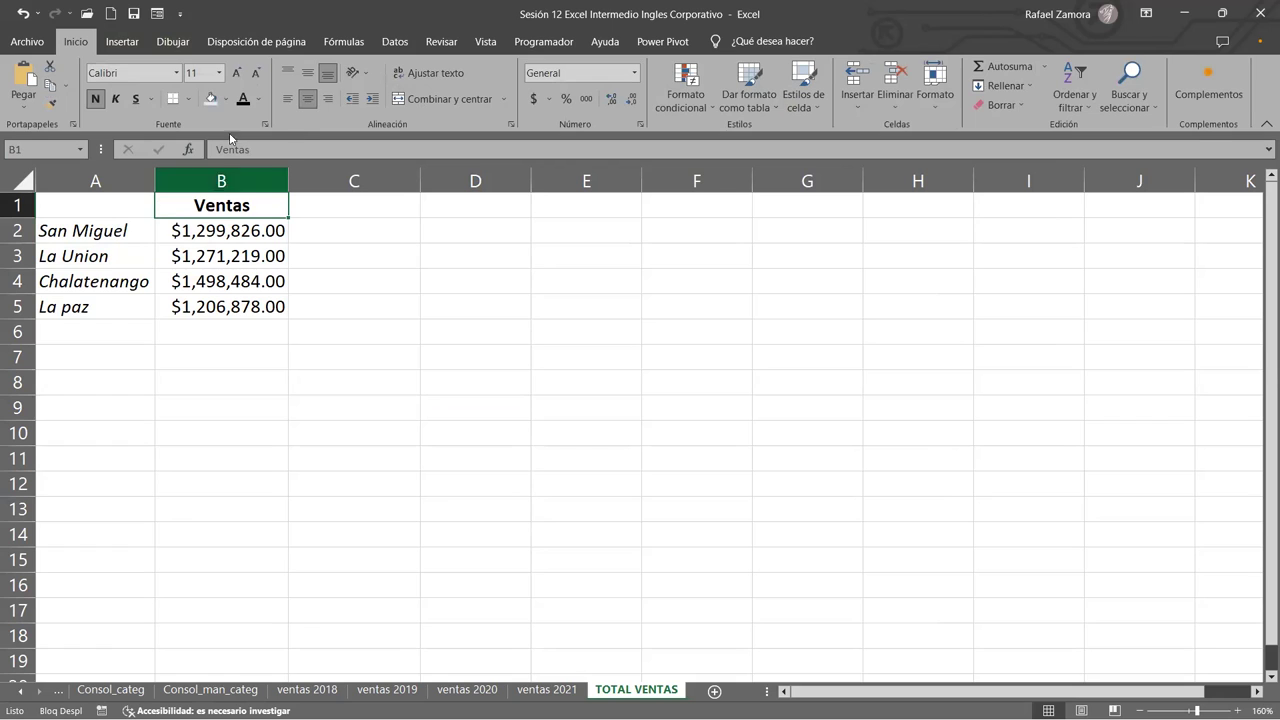
{"action": "left_click", "coordinate": [226, 99]}
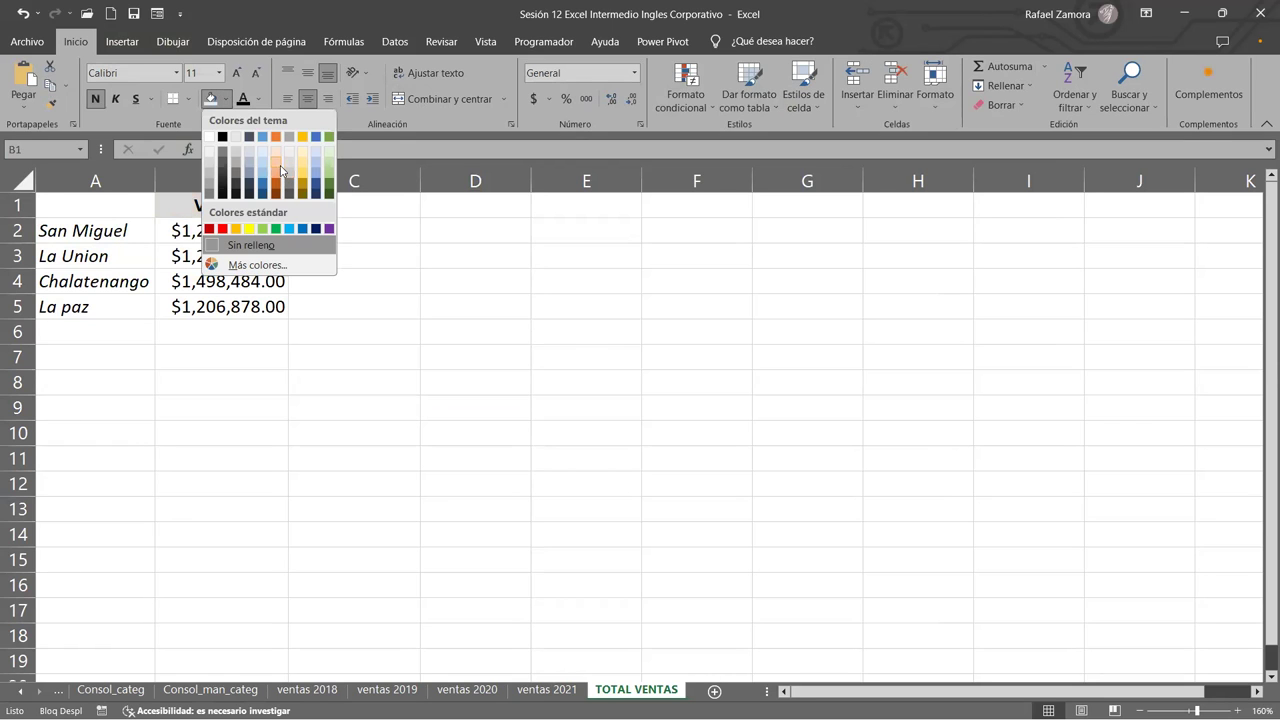
{"action": "left_click", "coordinate": [261, 168]}
Fill A2:A5 light orange and apply All Borders to the totals in B2:B5.
{"action": "left_click_drag", "start_coordinate": [95, 230], "coordinate": [95, 306]}
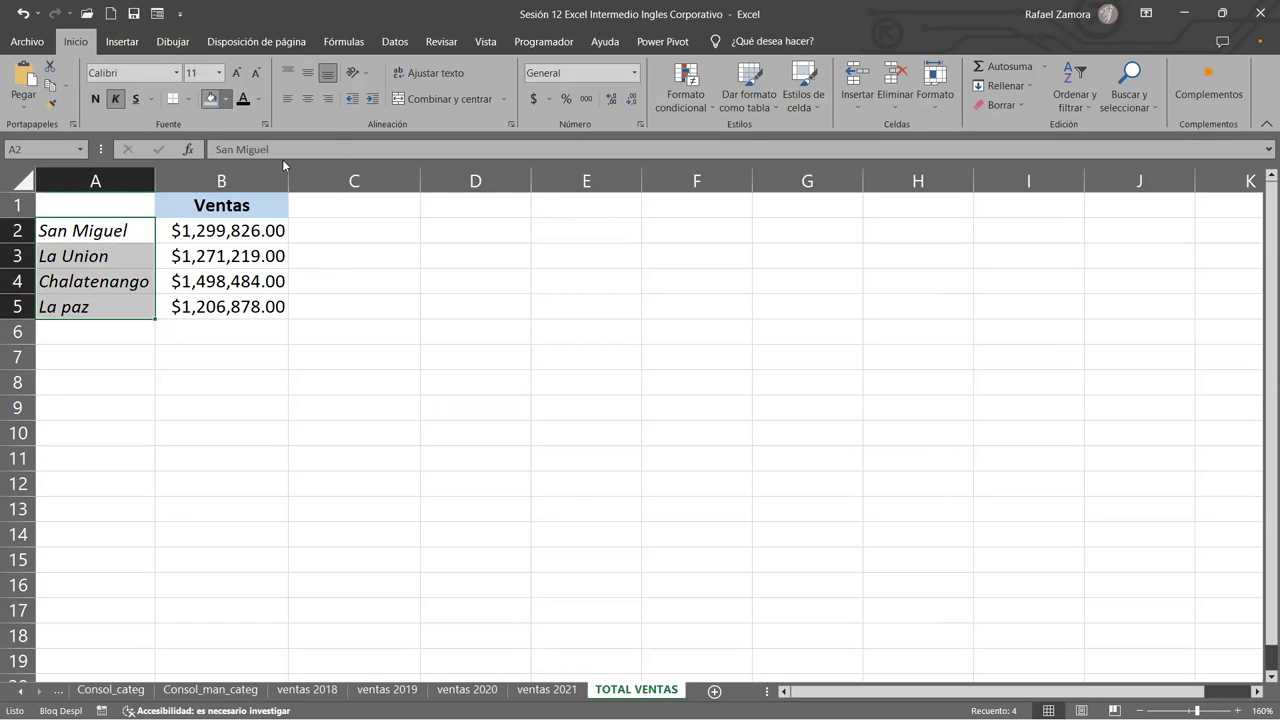
{"action": "left_click", "coordinate": [227, 99]}
{"action": "left_click", "coordinate": [279, 172]}
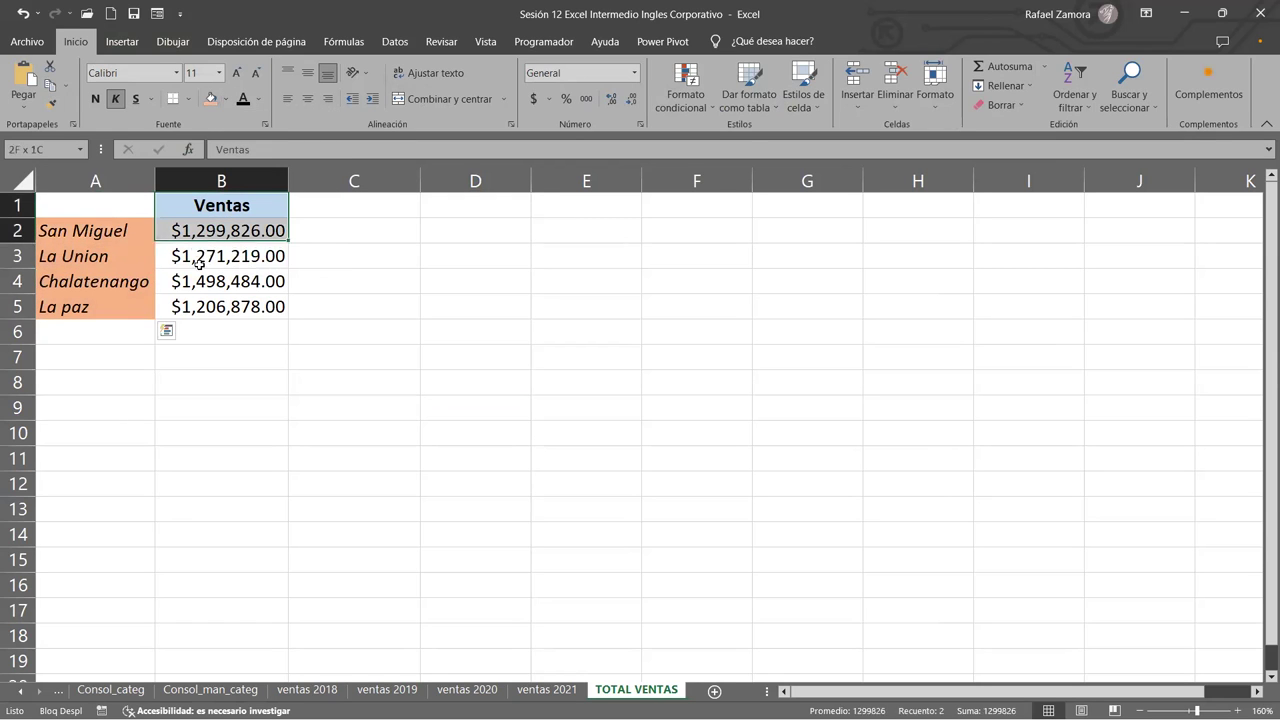
{"action": "left_click_drag", "start_coordinate": [197, 230], "coordinate": [197, 306]}
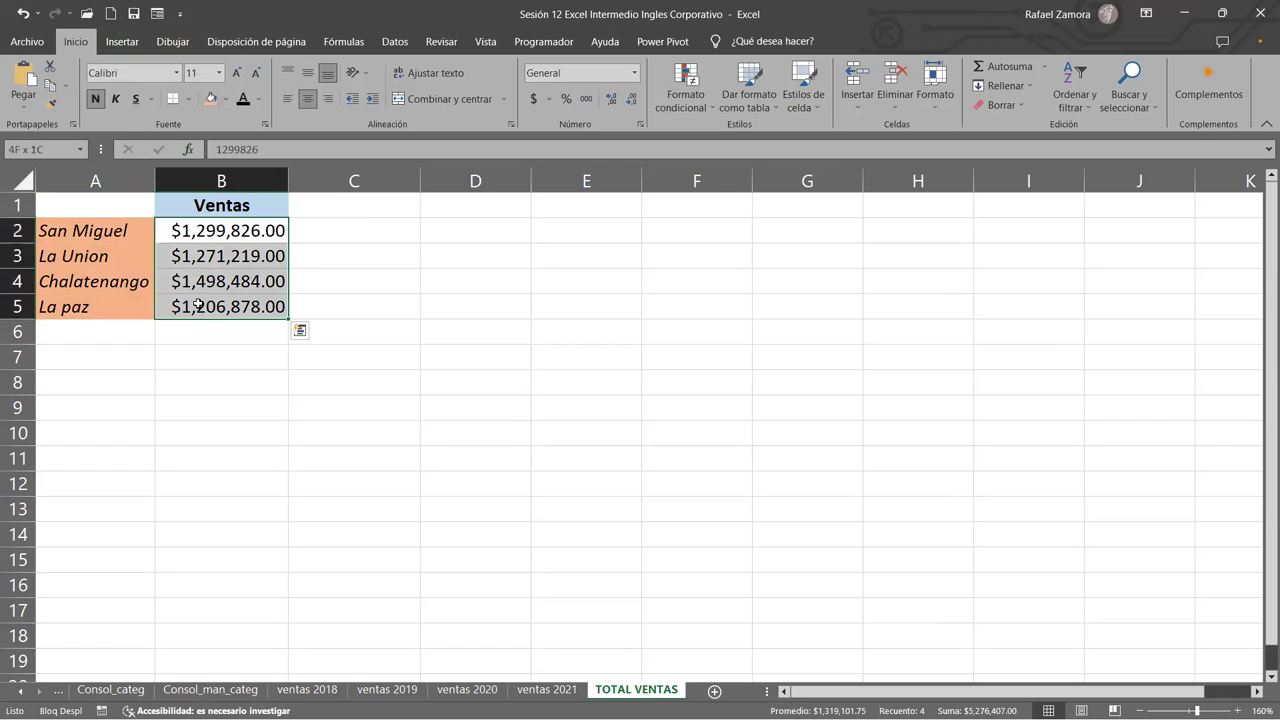
{"action": "left_click", "coordinate": [190, 99]}
{"action": "left_click", "coordinate": [201, 243]}
{"action": "left_click", "coordinate": [475, 357]}
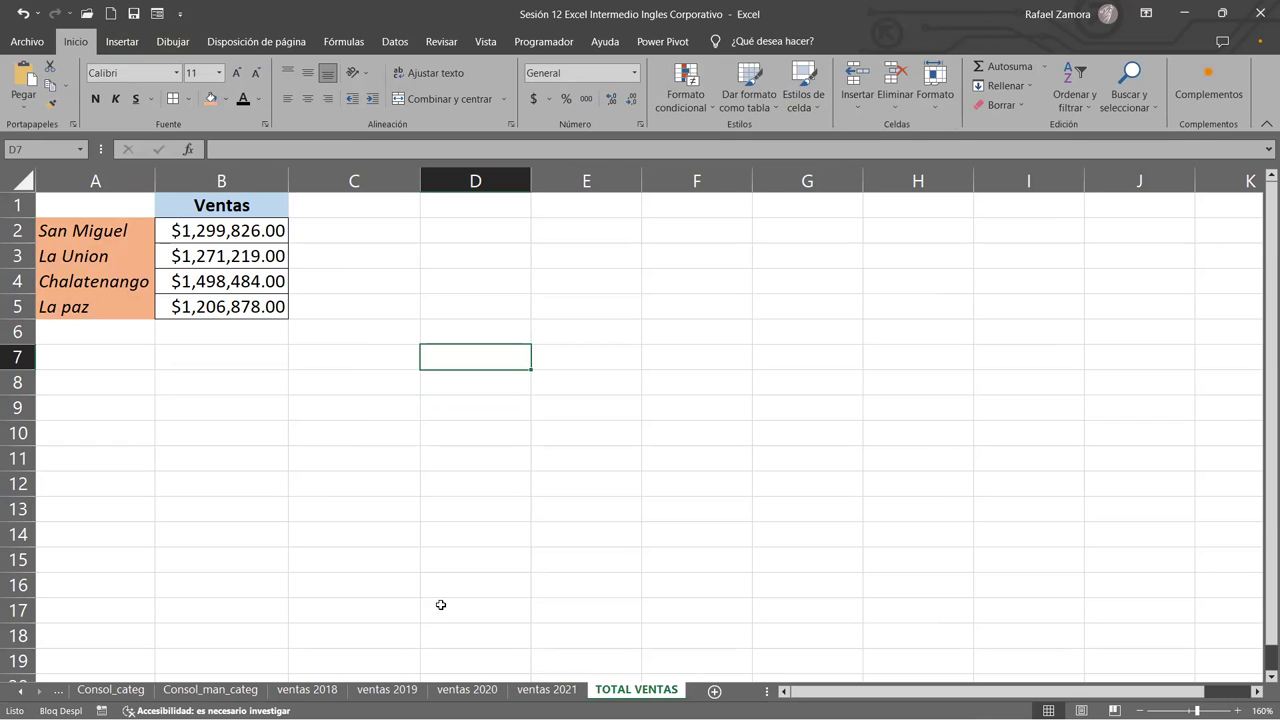
{"action": "left_click", "coordinate": [307, 689]}
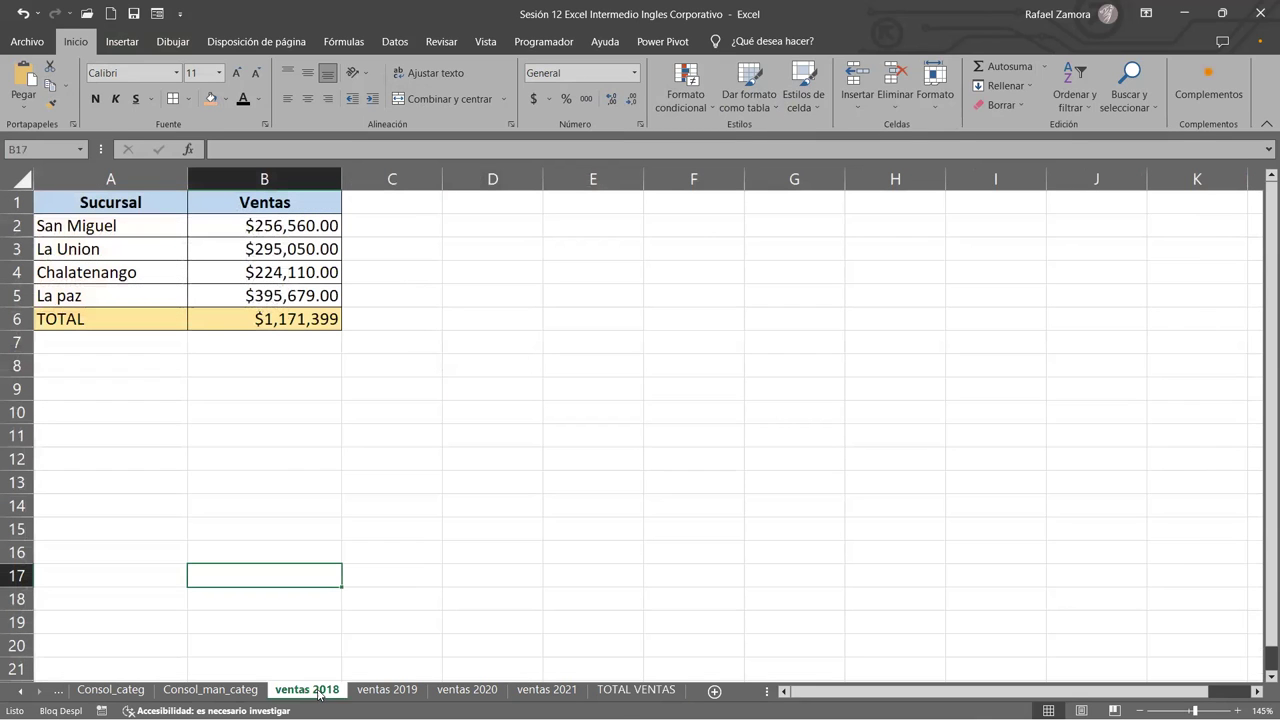
{"action": "left_click", "coordinate": [387, 689]}
{"action": "left_click", "coordinate": [467, 689]}
{"action": "left_click", "coordinate": [547, 689]}
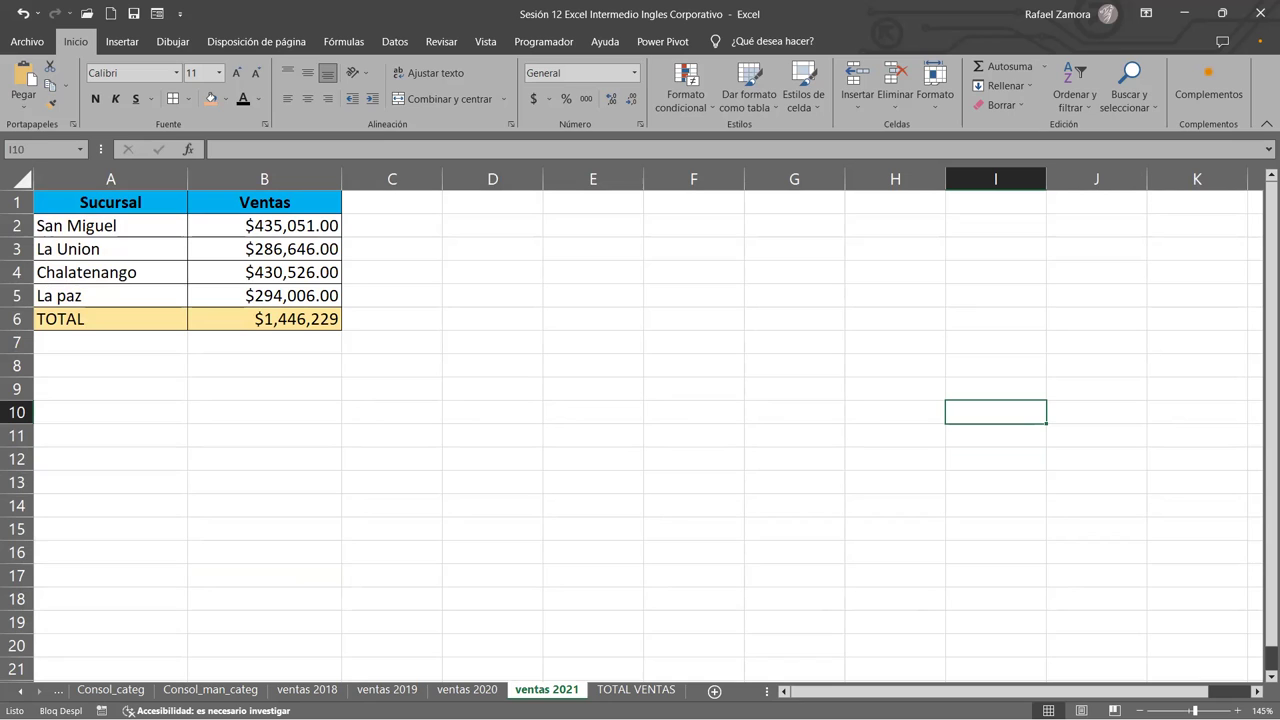
{"action": "left_click", "coordinate": [609, 690]}
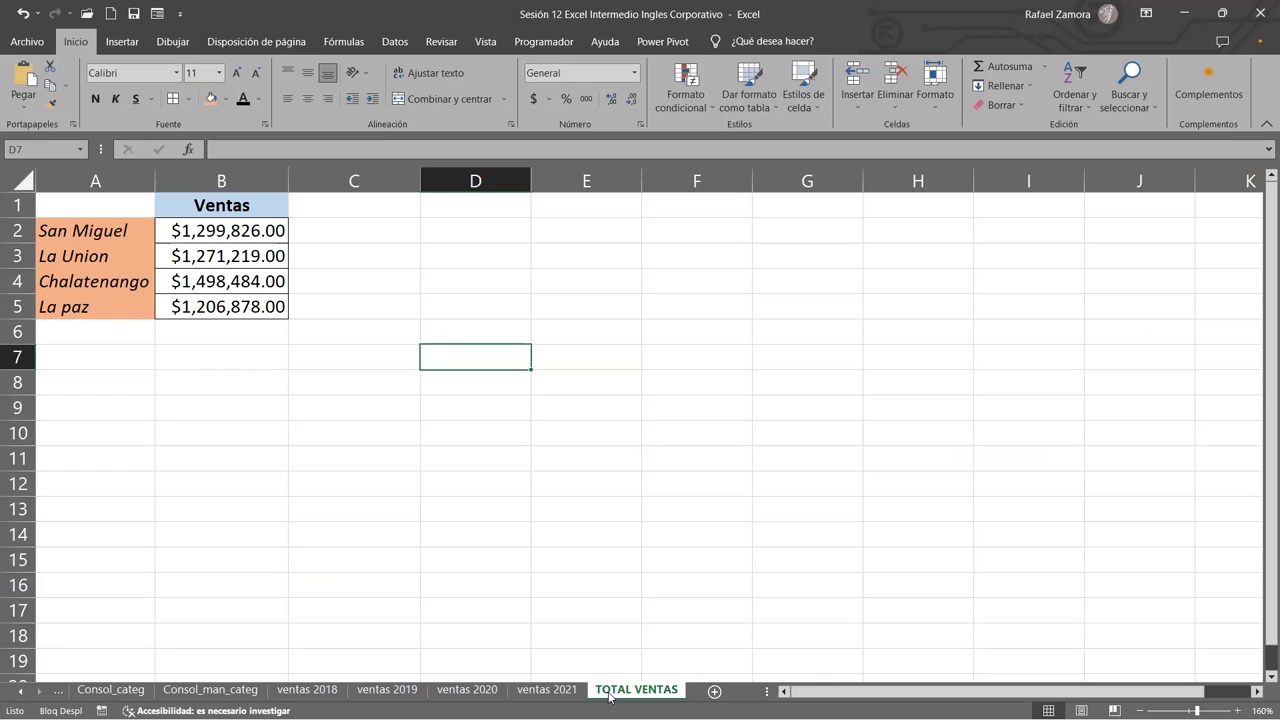
{"action": "left_click", "coordinate": [518, 694]}
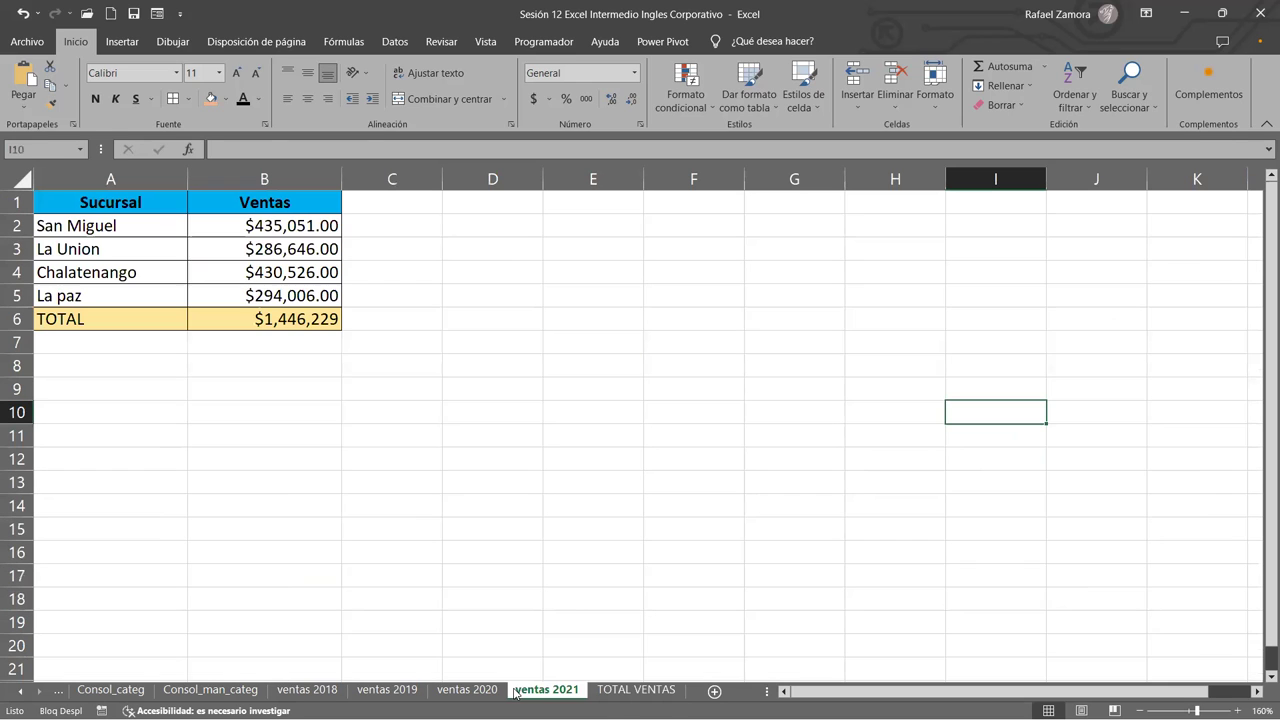
{"action": "left_click_drag", "start_coordinate": [137, 226], "coordinate": [143, 296]}
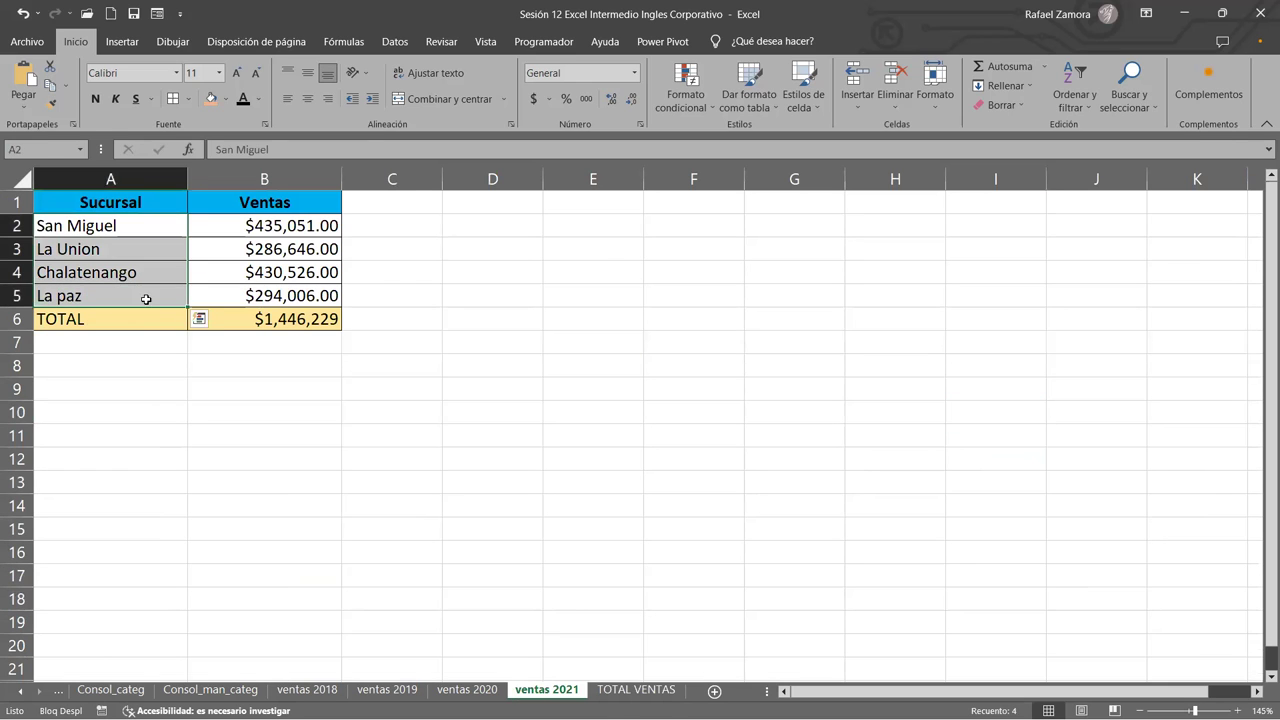
{"action": "left_click", "coordinate": [228, 205]}
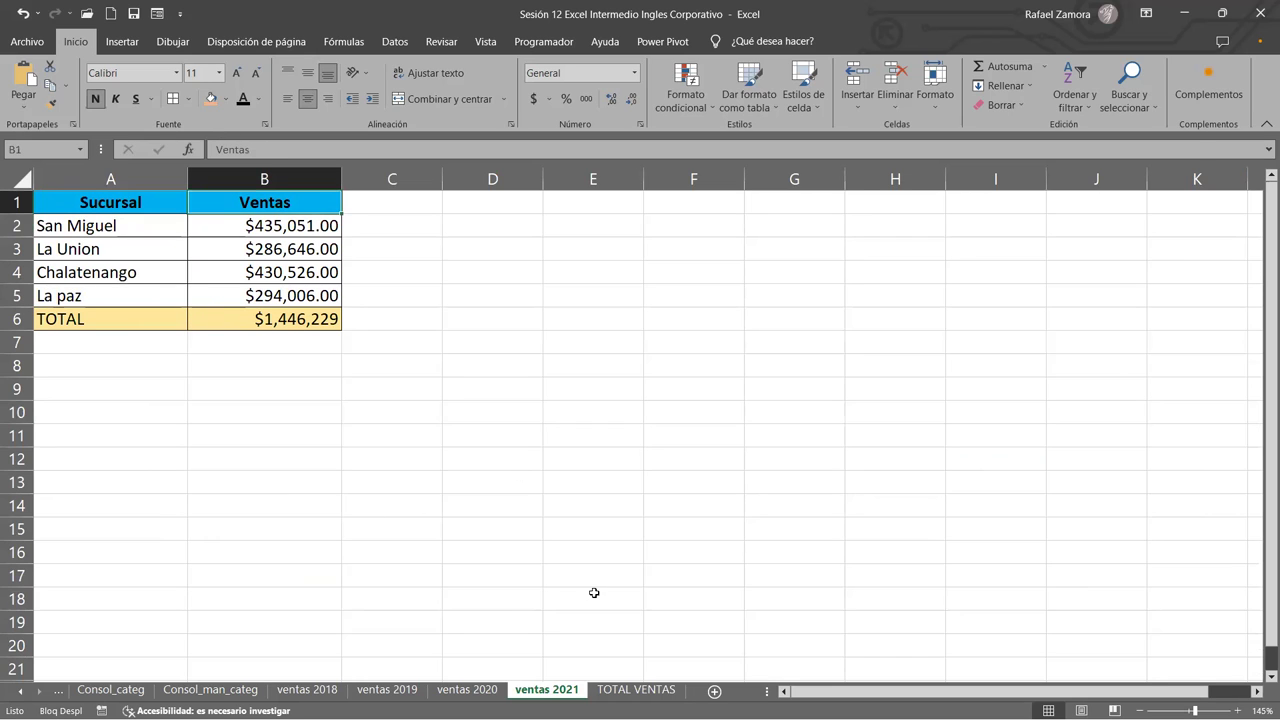
{"action": "left_click_drag", "start_coordinate": [123, 225], "coordinate": [115, 295]}
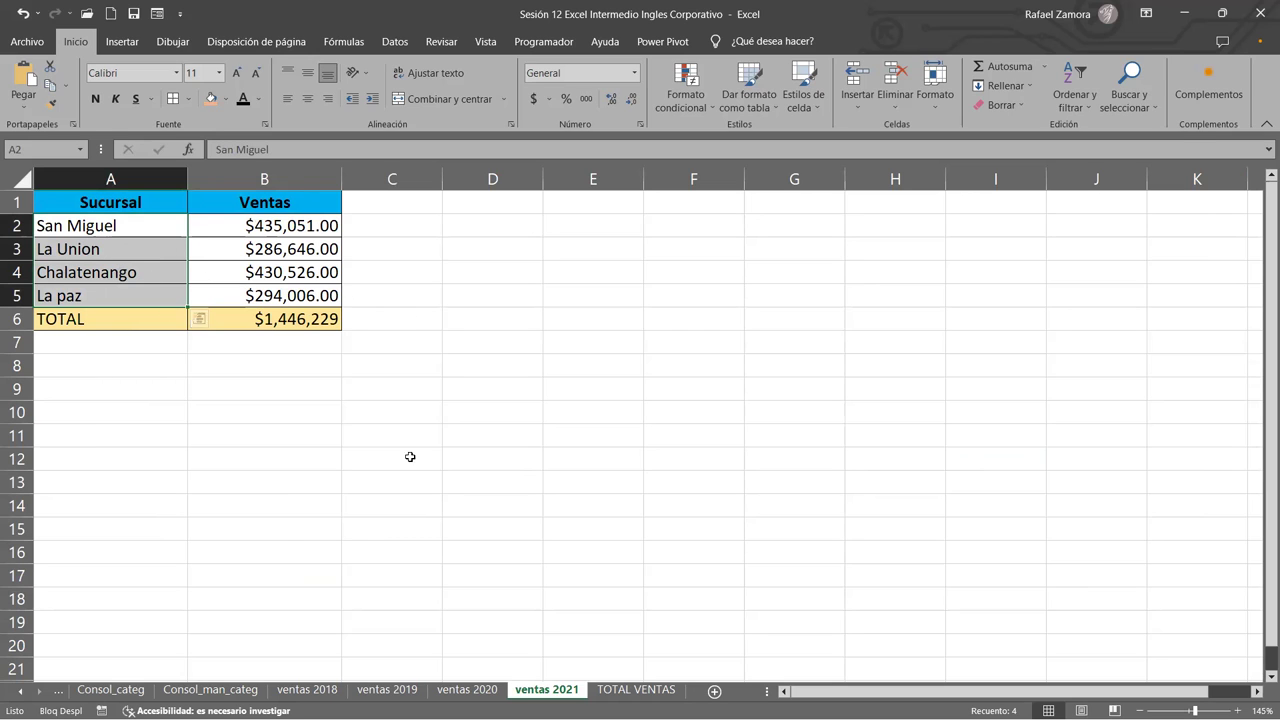
{"action": "left_click", "coordinate": [669, 694]}
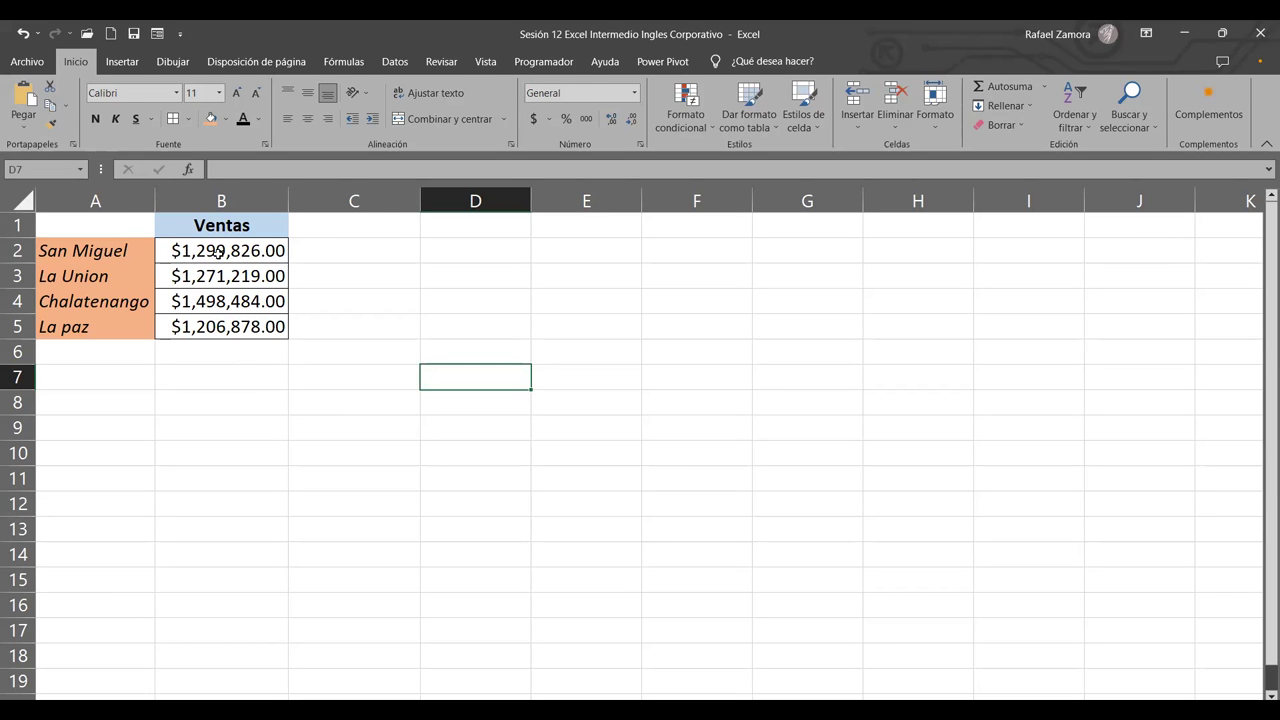
{"action": "left_click", "coordinate": [491, 249]}
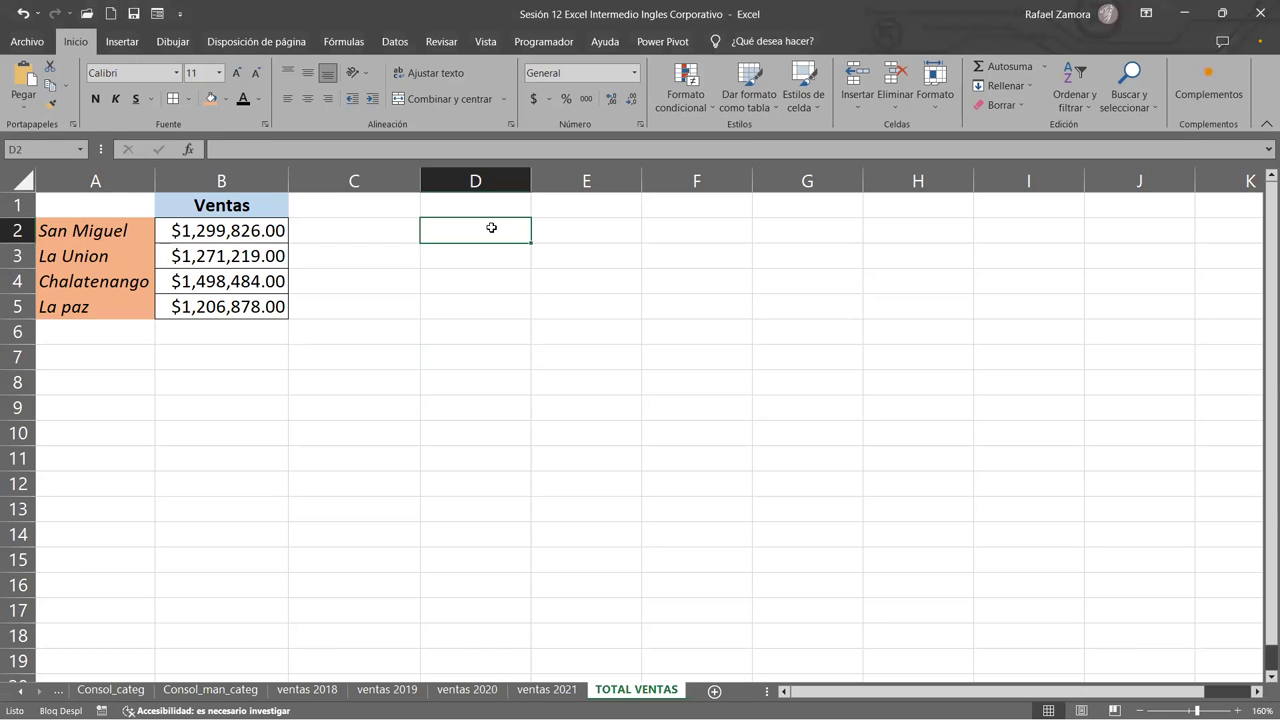
Start =SUMA( in D2 with B2 from the ventas 2018 and ventas 2019 sheets.
{"action": "type", "text": "="}
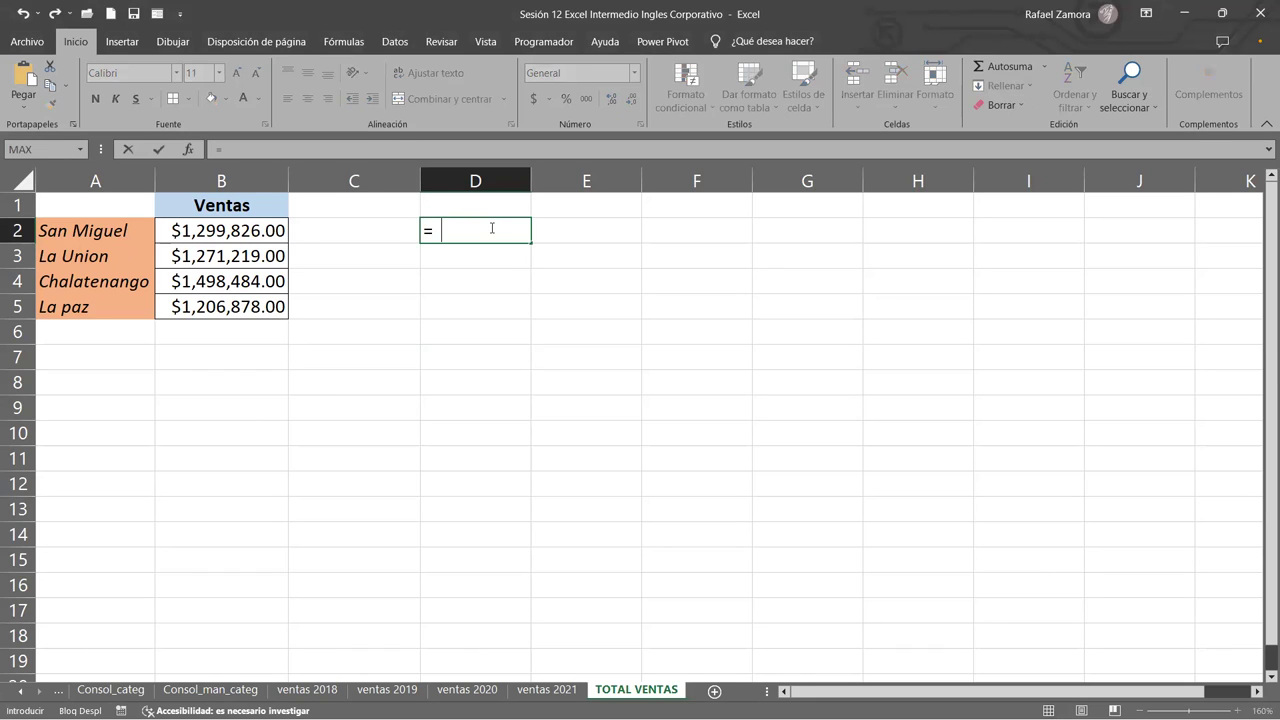
{"action": "key", "text": "BackSpace"}
{"action": "type", "text": "SUMA("}
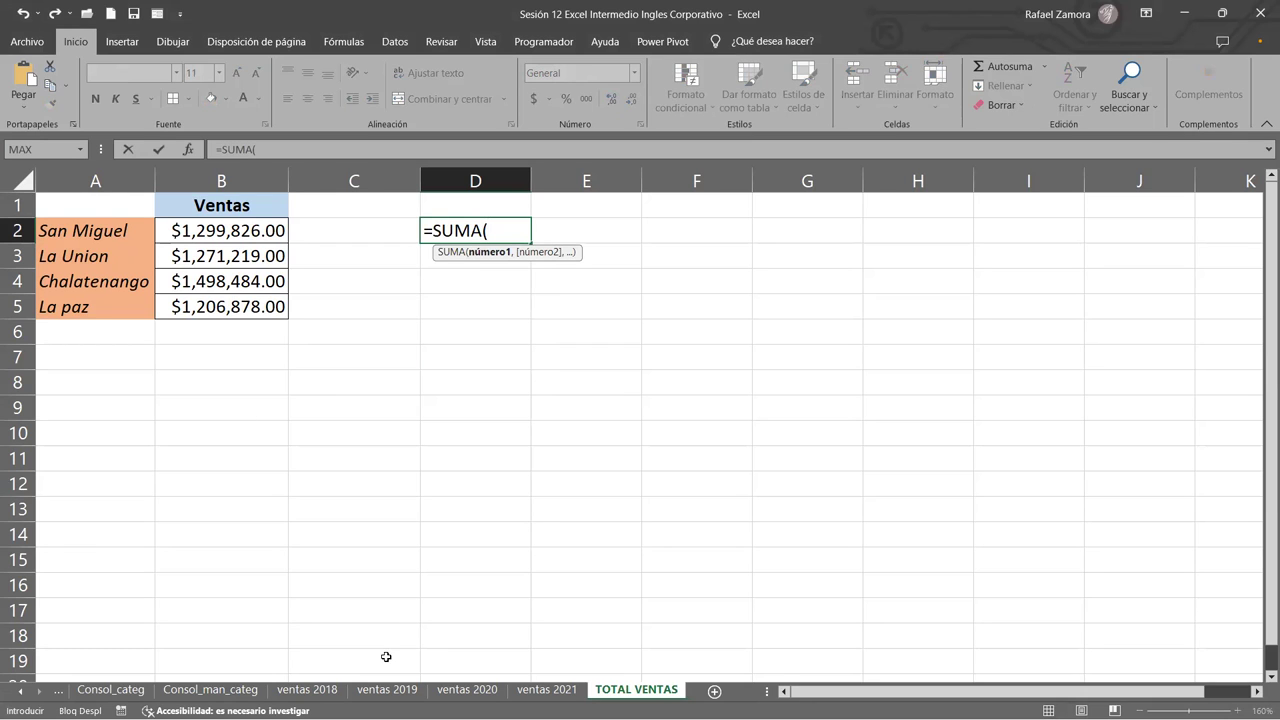
{"action": "left_click", "coordinate": [316, 688]}
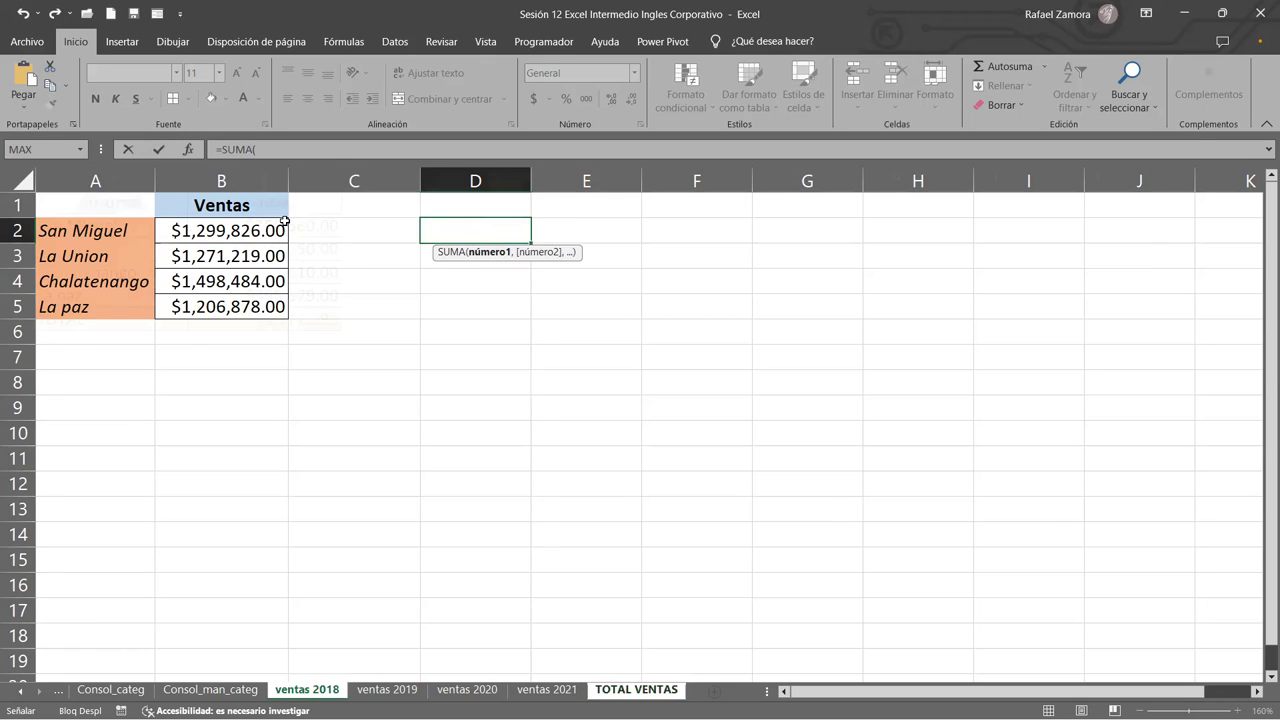
{"action": "left_click", "coordinate": [287, 225]}
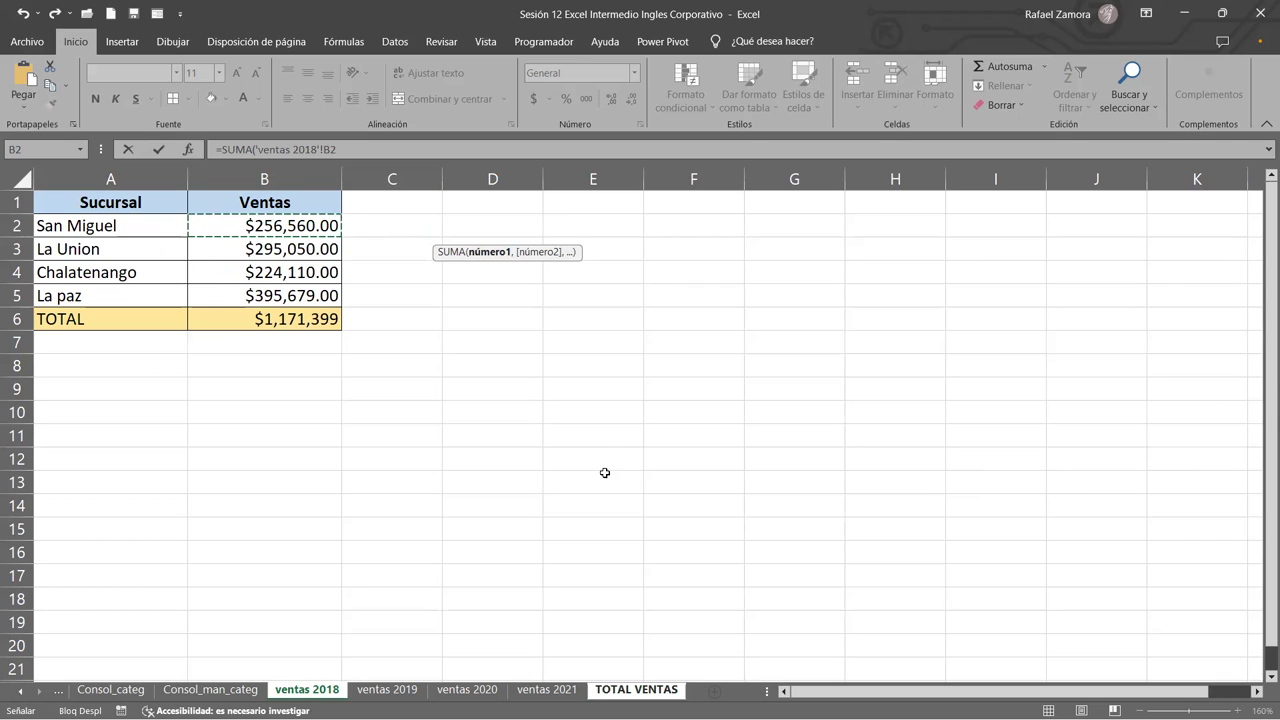
{"action": "type", "text": ","}
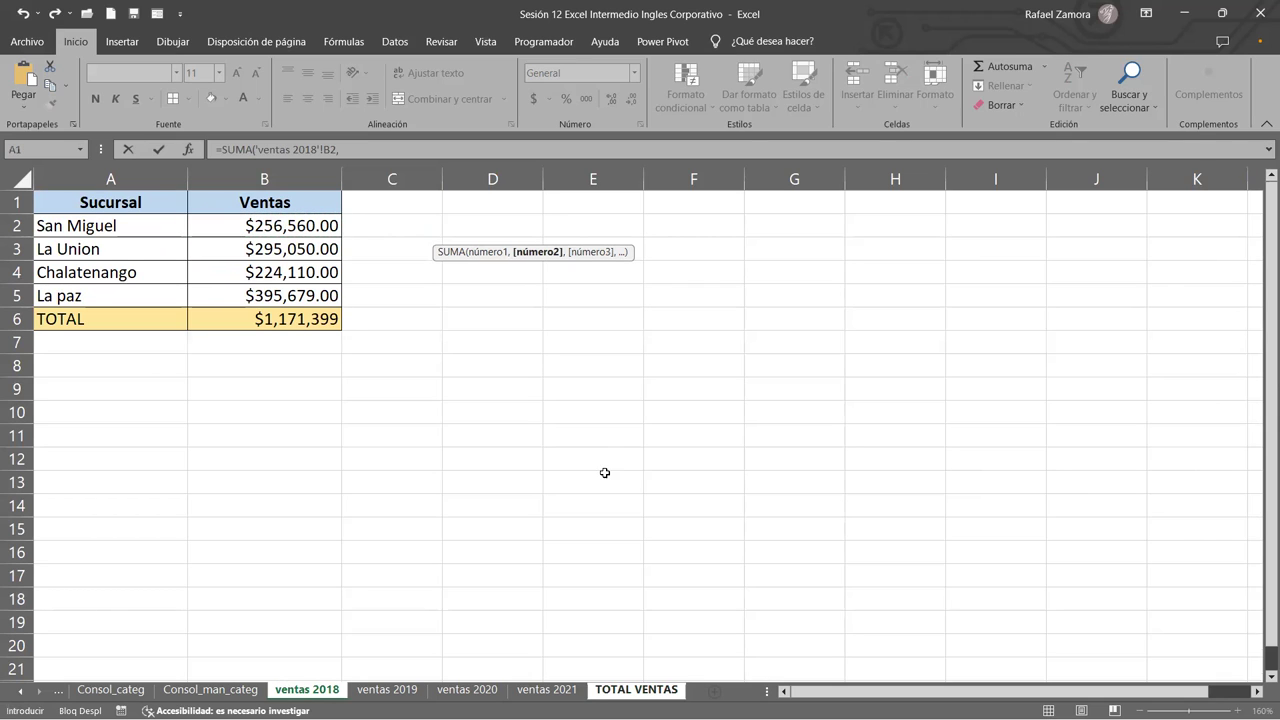
{"action": "left_click", "coordinate": [409, 690]}
{"action": "left_click", "coordinate": [285, 227]}
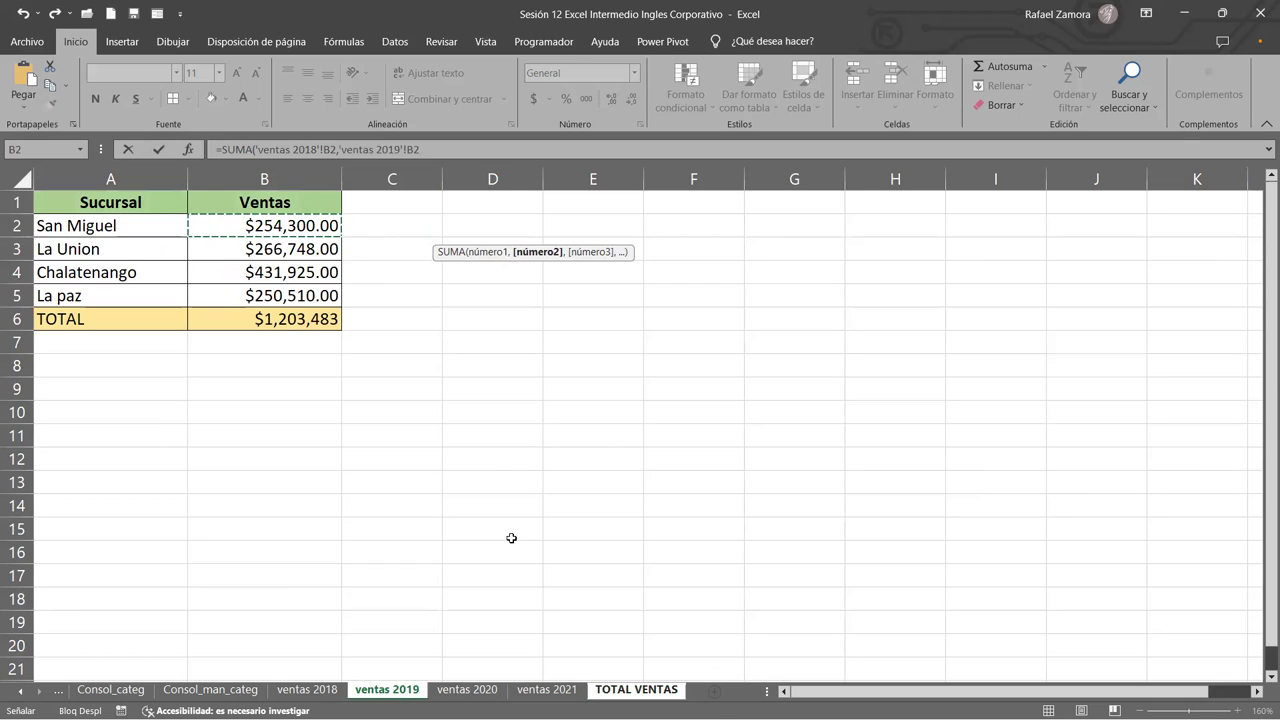
Add B2 from ventas 2020 and ventas 2021 and commit, giving 1299826.
{"action": "type", "text": ","}
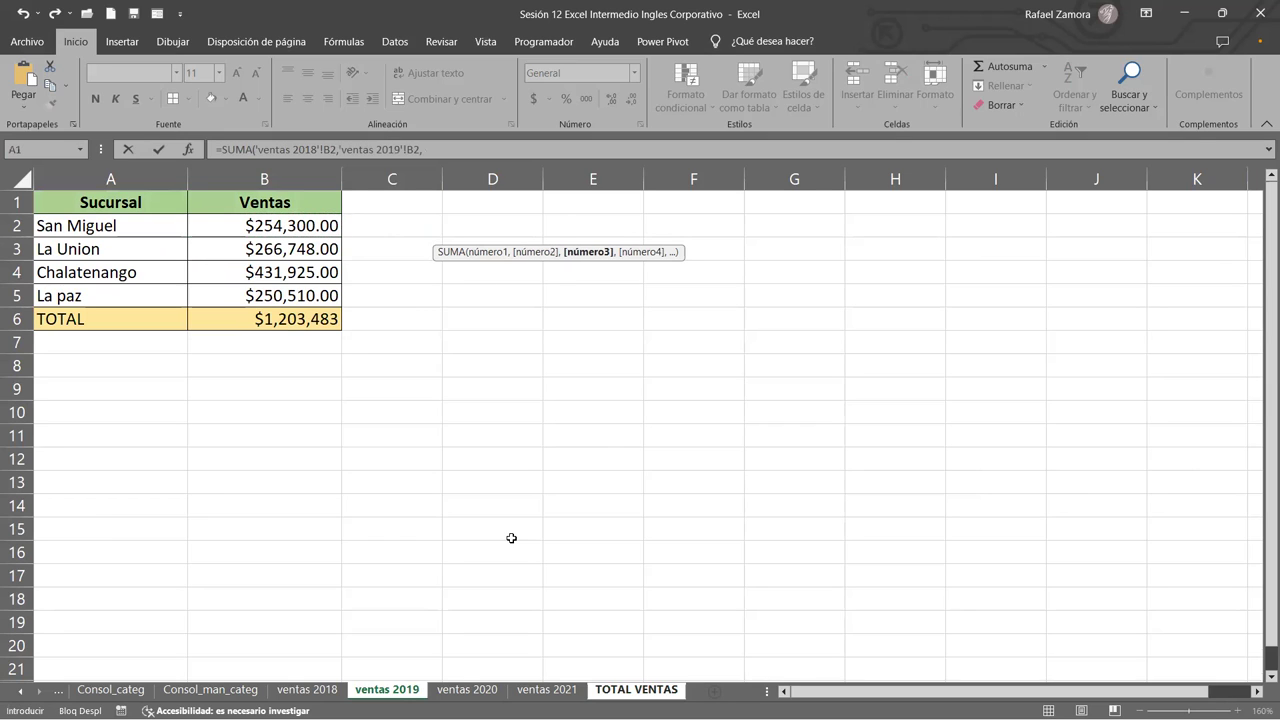
{"action": "left_click", "coordinate": [487, 690]}
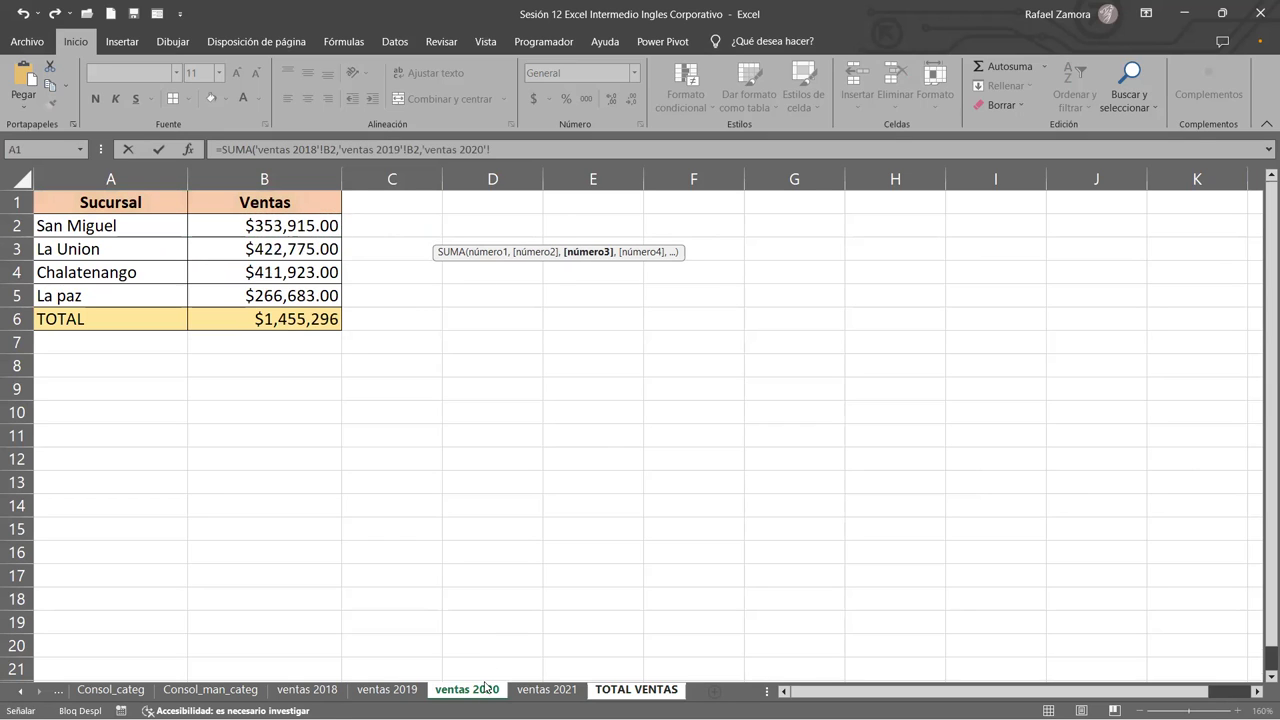
{"action": "left_click", "coordinate": [264, 225]}
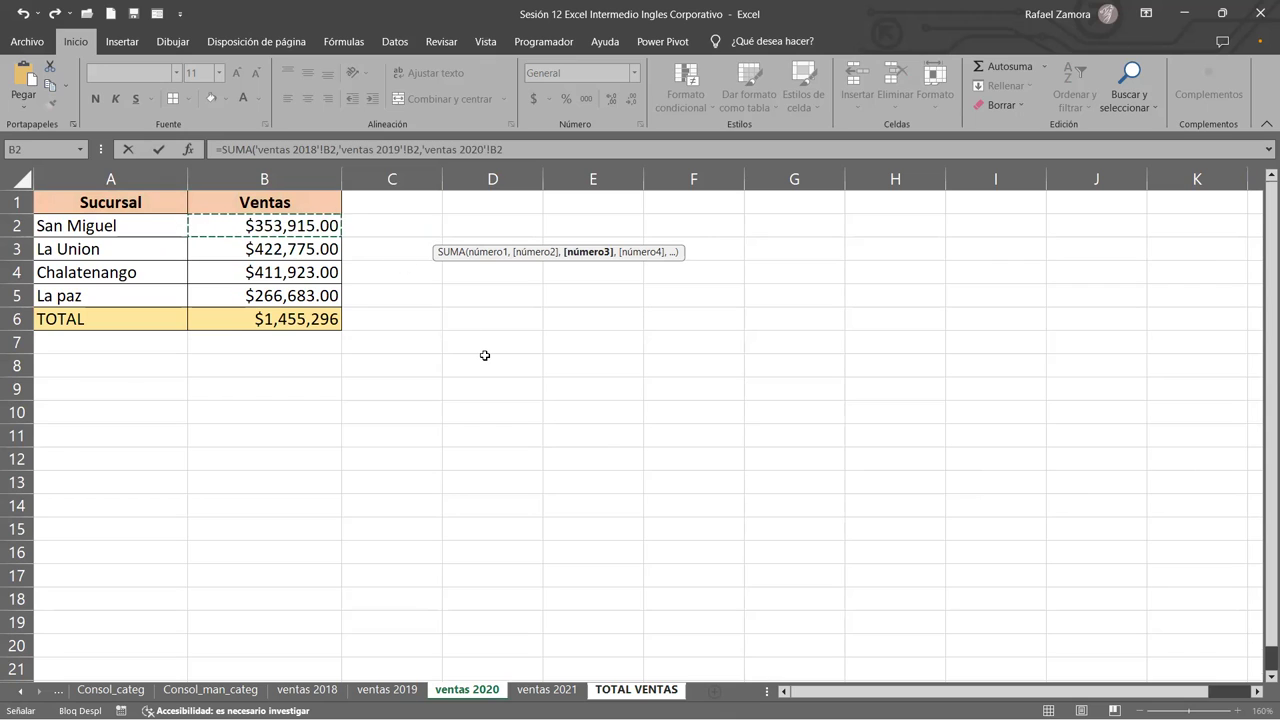
{"action": "type", "text": ","}
{"action": "left_click", "coordinate": [560, 690]}
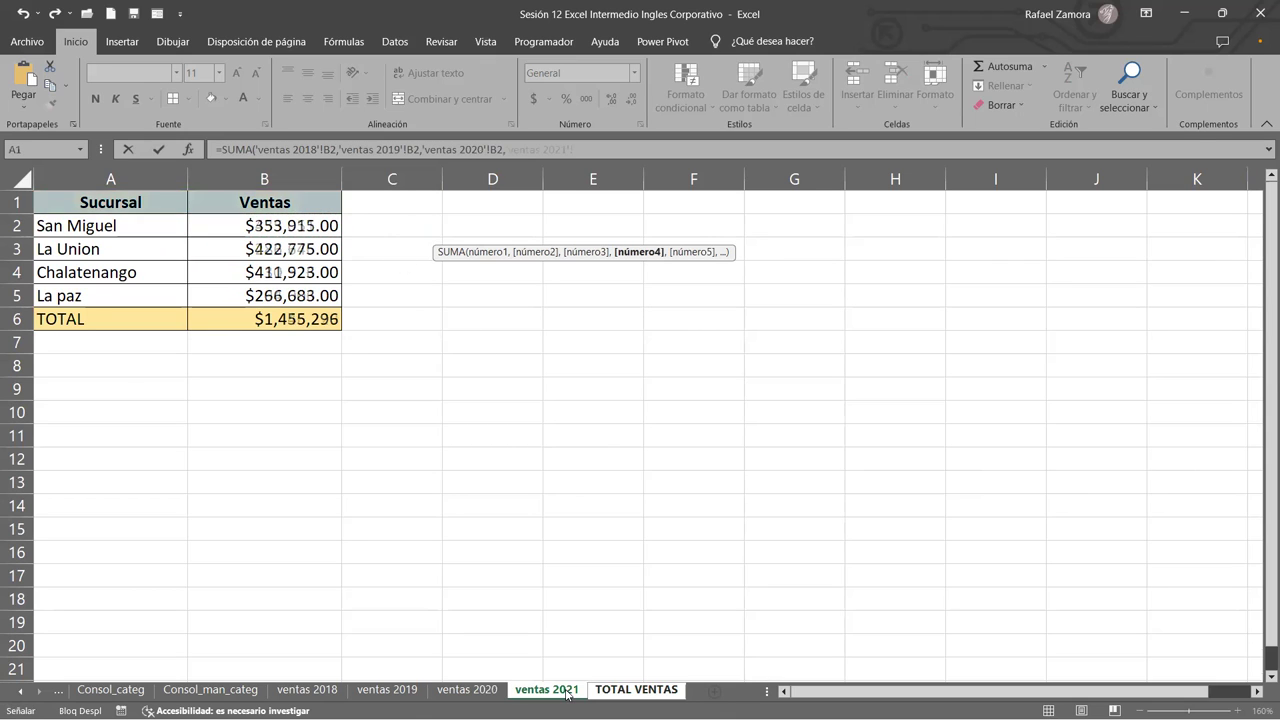
{"action": "left_click", "coordinate": [309, 226]}
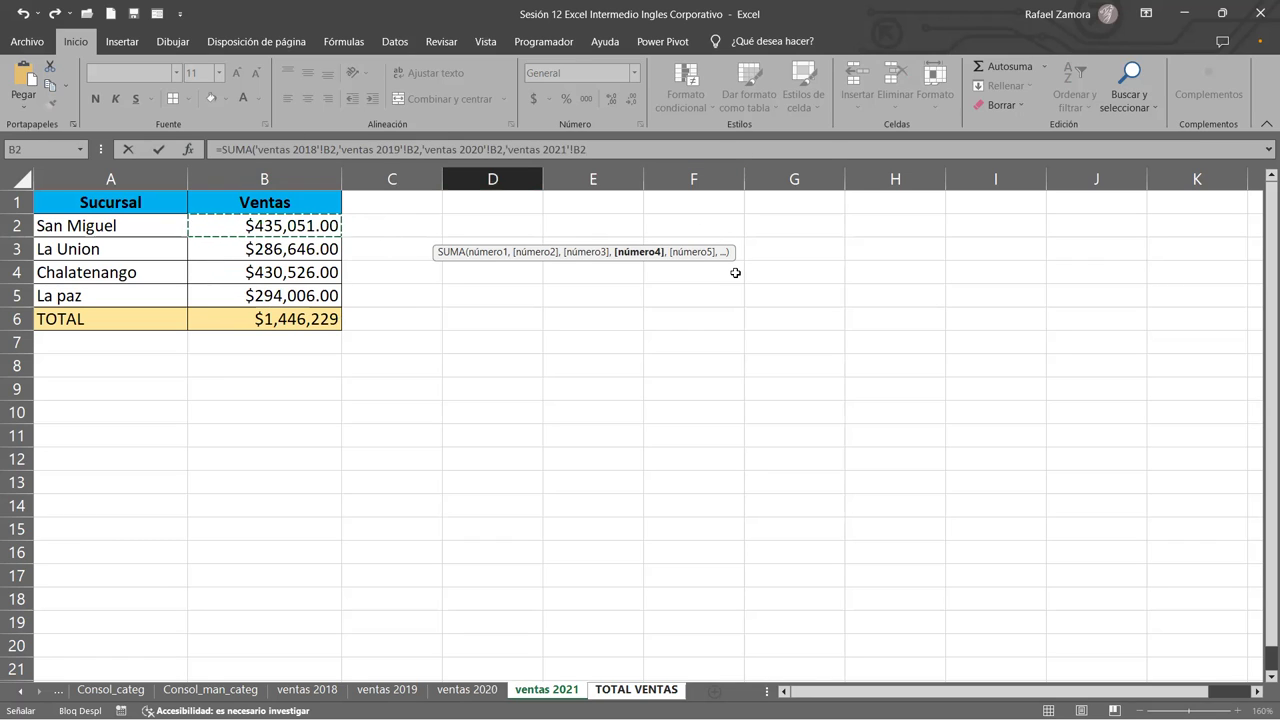
{"action": "type", "text": "="}
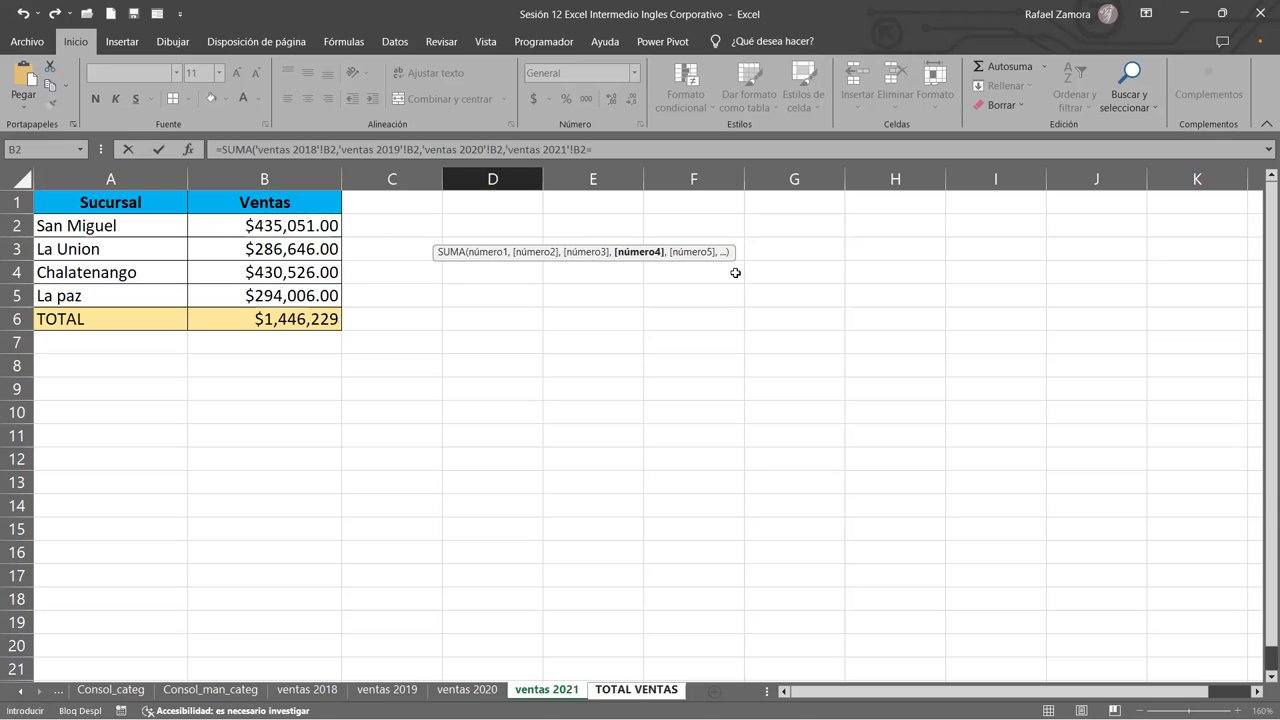
{"action": "key", "text": "Return"}
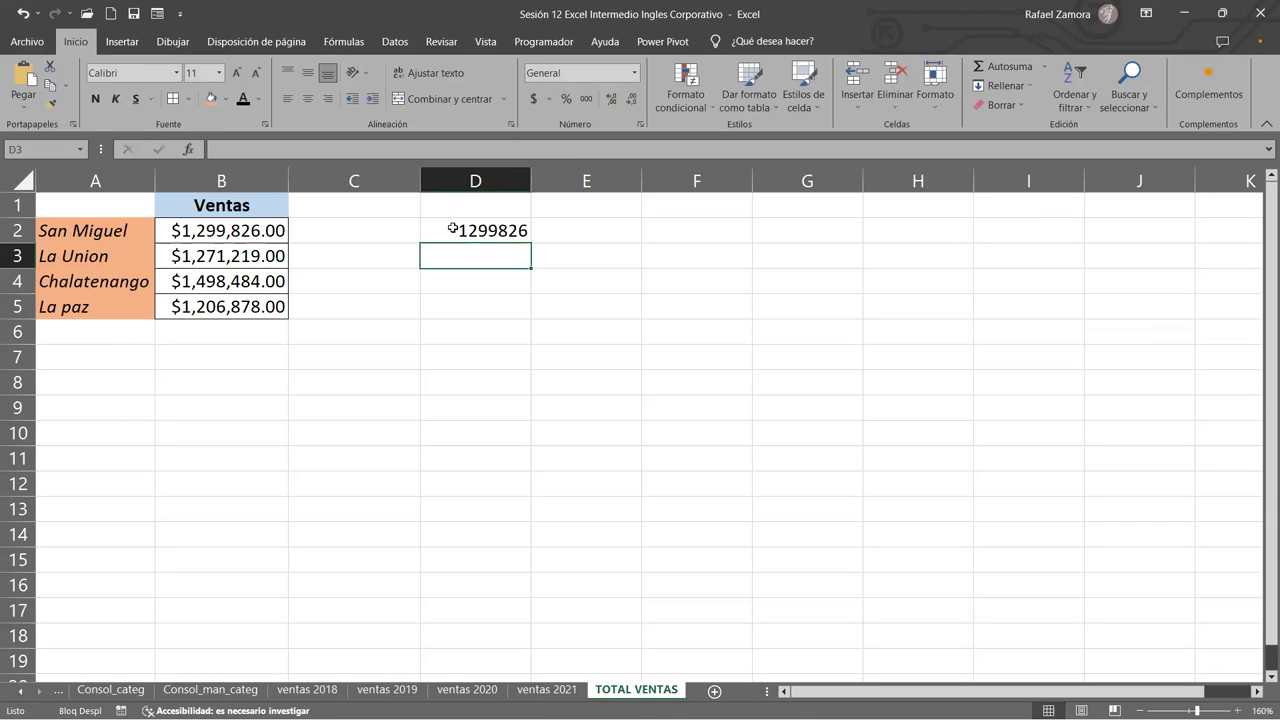
Apply Accounting format to D2:D5 so D2 shows $1,299,826.00, then check its formula.
{"action": "left_click_drag", "start_coordinate": [451, 229], "coordinate": [453, 303]}
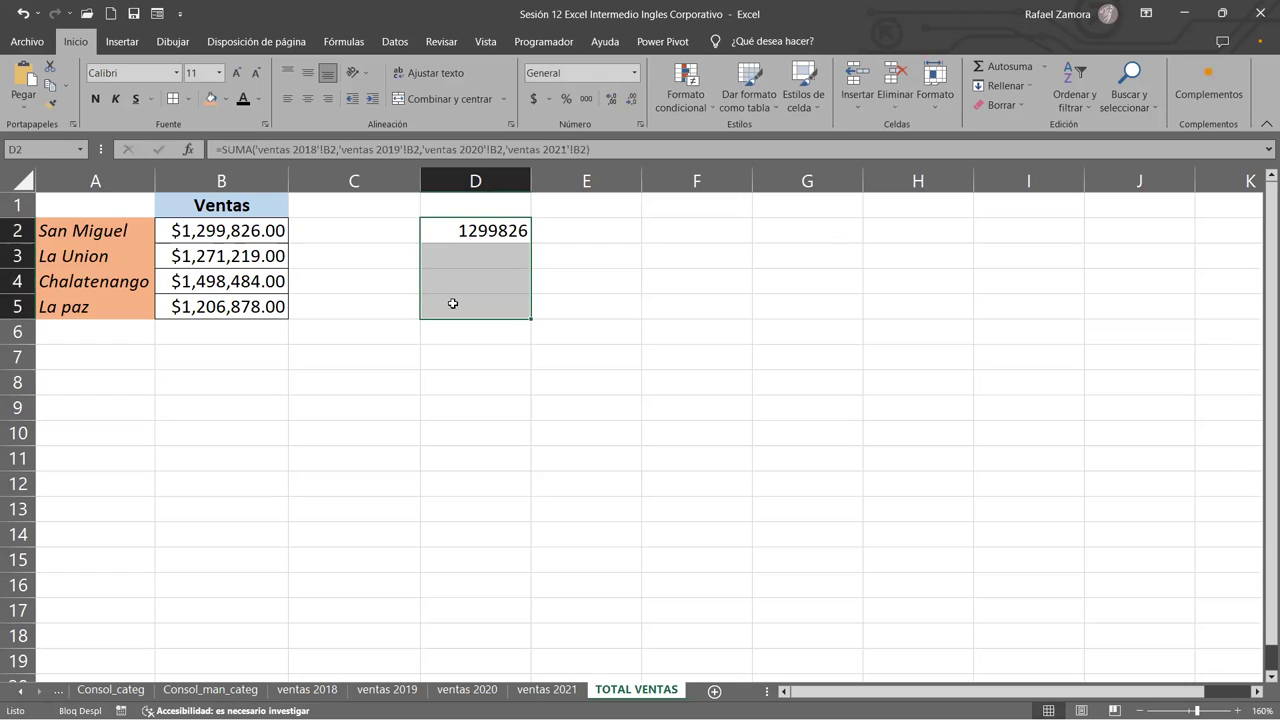
{"action": "left_click", "coordinate": [533, 98]}
{"action": "left_click", "coordinate": [503, 274]}
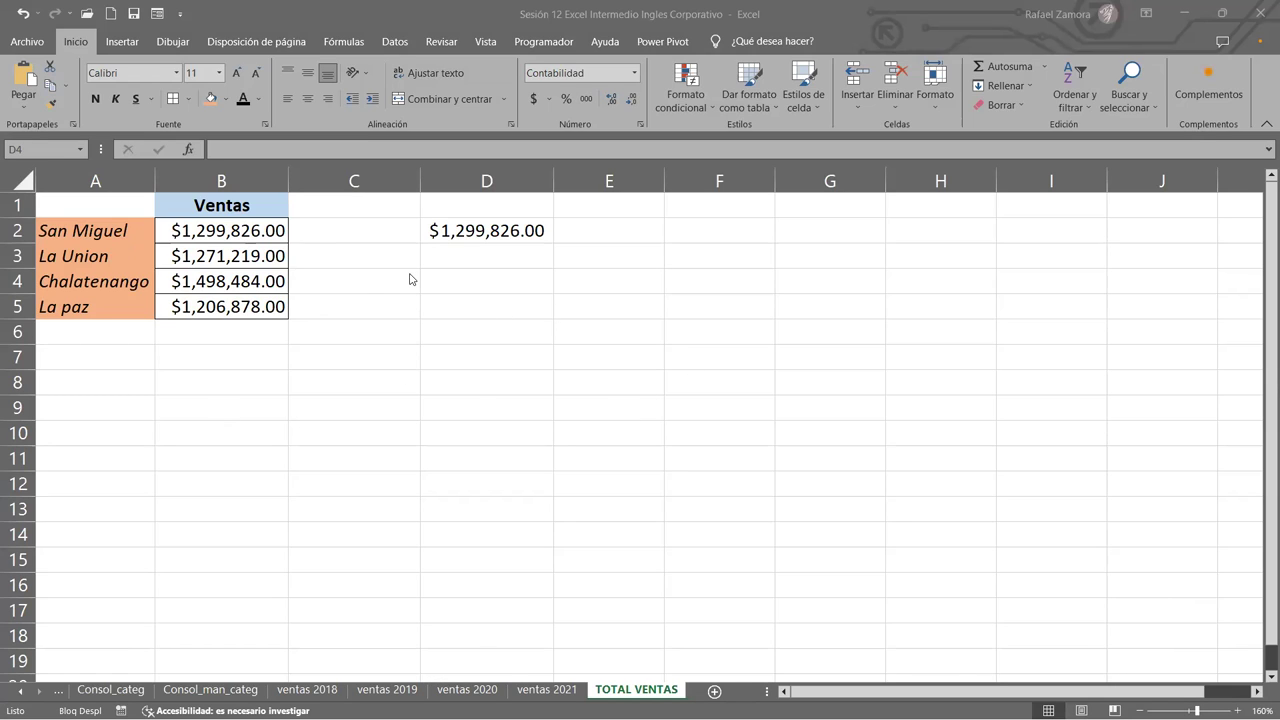
{"action": "left_click", "coordinate": [488, 257]}
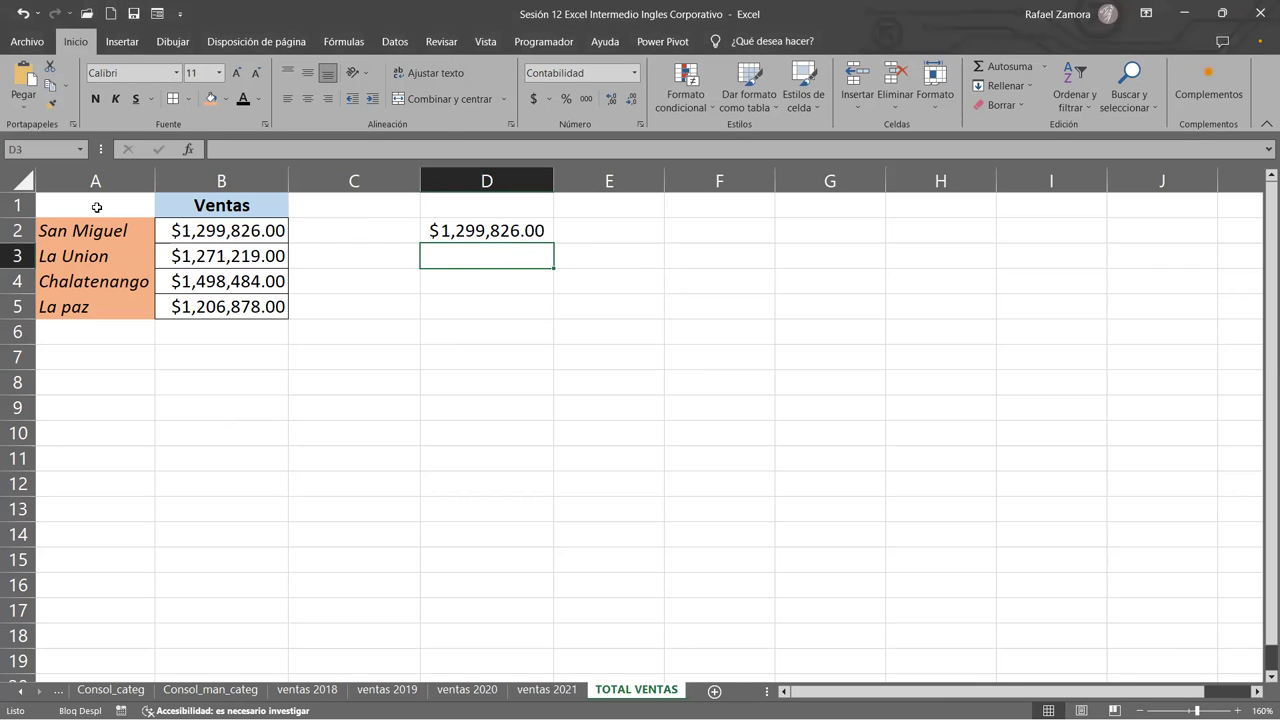
{"action": "left_click", "coordinate": [525, 229]}
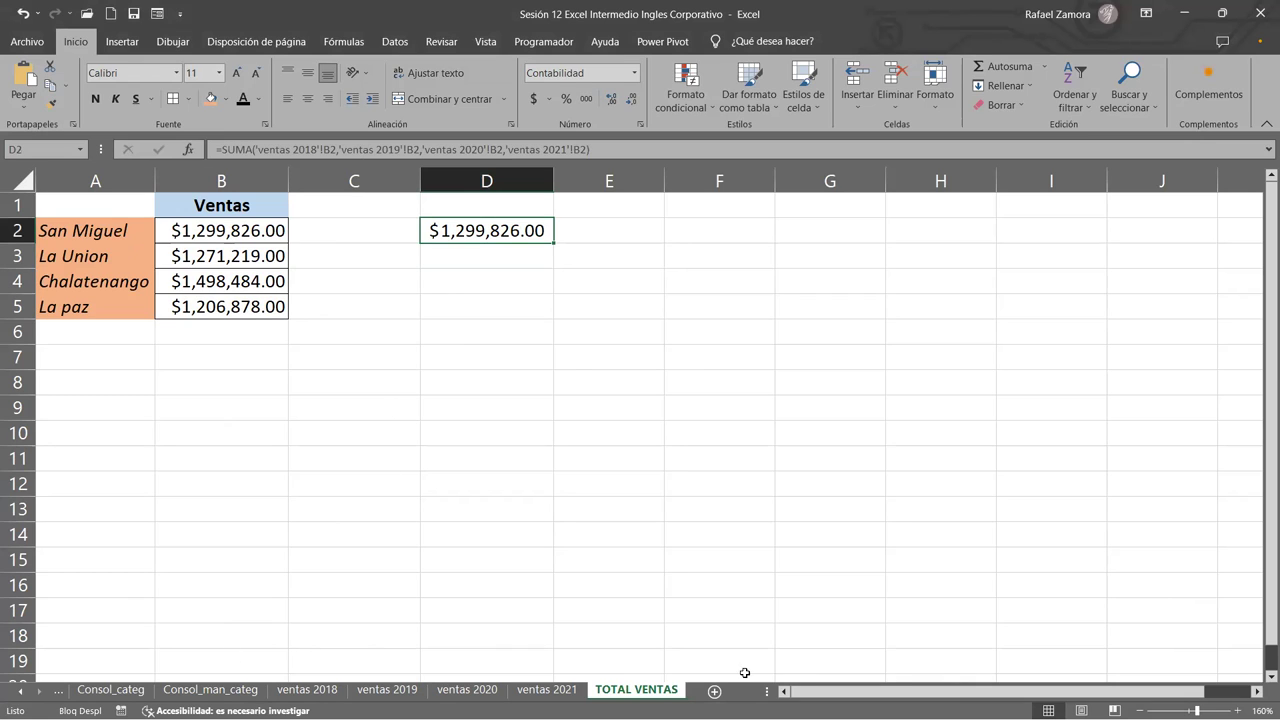
{"action": "left_click", "coordinate": [509, 250]}
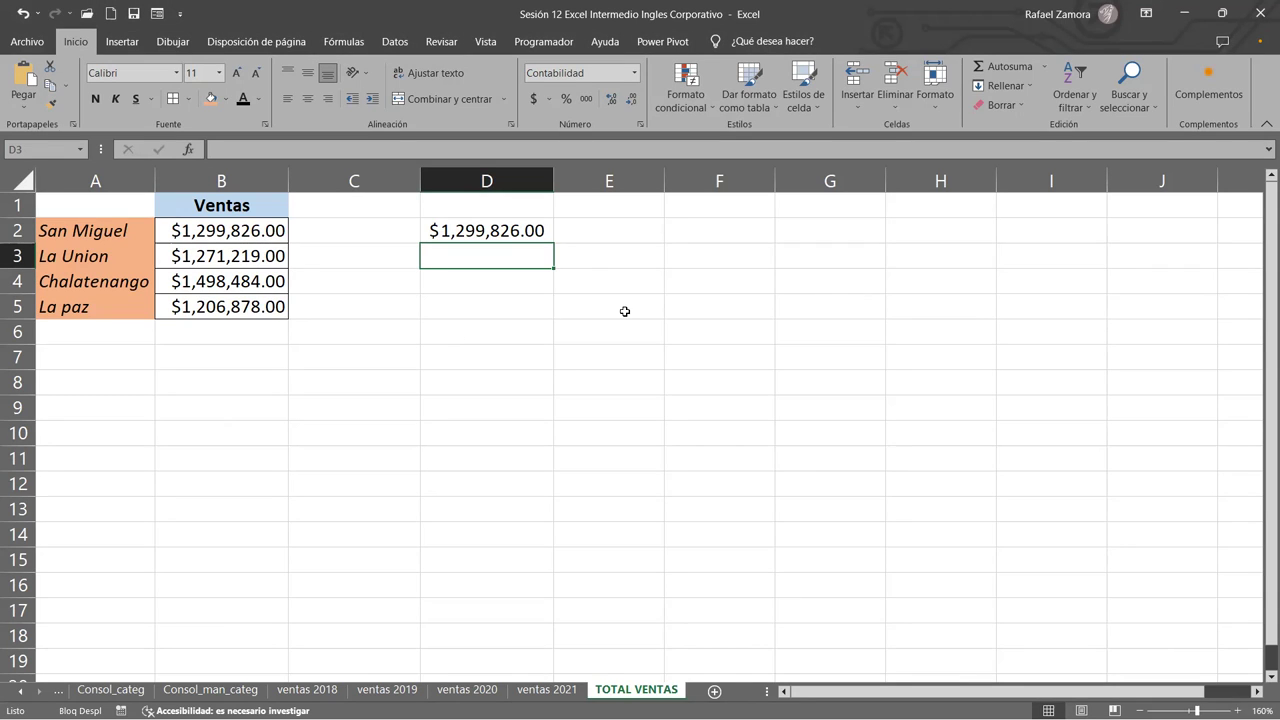
Enter =SUMA('ventas 2018'!B2:B5) in D3, showing $1,171,399.00.
{"action": "type", "text": "="}
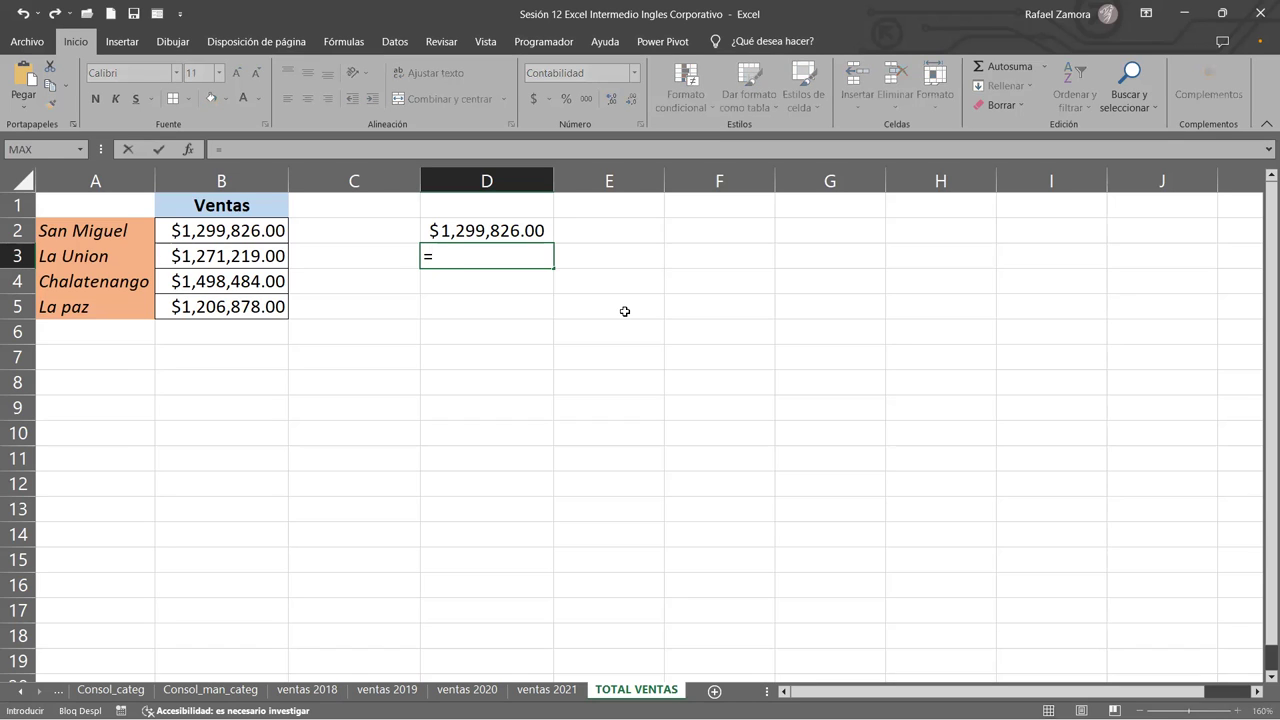
{"action": "type", "text": "SUMA("}
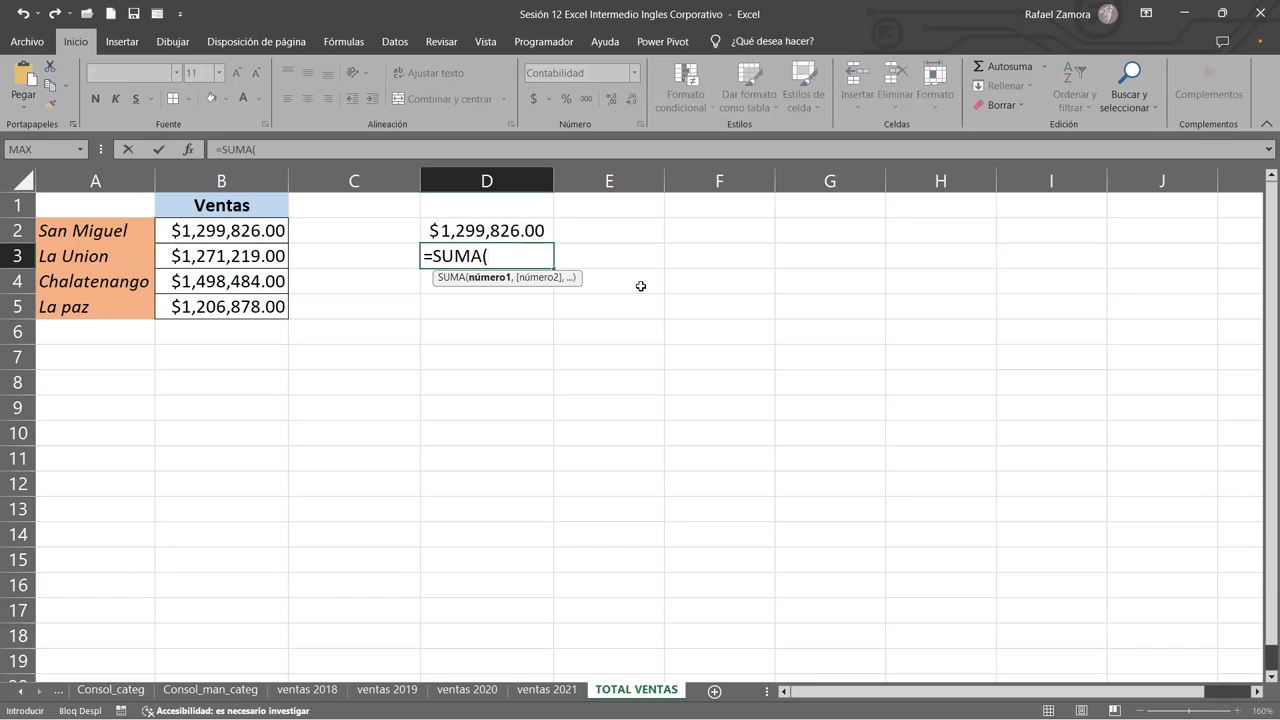
{"action": "type", "text": "{"}
{"action": "key", "text": "BackSpace"}
{"action": "type", "text": "'"}
{"action": "type", "text": "V3EN"}
{"action": "key", "text": "BackSpace"}
{"action": "key", "text": "BackSpace"}
{"action": "key", "text": "BackSpace"}
{"action": "key", "text": "BackSpace"}
{"action": "type", "text": "ventas 2018"}
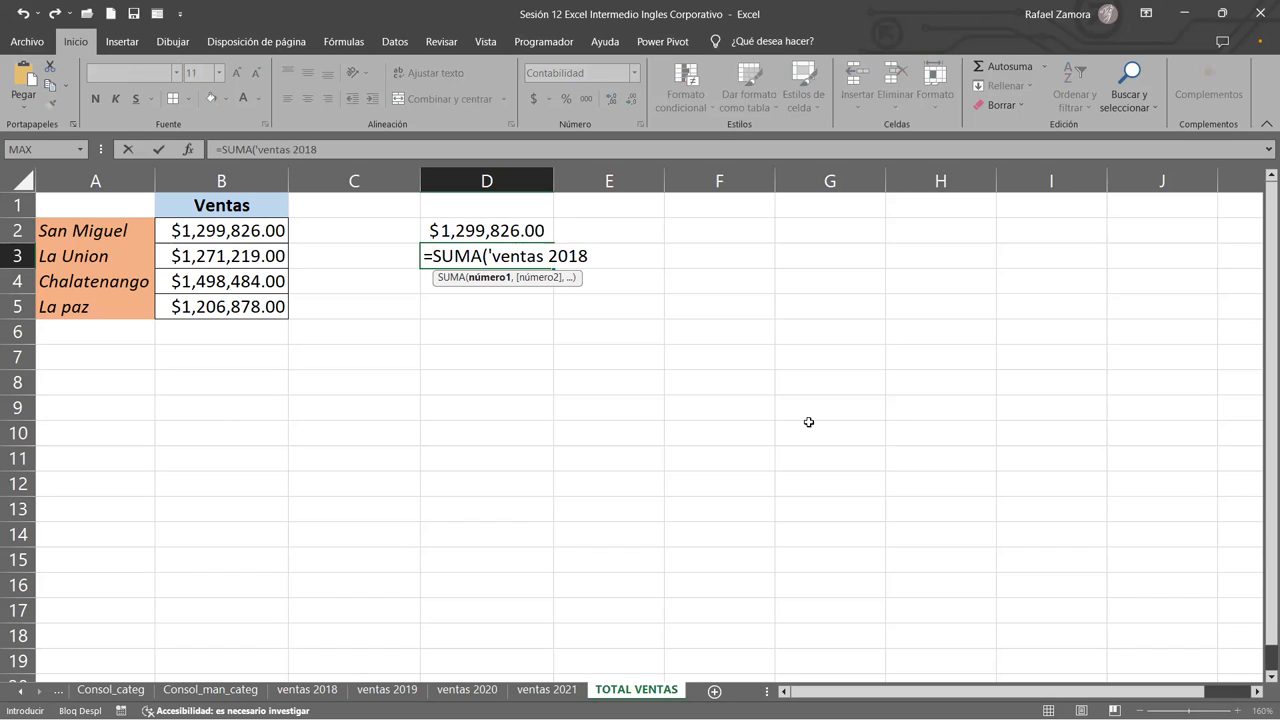
{"action": "type", "text": "'"}
{"action": "type", "text": "!"}
{"action": "type", "text": "B2"}
{"action": "type", "text": ":"}
{"action": "type", "text": "B"}
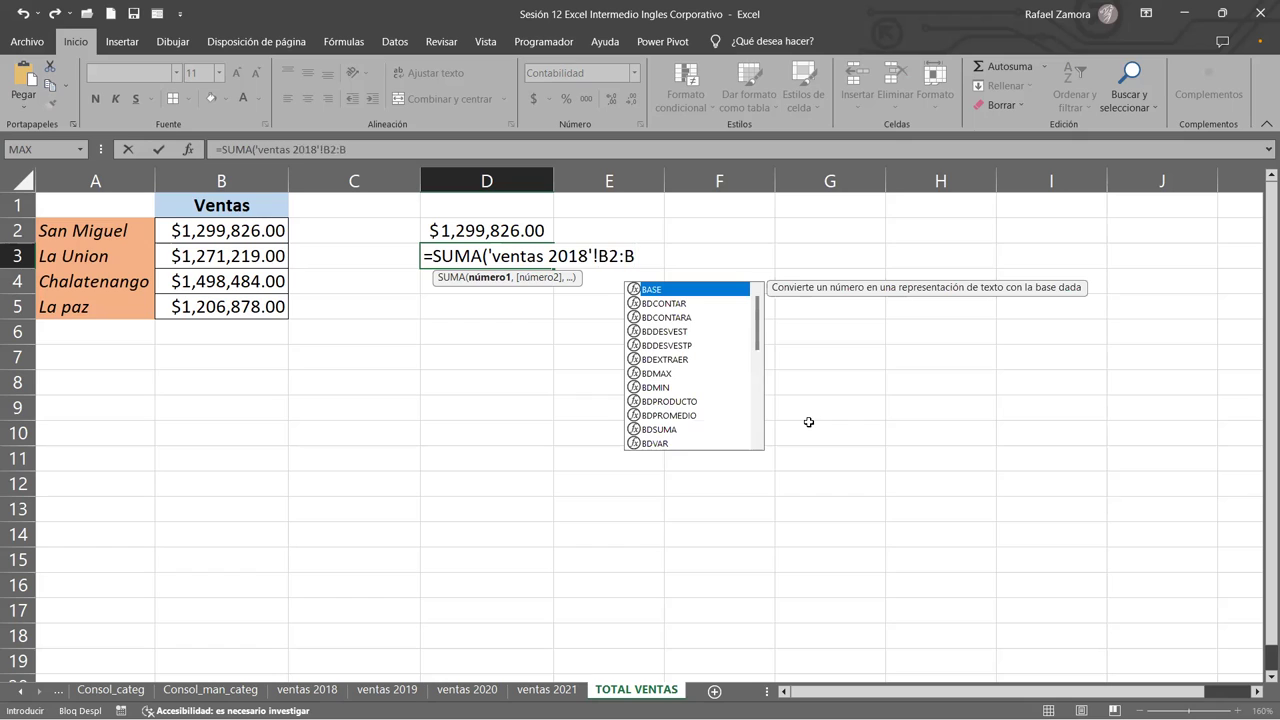
{"action": "type", "text": "5"}
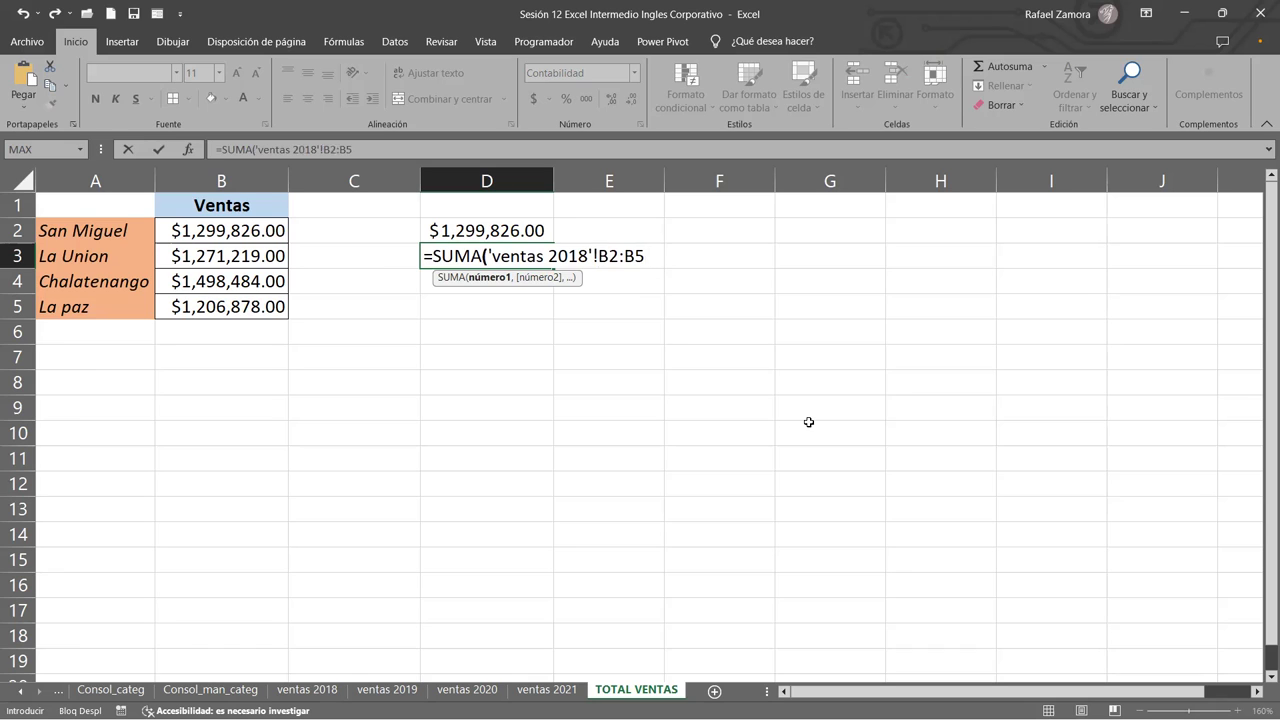
{"action": "key", "text": "Return"}
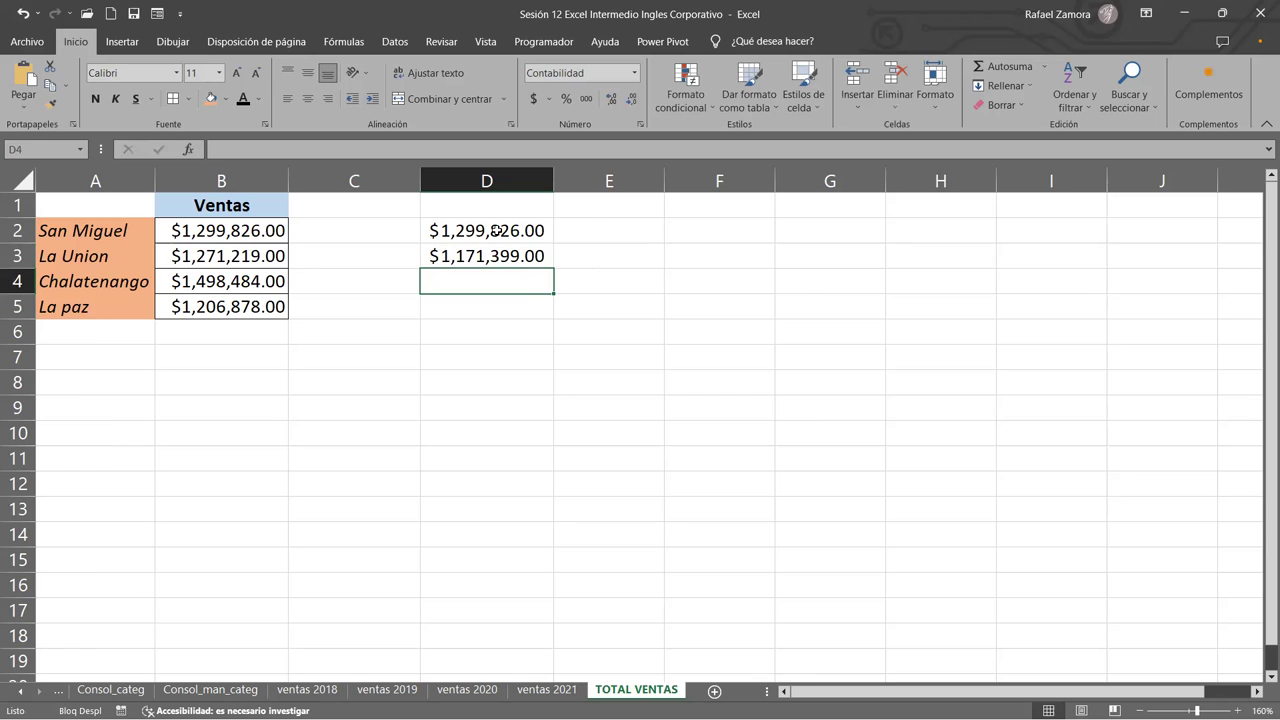
Inspect D2's four-sheet B2 formula, then reopen D3's formula for editing.
{"action": "double_click", "coordinate": [497, 230]}
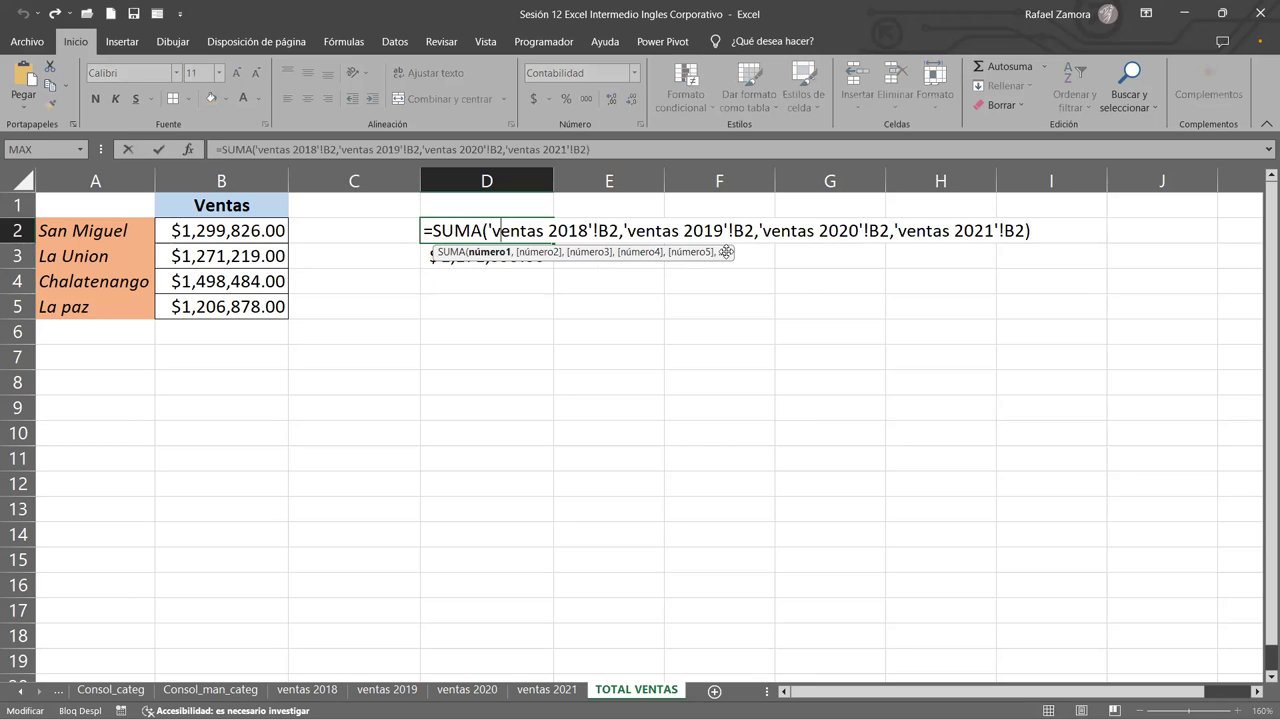
{"action": "key", "text": "Escape"}
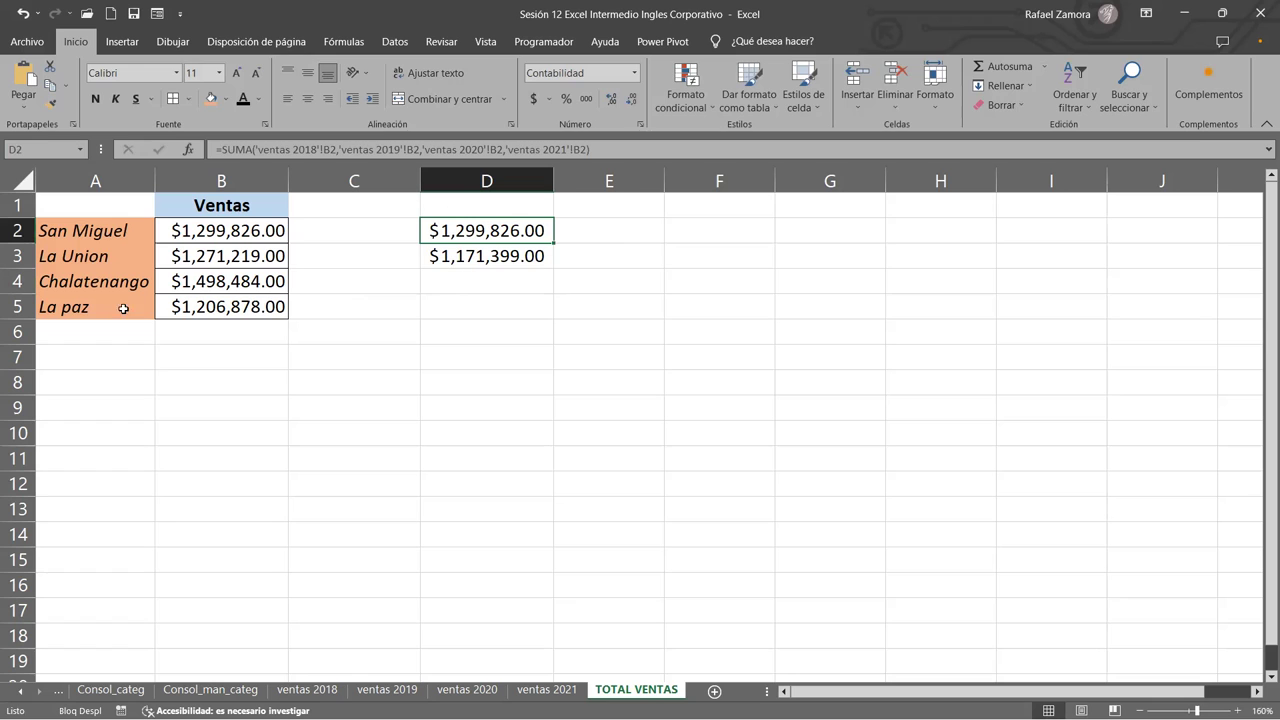
{"action": "double_click", "coordinate": [509, 230]}
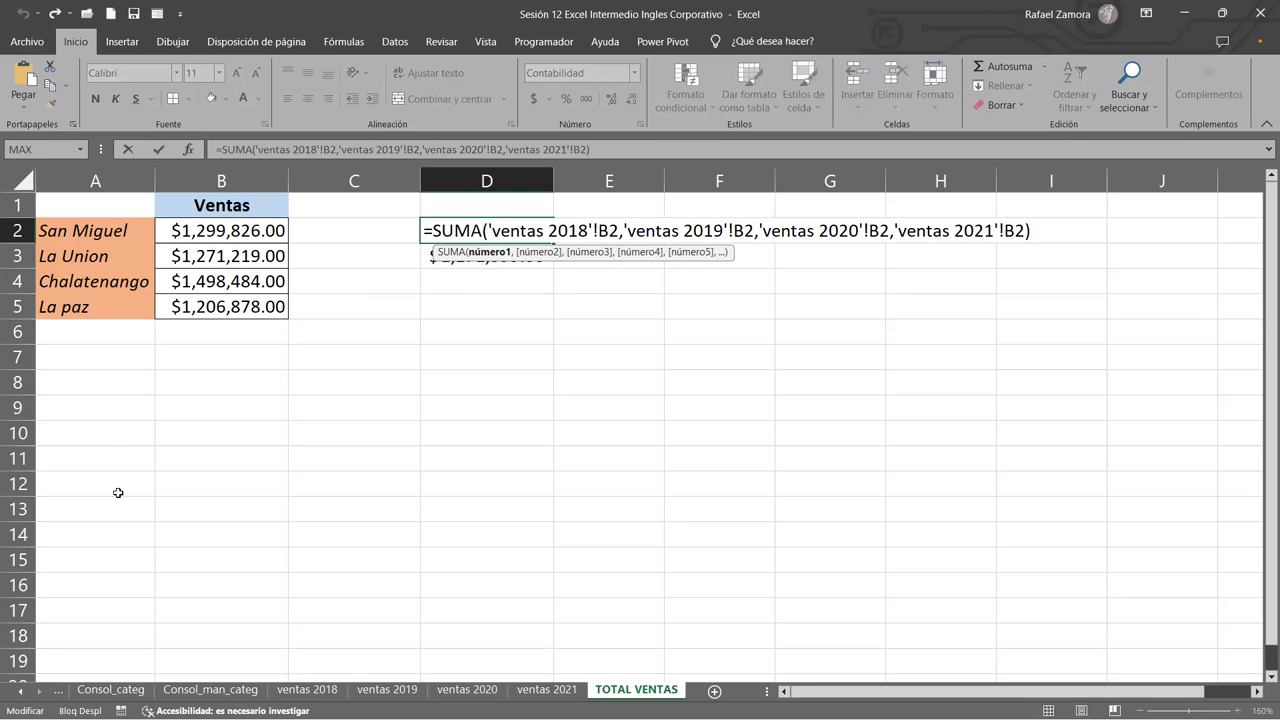
{"action": "key", "text": "Return"}
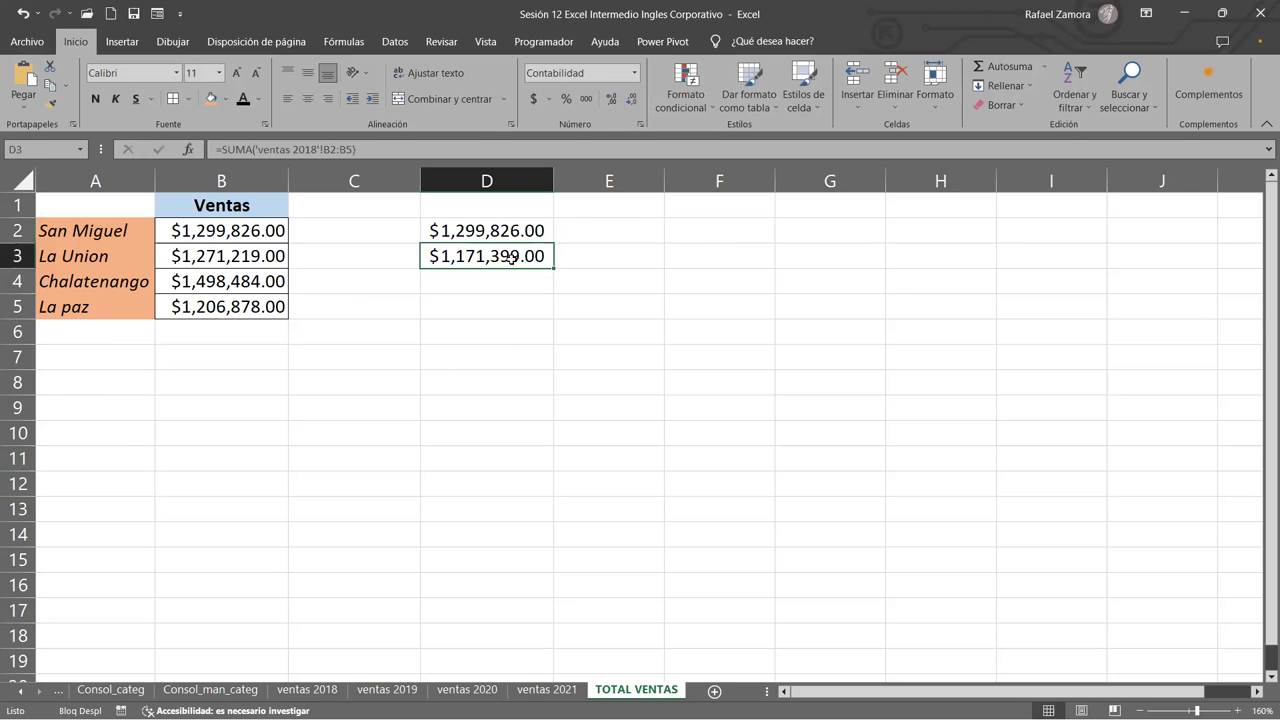
{"action": "double_click", "coordinate": [512, 257]}
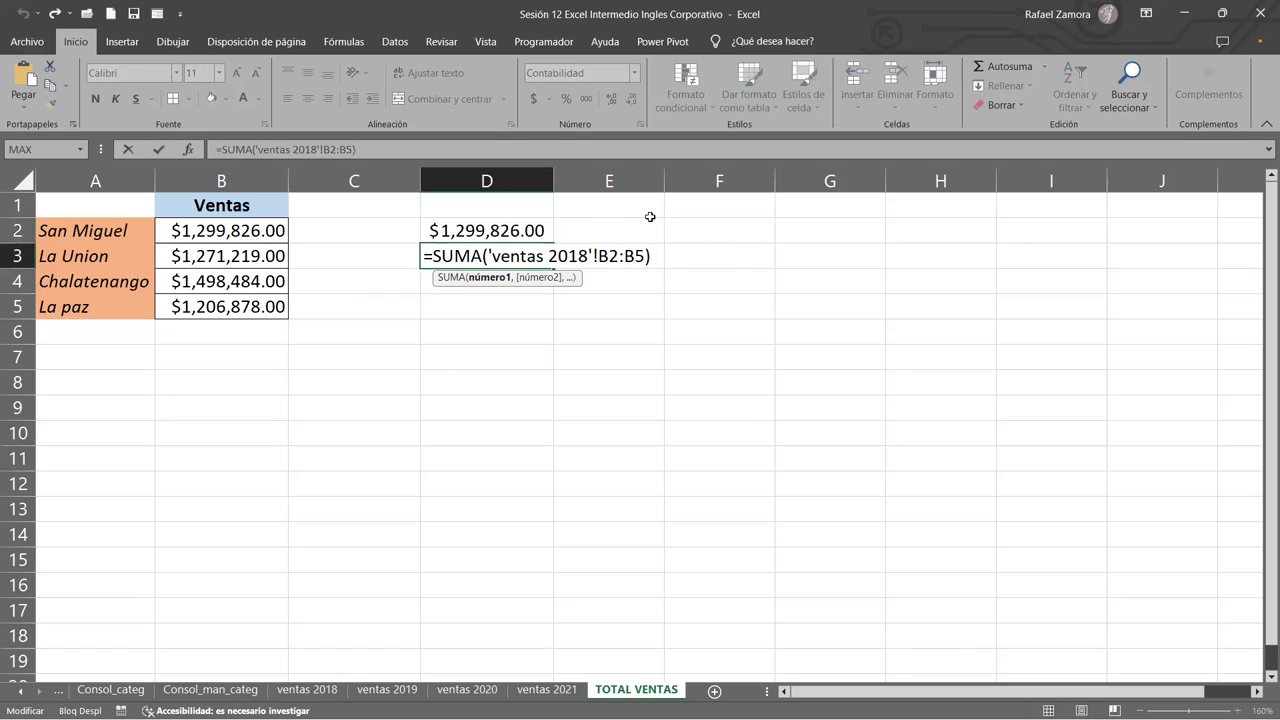
{"action": "key", "text": "Escape"}
{"action": "key", "text": "Up"}
{"action": "key", "text": "F2"}
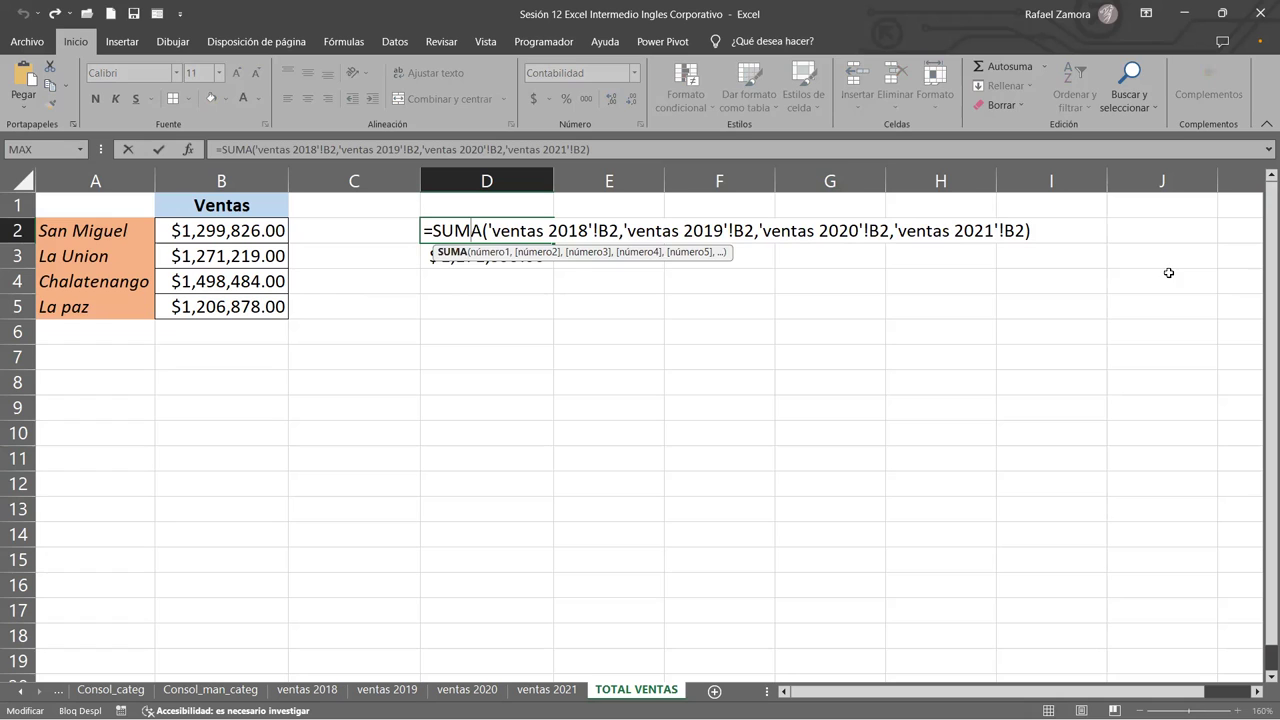
{"action": "left_click", "coordinate": [455, 258]}
{"action": "double_click", "coordinate": [455, 258]}
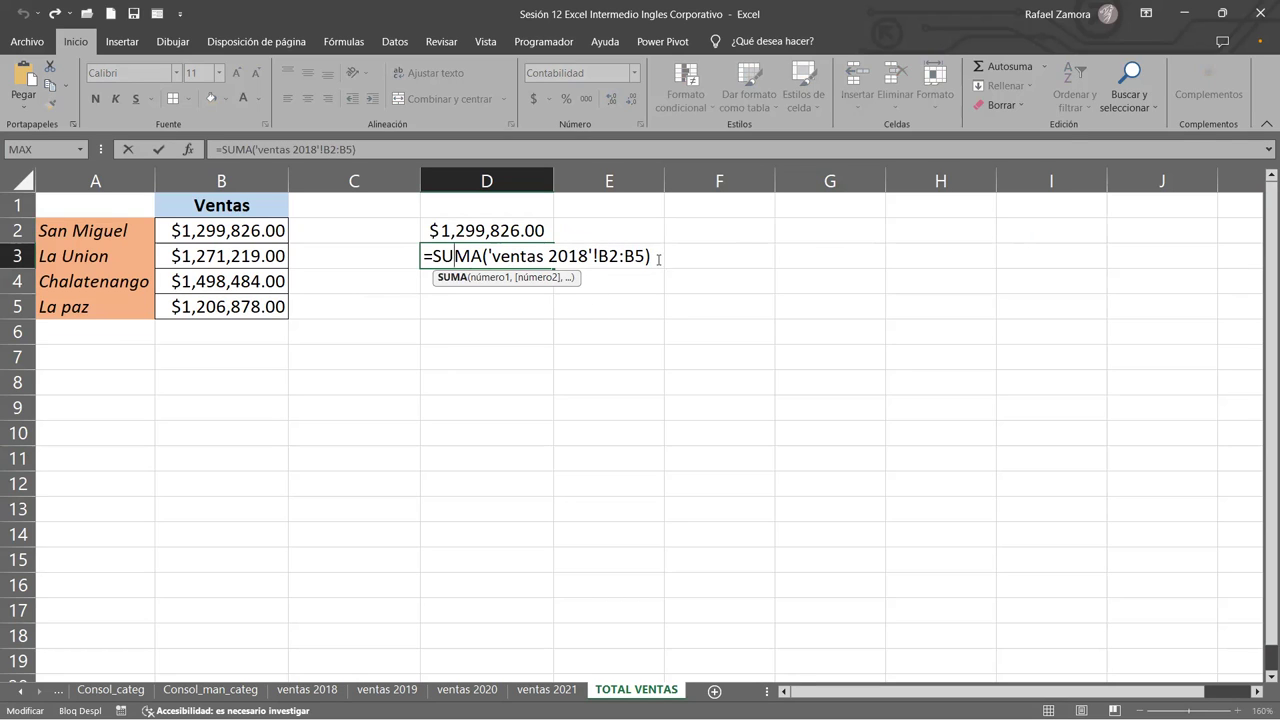
Append a copy of the 2018 reference to D3's formula, changed to 'ventas 2019'!B2:B5.
{"action": "key", "text": "Left"}
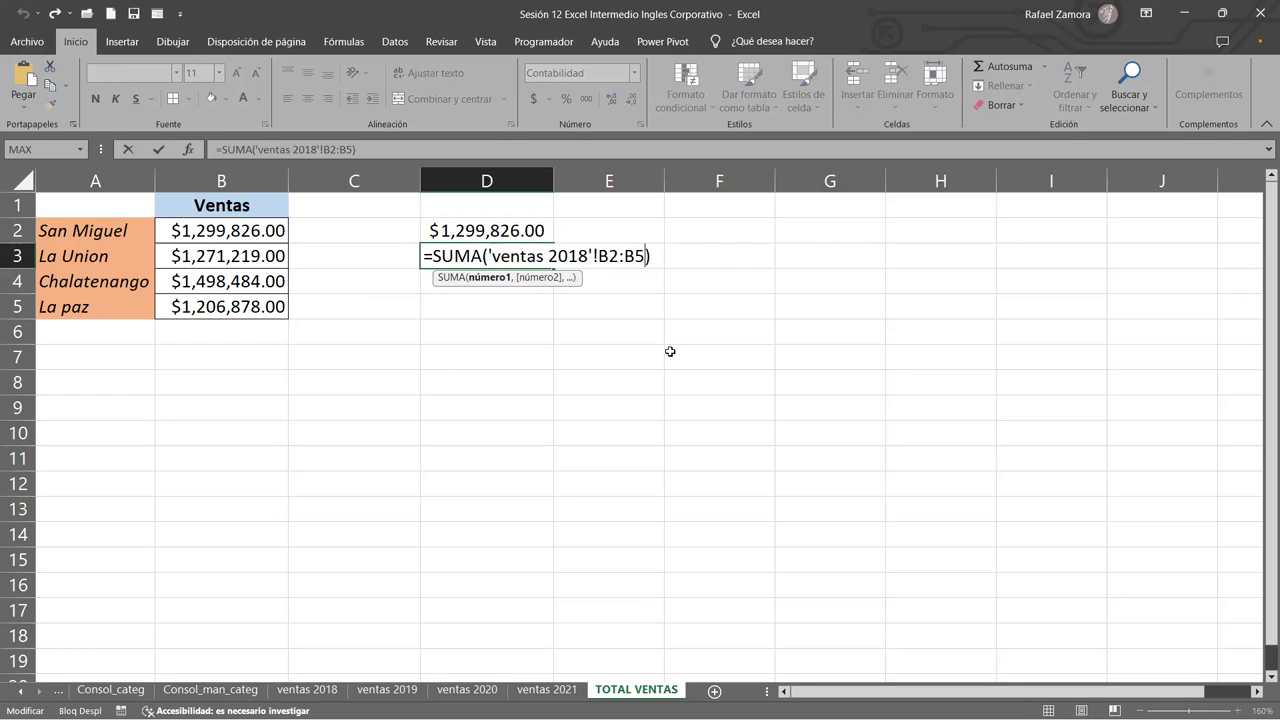
{"action": "type", "text": ","}
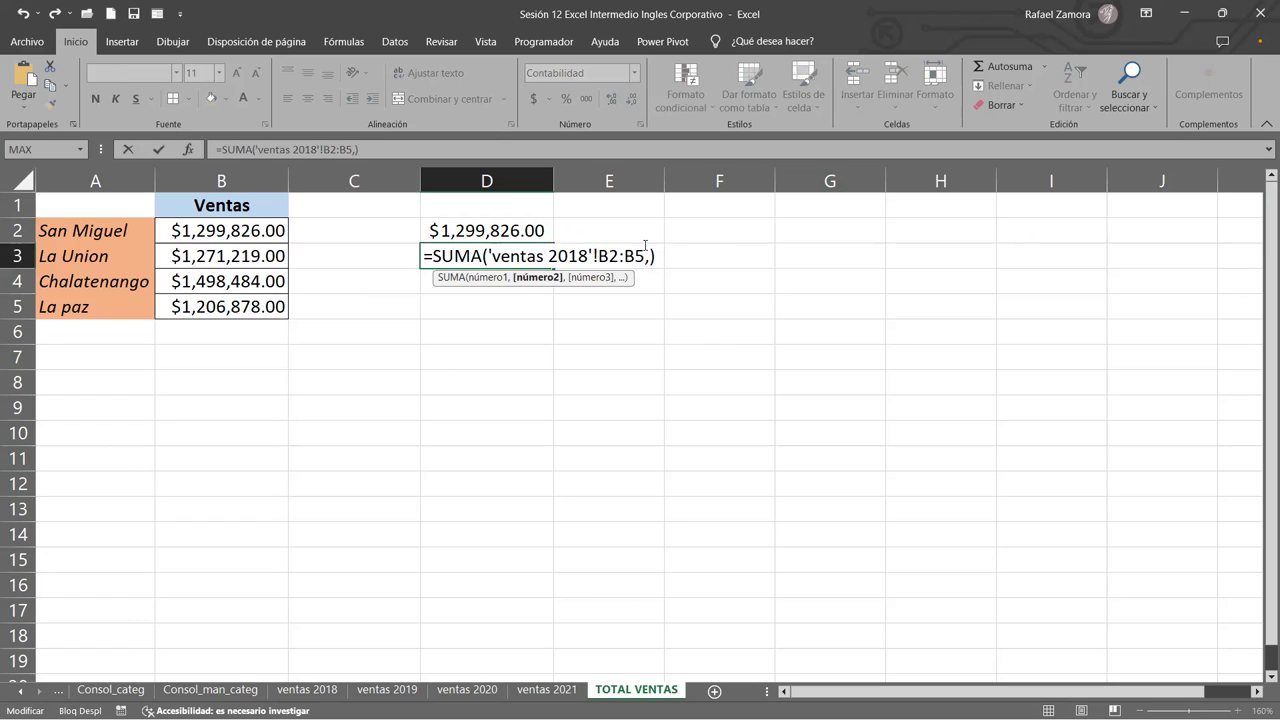
{"action": "left_click_drag", "start_coordinate": [645, 250], "coordinate": [488, 250]}
{"action": "key", "text": "ctrl+c"}
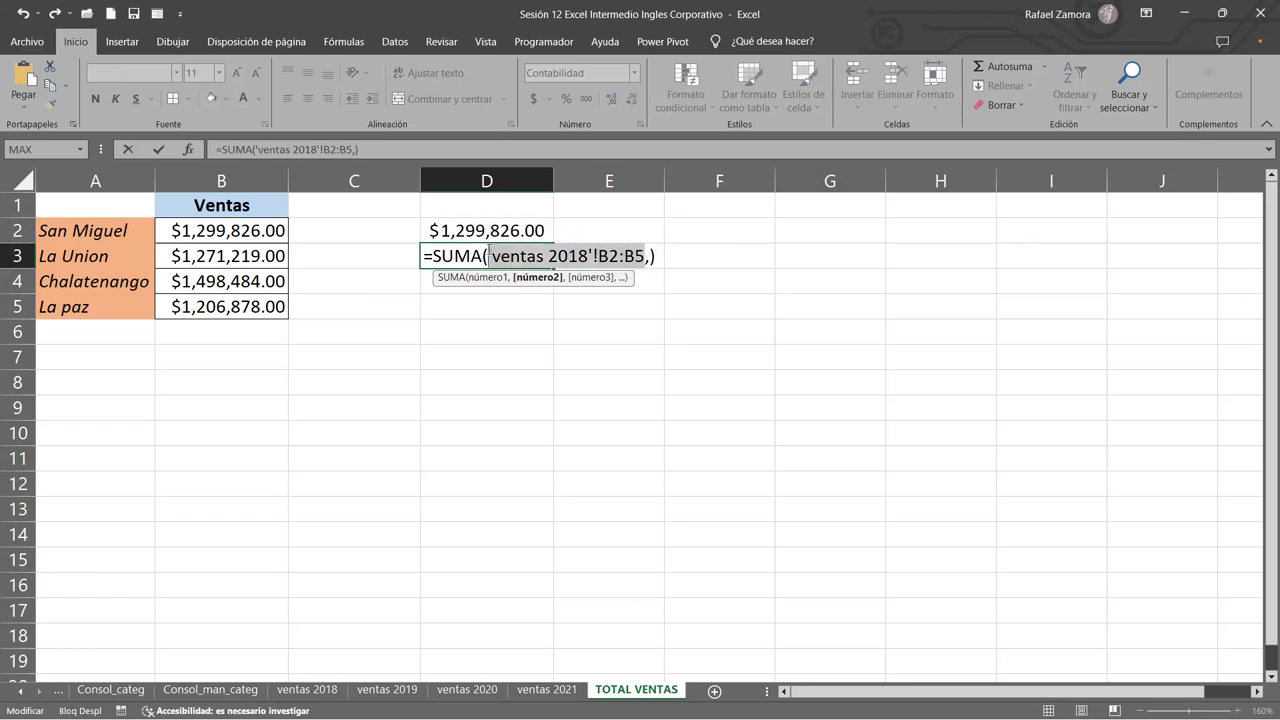
{"action": "key", "text": "Left"}
{"action": "key", "text": "ctrl+v"}
{"action": "left_click_drag", "start_coordinate": [739, 257], "coordinate": [750, 257]}
{"action": "type", "text": "9"}
Add 'ventas 2020'!B2:B5 and 'ventas 2021'!B2:B5 and commit, giving $5,276,407.00.
{"action": "left_click", "coordinate": [806, 257]}
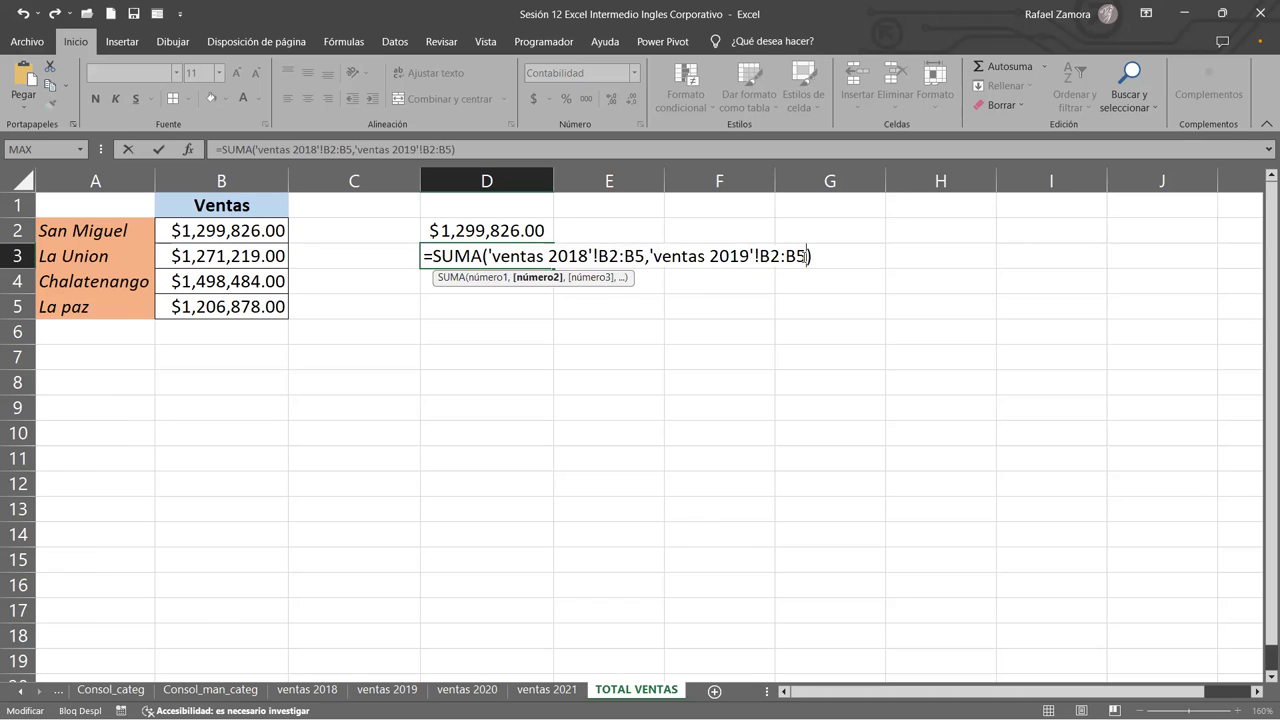
{"action": "type", "text": ","}
{"action": "key", "text": "ctrl+v"}
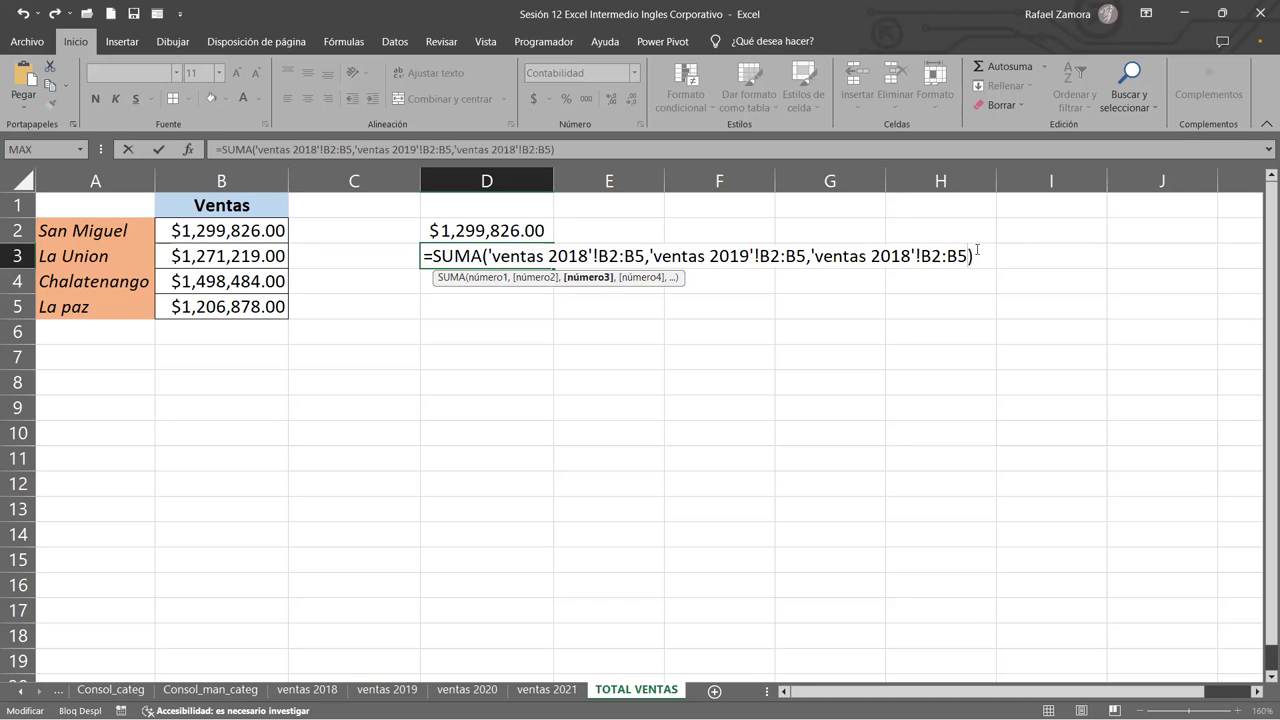
{"action": "left_click_drag", "start_coordinate": [903, 257], "coordinate": [913, 257]}
{"action": "key", "text": "BackSpace"}
{"action": "key", "text": "BackSpace"}
{"action": "type", "text": "20"}
{"action": "type", "text": ","}
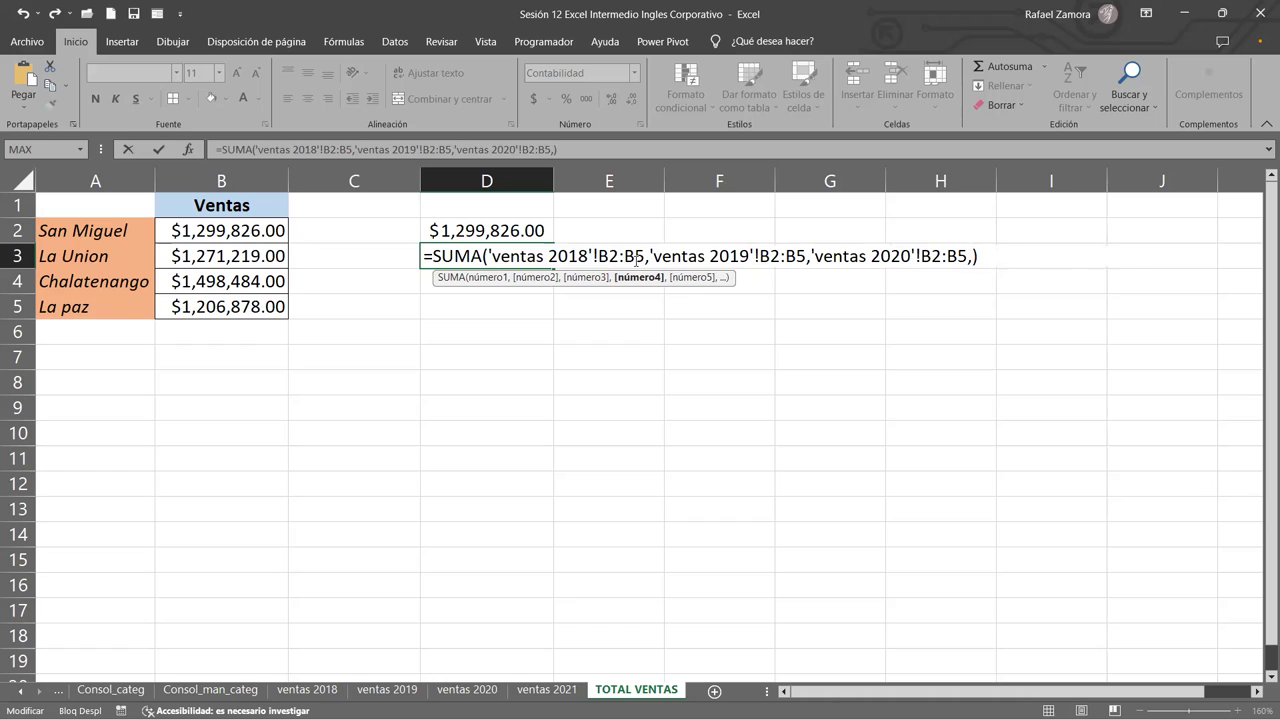
{"action": "key", "text": "ctrl+v"}
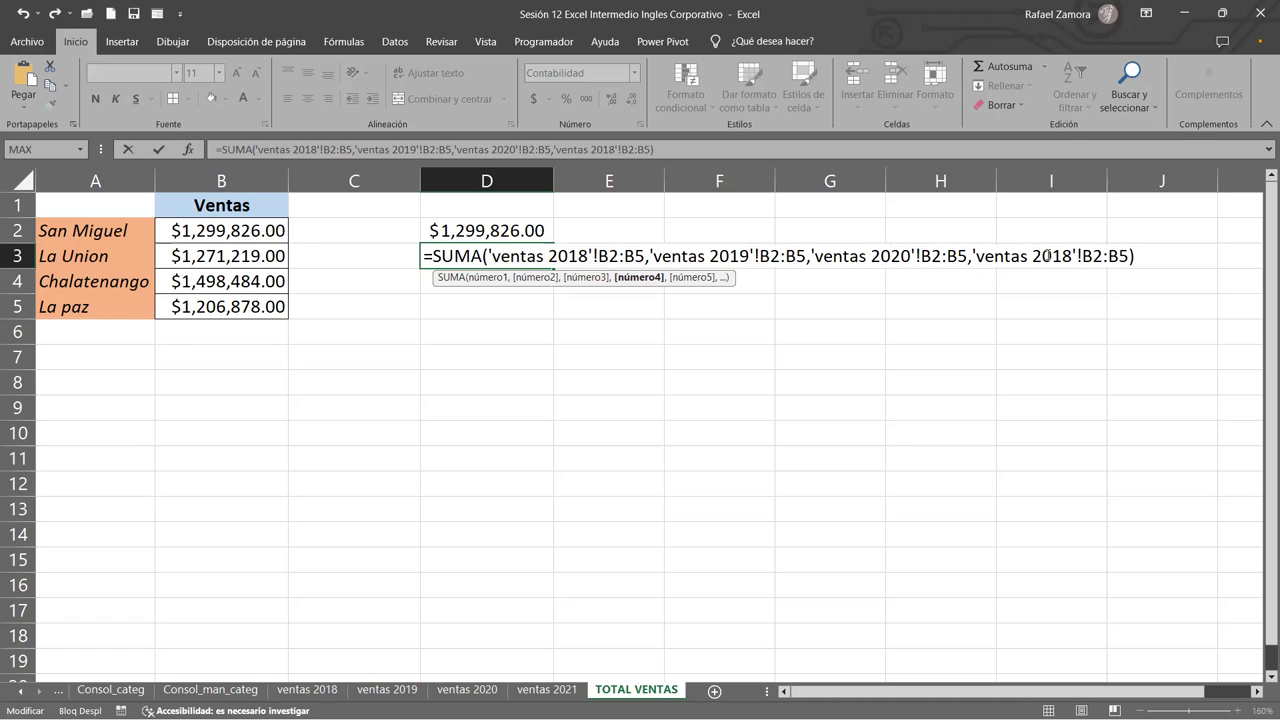
{"action": "left_click_drag", "start_coordinate": [1052, 256], "coordinate": [1074, 256]}
{"action": "type", "text": "21"}
{"action": "key", "text": "Return"}
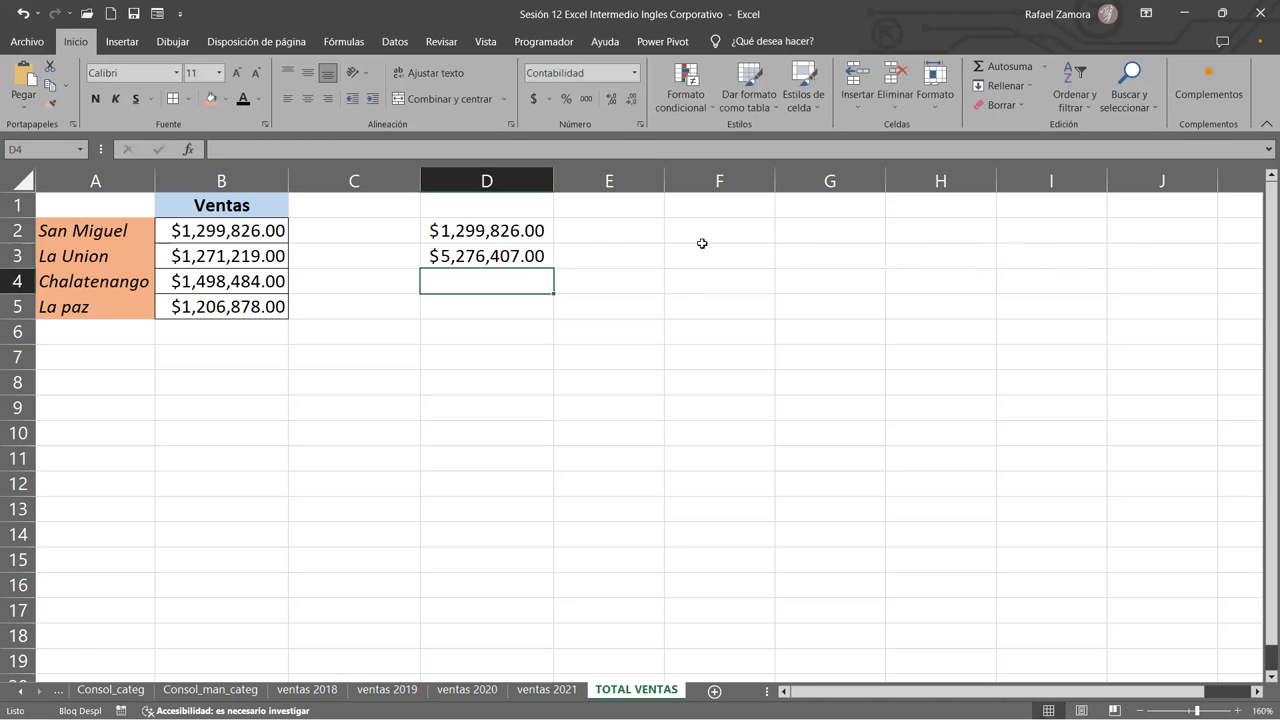
Review D3's new formula and flip through the ventas 2018 and 2019 sheets.
{"action": "left_click", "coordinate": [499, 253]}
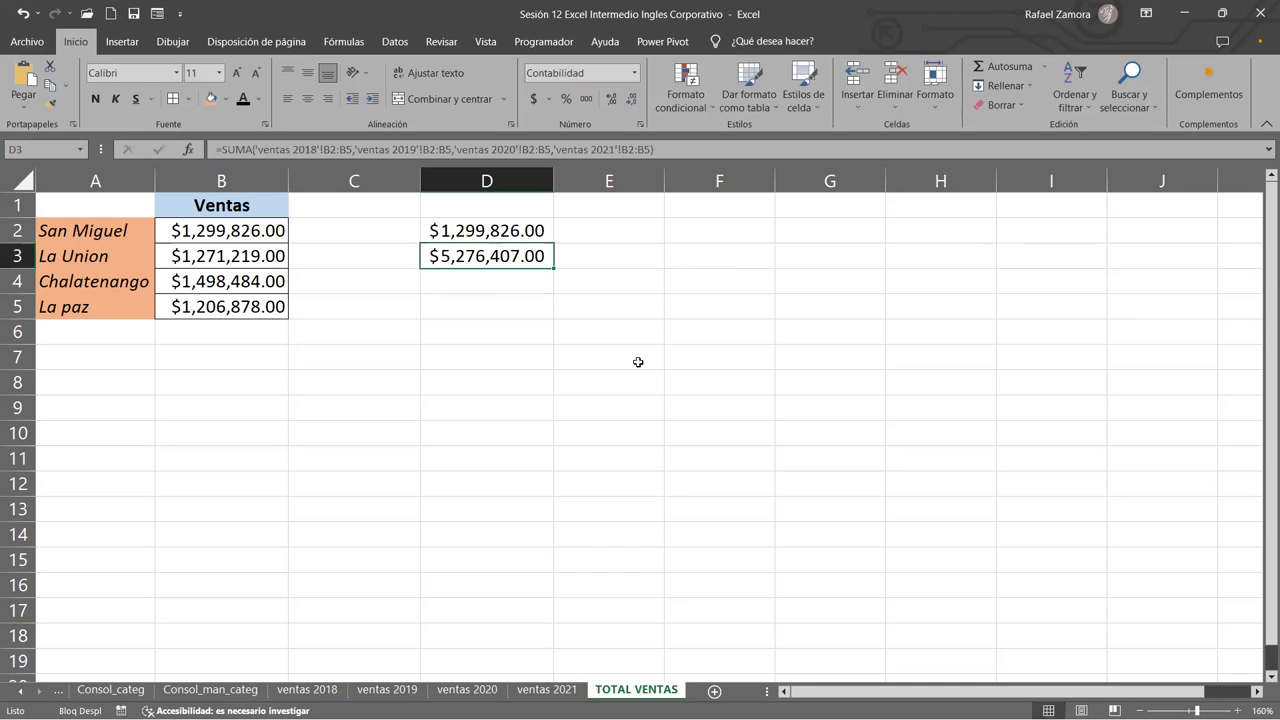
{"action": "left_click", "coordinate": [514, 282]}
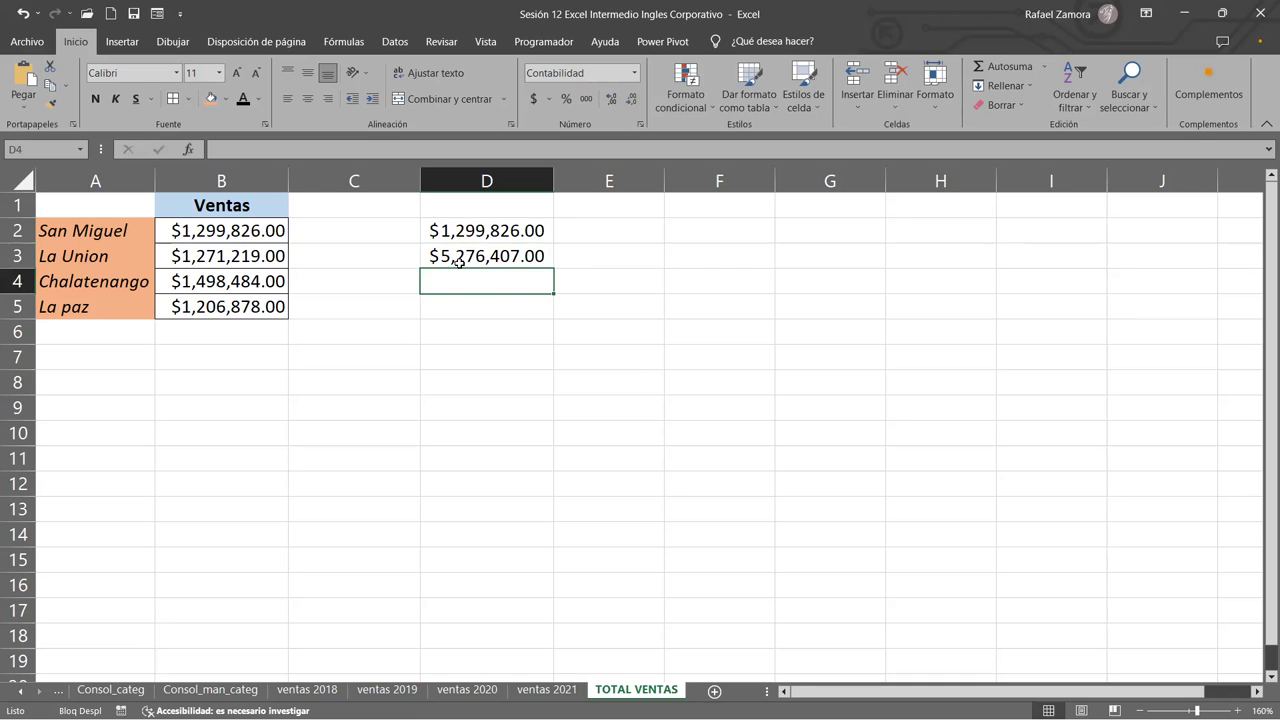
{"action": "left_click", "coordinate": [460, 257]}
{"action": "left_click", "coordinate": [218, 256]}
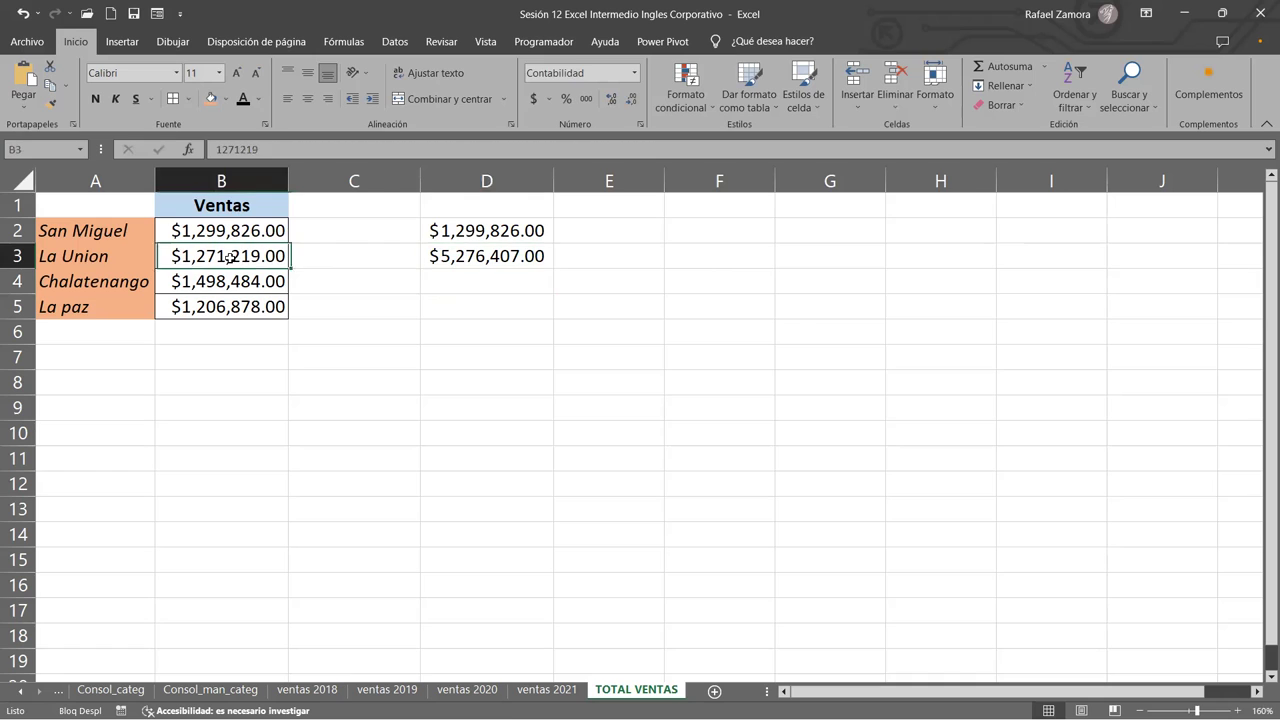
{"action": "left_click", "coordinate": [515, 285]}
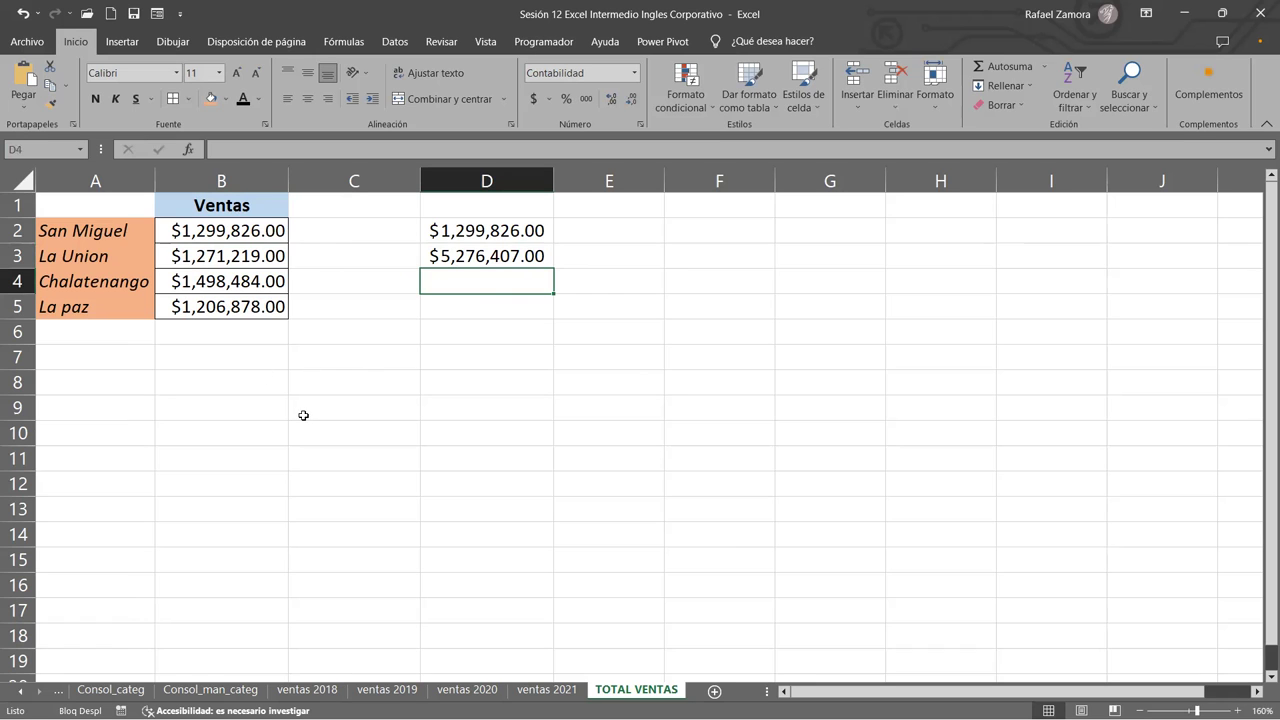
{"action": "left_click", "coordinate": [329, 689]}
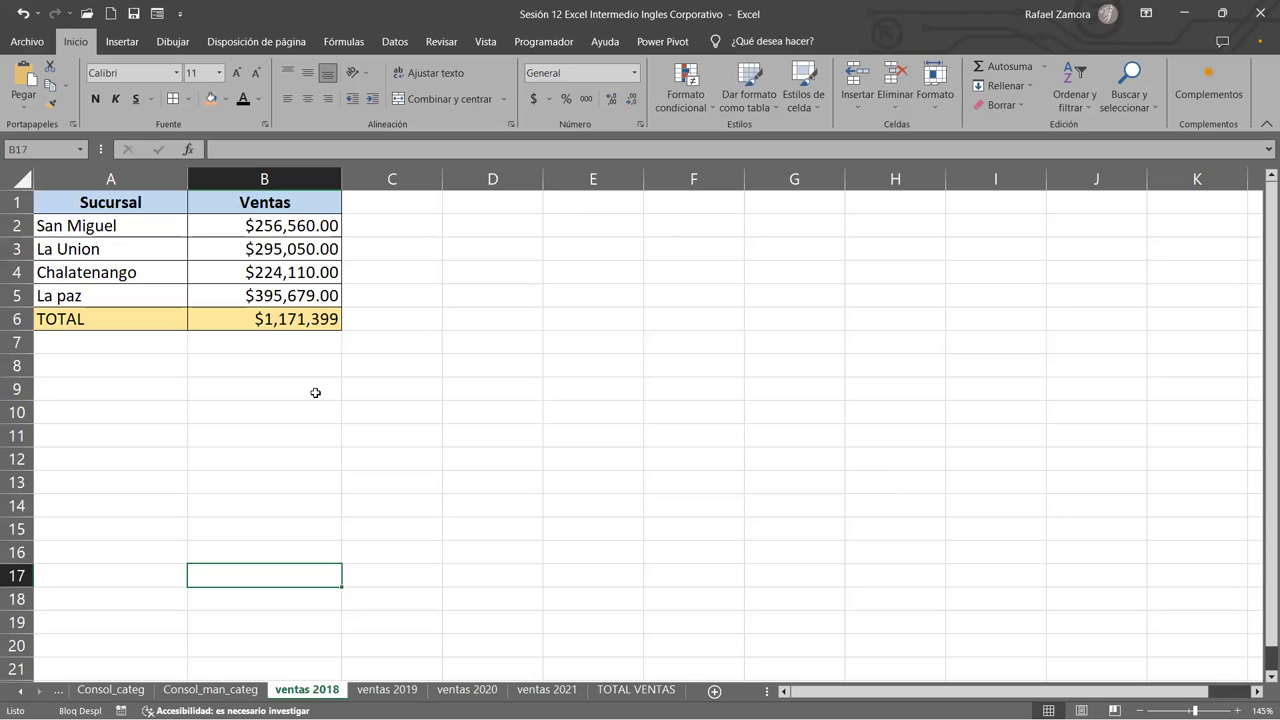
{"action": "key", "text": "ctrl+Page_Down"}
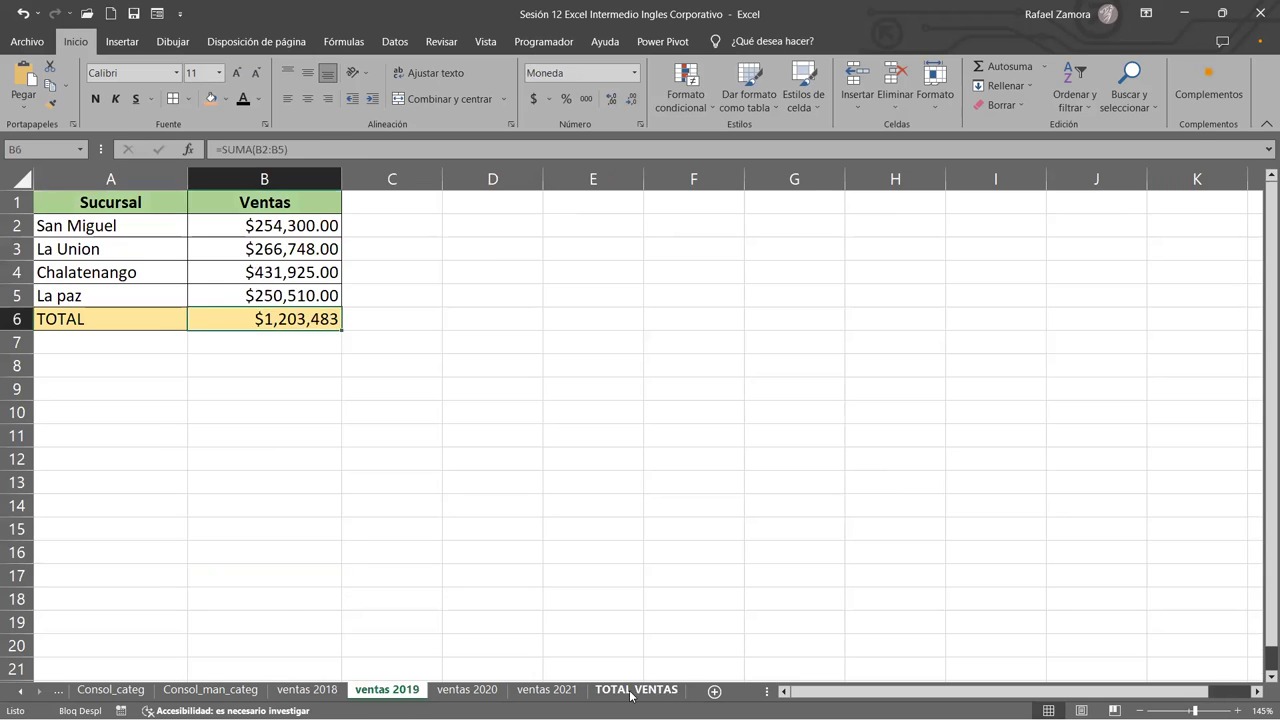
{"action": "key", "text": "ctrl+Page_Down"}
{"action": "key", "text": "ctrl+Page_Down"}
{"action": "key", "text": "ctrl+Page_Down"}
Enter =SUMA('ventas 2018:ventas 2021'!B6) in D6, giving 5276407.
{"action": "left_click", "coordinate": [535, 329]}
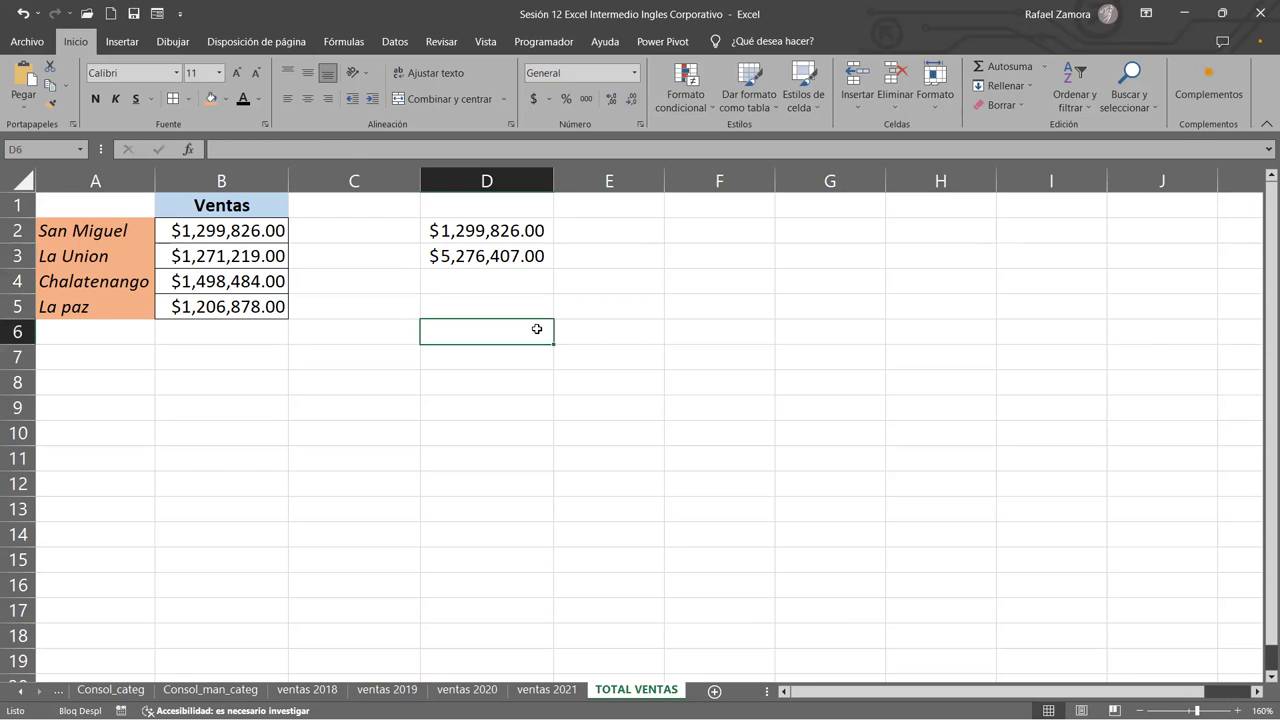
{"action": "type", "text": "("}
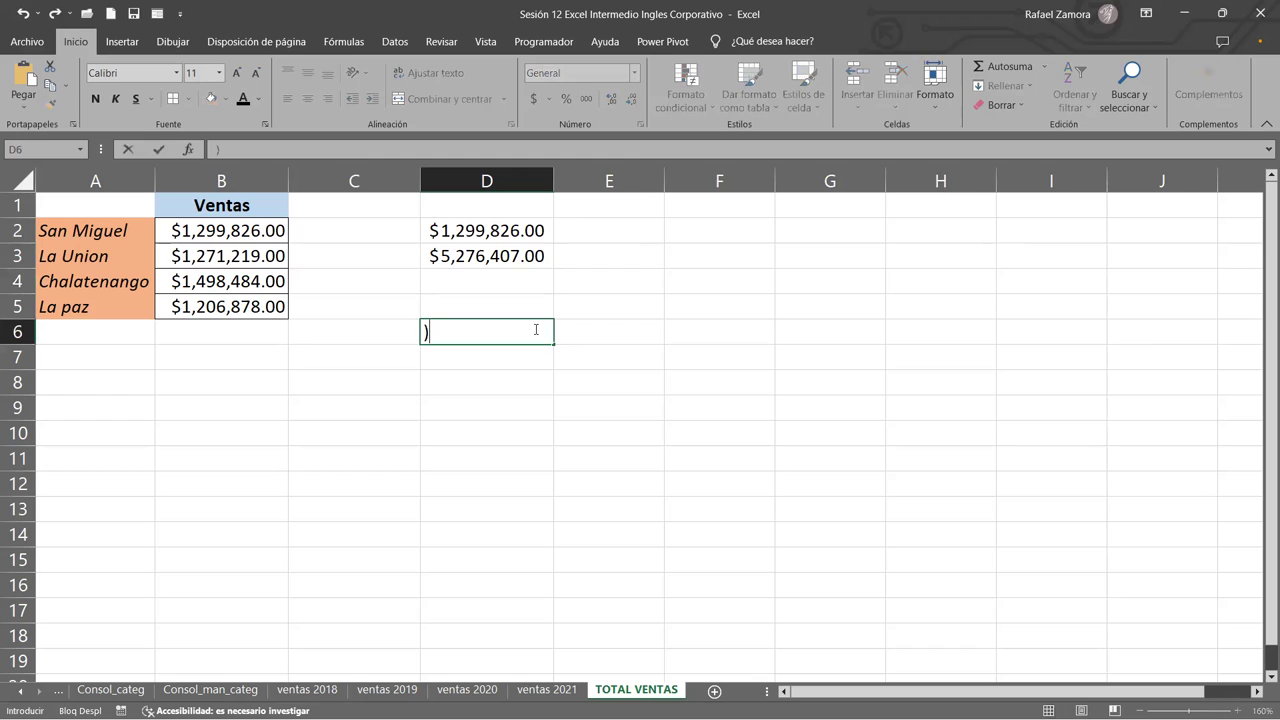
{"action": "key", "text": "BackSpace"}
{"action": "type", "text": "=sum"}
{"action": "key", "text": "Tab"}
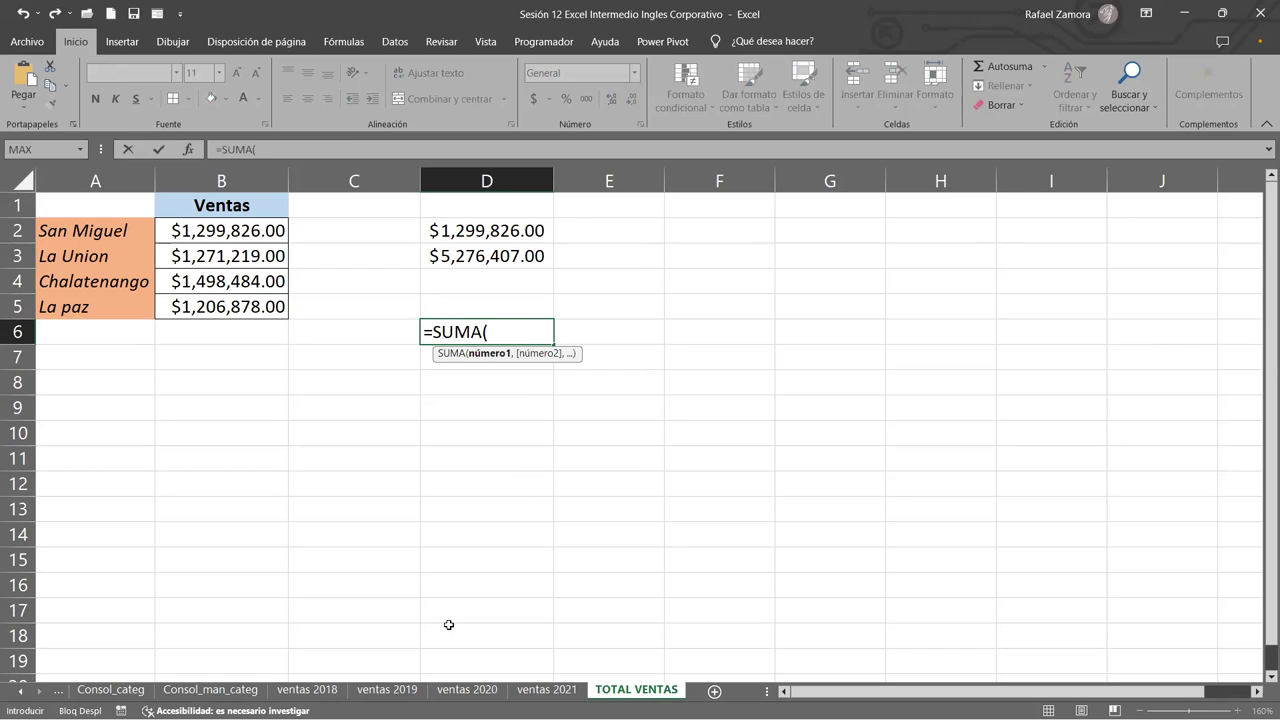
{"action": "left_click", "coordinate": [305, 690]}
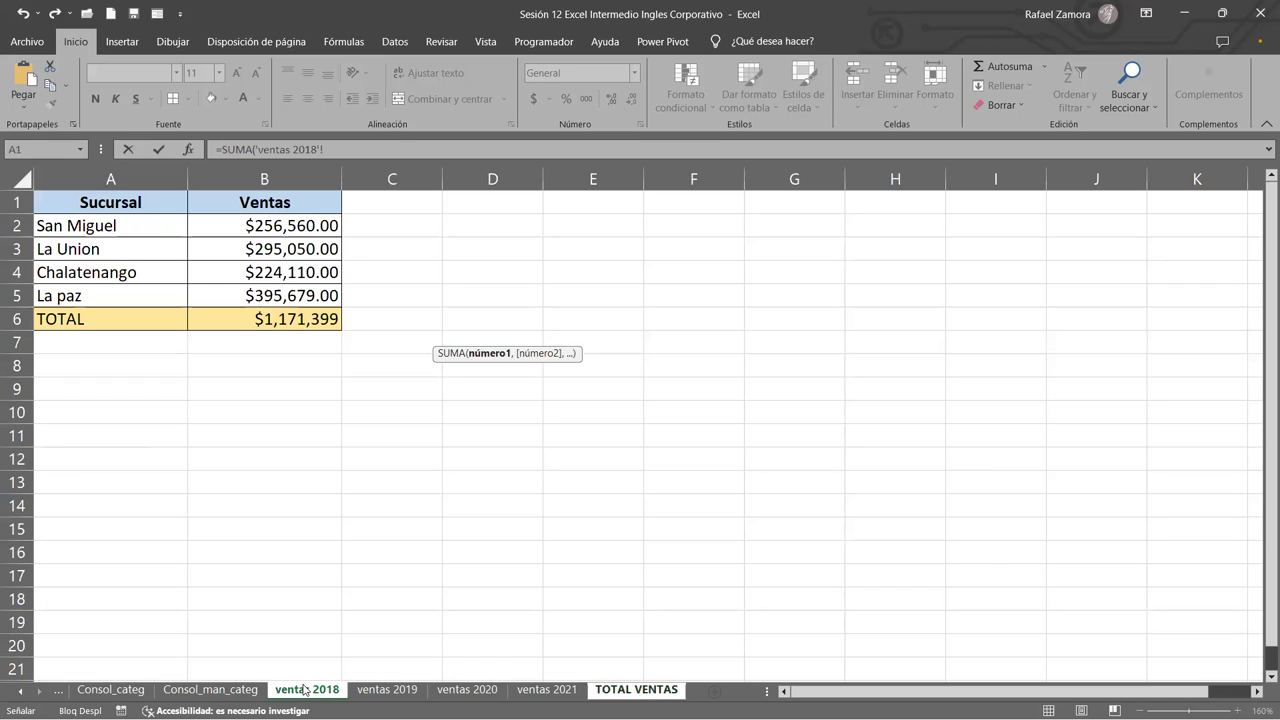
{"action": "left_click", "coordinate": [304, 318]}
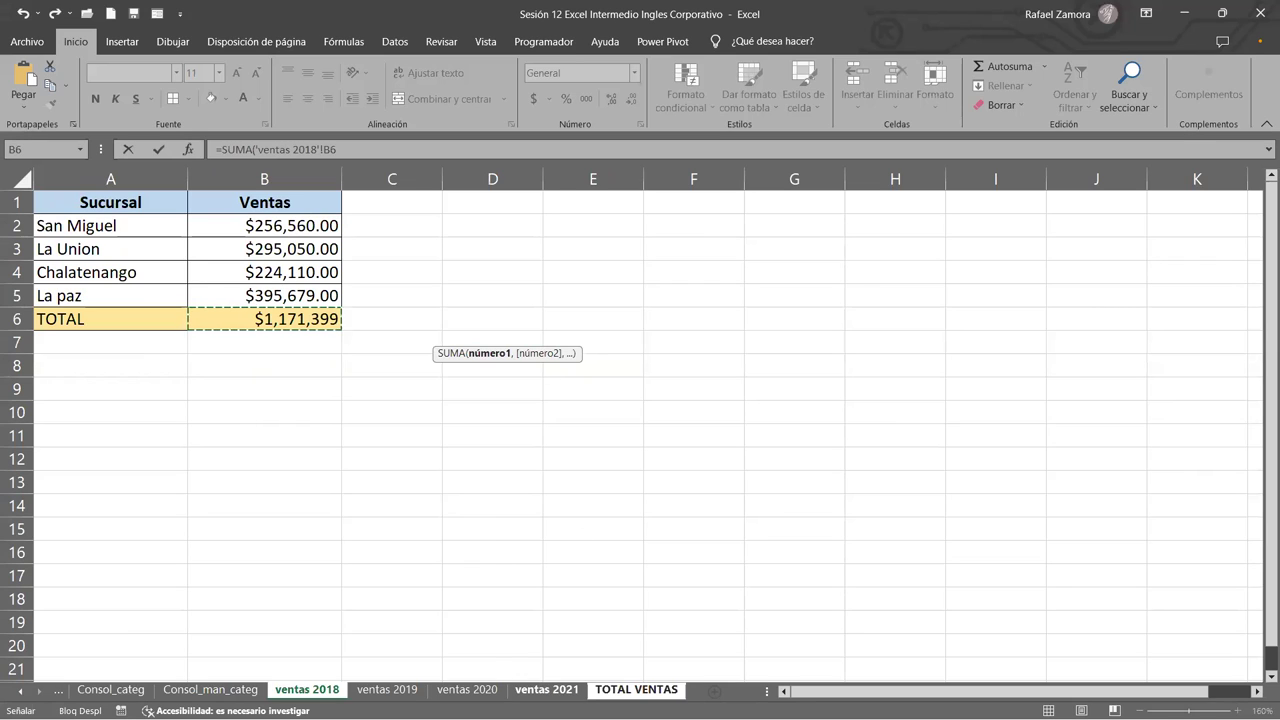
{"action": "left_click", "coordinate": [546, 689], "text": "shift"}
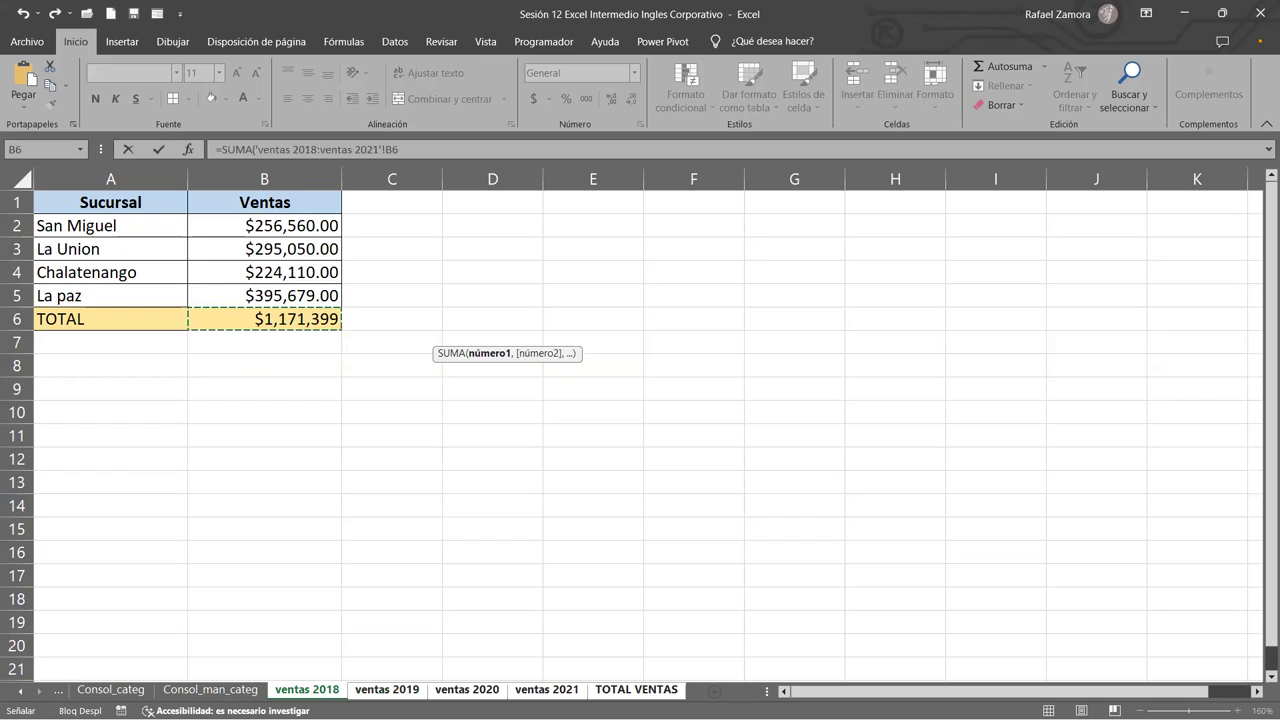
{"action": "key", "text": "Return"}
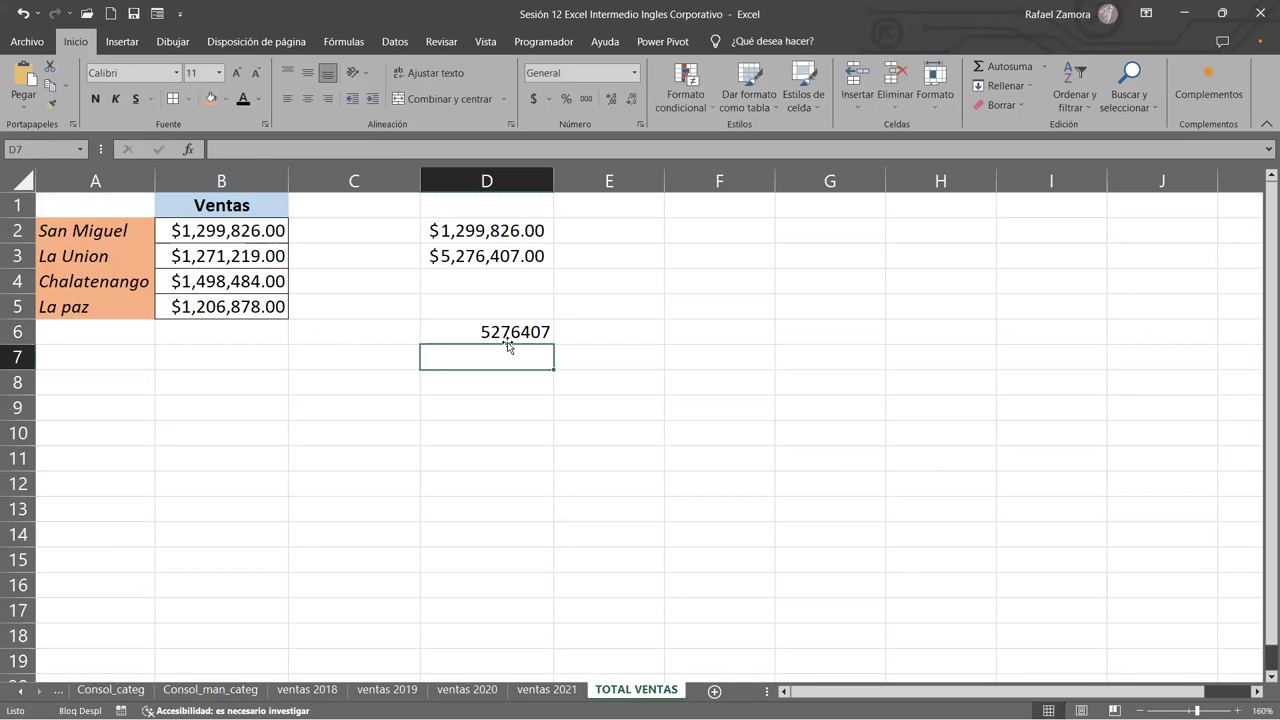
Give D6 Accounting format ($5,276,407.00), then compare with D3's formula.
{"action": "left_click", "coordinate": [509, 333]}
{"action": "left_click", "coordinate": [535, 98]}
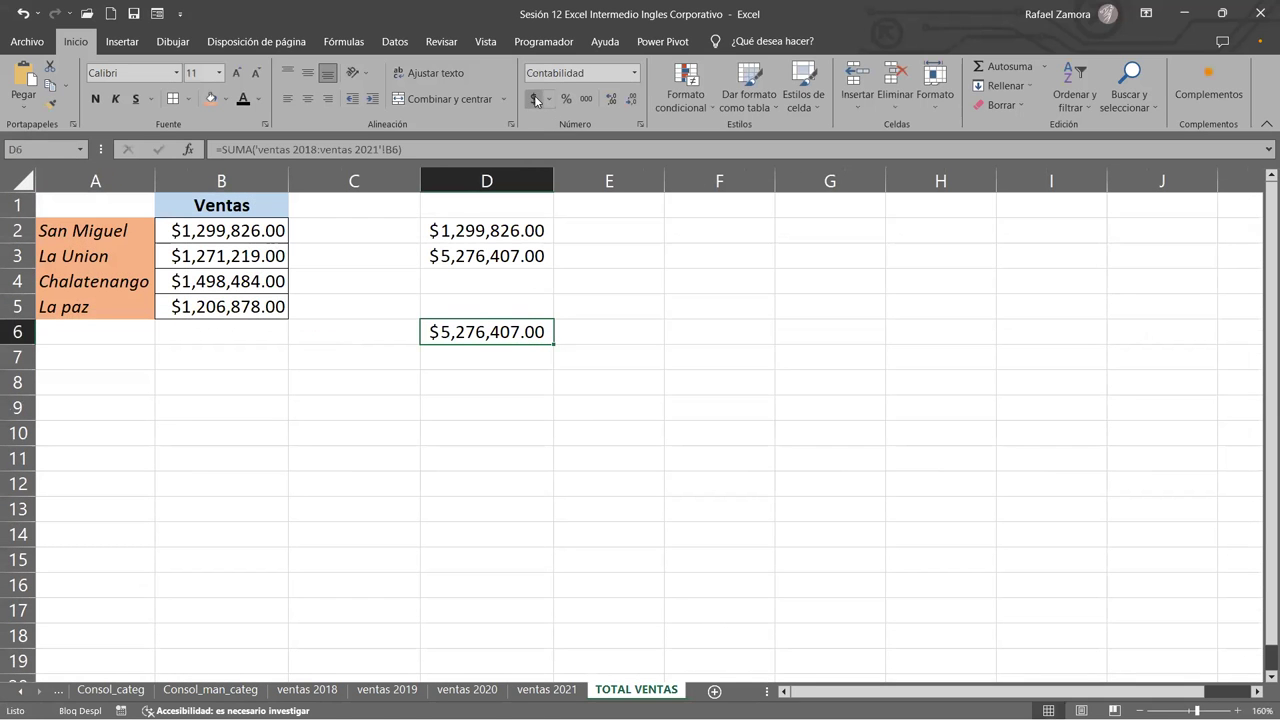
{"action": "left_click", "coordinate": [480, 254]}
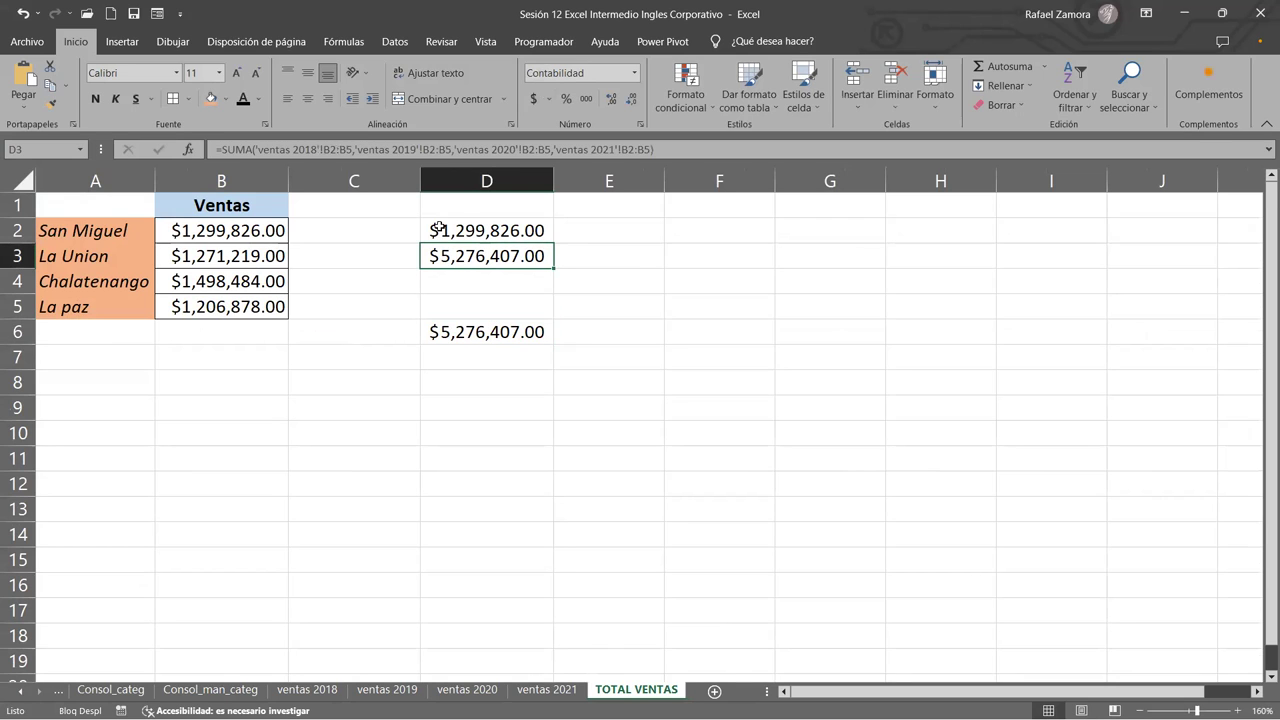
{"action": "double_click", "coordinate": [460, 253]}
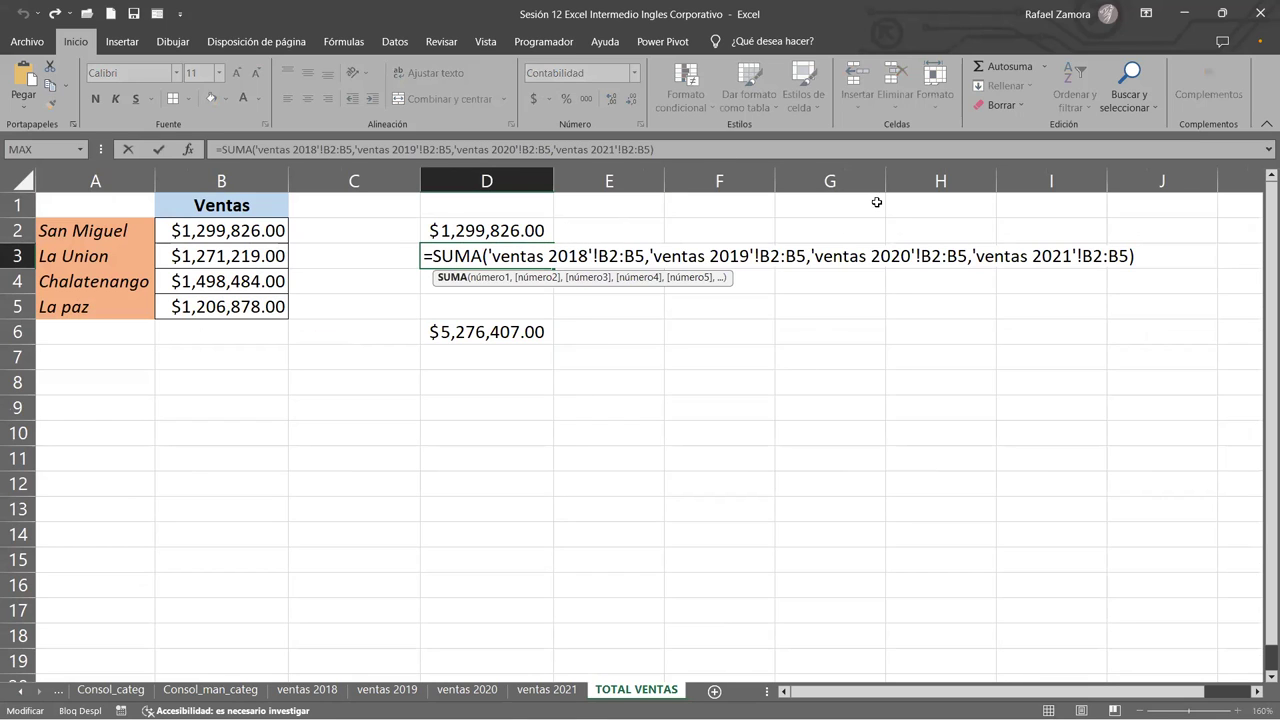
{"action": "key", "text": "Escape"}
{"action": "left_click", "coordinate": [527, 331]}
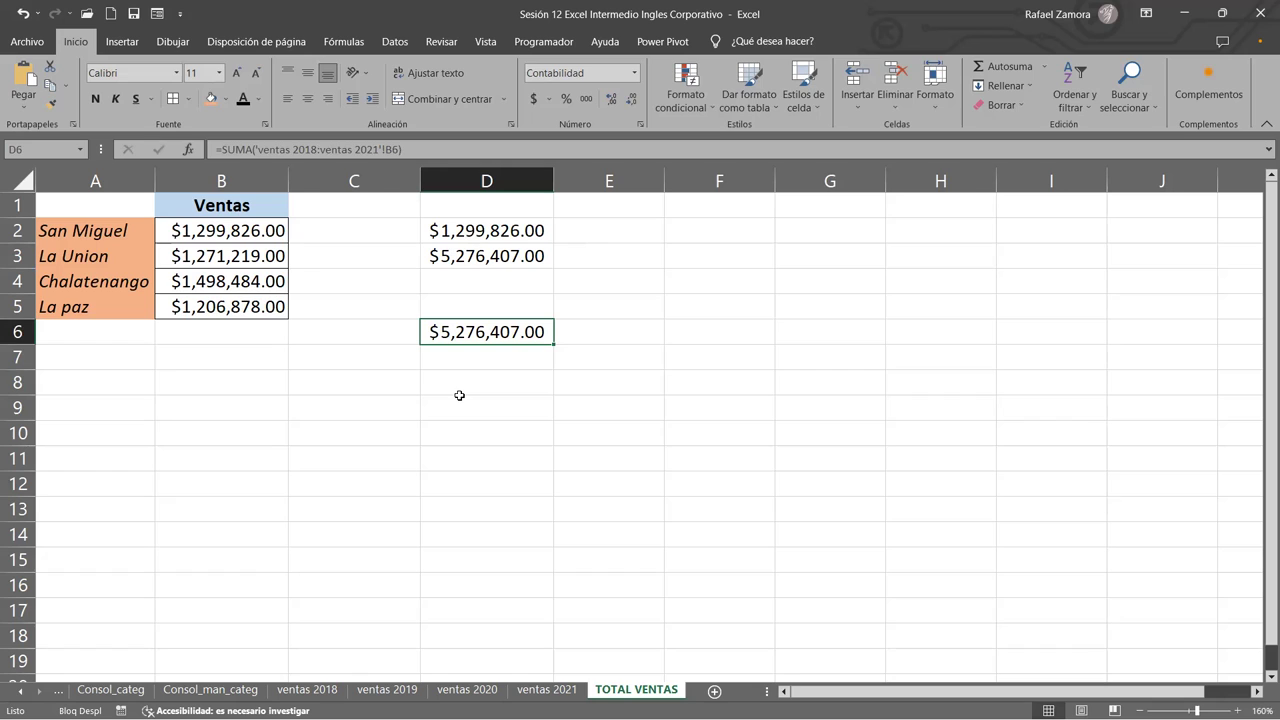
Enter =SUMA('ventas 2018:ventas 2021'!B5) in D7, fixing the sheet names to include spaces.
{"action": "left_click", "coordinate": [491, 357]}
{"action": "type", "text": "="}
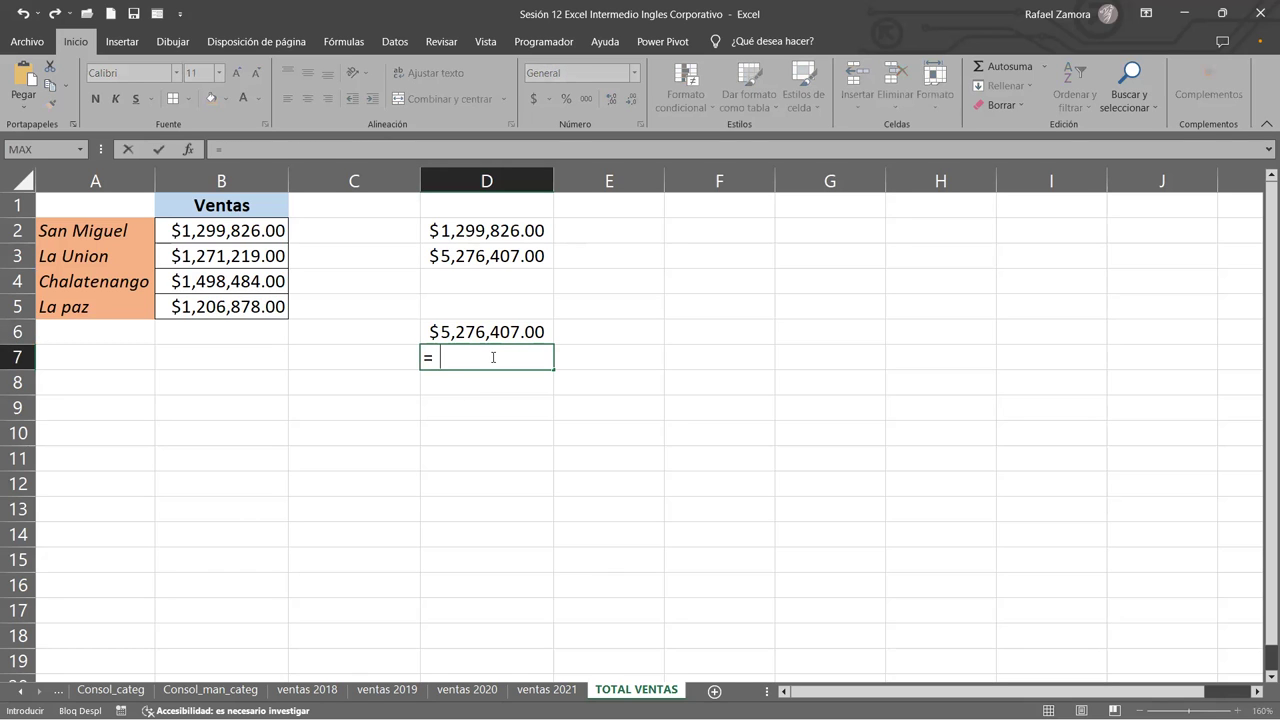
{"action": "type", "text": "SUMA("}
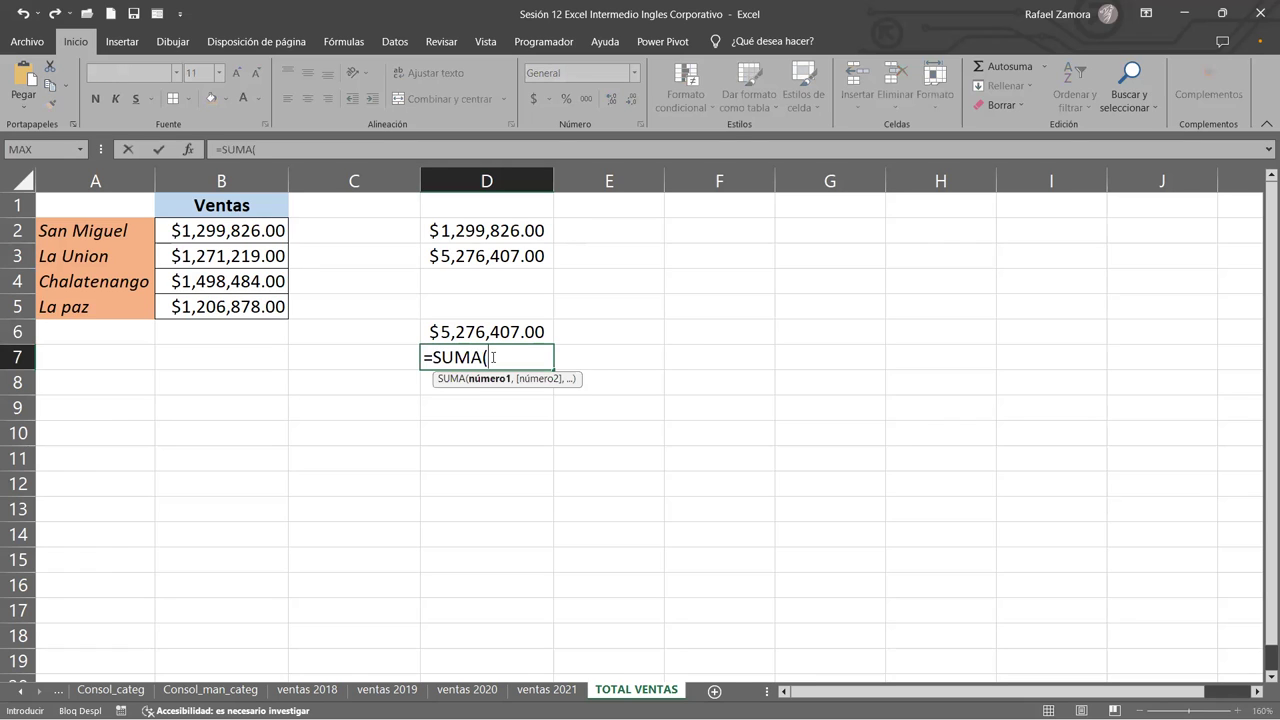
{"action": "type", "text": "'"}
{"action": "type", "text": "ventas2018:"}
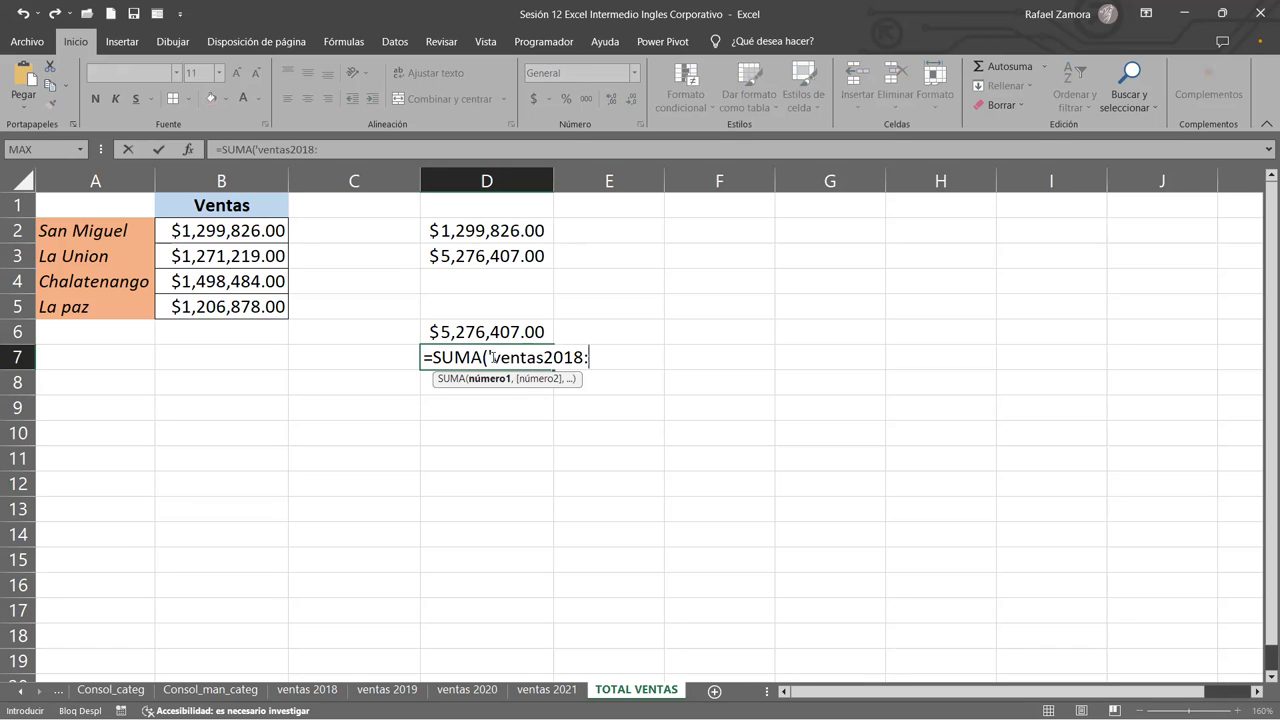
{"action": "type", "text": "ventas20"}
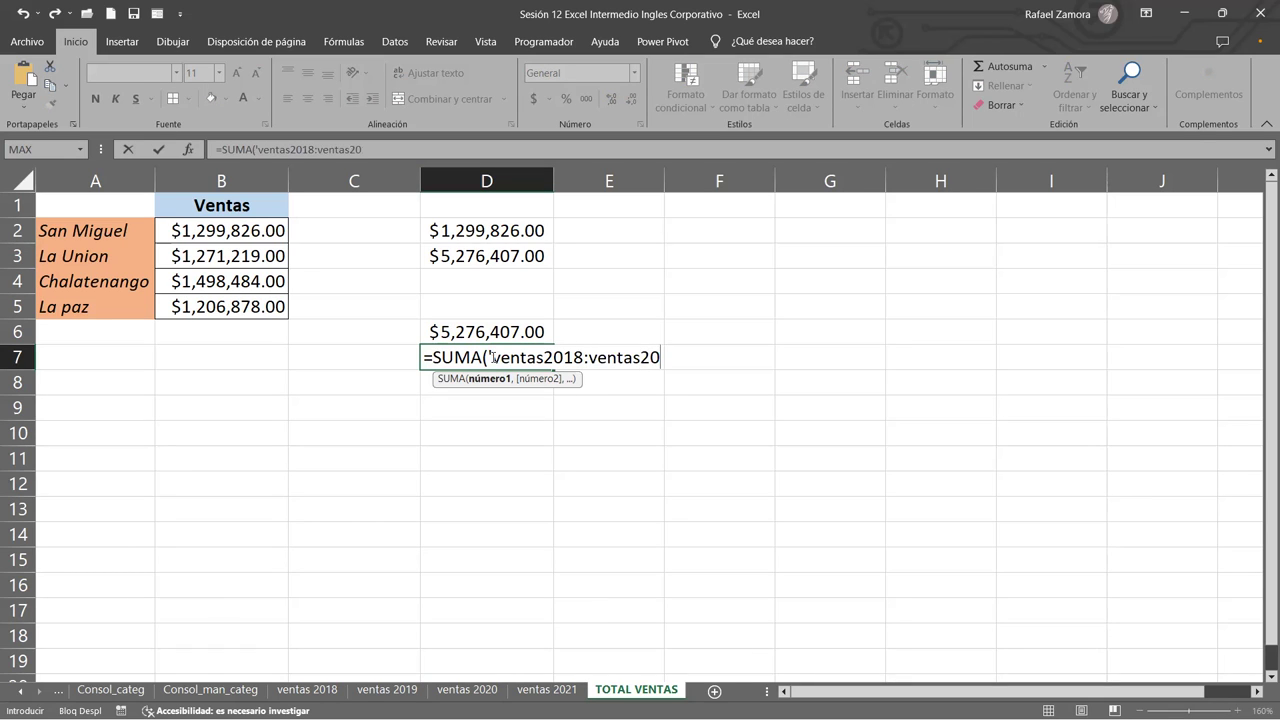
{"action": "type", "text": "21"}
{"action": "left_click", "coordinate": [639, 358]}
{"action": "left_click", "coordinate": [546, 358]}
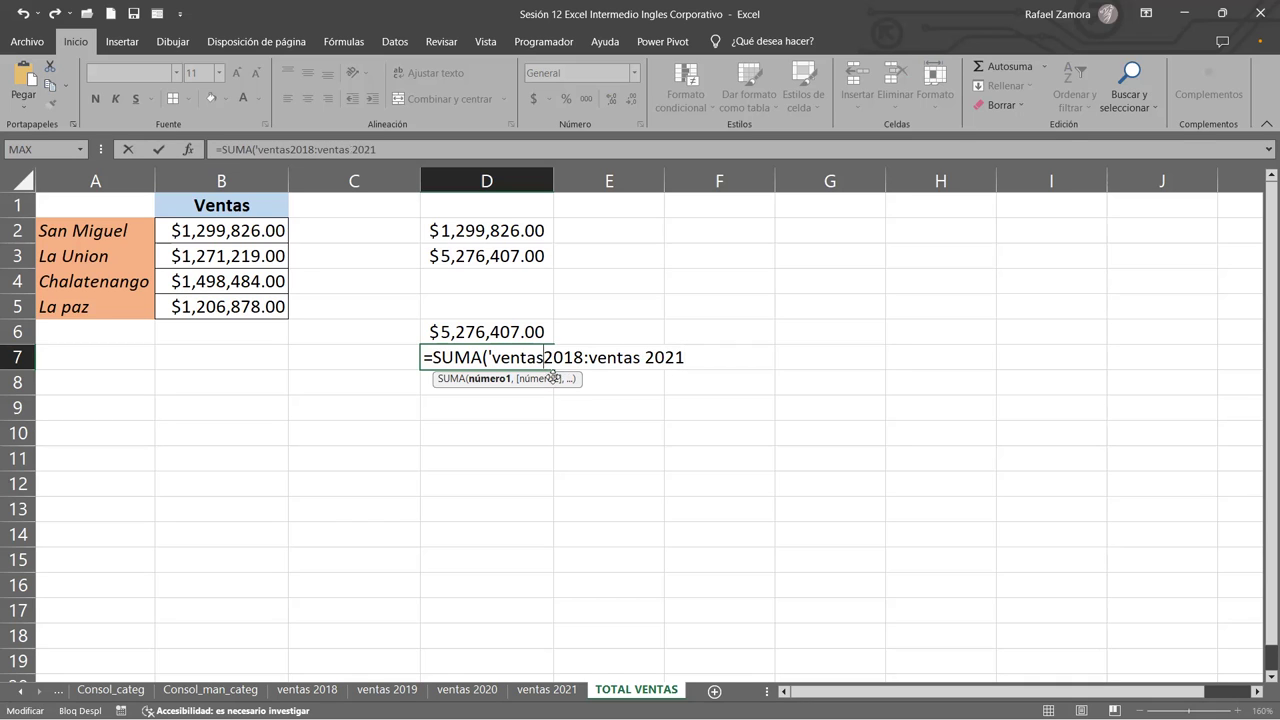
{"action": "left_click", "coordinate": [700, 357]}
{"action": "type", "text": "'"}
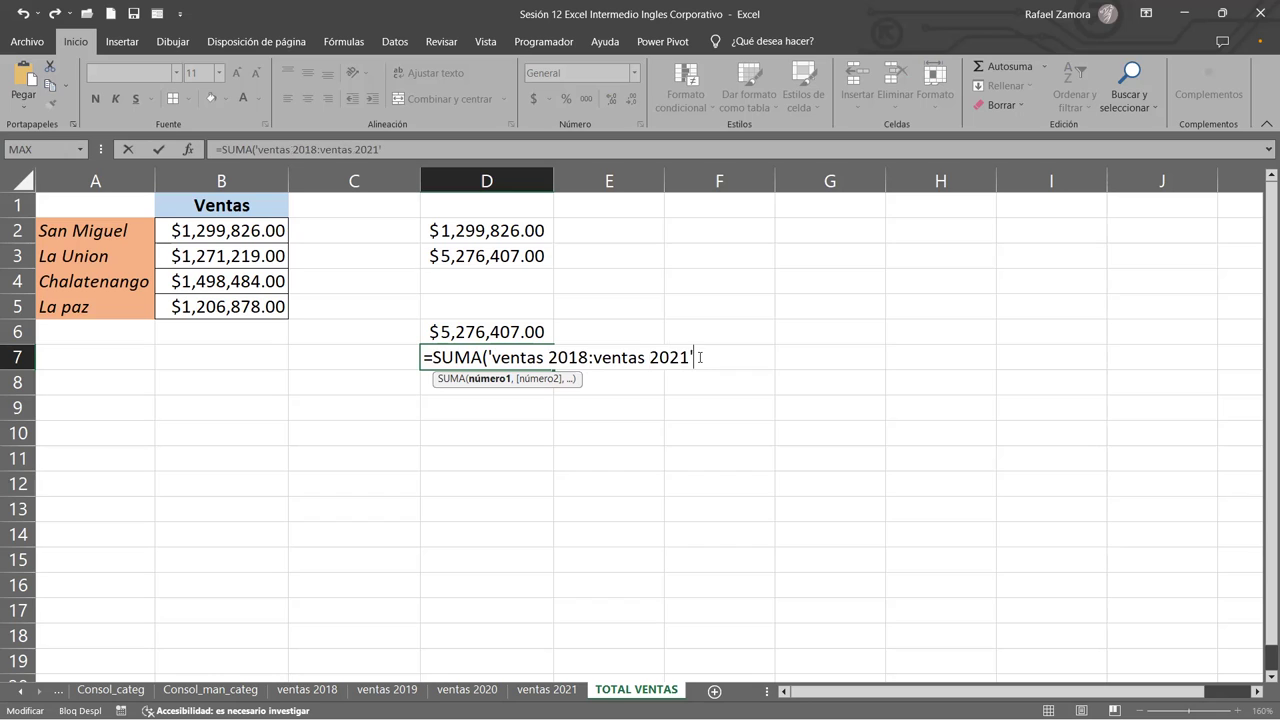
{"action": "type", "text": "!"}
{"action": "type", "text": "B"}
{"action": "type", "text": "5)"}
{"action": "key", "text": "Return"}
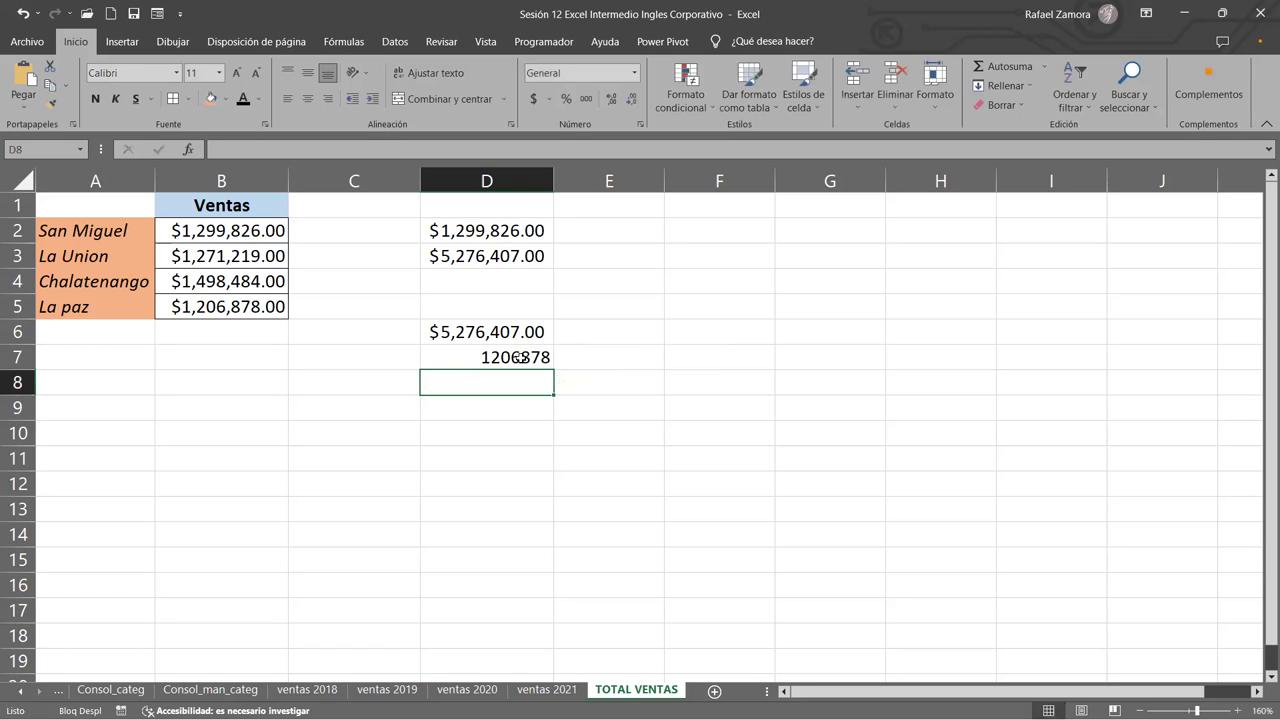
Change D7's reference from B5 to B6 and apply Accounting format, showing $5,276,407.00.
{"action": "left_click", "coordinate": [522, 352]}
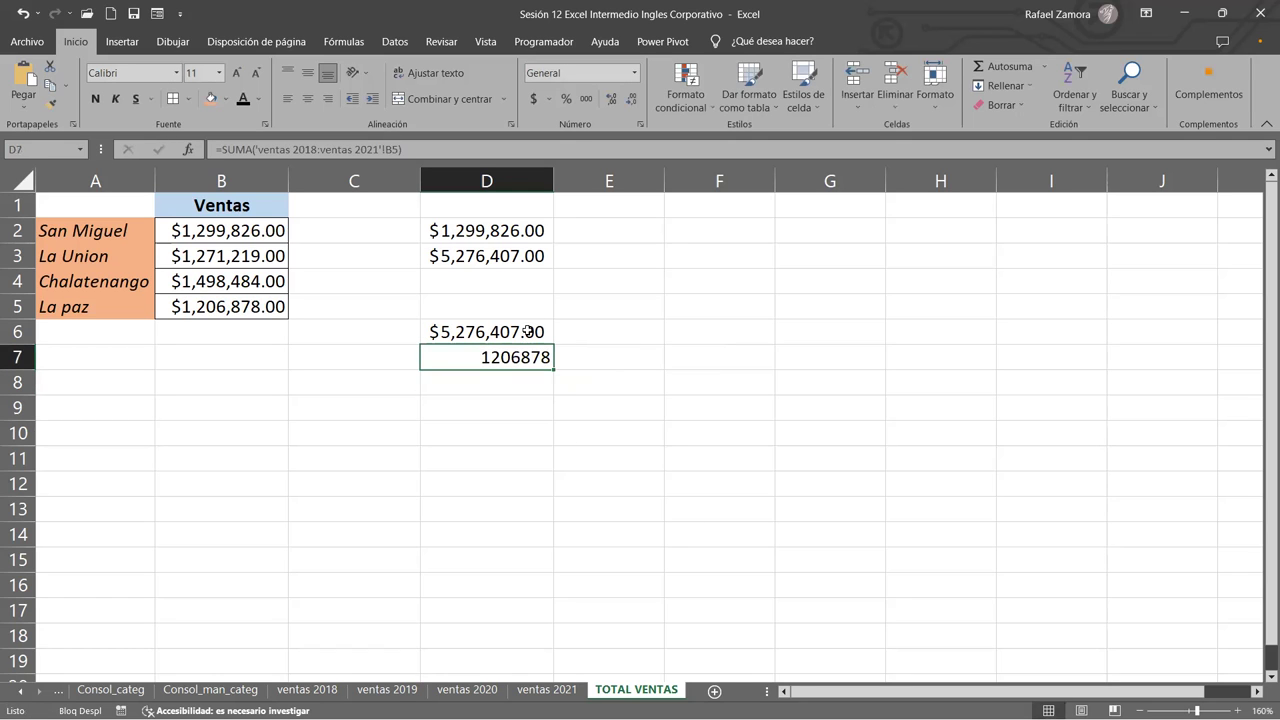
{"action": "double_click", "coordinate": [527, 330]}
{"action": "key", "text": "ctrl+Return"}
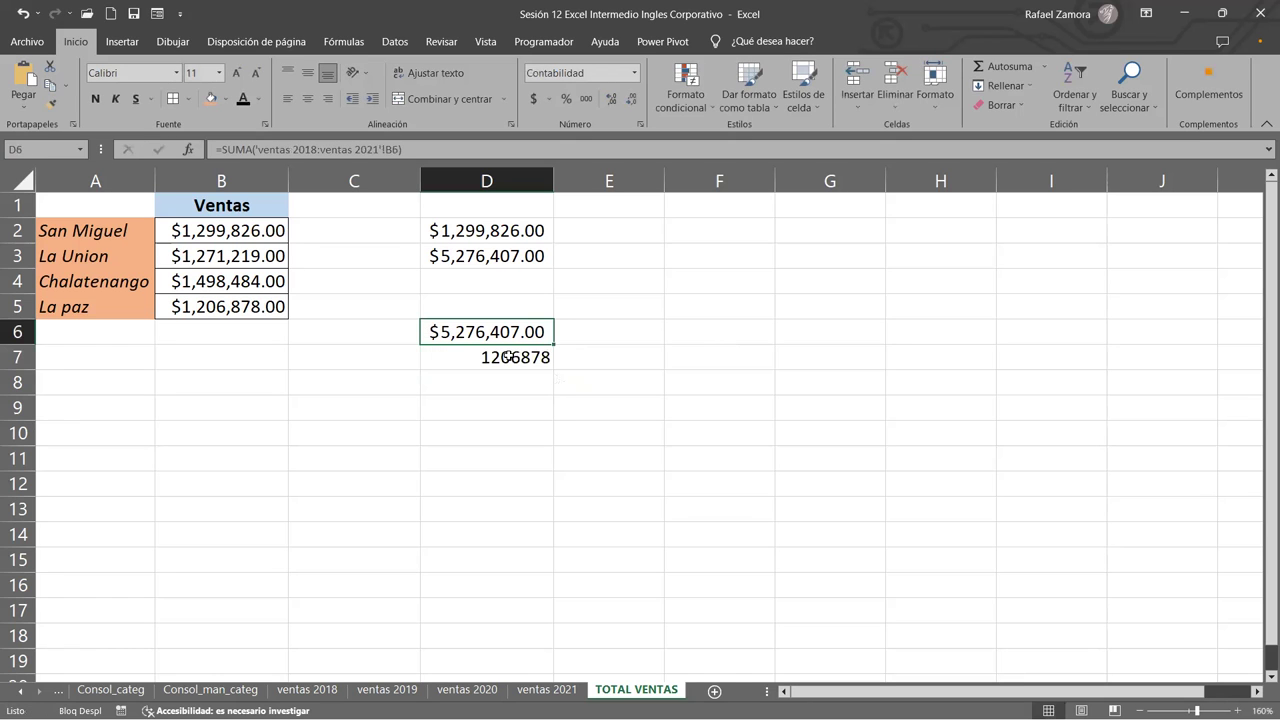
{"action": "left_click", "coordinate": [500, 357]}
{"action": "key", "text": "F2"}
{"action": "key", "text": "BackSpace"}
{"action": "type", "text": "6"}
{"action": "key", "text": "Return"}
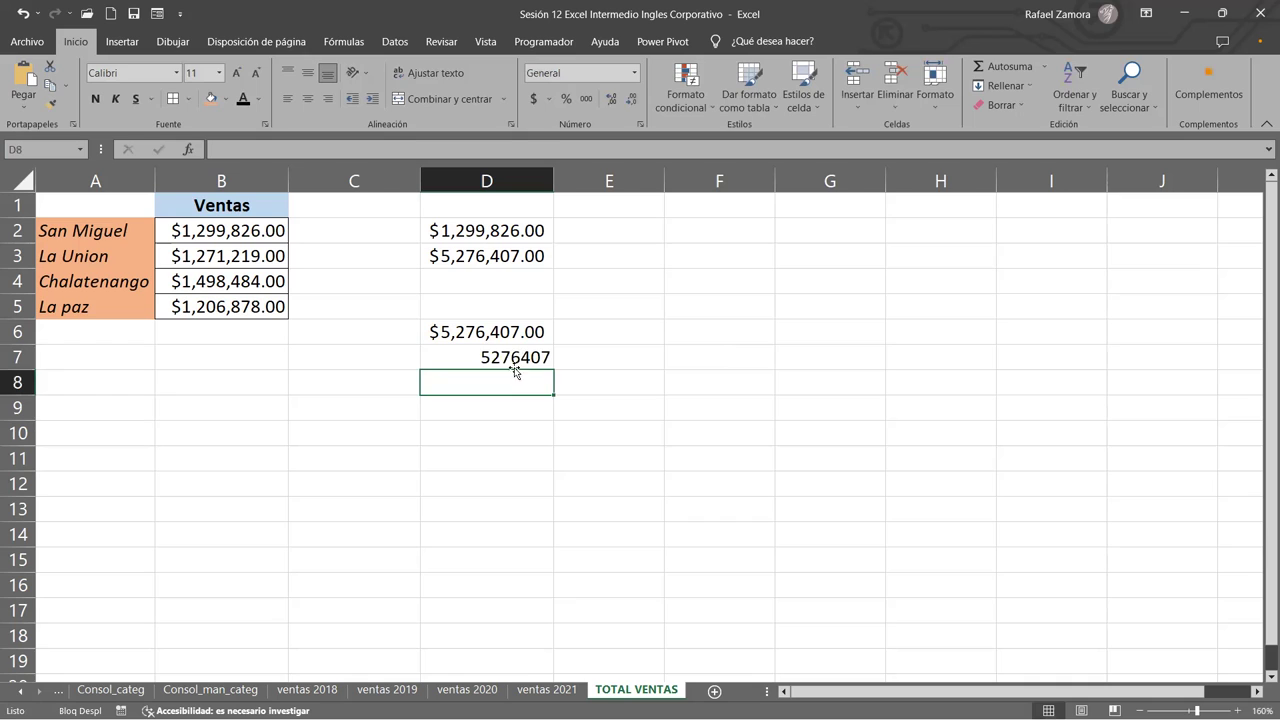
{"action": "left_click", "coordinate": [510, 362]}
{"action": "left_click", "coordinate": [530, 100]}
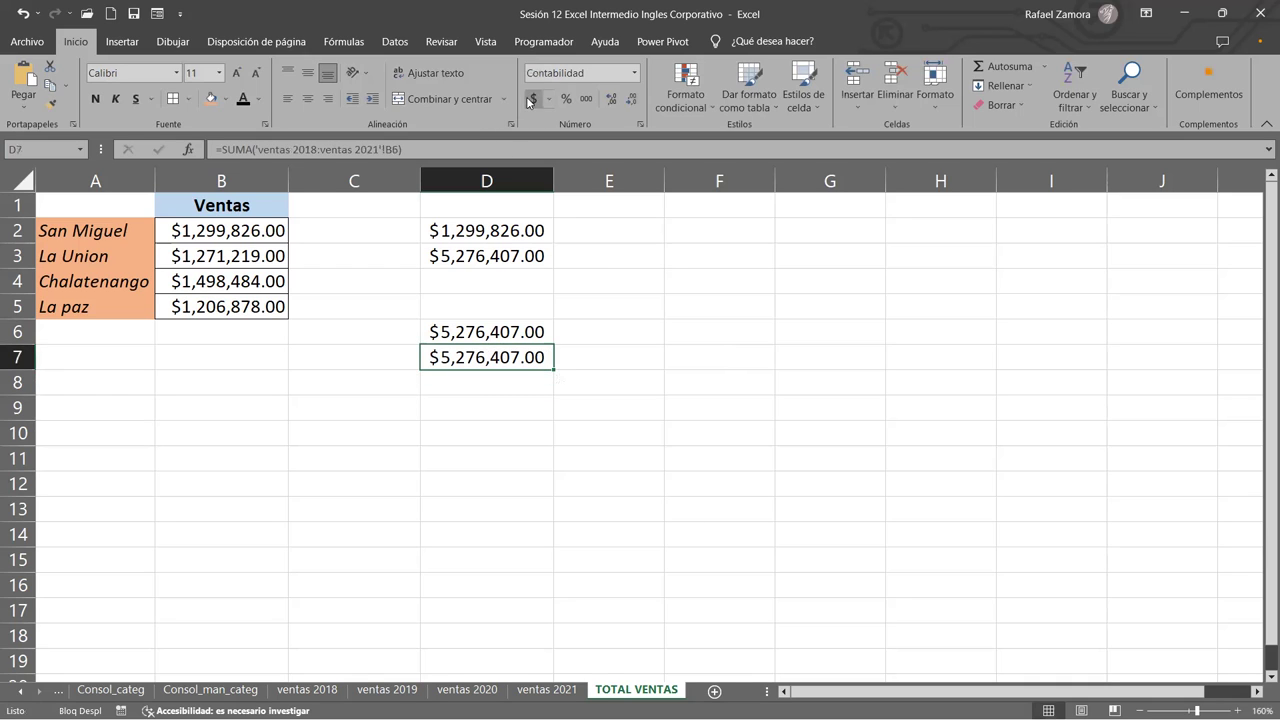
{"action": "left_click", "coordinate": [654, 453]}
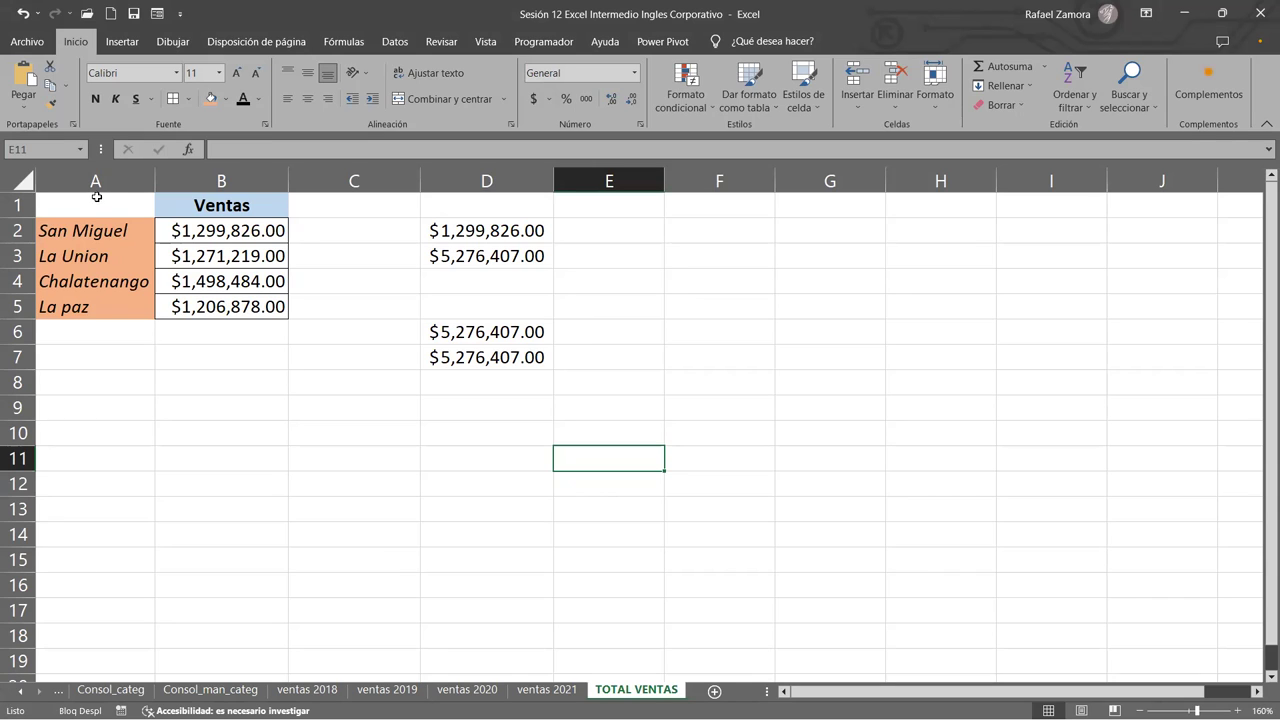
{"action": "left_click_drag", "start_coordinate": [96, 197], "coordinate": [201, 297]}
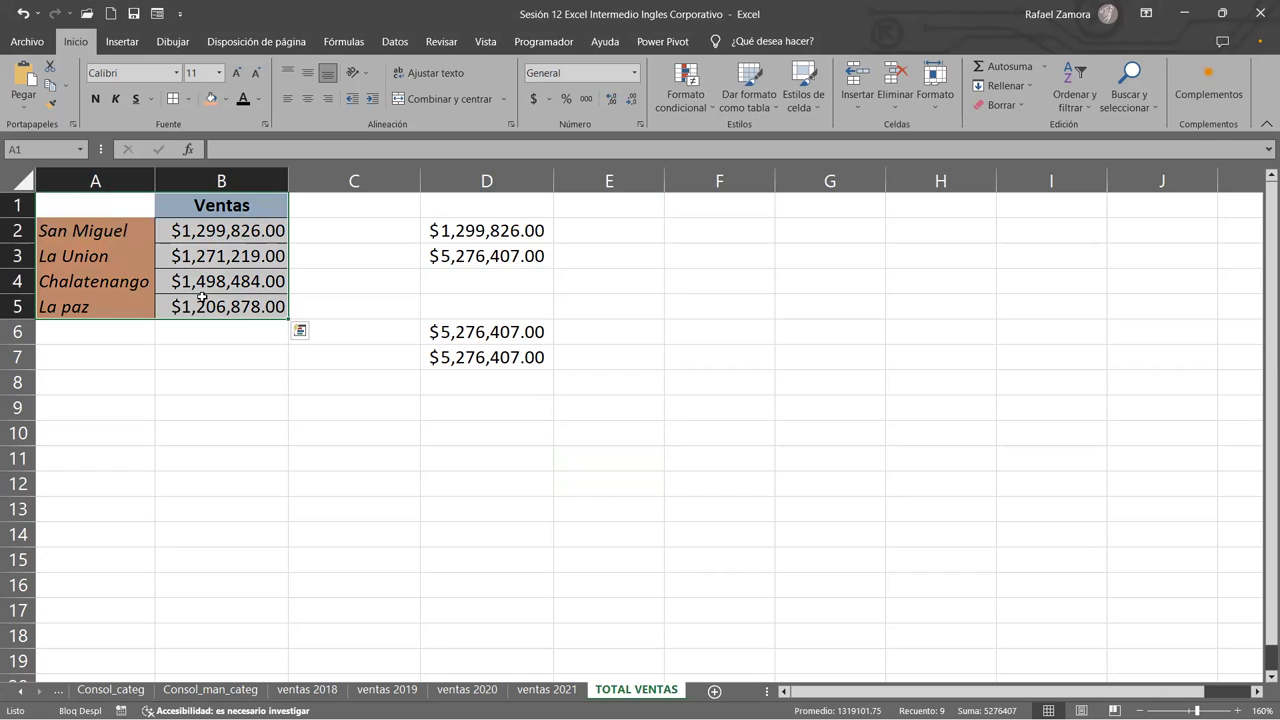
{"action": "left_click", "coordinate": [466, 222]}
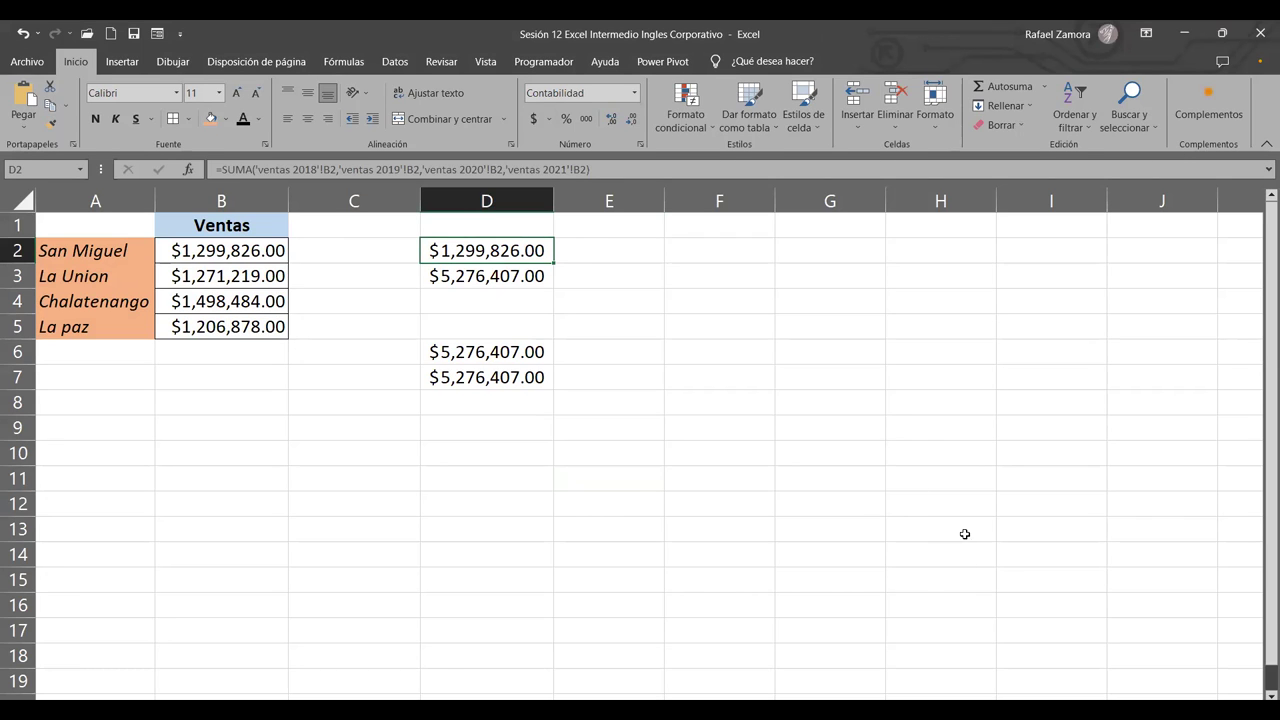
{"action": "left_click", "coordinate": [950, 452]}
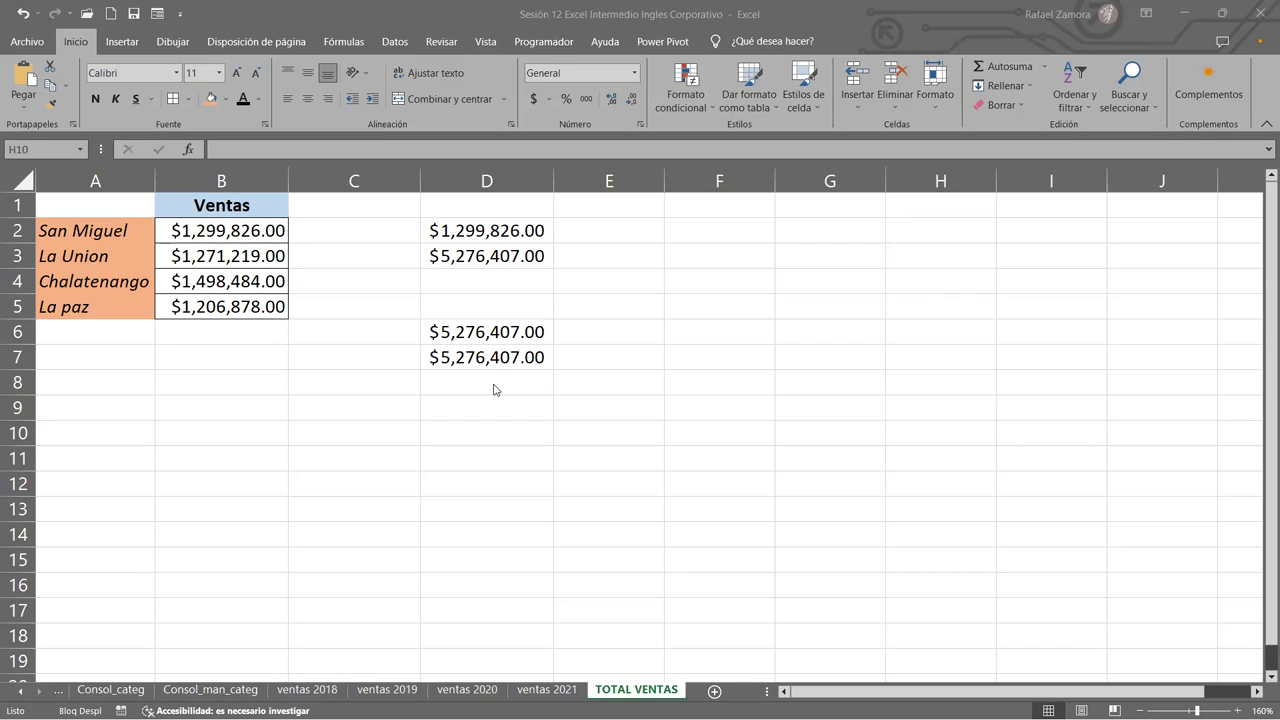
{"action": "left_click", "coordinate": [485, 335]}
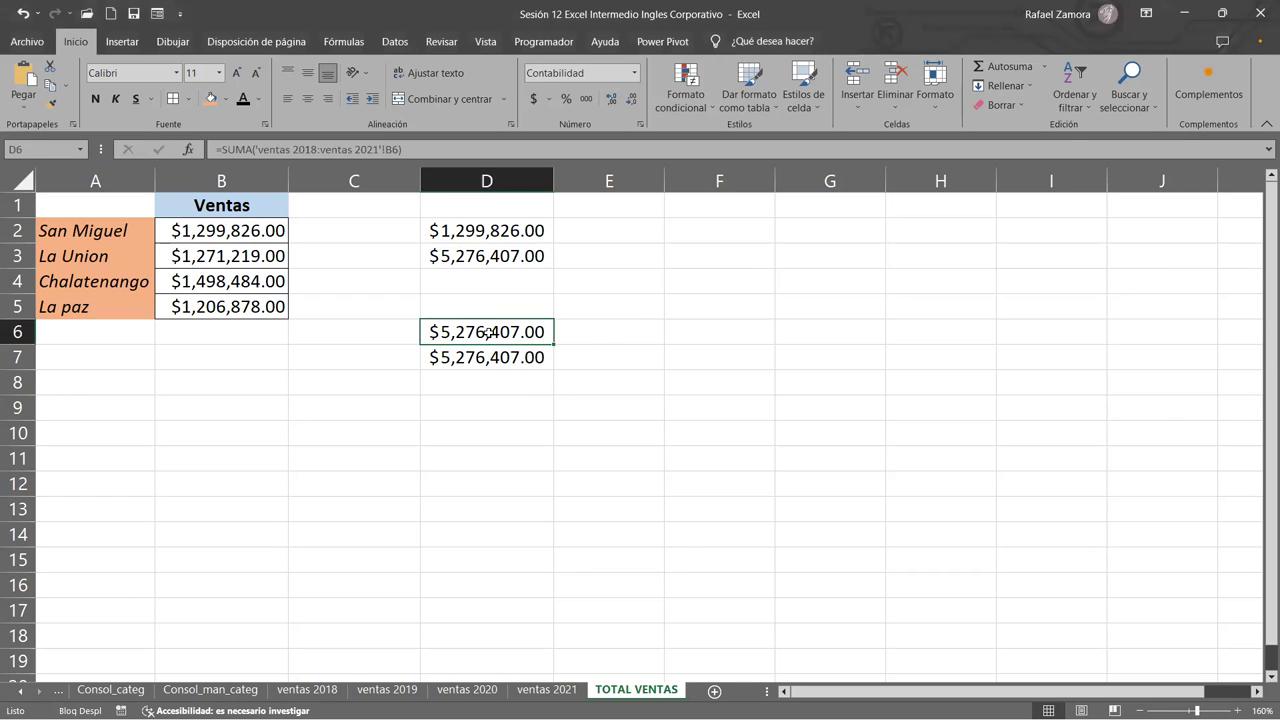
{"action": "double_click", "coordinate": [485, 335]}
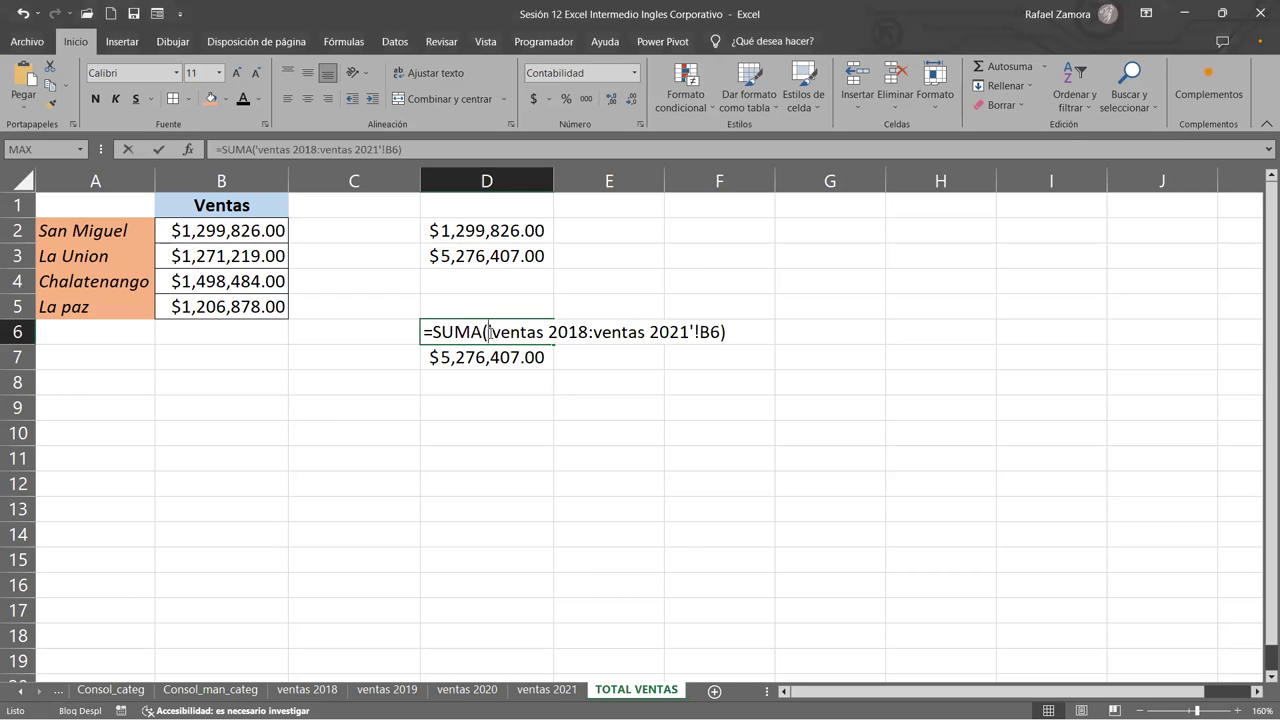
{"action": "left_click", "coordinate": [731, 331]}
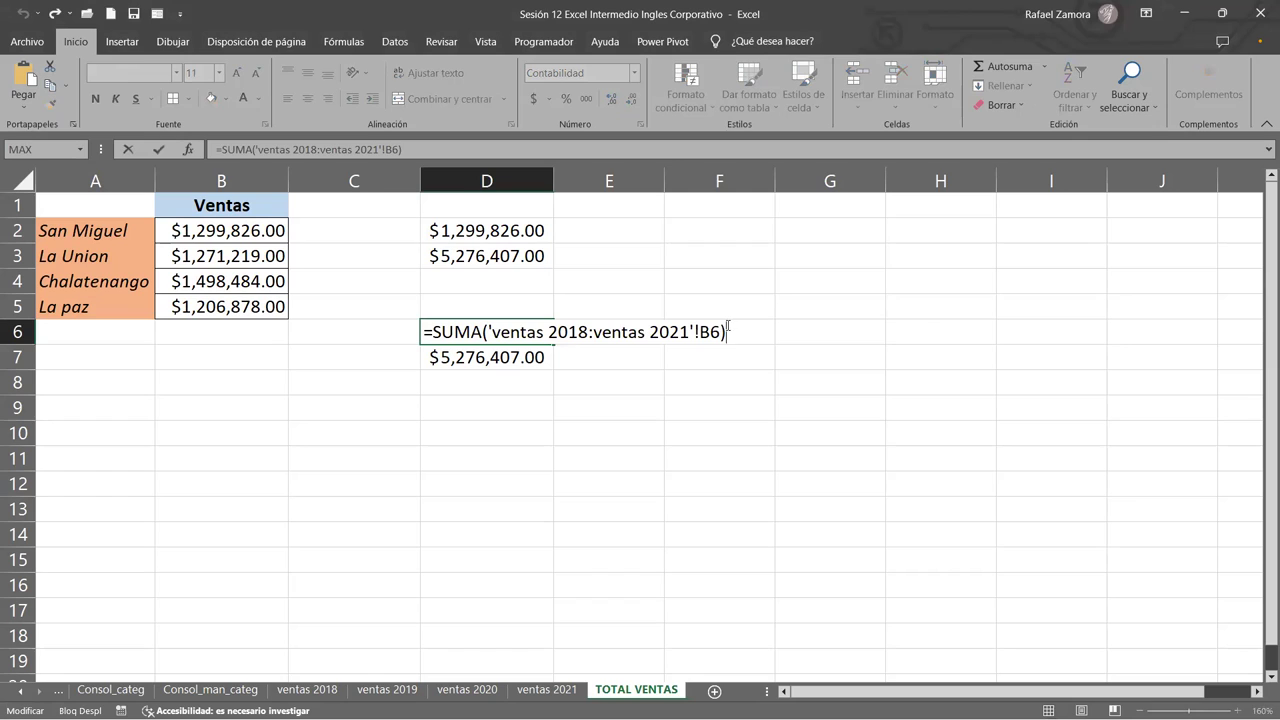
{"action": "key", "text": "ctrl+Return"}
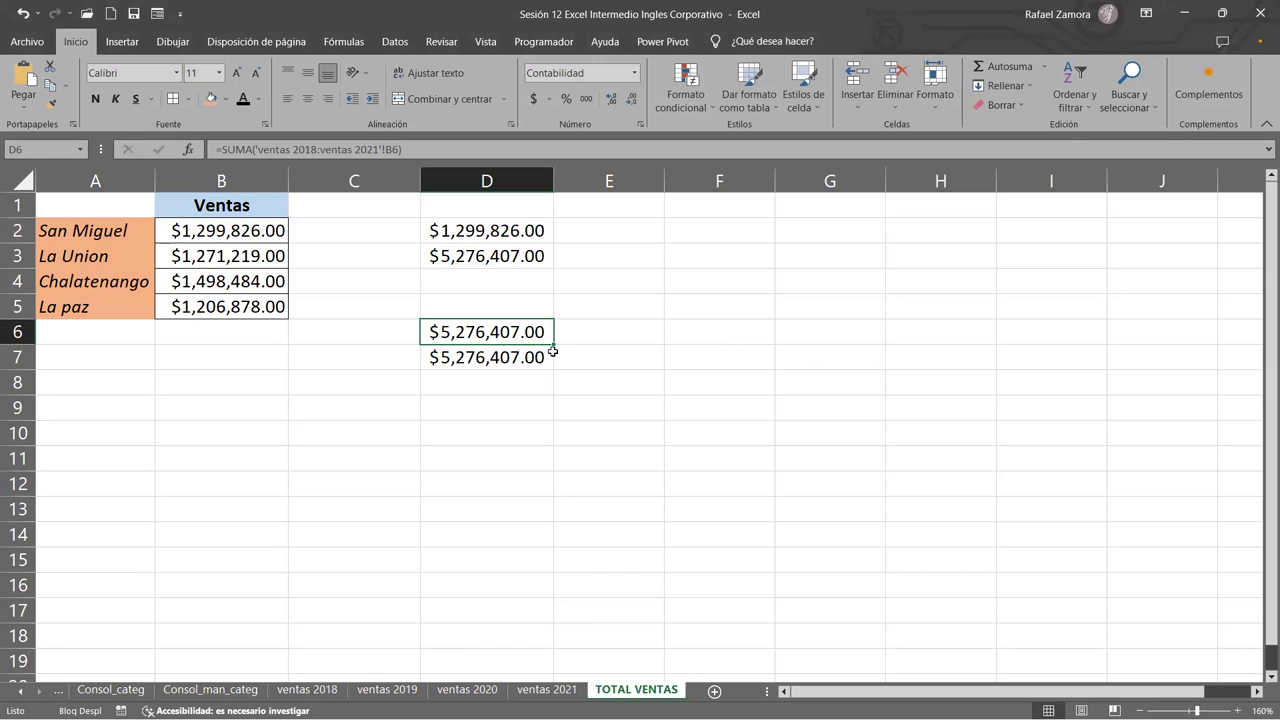
{"action": "left_click", "coordinate": [509, 215]}
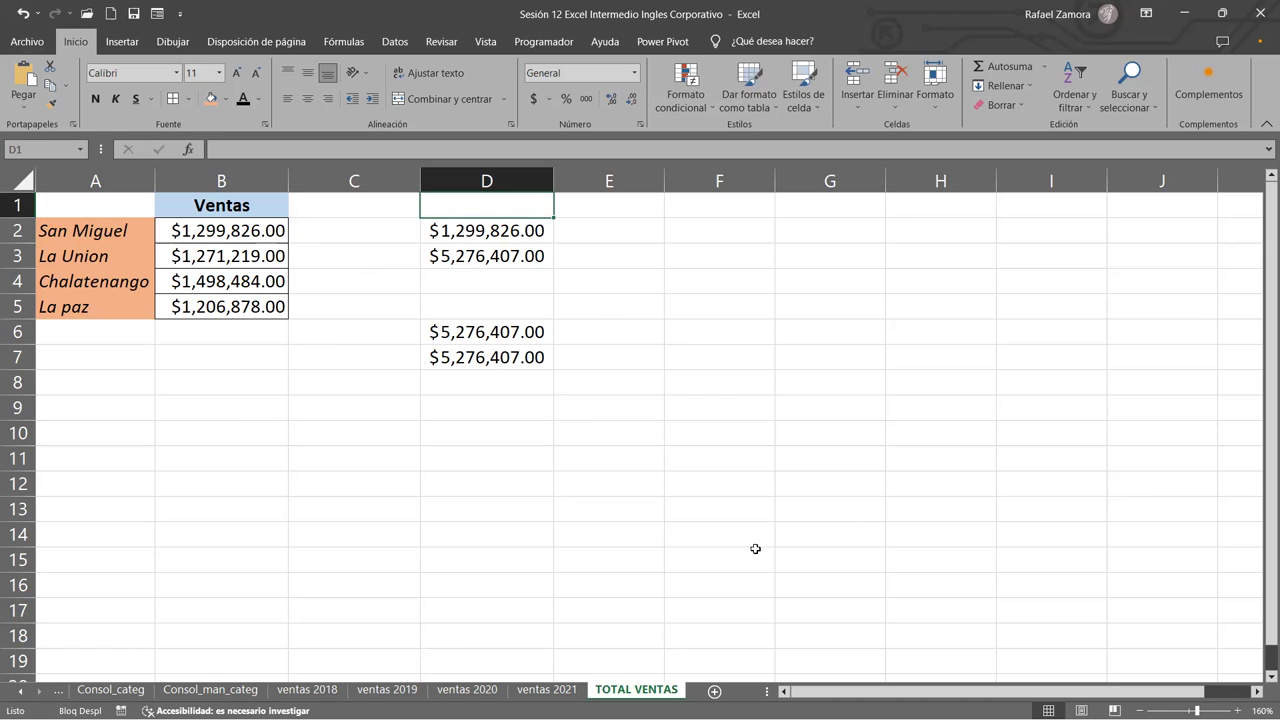
{"action": "left_click", "coordinate": [710, 560]}
{"action": "right_click", "coordinate": [710, 560]}
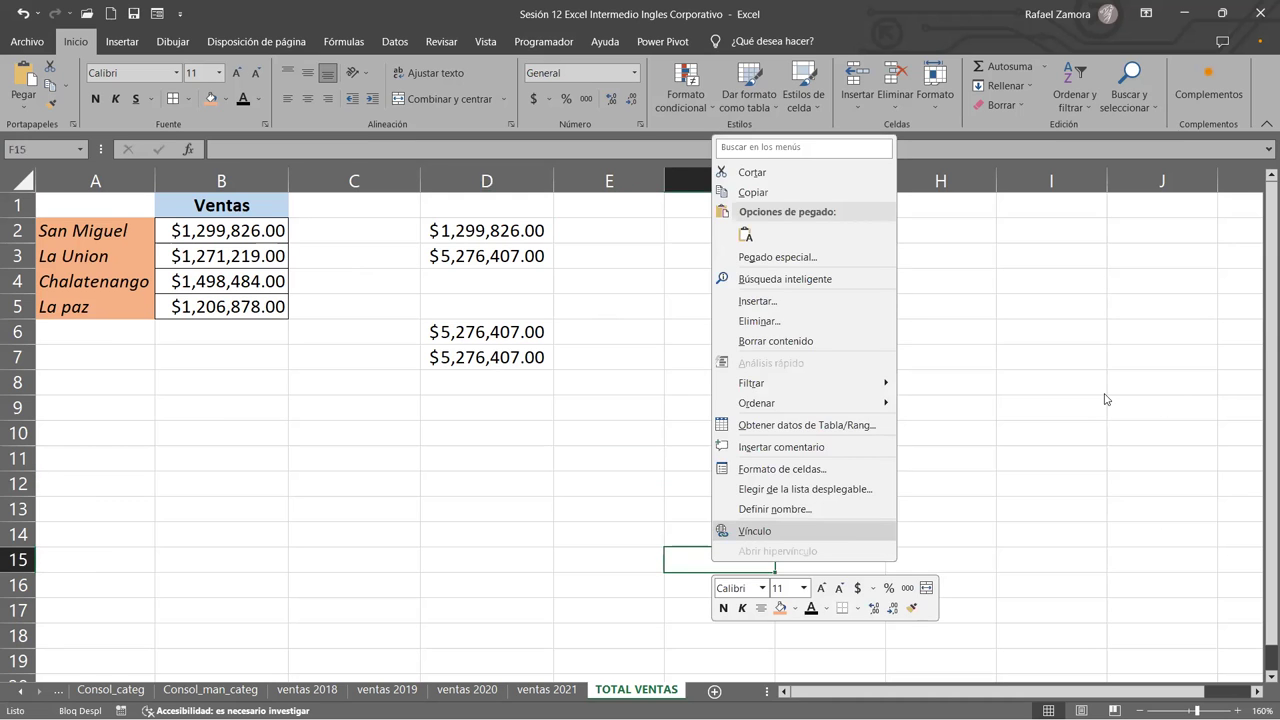
{"action": "key", "text": "Escape"}
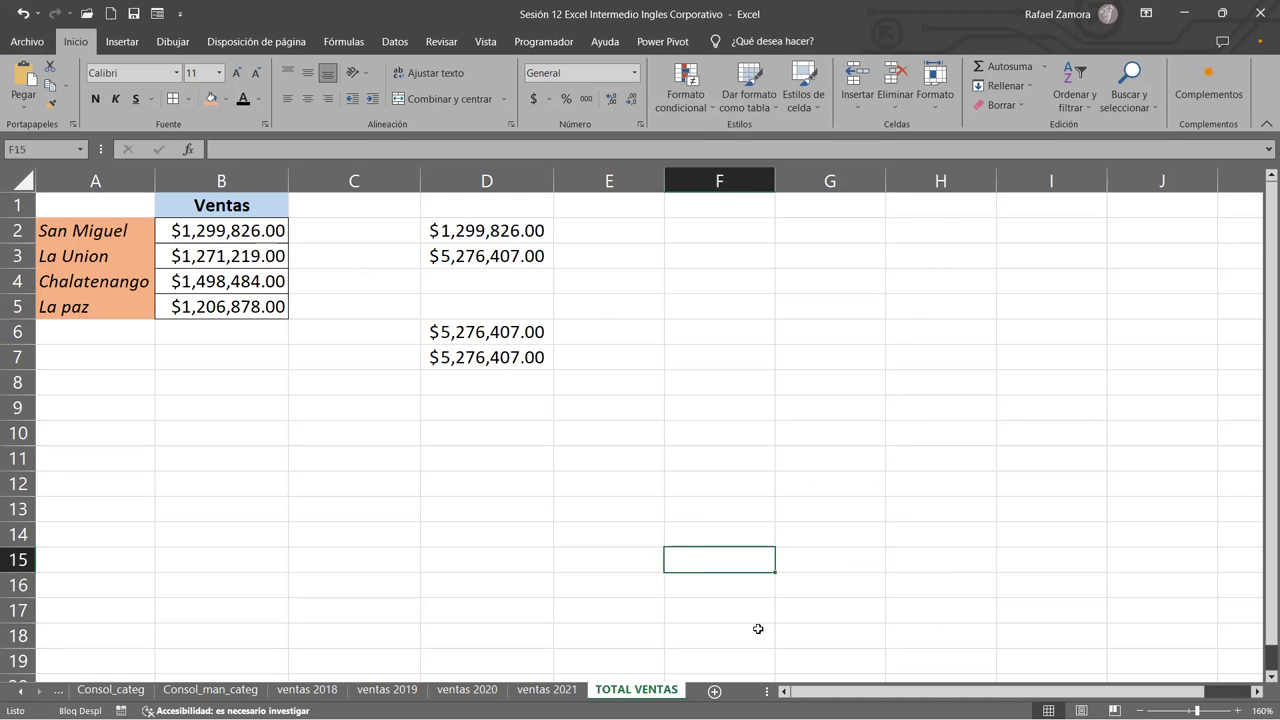